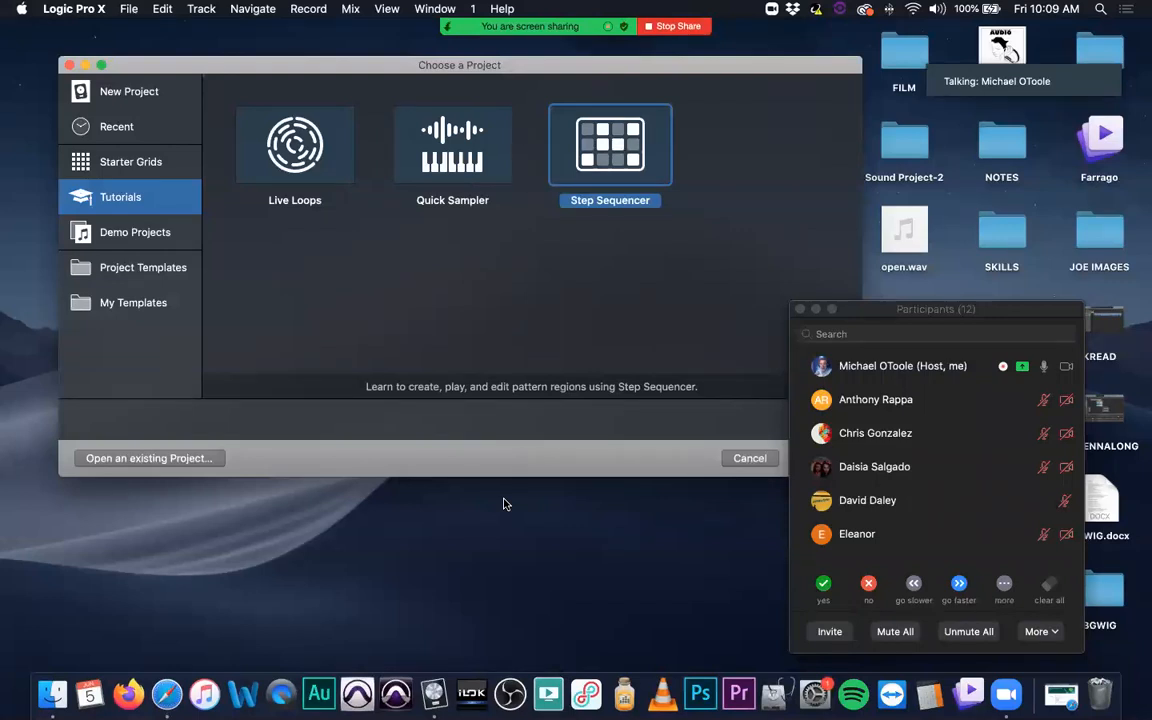
# Step: Browse the New Project, Demo Projects and Starter Grids categories in the project chooser and look through the available starter grids
pyautogui.click(145, 93)
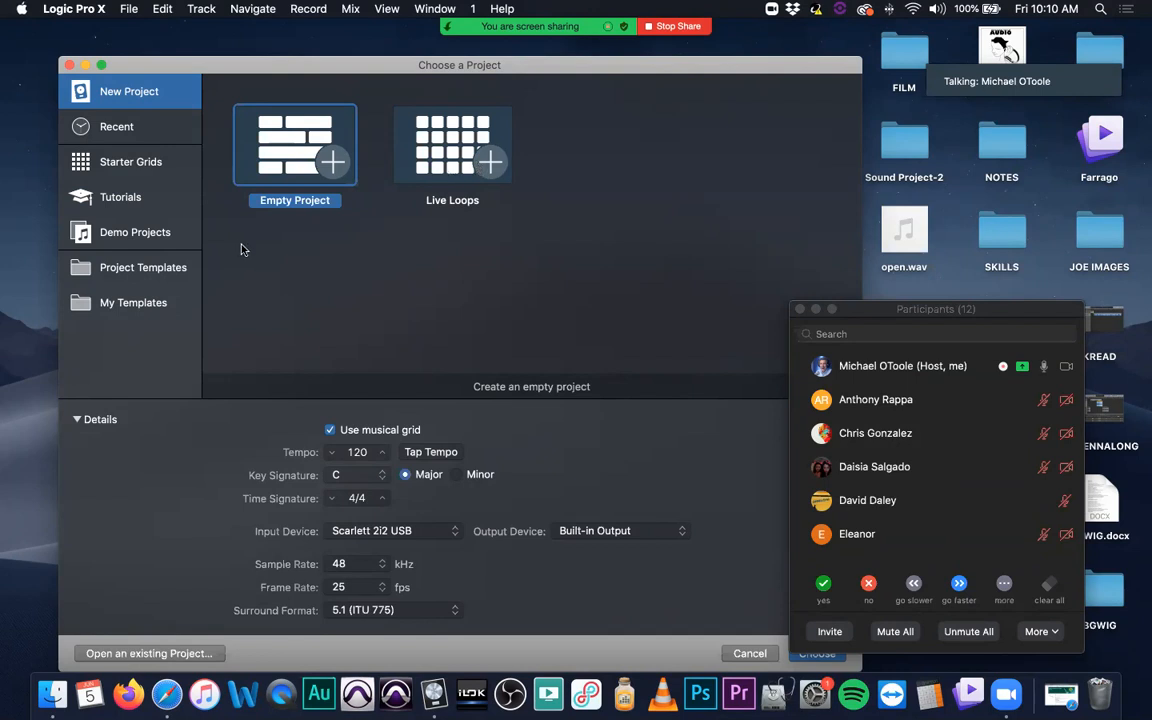
pyautogui.click(153, 237)
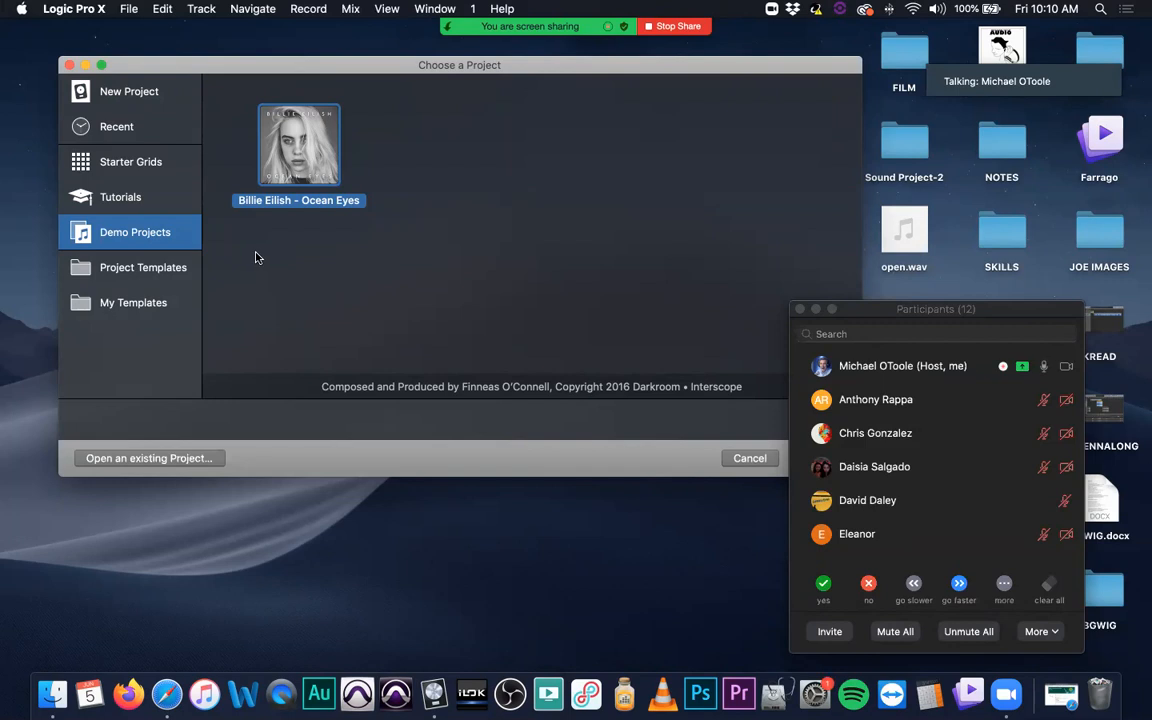
pyautogui.click(147, 100)
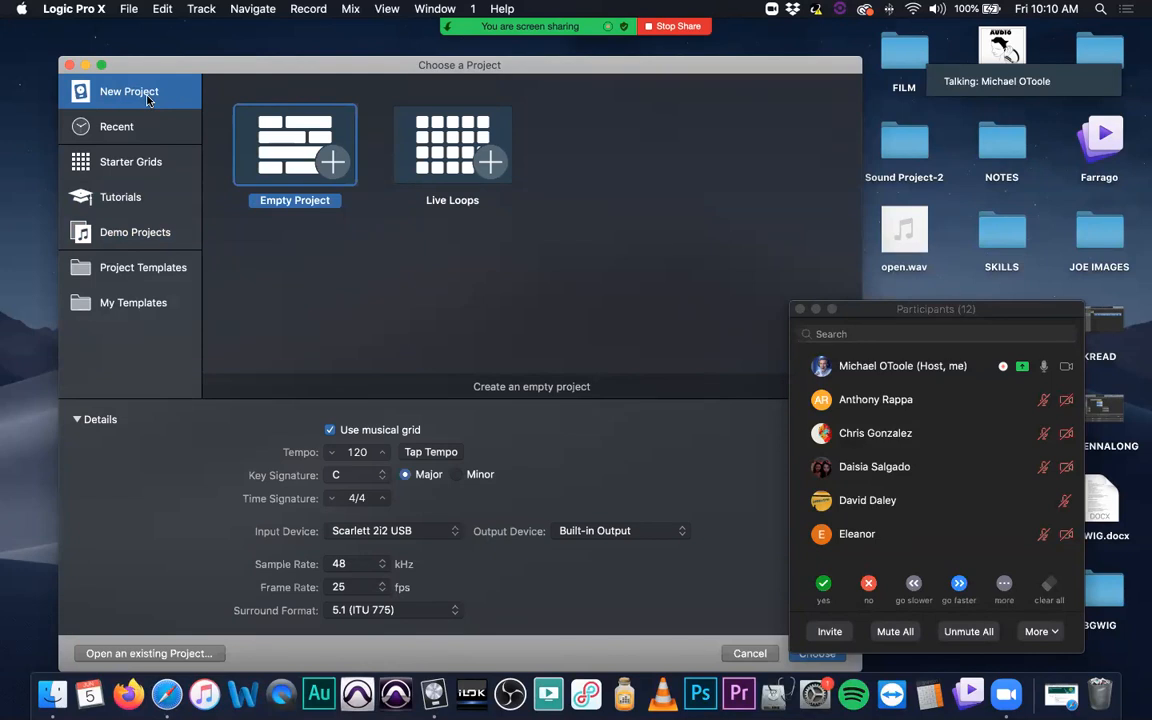
pyautogui.click(134, 172)
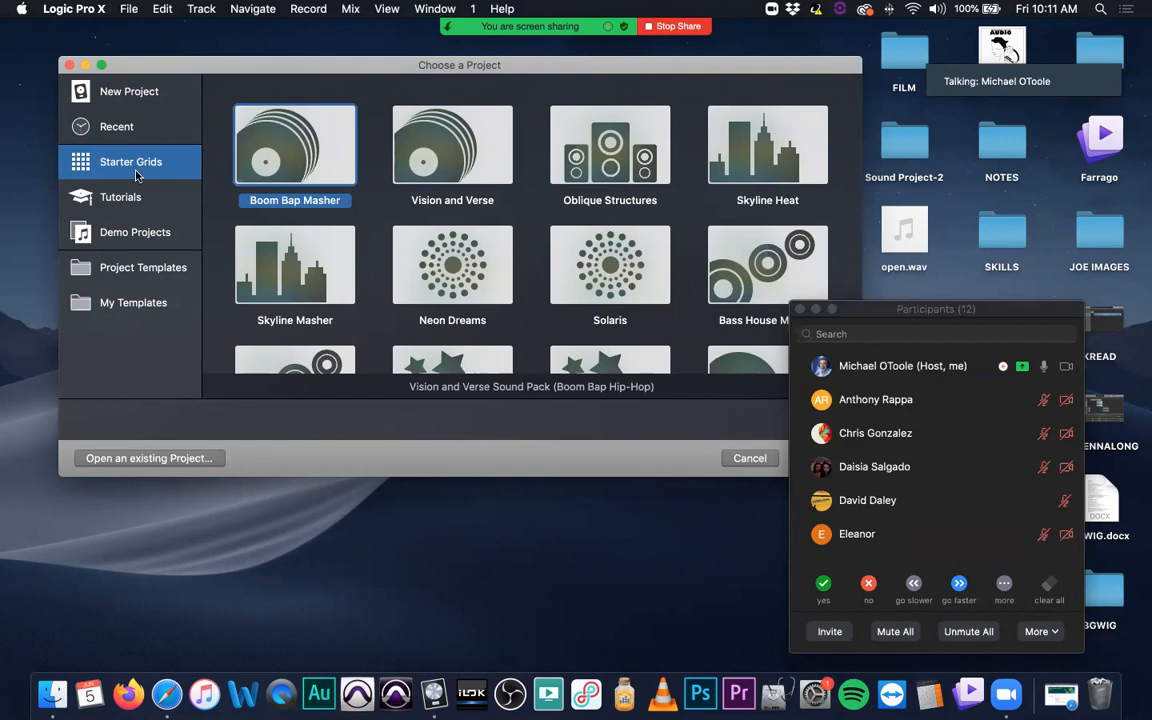
pyautogui.scroll(-5, 491, 230)
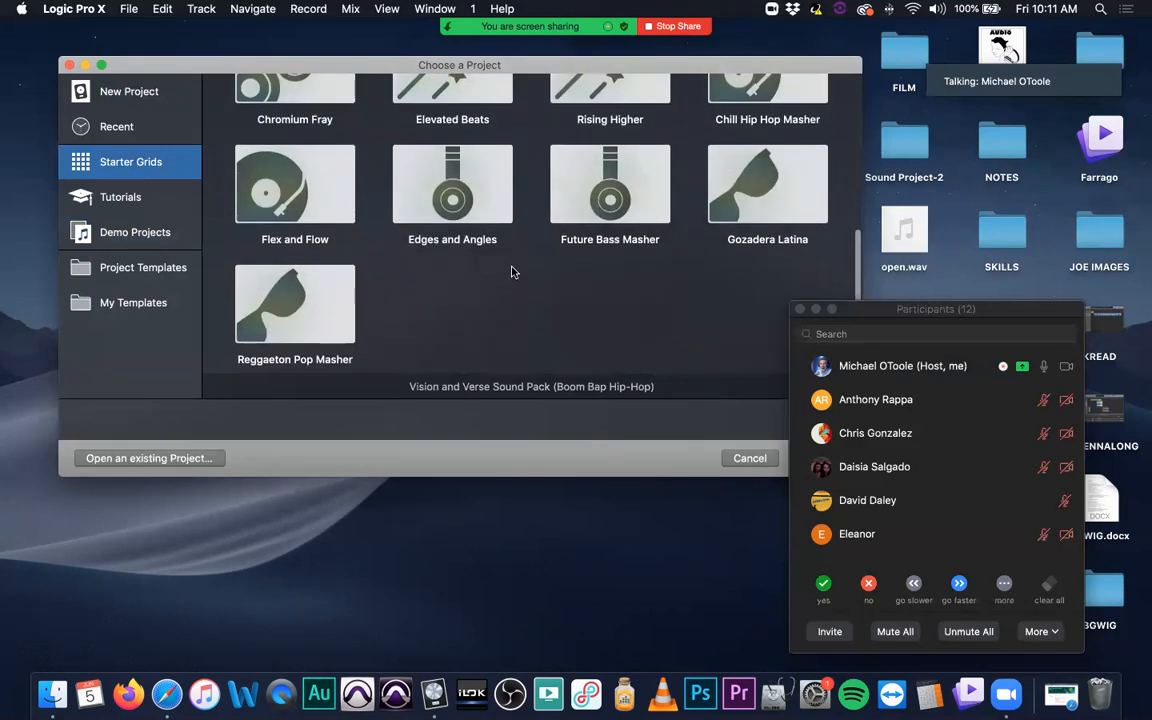
pyautogui.scroll(2, 511, 272)
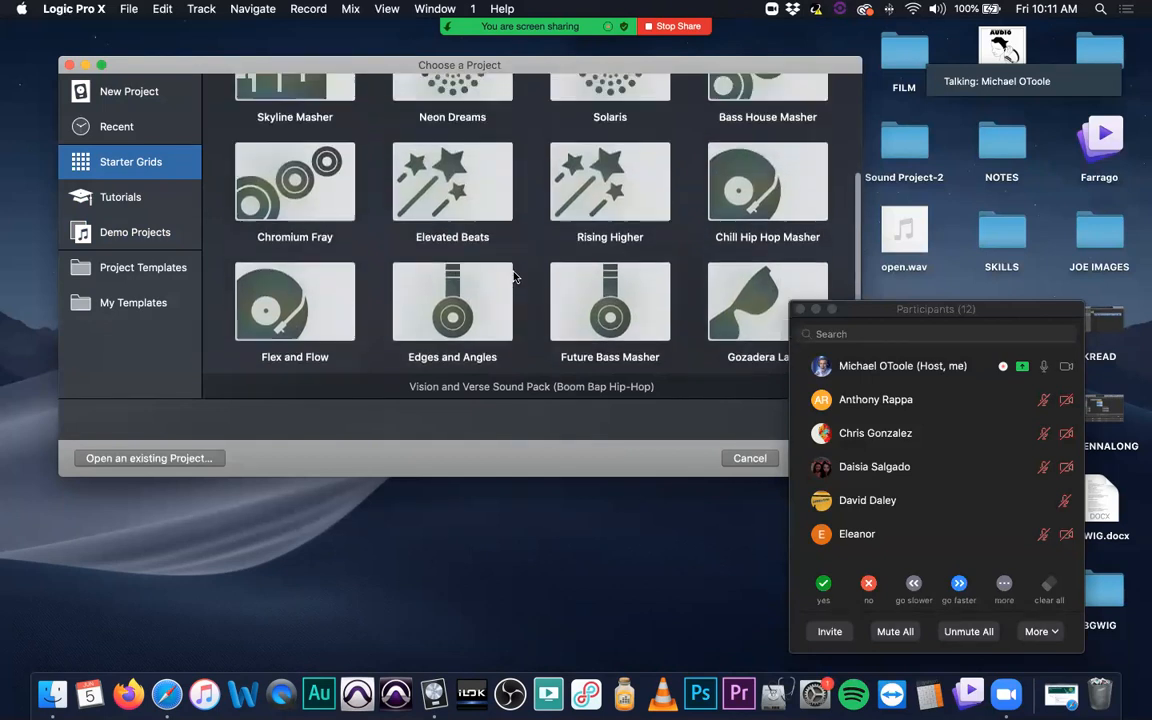
pyautogui.scroll(2, 513, 277)
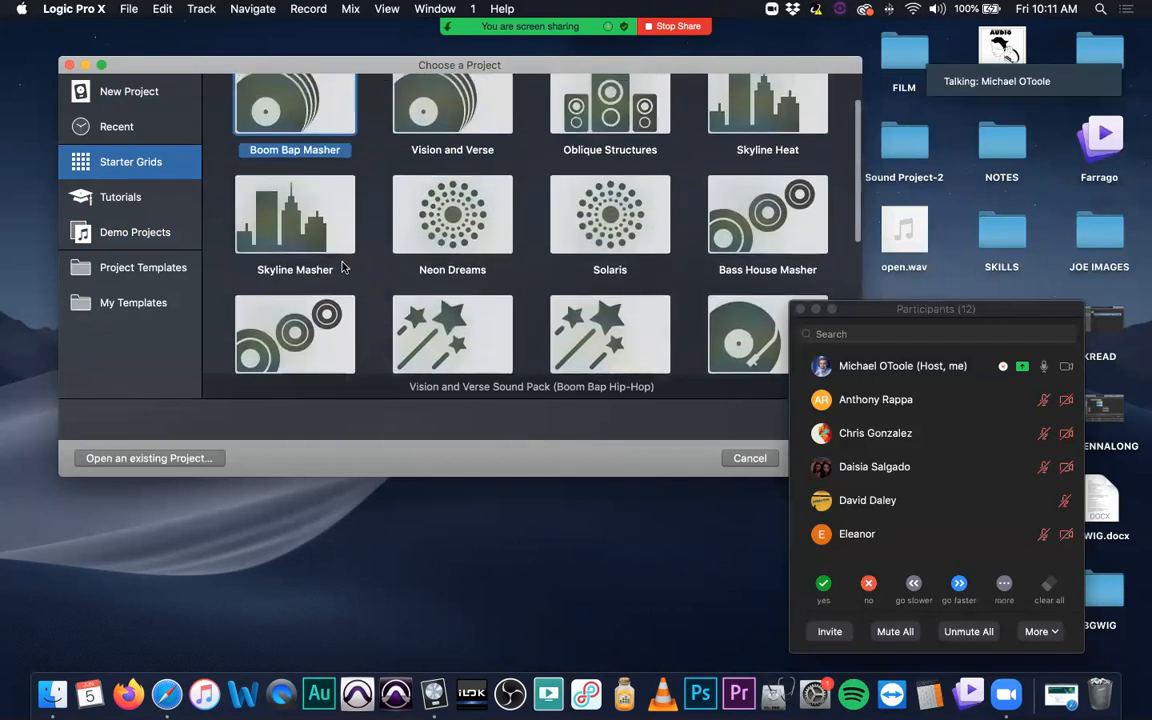
pyautogui.scroll(1, 346, 250)
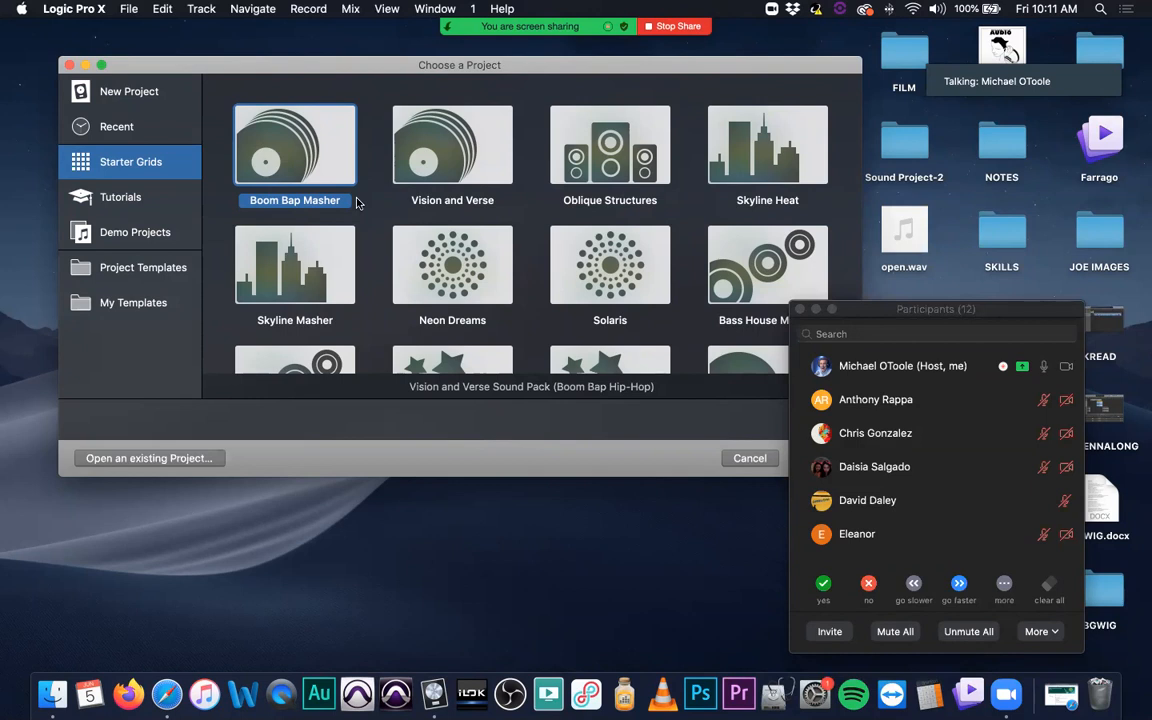
pyautogui.click(145, 226)
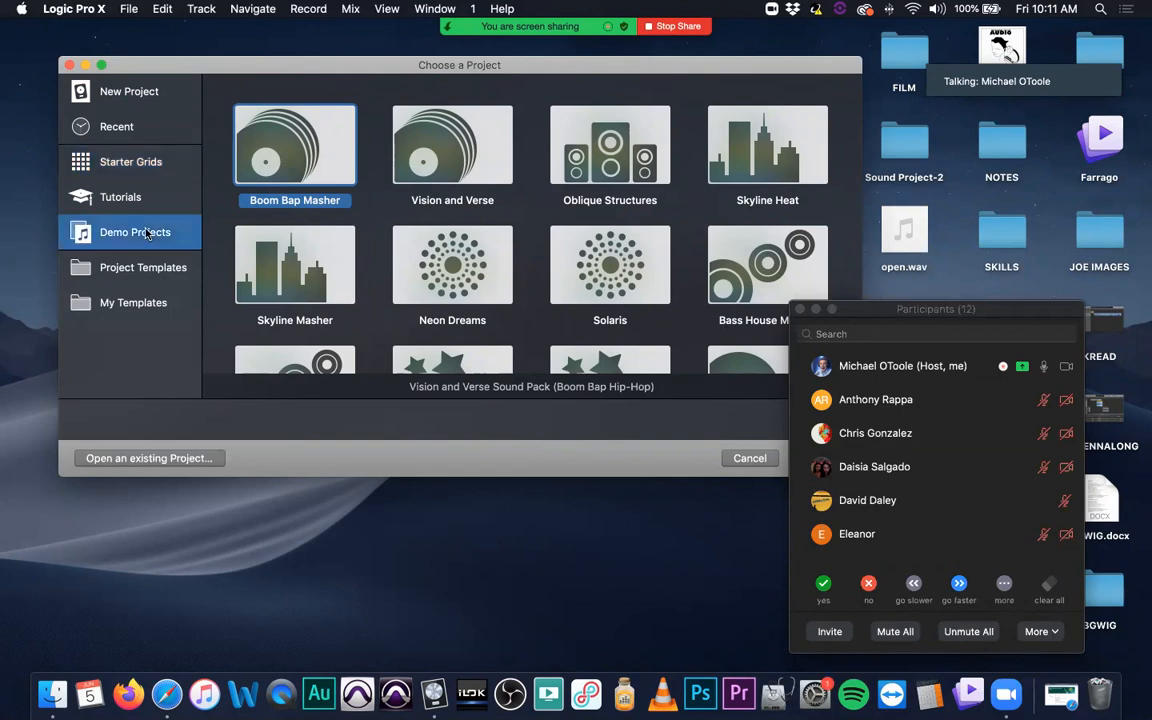
# Step: Look over the Live Loops, Quick Sampler and Step Sequencer tutorials and their descriptions in the project chooser
pyautogui.click(165, 197)
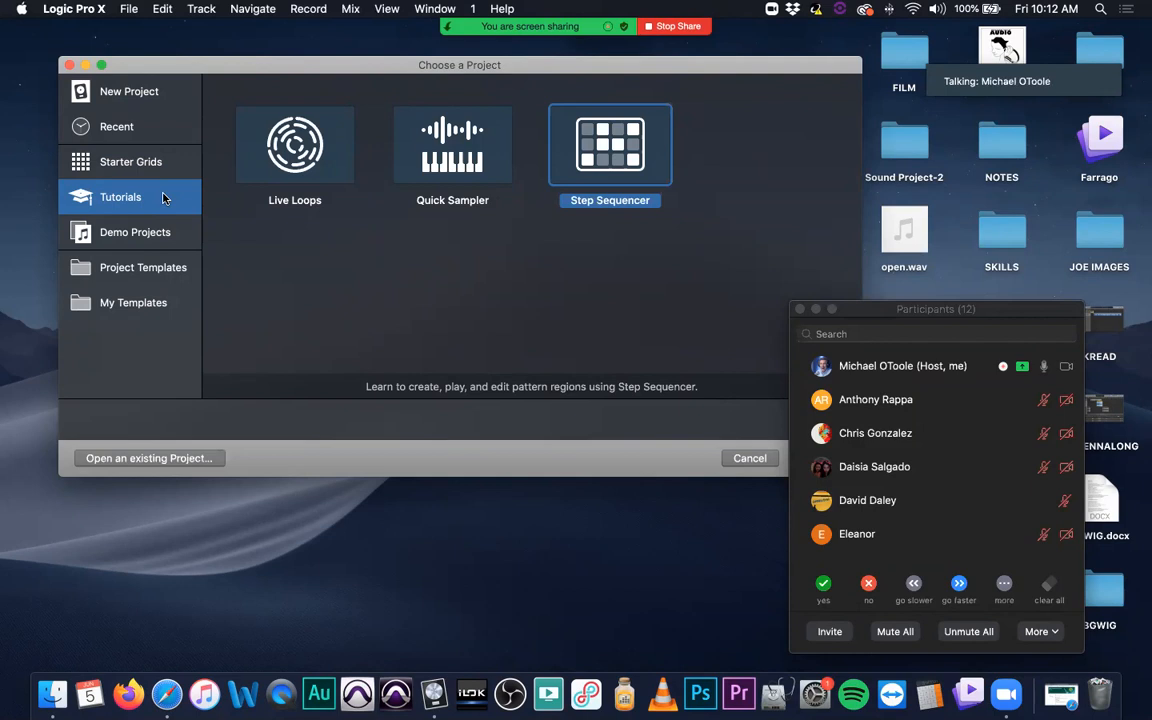
pyautogui.click(318, 165)
pyautogui.click(445, 143)
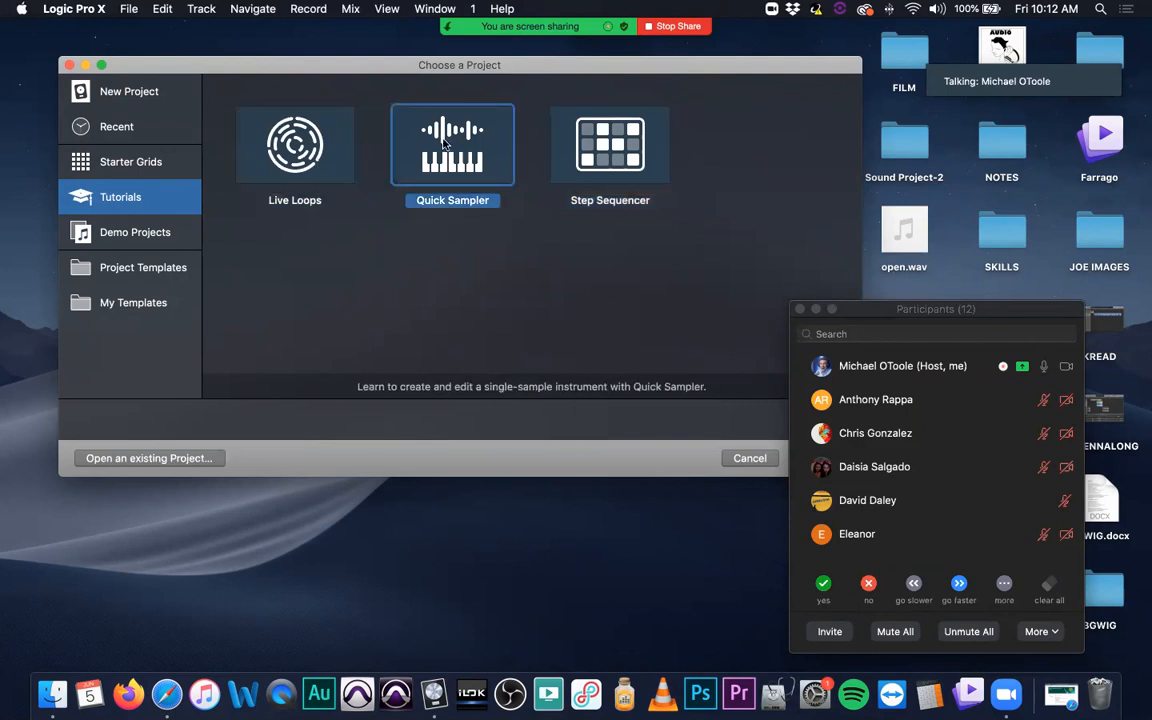
pyautogui.click(600, 144)
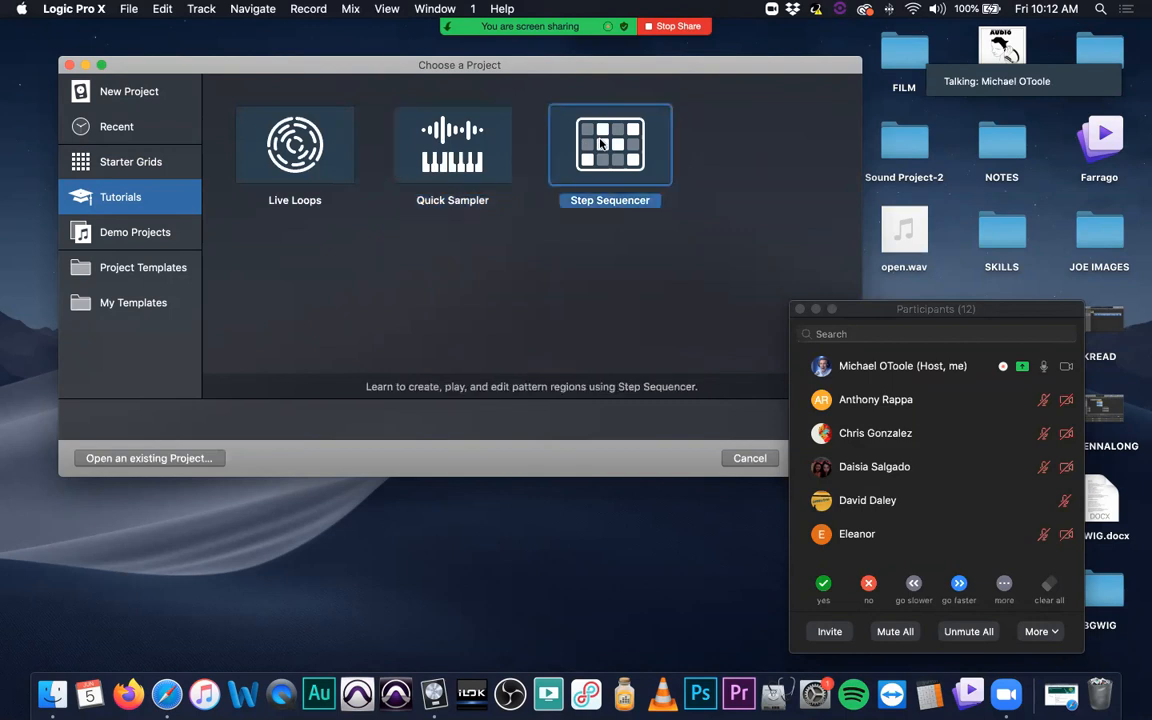
pyautogui.click(293, 146)
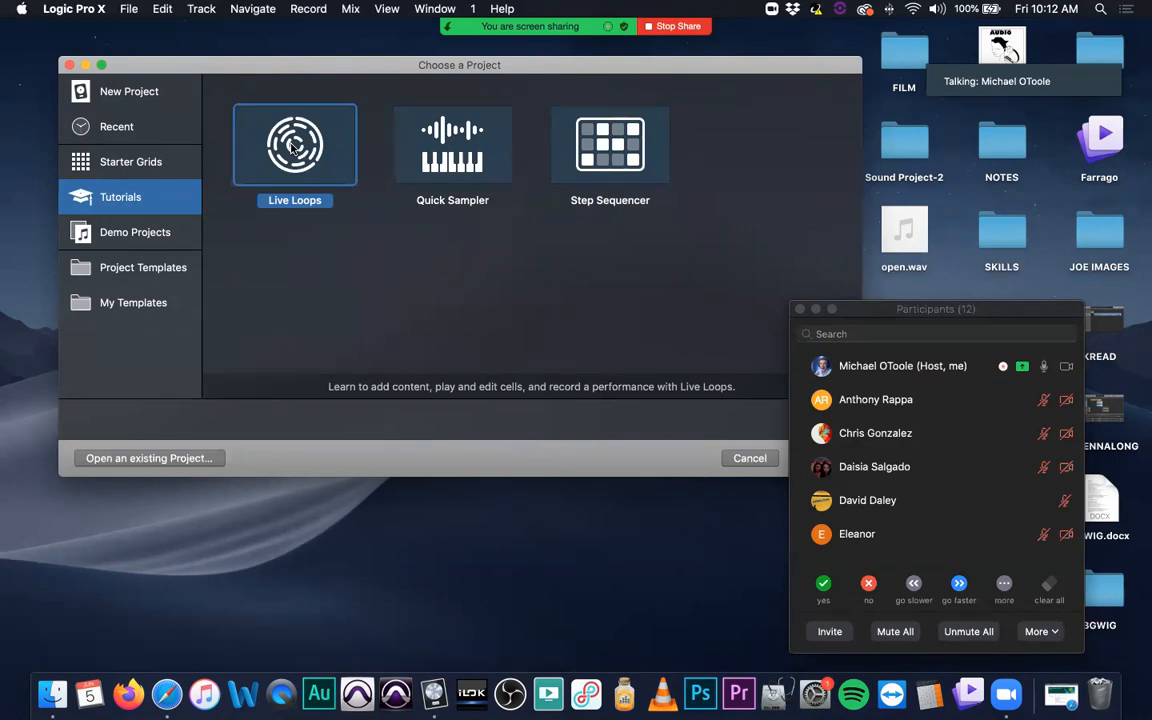
pyautogui.click(455, 129)
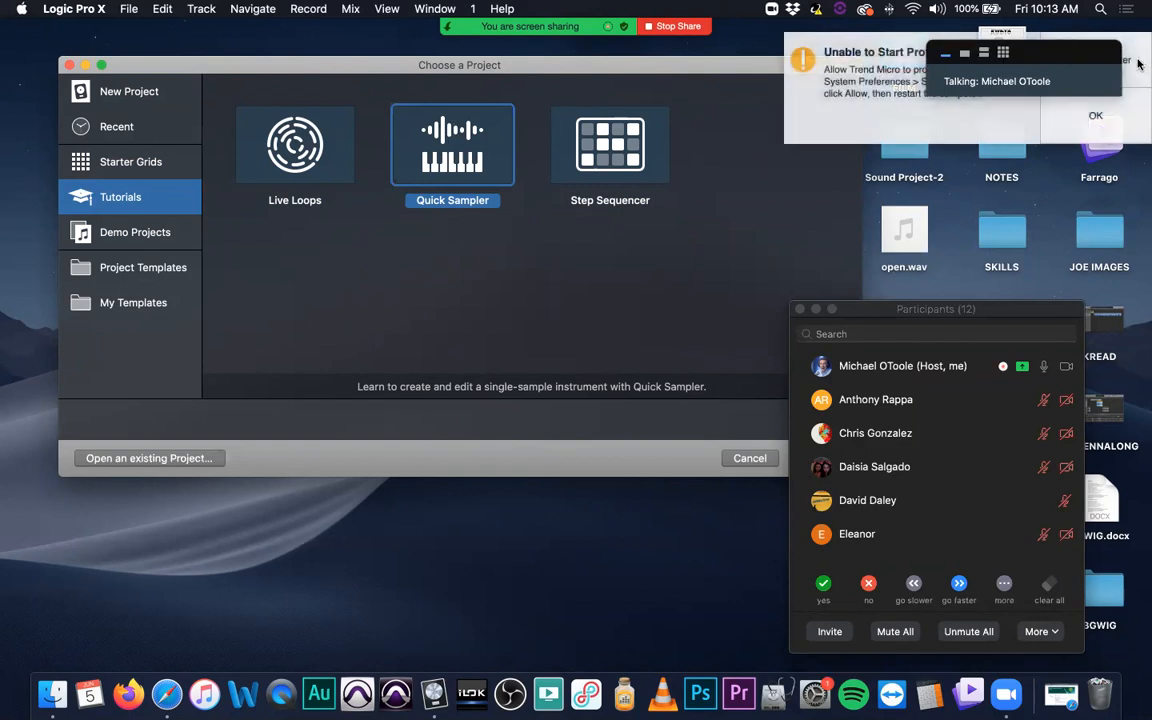
# Step: Open the Step Sequencer tutorial project and minimize the meeting participants window that covers the tutorial text
pyautogui.click(764, 69)
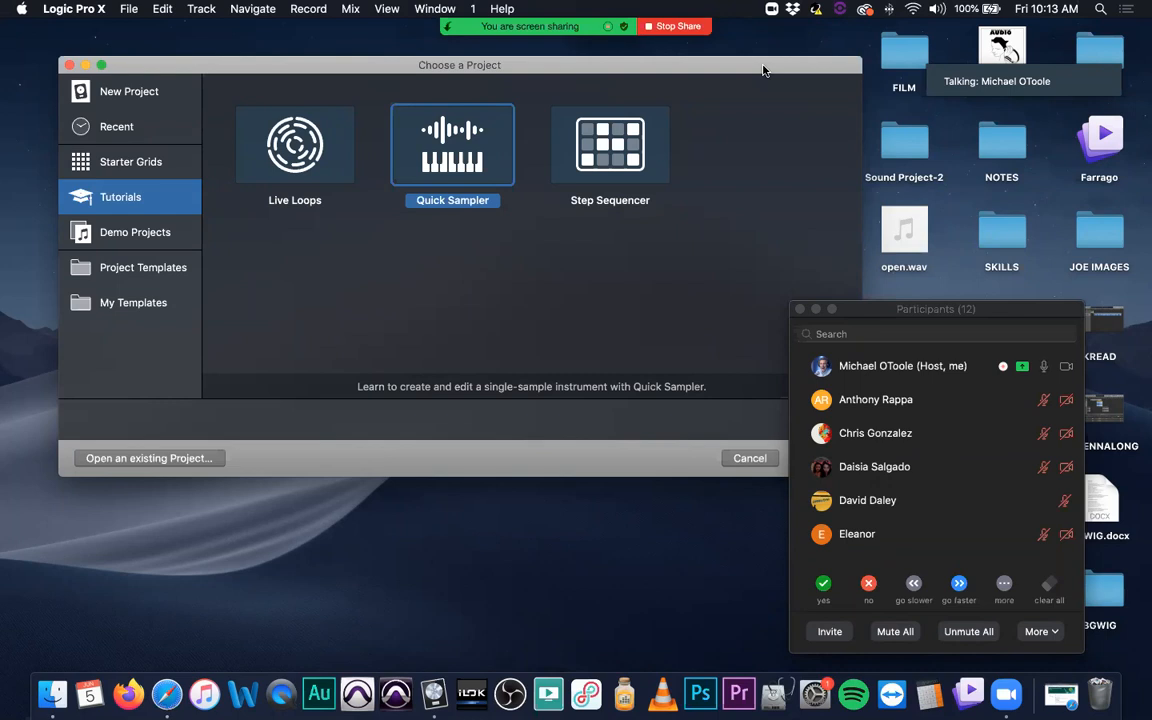
pyautogui.click(553, 124)
pyautogui.moveTo(843, 303); pyautogui.dragTo(906, 378)
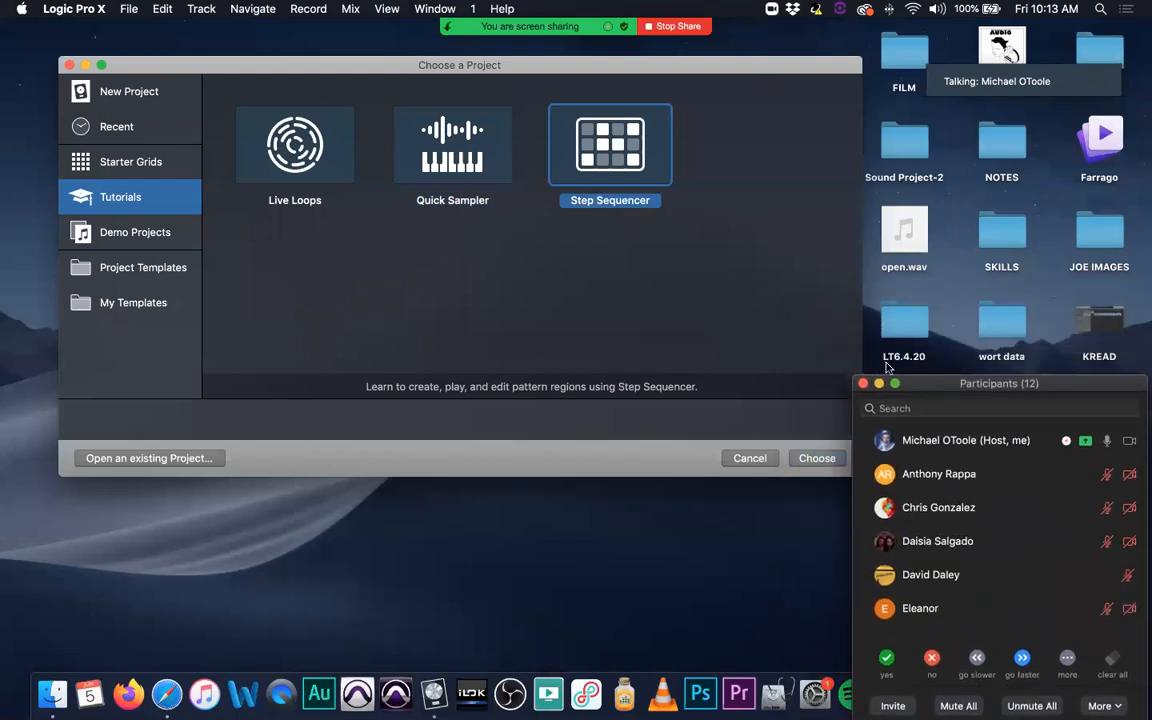
pyautogui.doubleClick(615, 150)
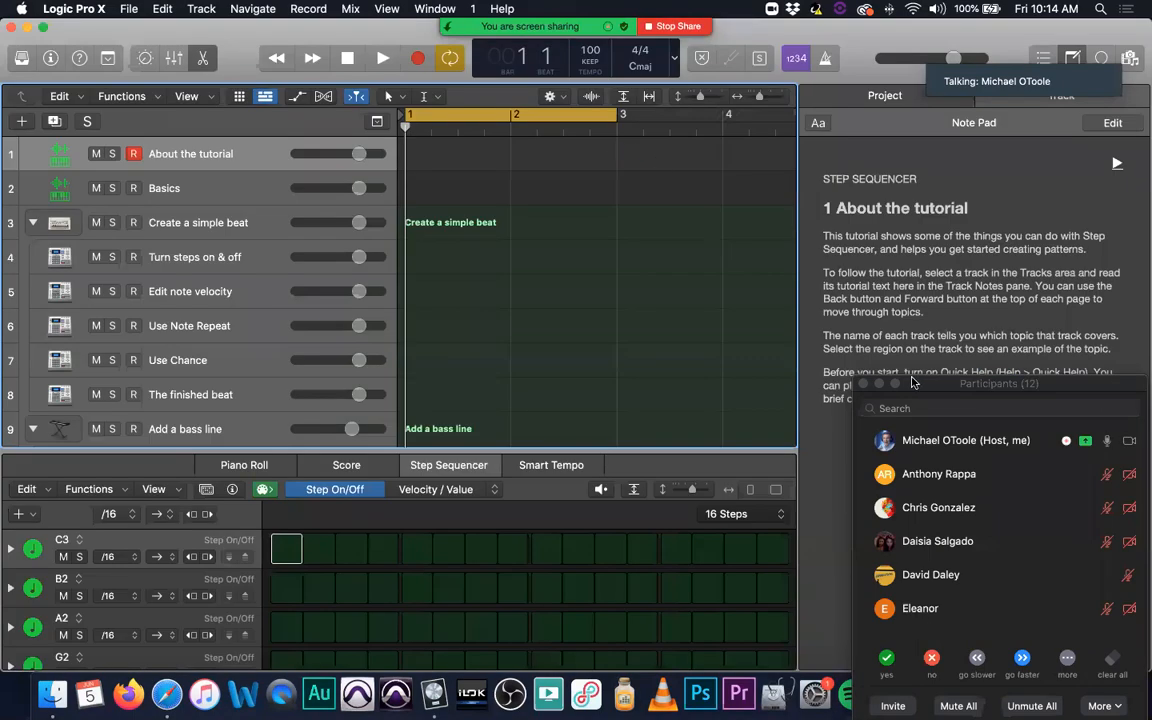
pyautogui.click(879, 384)
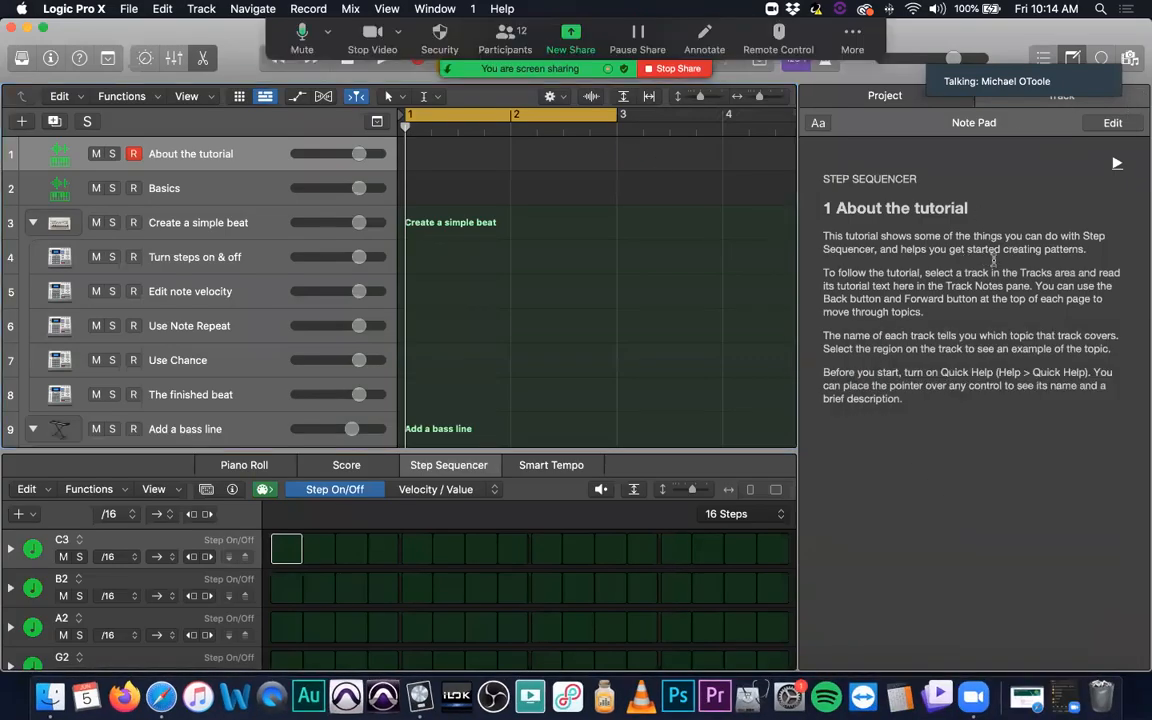
# Step: View the event list and the loop browser, and return to the track's Note Pad with the tutorial text
pyautogui.click(1005, 125)
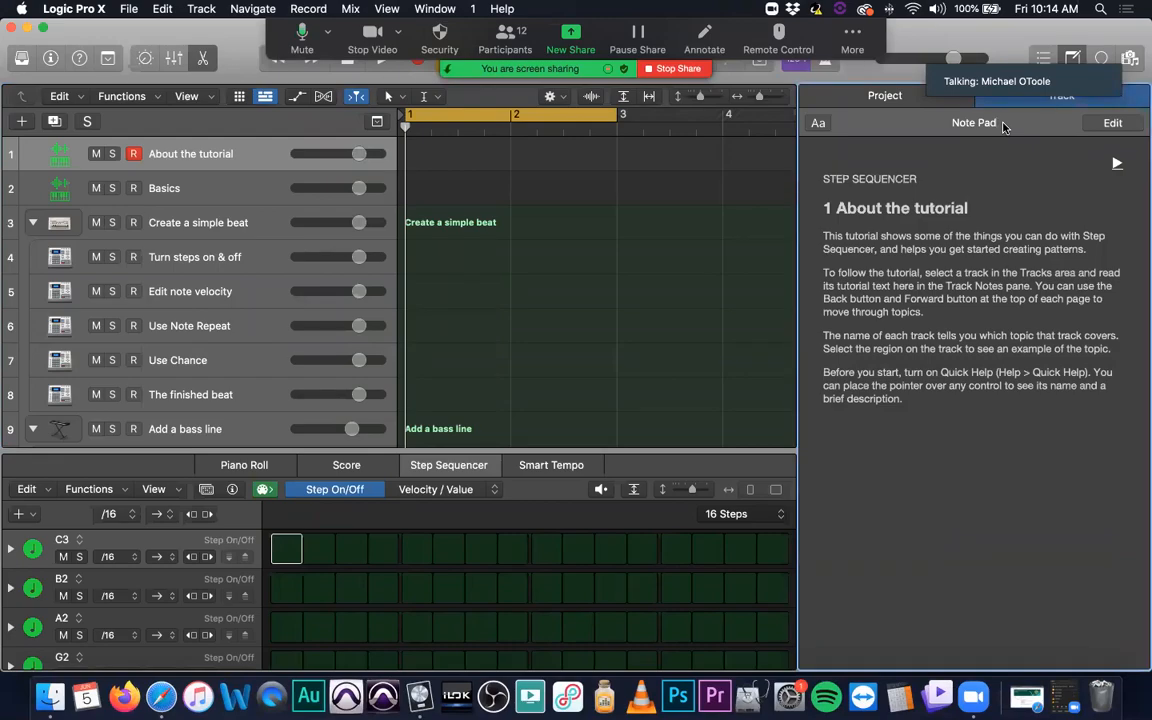
pyautogui.click(1073, 58)
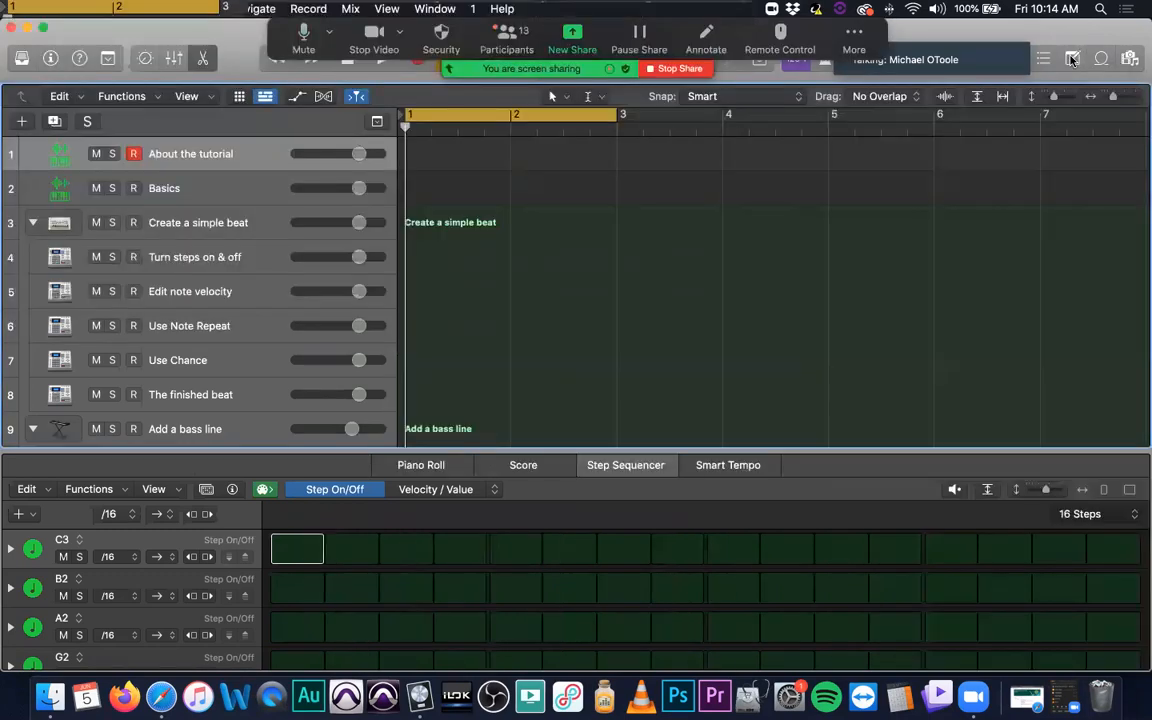
pyautogui.click(1073, 59)
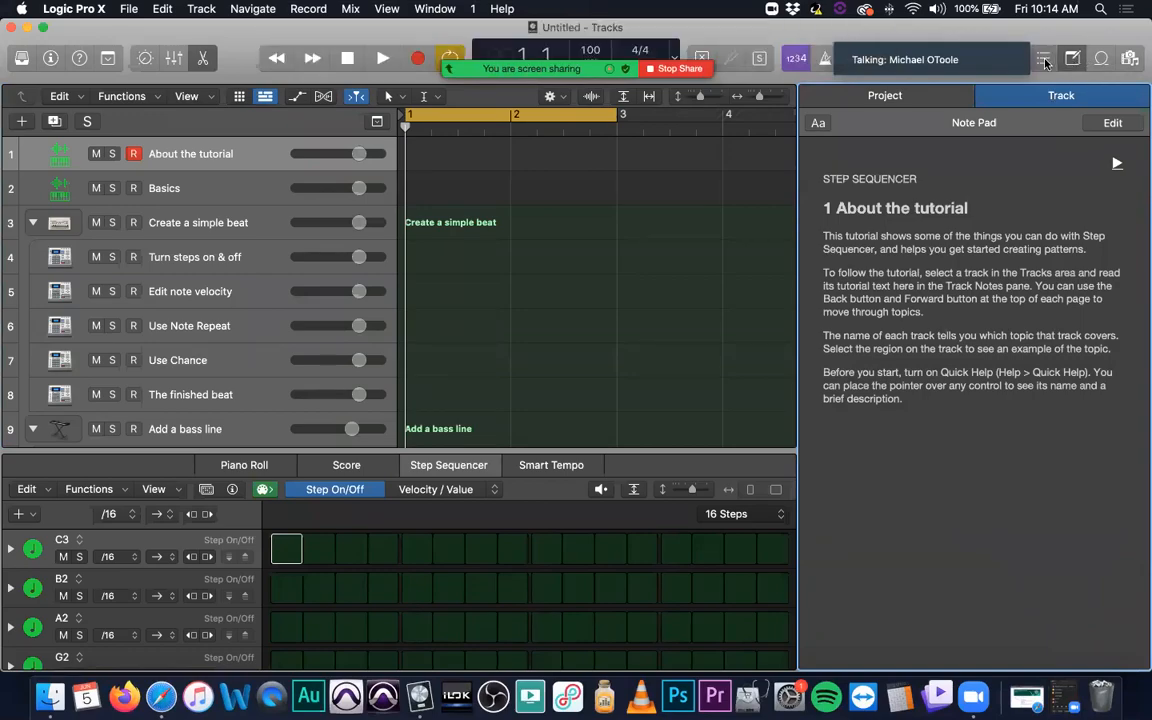
pyautogui.click(1044, 60)
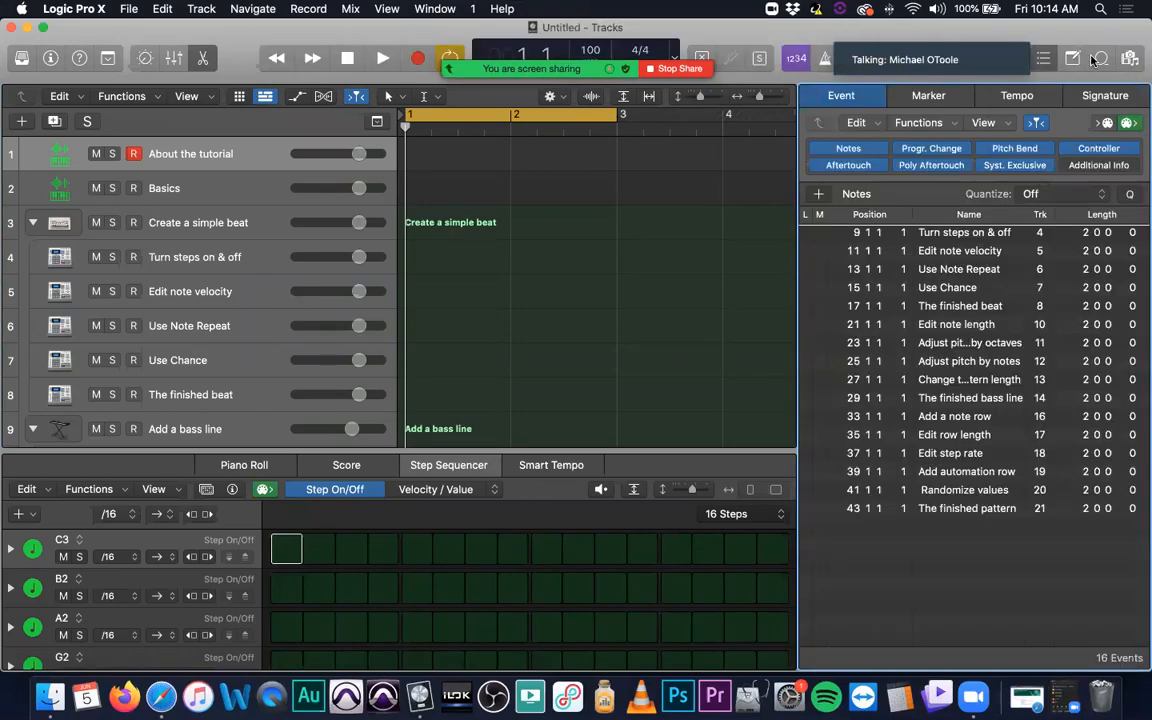
pyautogui.click(1073, 59)
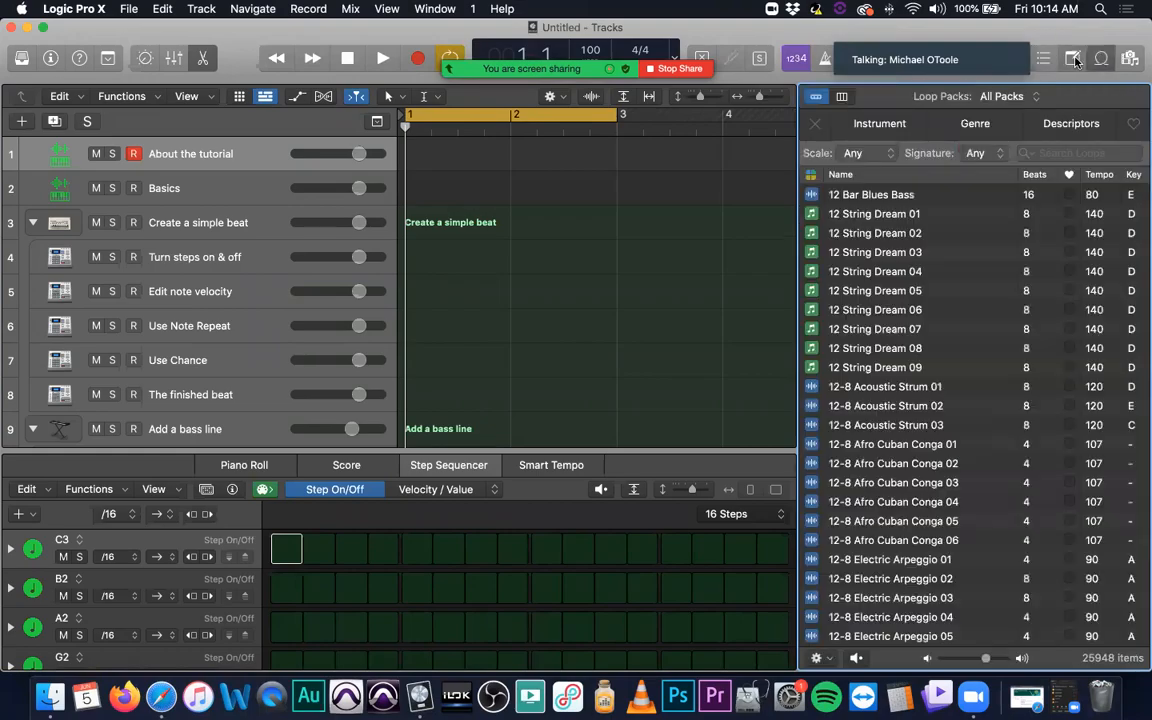
pyautogui.click(1072, 59)
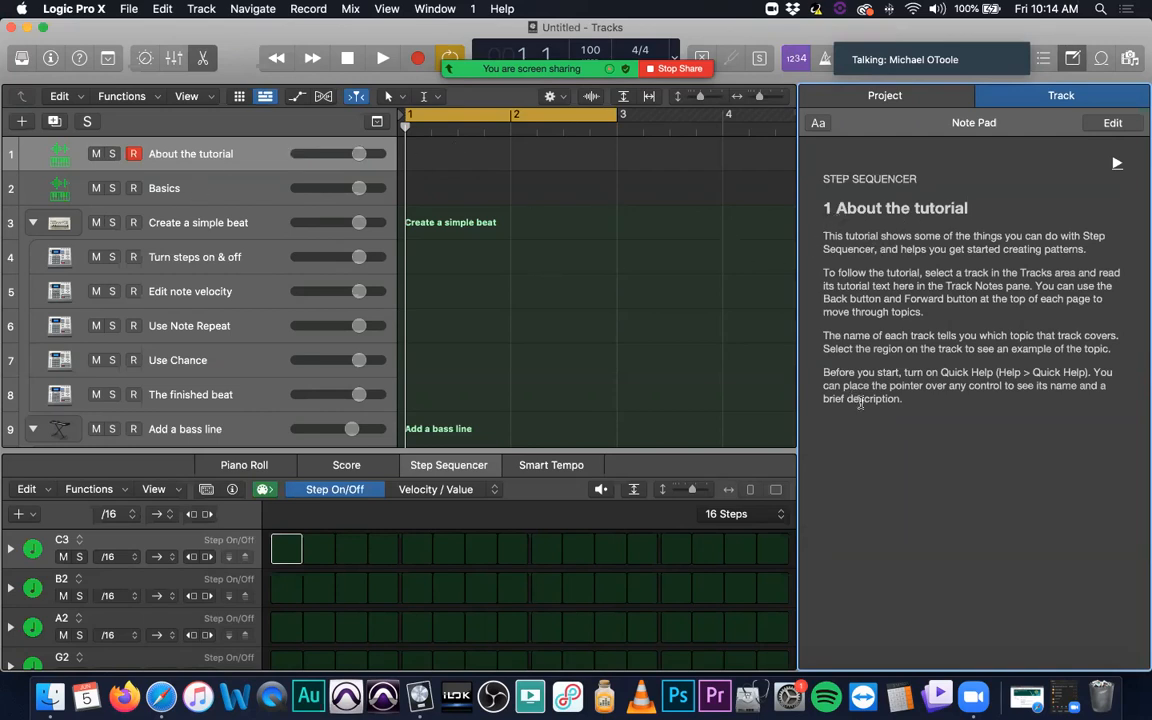
# Step: View the tutorial notes for the Basics track, and select the Create a simple beat track for editing
pyautogui.click(231, 188)
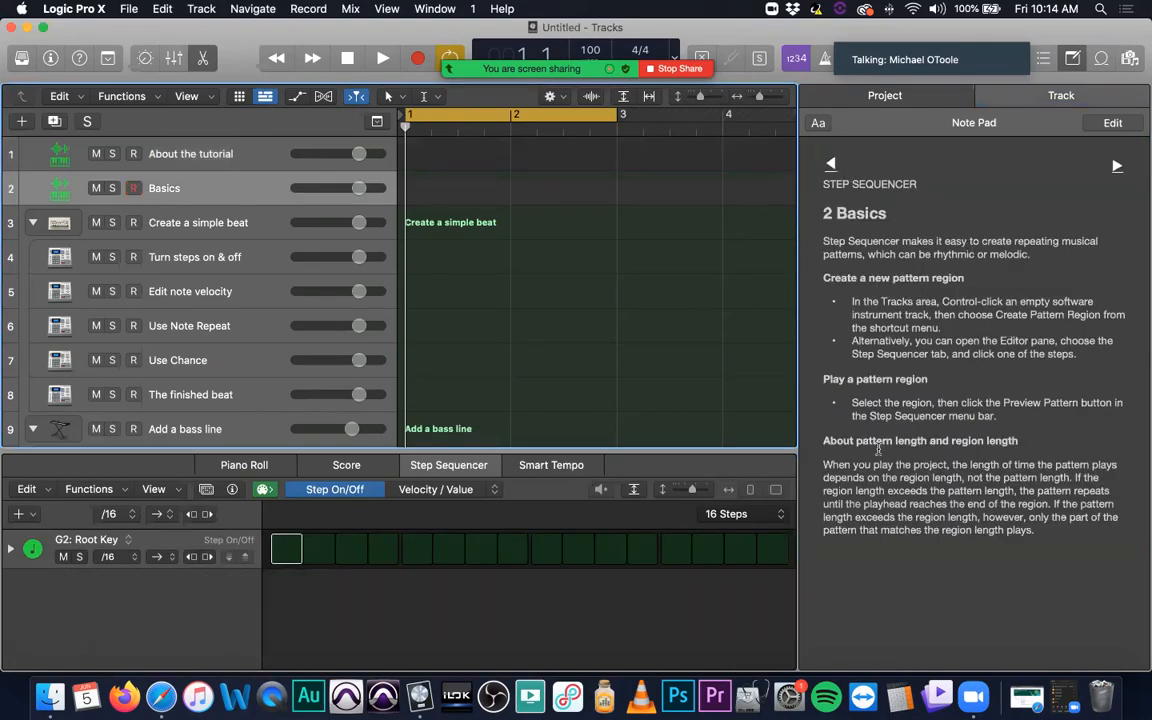
pyautogui.click(266, 222)
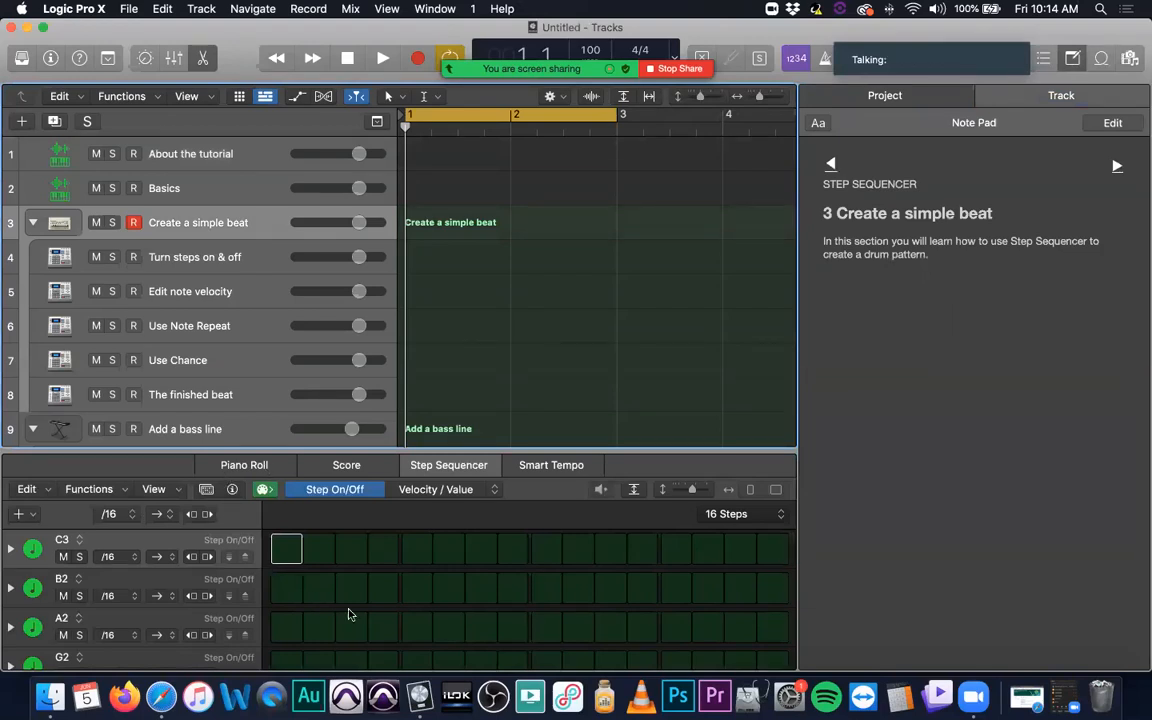
pyautogui.scroll(-3, 273, 589)
pyautogui.scroll(3, 273, 589)
# Step: Hide the Note Pad and enlarge the Step Sequencer editor to show more pattern rows
pyautogui.click(1072, 58)
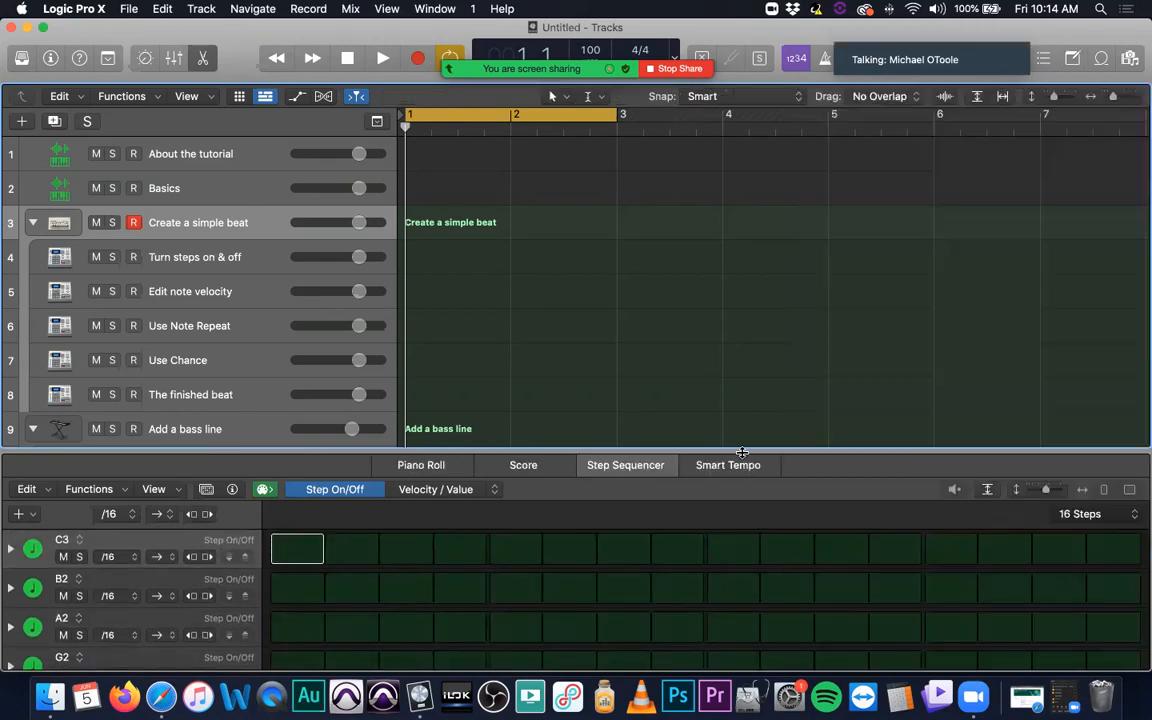
pyautogui.moveTo(742, 452); pyautogui.dragTo(742, 376)
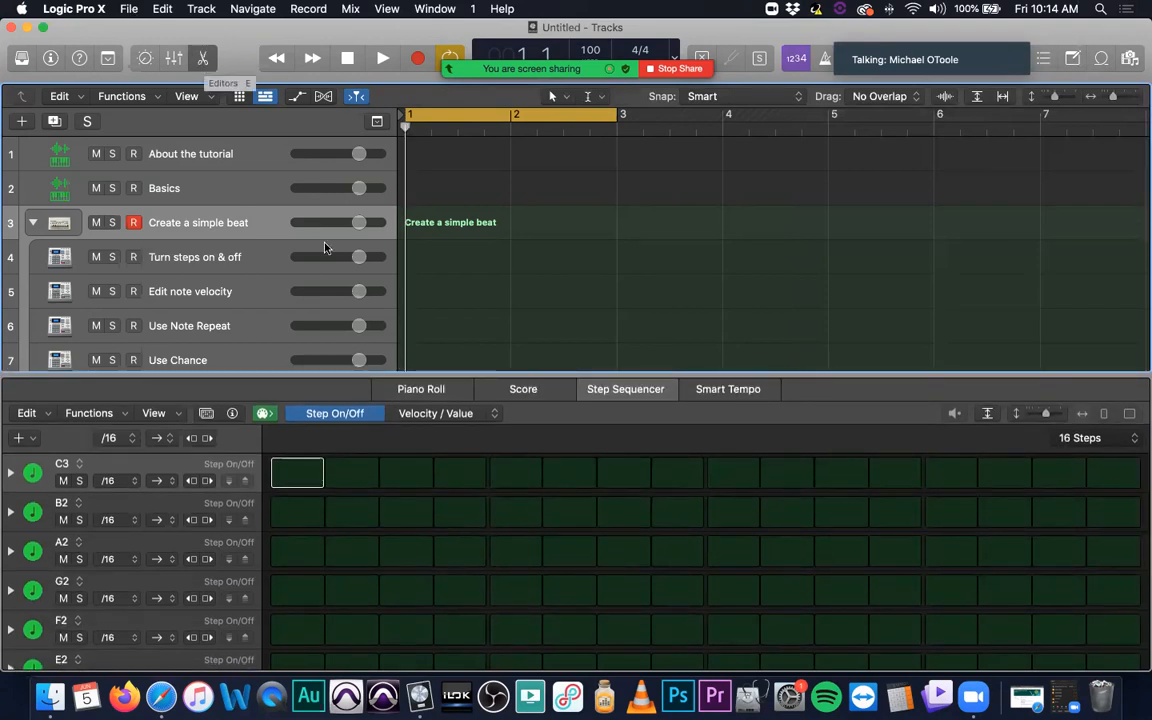
pyautogui.scroll(1, 343, 609)
pyautogui.scroll(-5, 341, 559)
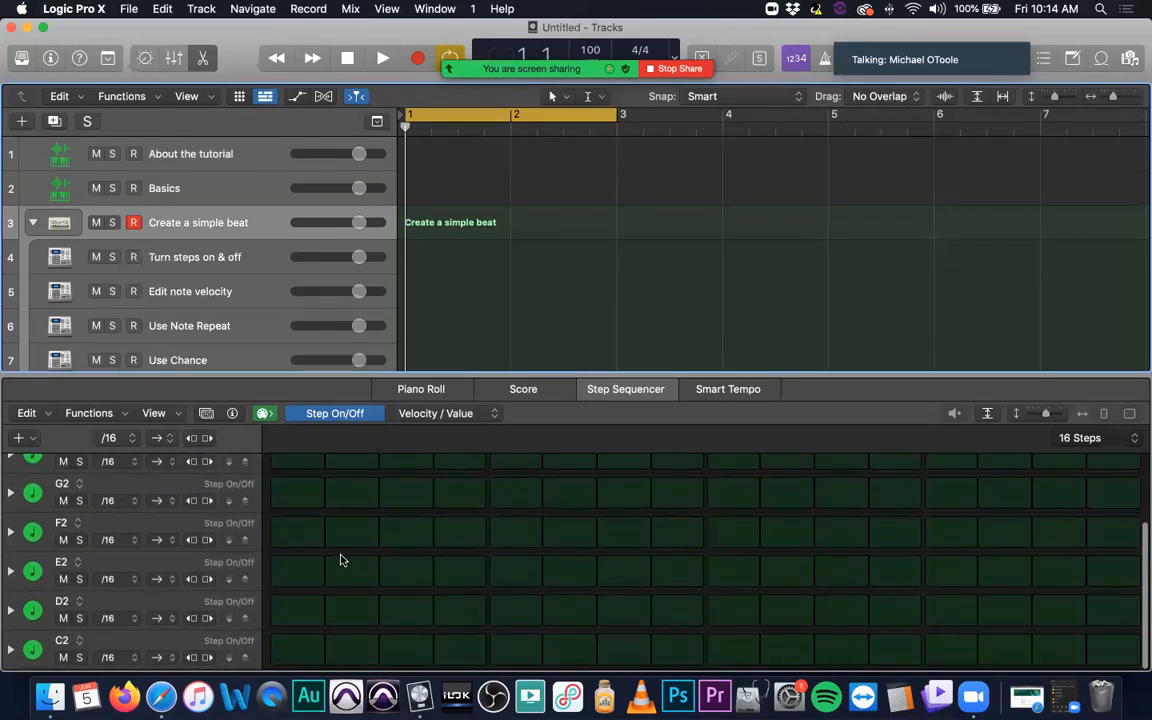
pyautogui.scroll(5, 341, 560)
pyautogui.scroll(-2, 339, 552)
pyautogui.scroll(2, 339, 547)
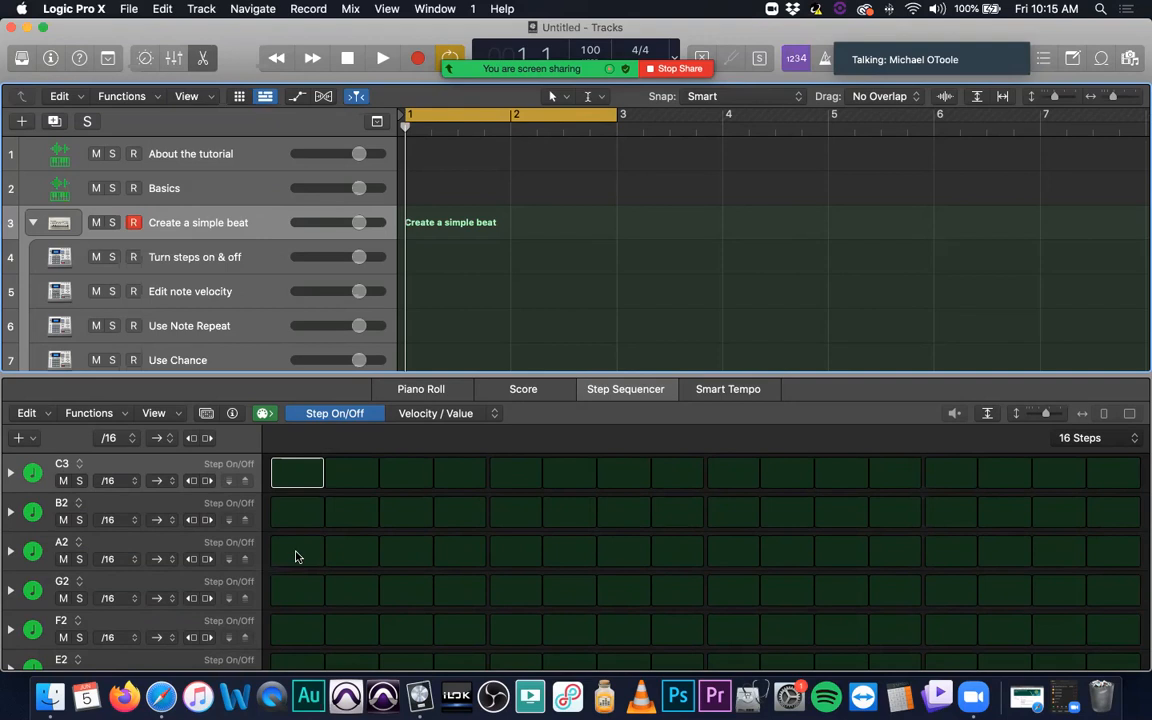
# Step: Turn on the first step in the A2, G2 and F2 rows of the Create a simple beat pattern
pyautogui.click(296, 553)
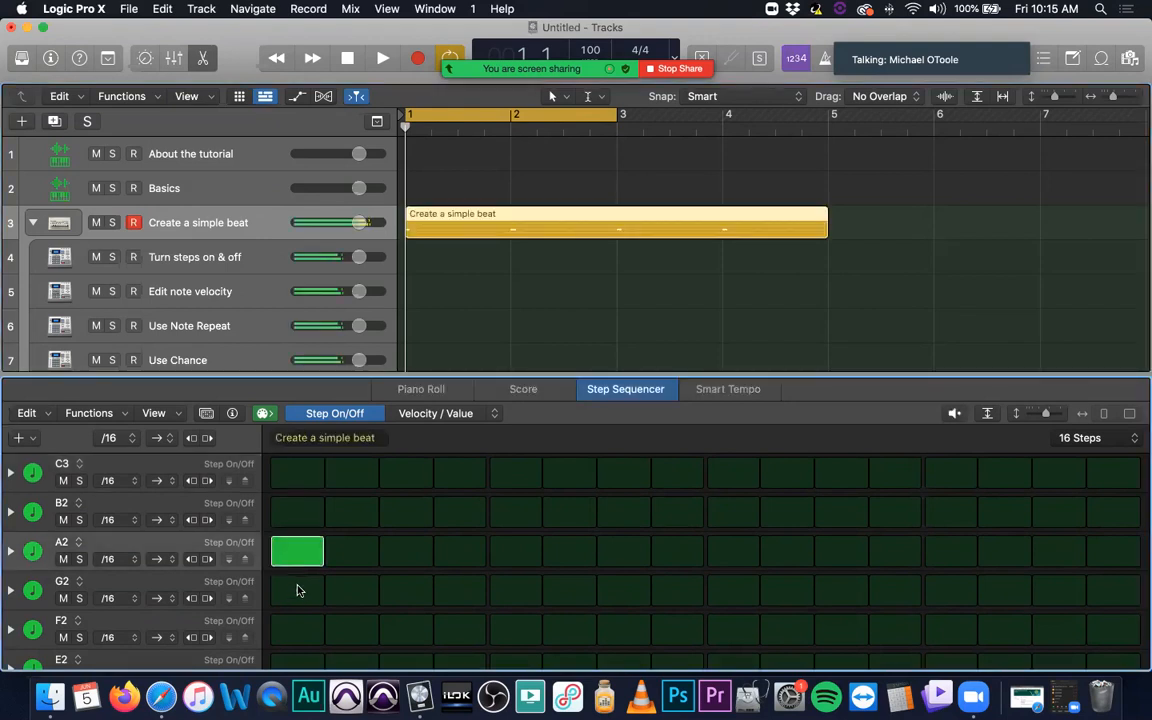
pyautogui.click(297, 590)
pyautogui.click(295, 633)
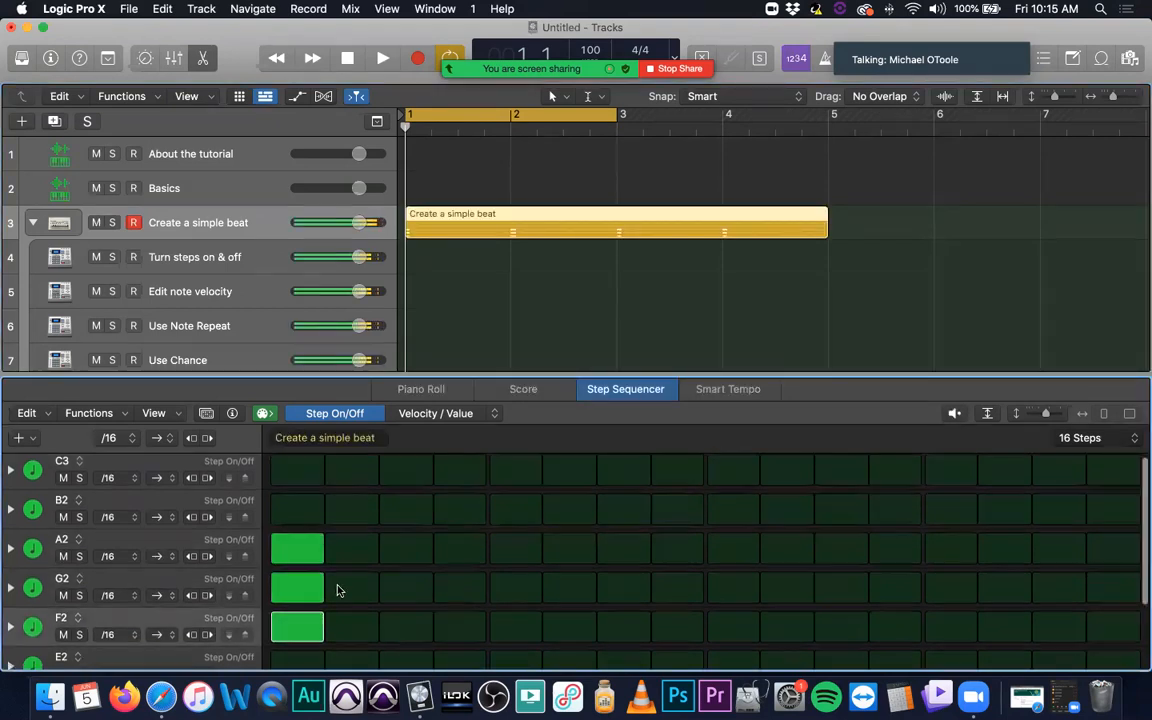
# Step: Clear the first step in rows A2 and G2, turn on the fourth step in G2, and play the pattern
pyautogui.scroll(-1, 308, 530)
pyautogui.click(305, 521)
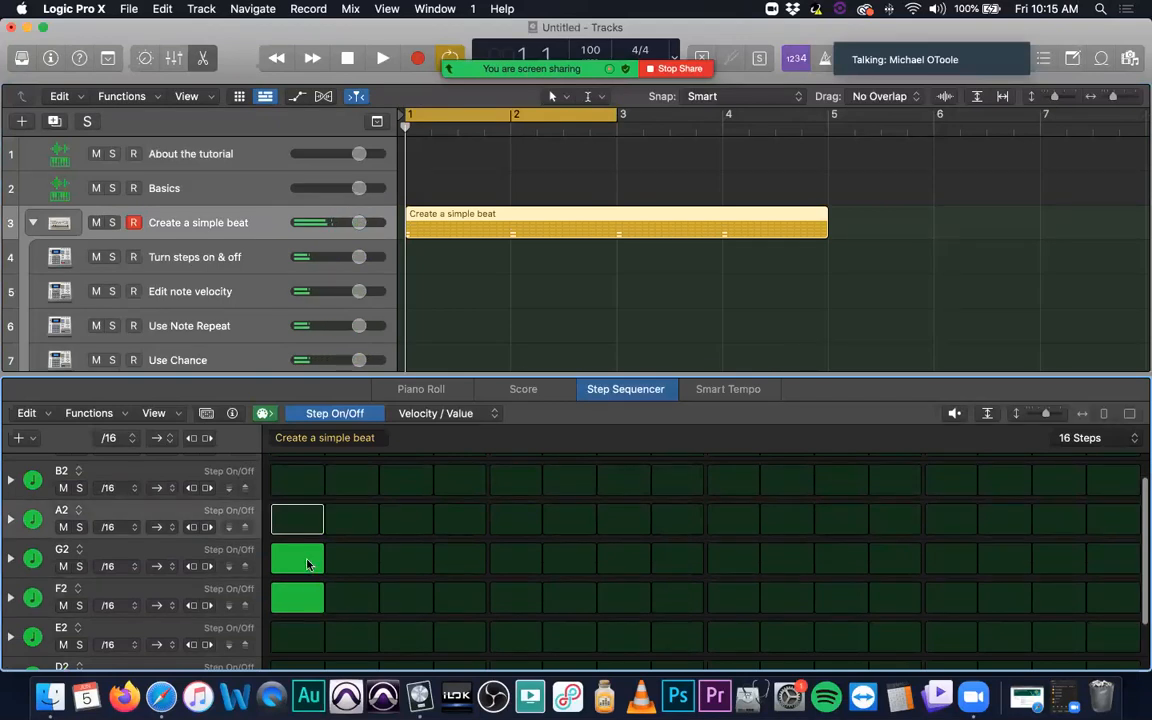
pyautogui.click(309, 560)
pyautogui.click(462, 562)
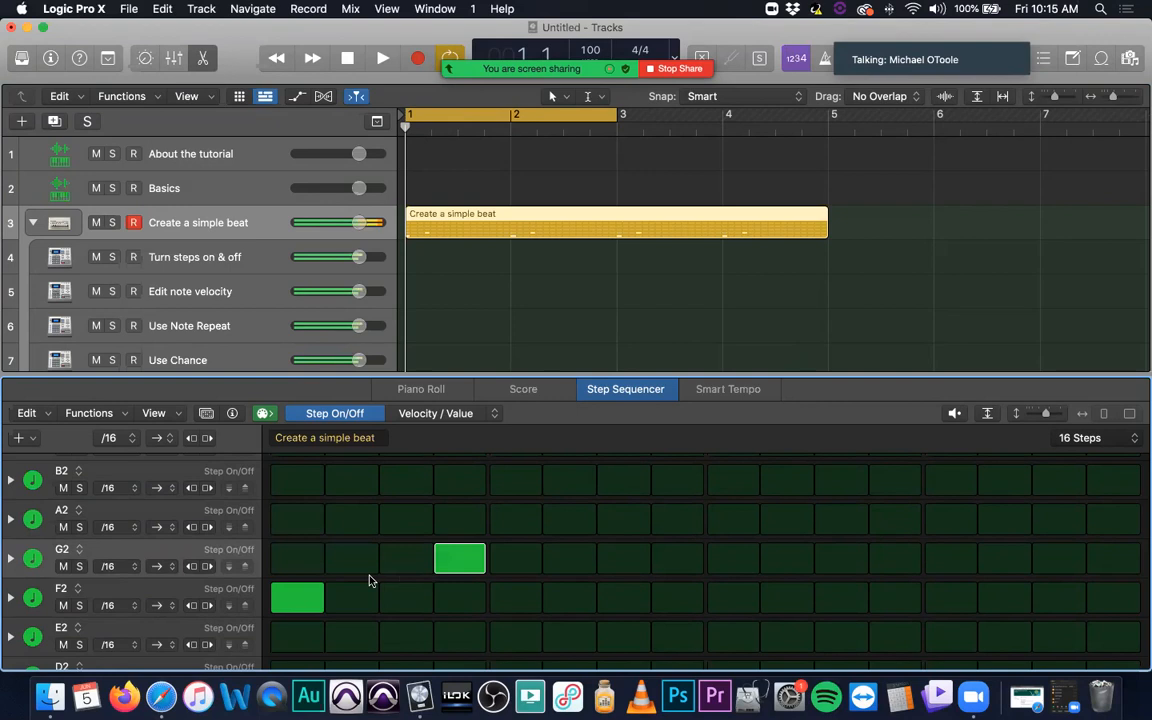
pyautogui.press('space')
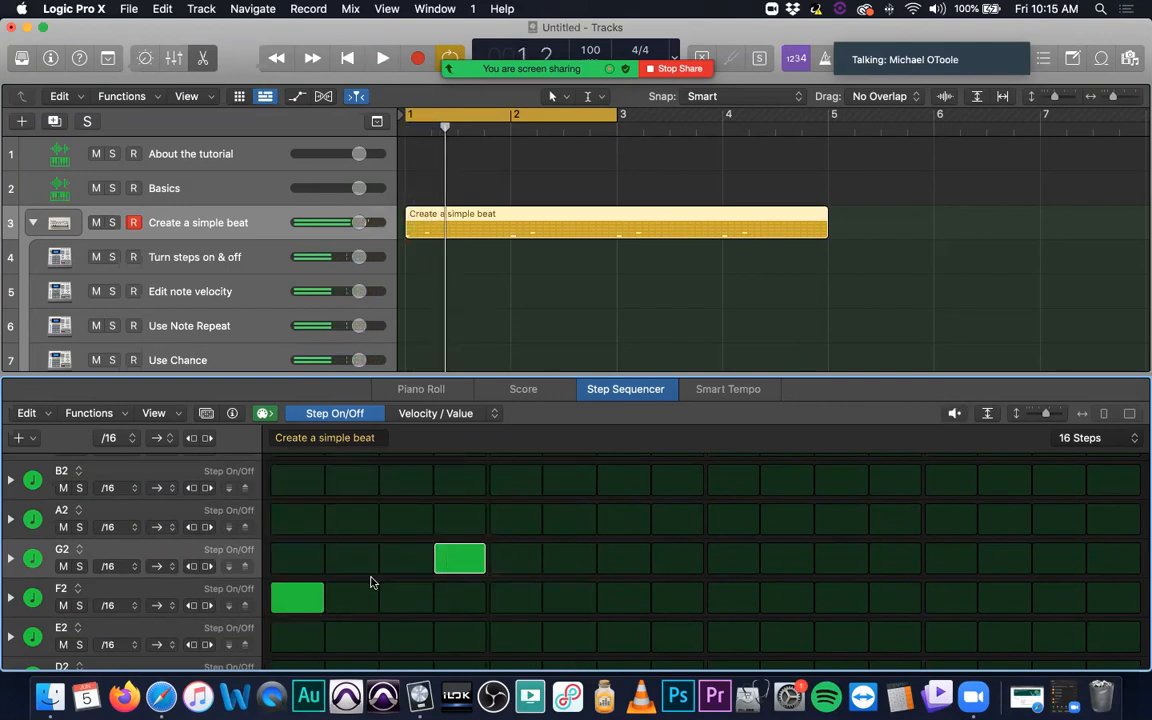
# Step: Turn on the third step in row F2 and play the pattern
pyautogui.click(395, 601)
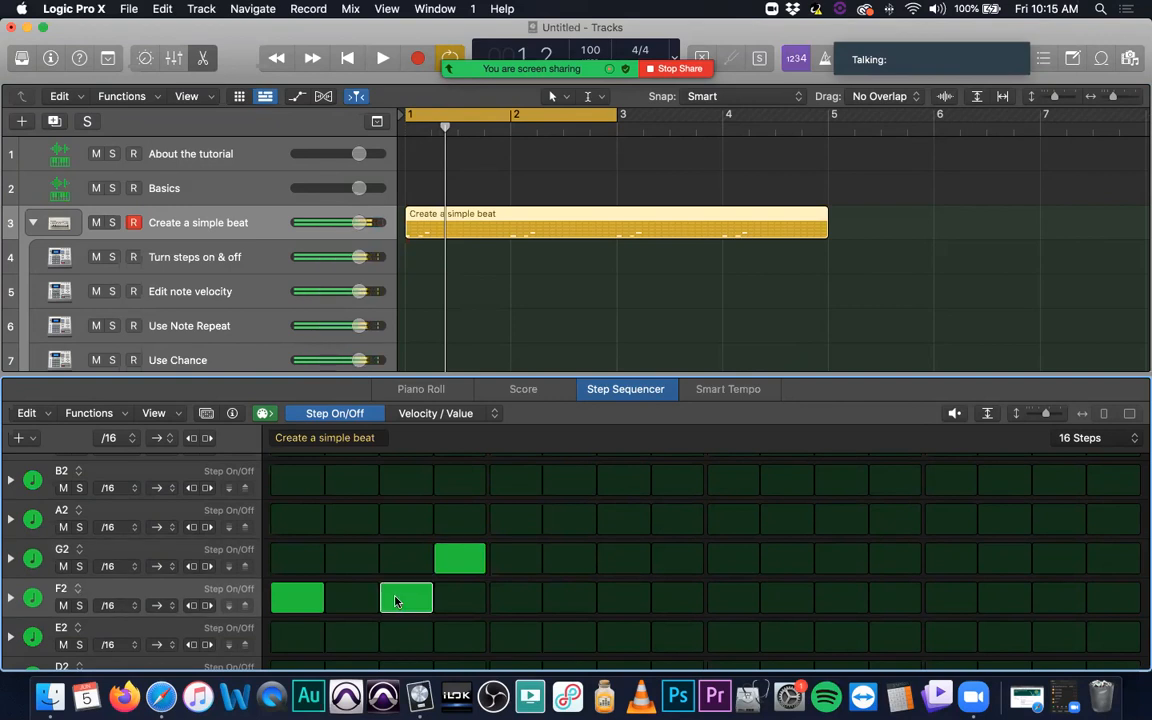
pyautogui.press('space')
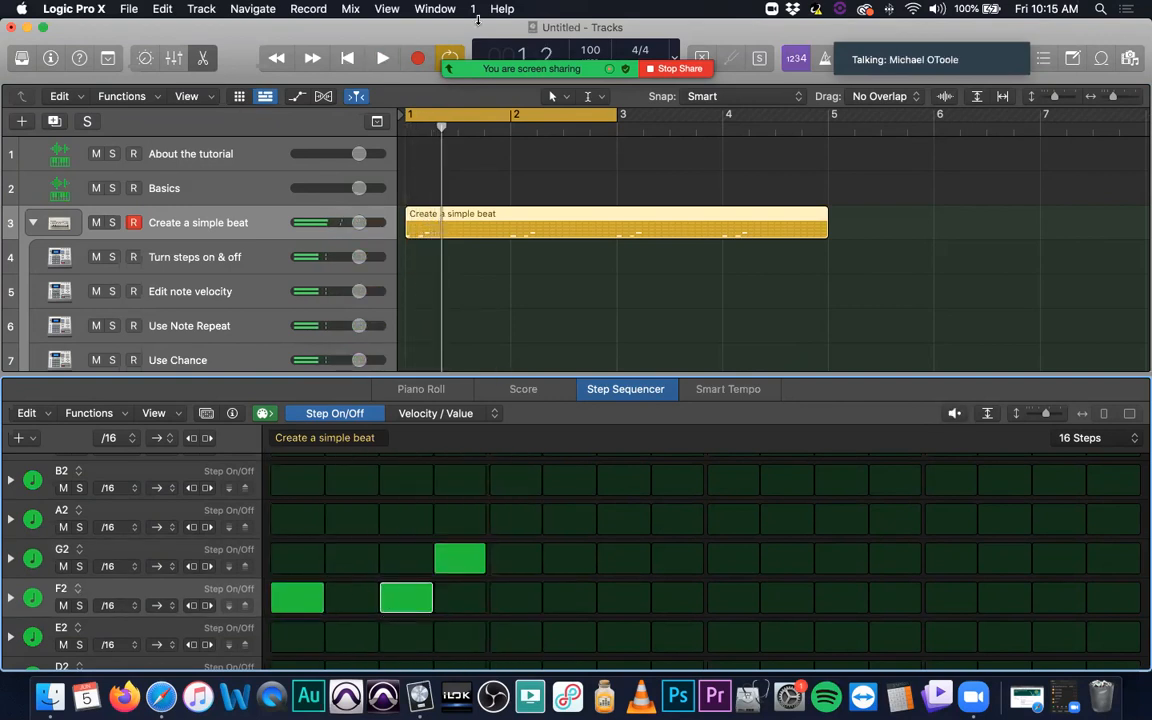
# Step: Mute the microphone in the Zoom meeting and admit the waiting participant
pyautogui.moveTo(452, 63)
pyautogui.click(302, 36)
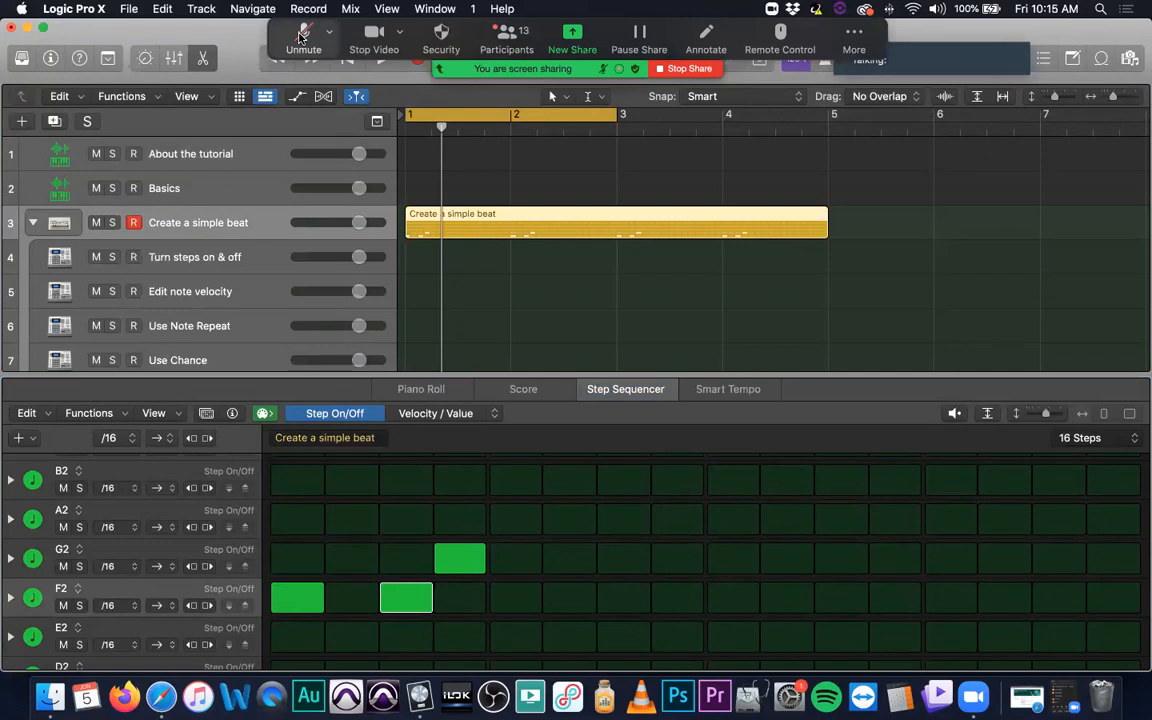
pyautogui.click(503, 42)
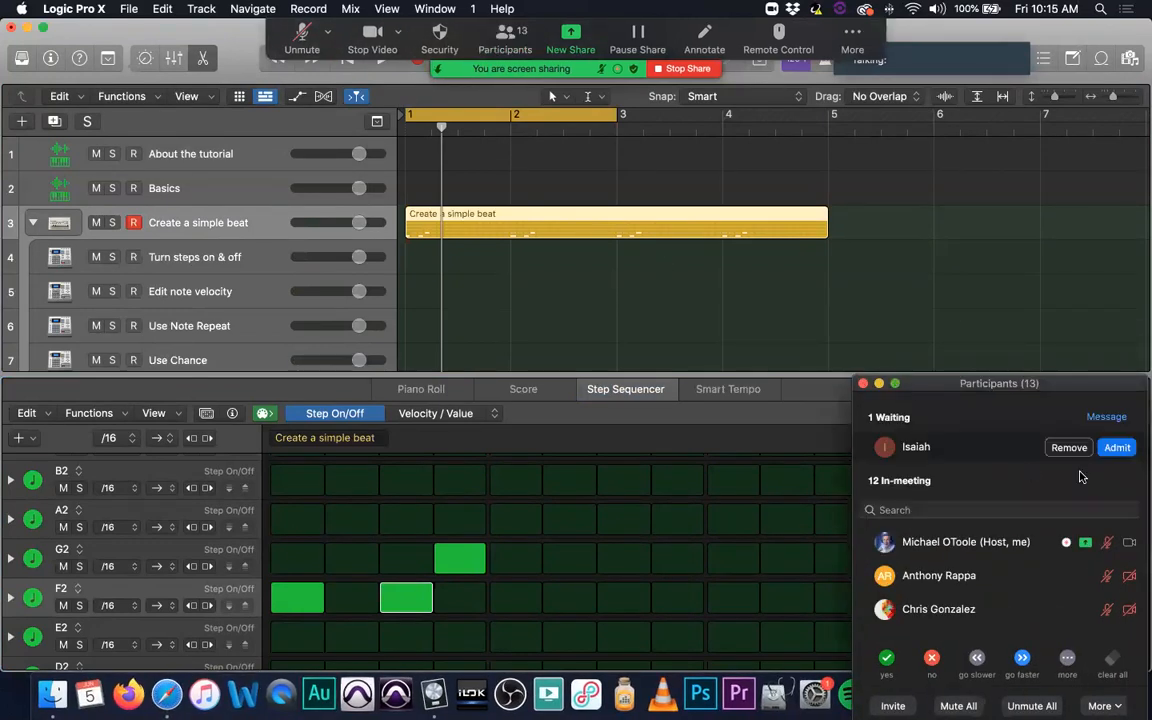
pyautogui.click(1114, 450)
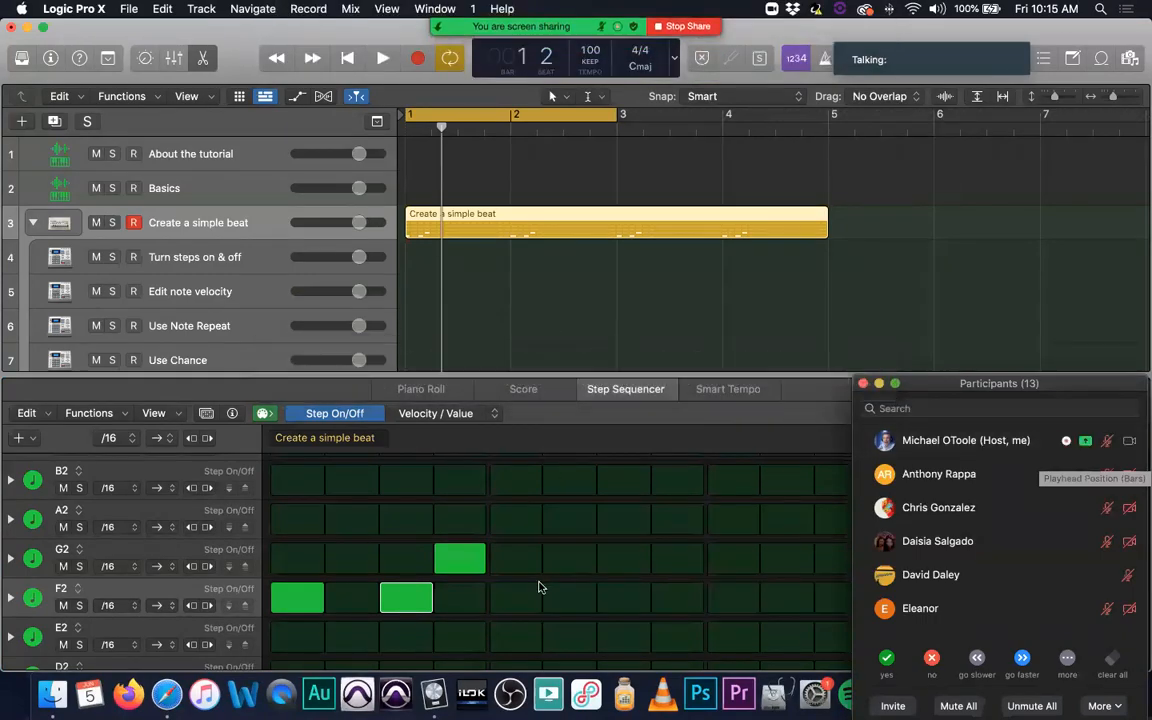
# Step: Move the G2 hit from the fourth to the fifth step, and the F2 hit from the third to the fourth step
pyautogui.click(476, 560)
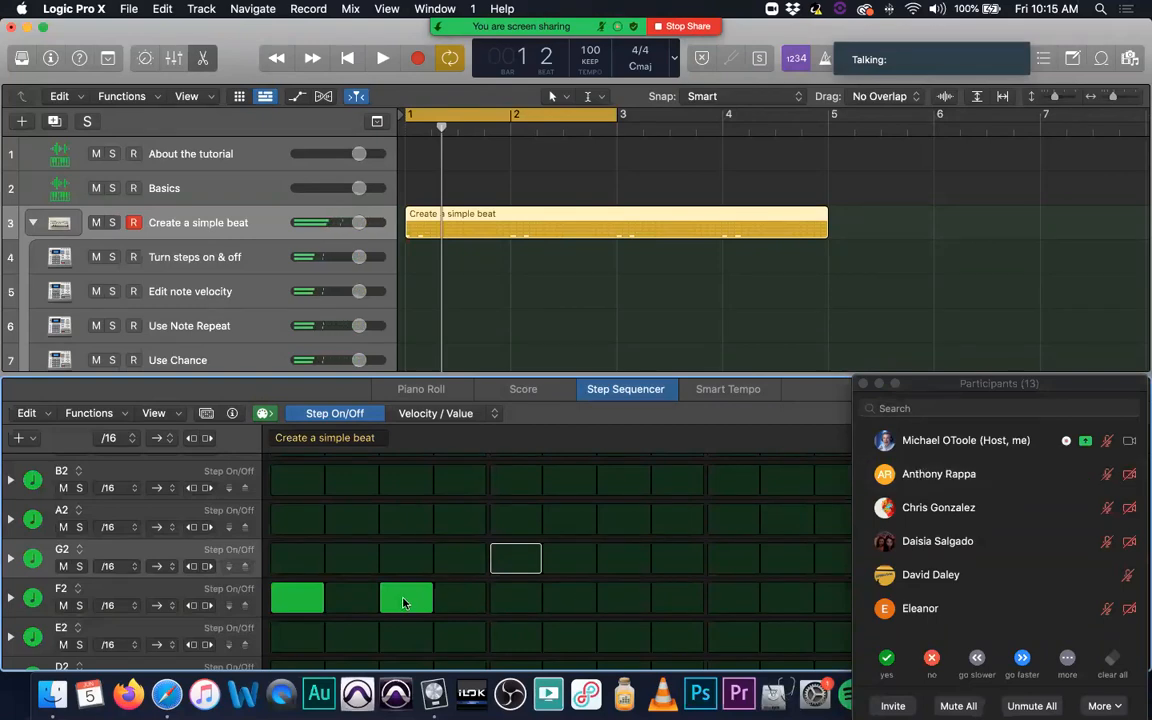
pyautogui.click(404, 601)
pyautogui.click(460, 600)
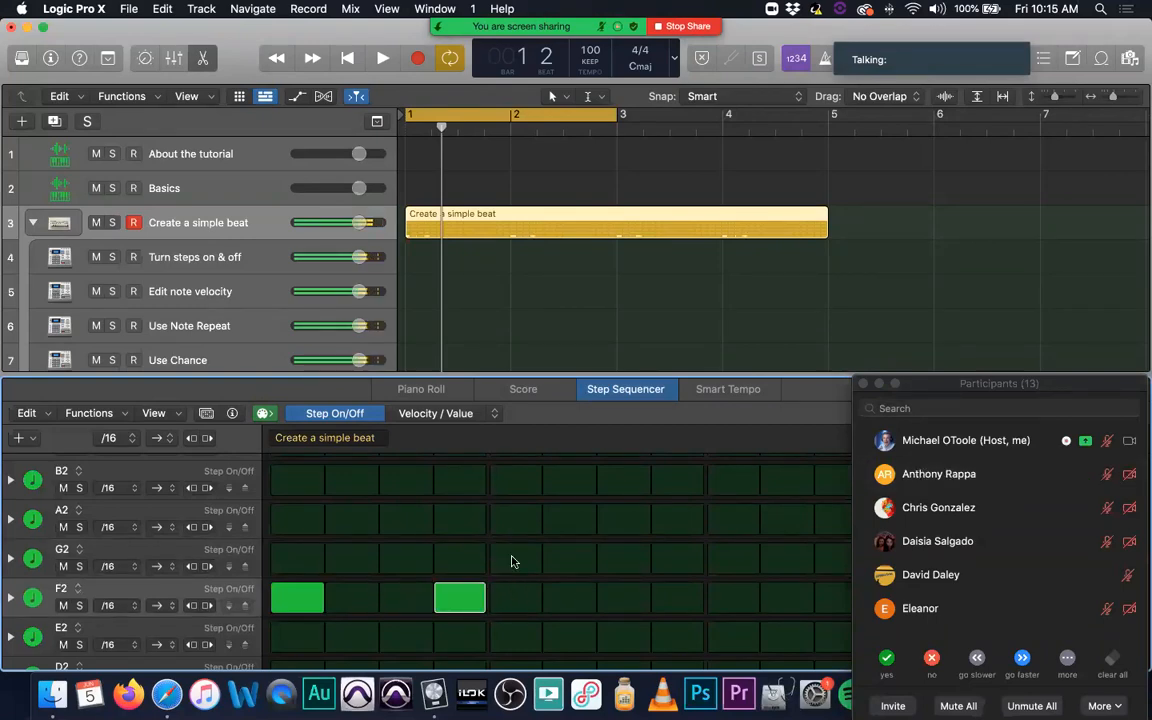
pyautogui.click(512, 560)
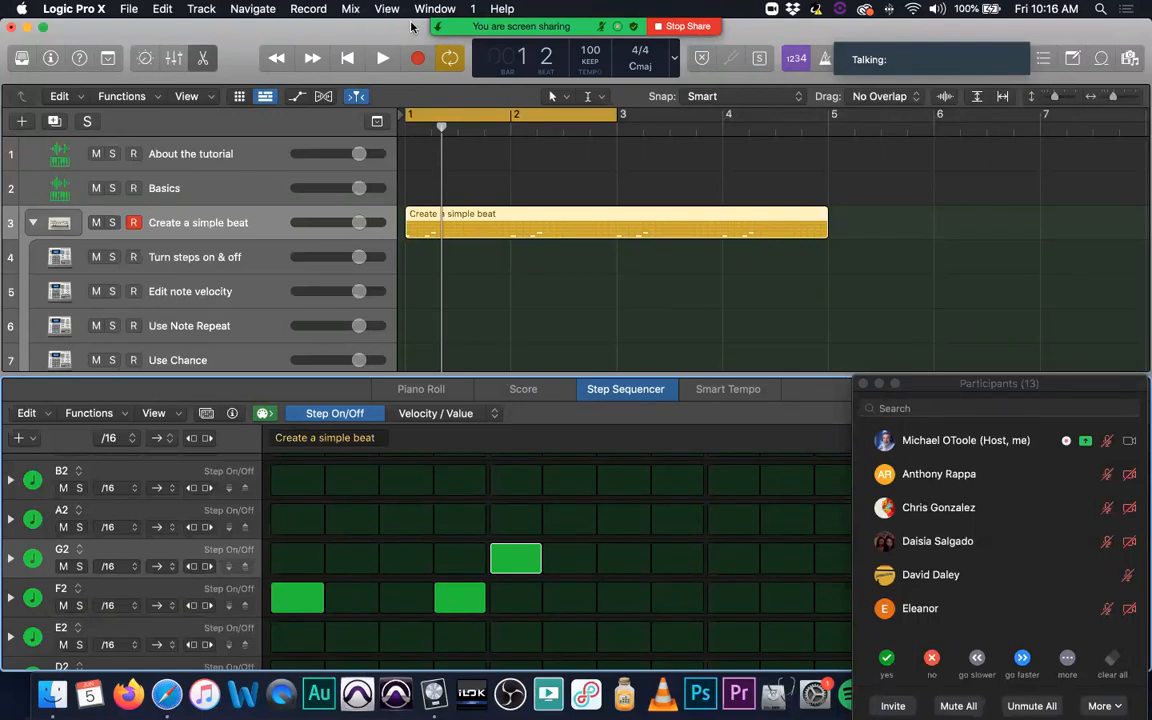
# Step: Try an extra F2 hit on the eighth step, play the pattern, and clear that step again
pyautogui.click(553, 520)
pyautogui.click(576, 527)
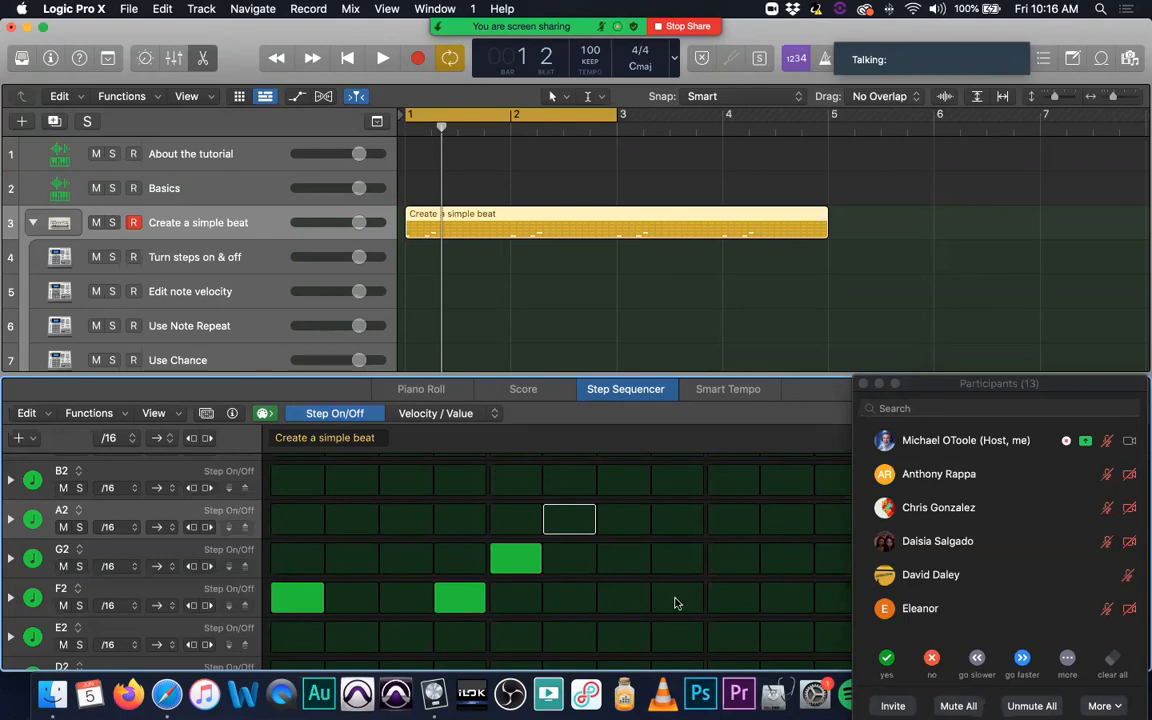
pyautogui.click(675, 599)
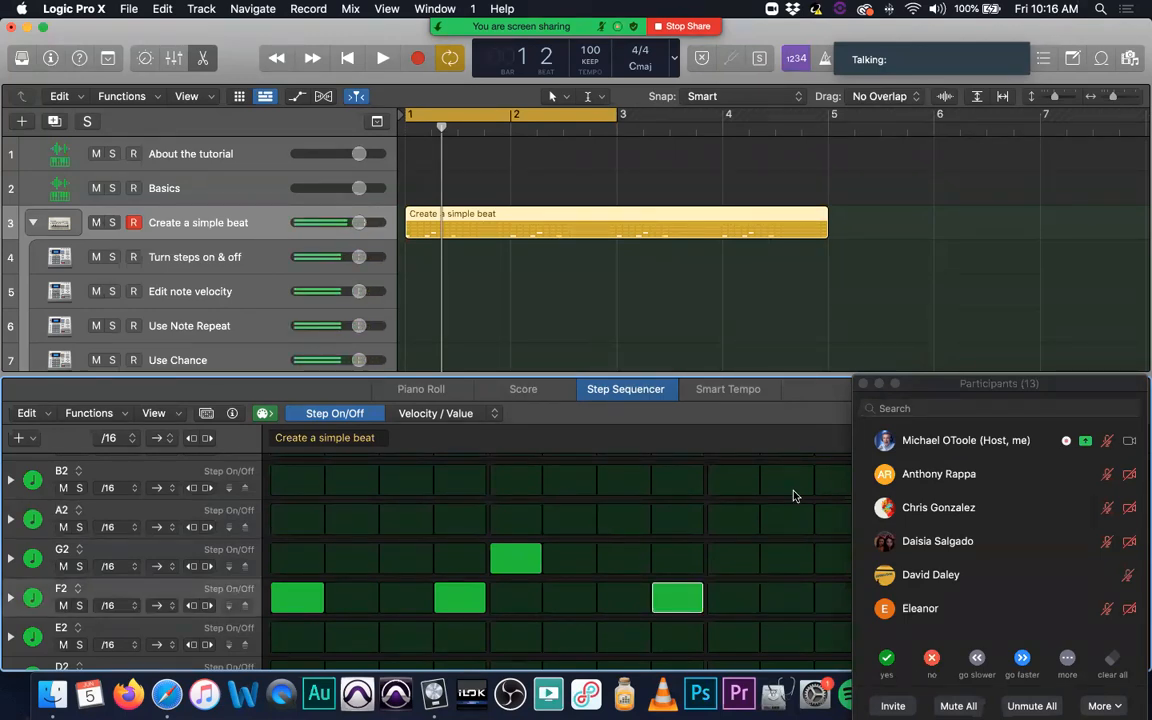
pyautogui.press('space')
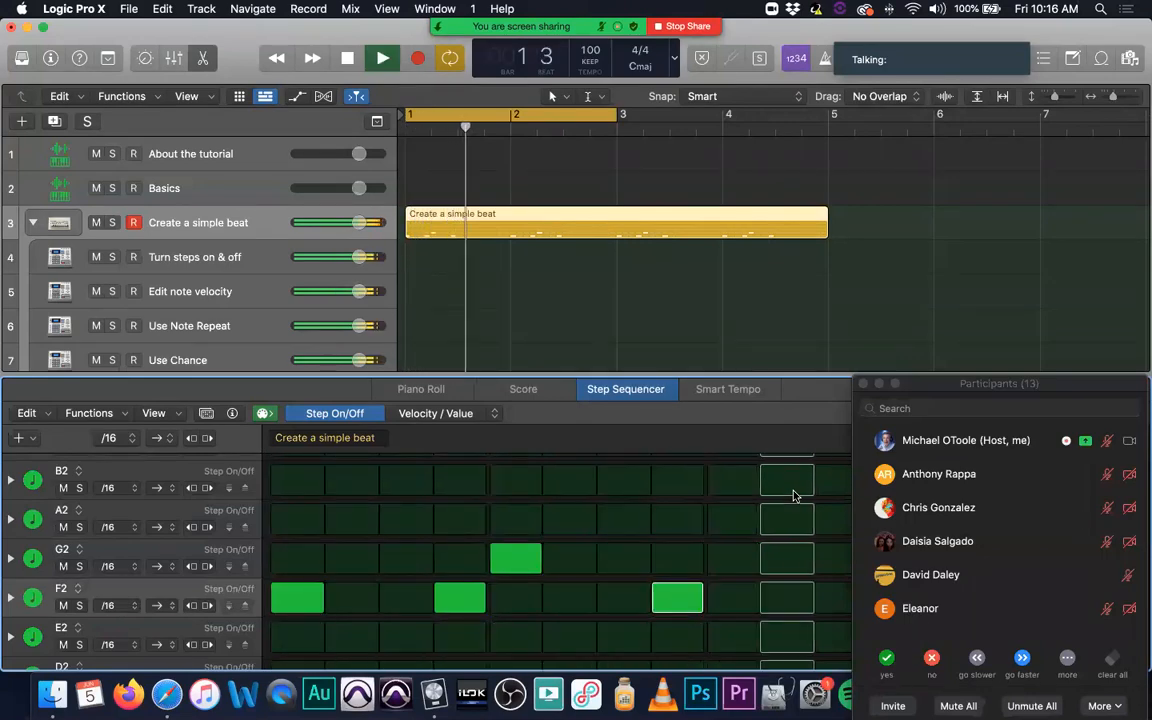
pyautogui.press('space')
pyautogui.click(690, 600)
# Step: Move the Participants window off the grid, turn on step 10 in F2 and step 13 in G2, and play the pattern
pyautogui.moveTo(917, 394); pyautogui.dragTo(981, 638)
pyautogui.click(787, 598)
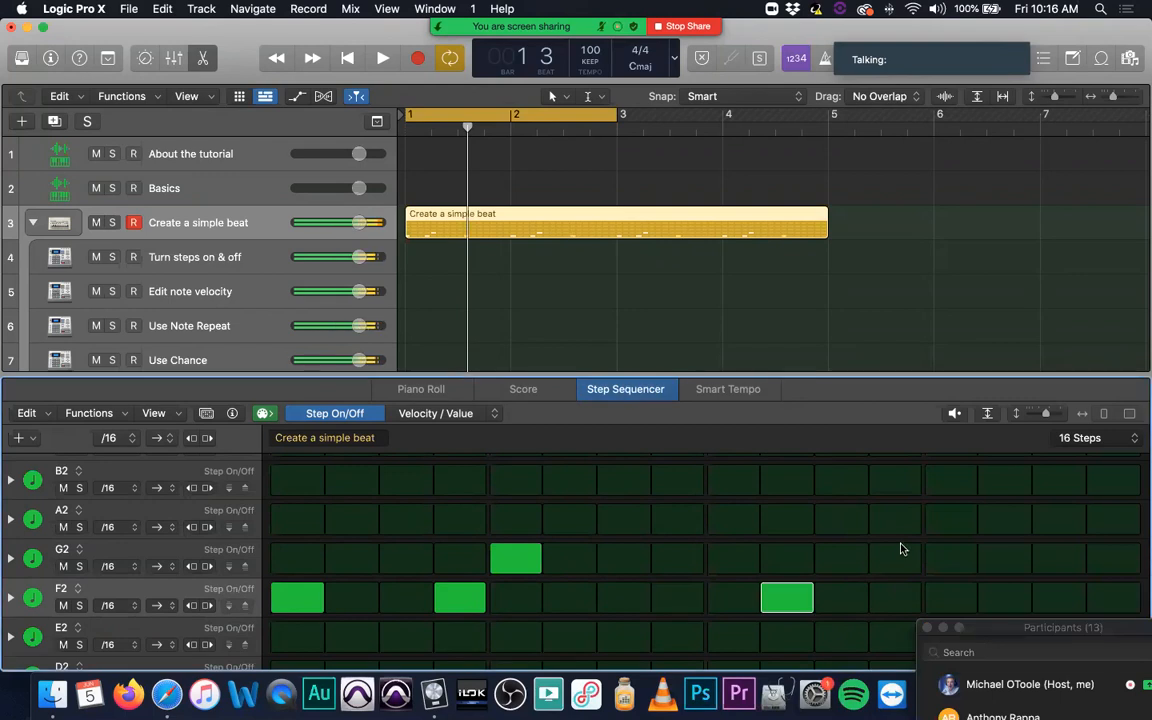
pyautogui.click(904, 566)
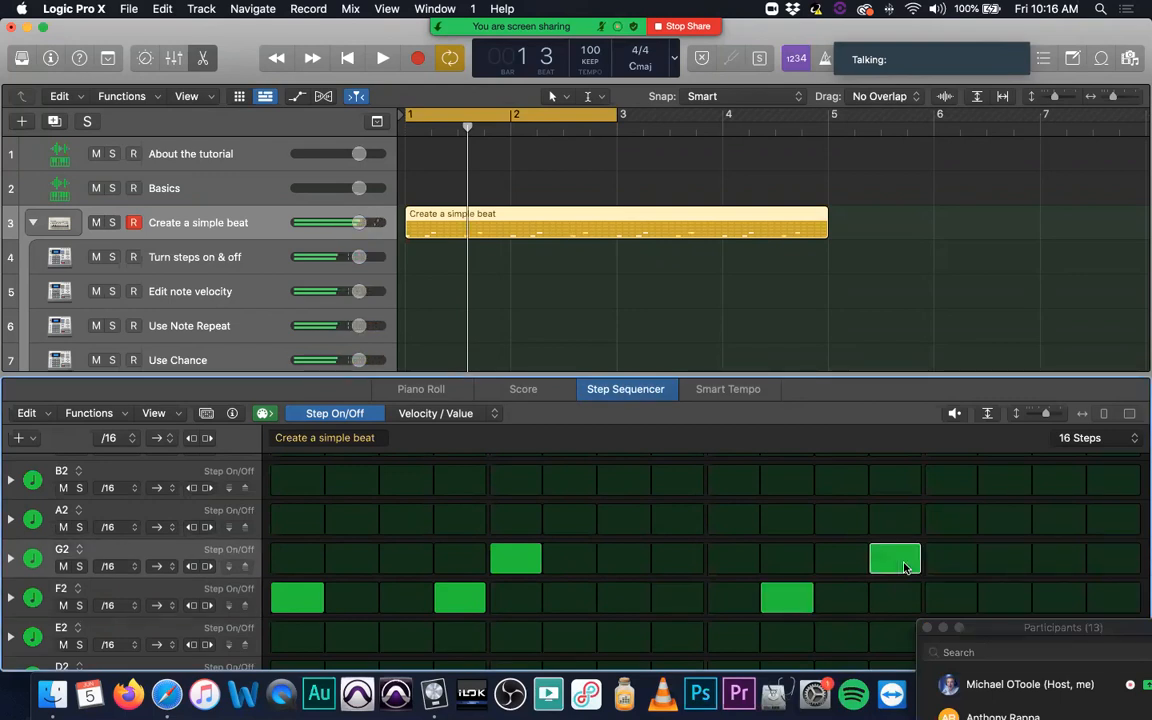
pyautogui.click(913, 560)
pyautogui.click(944, 563)
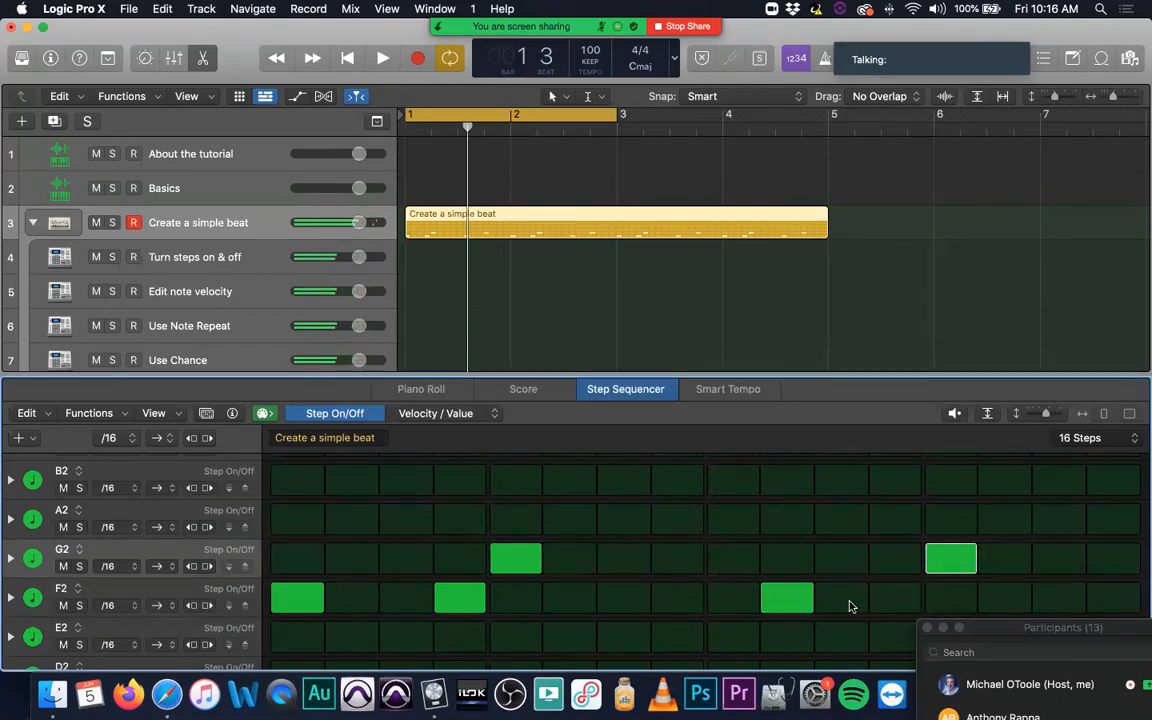
pyautogui.press('space')
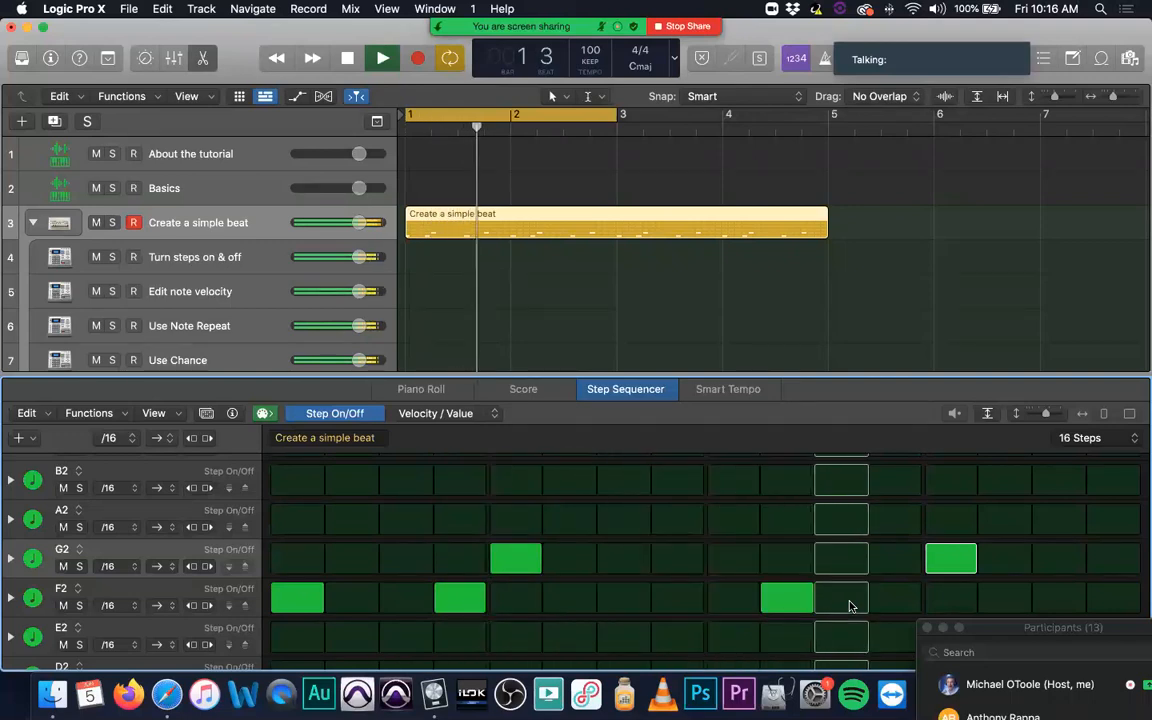
pyautogui.press('space')
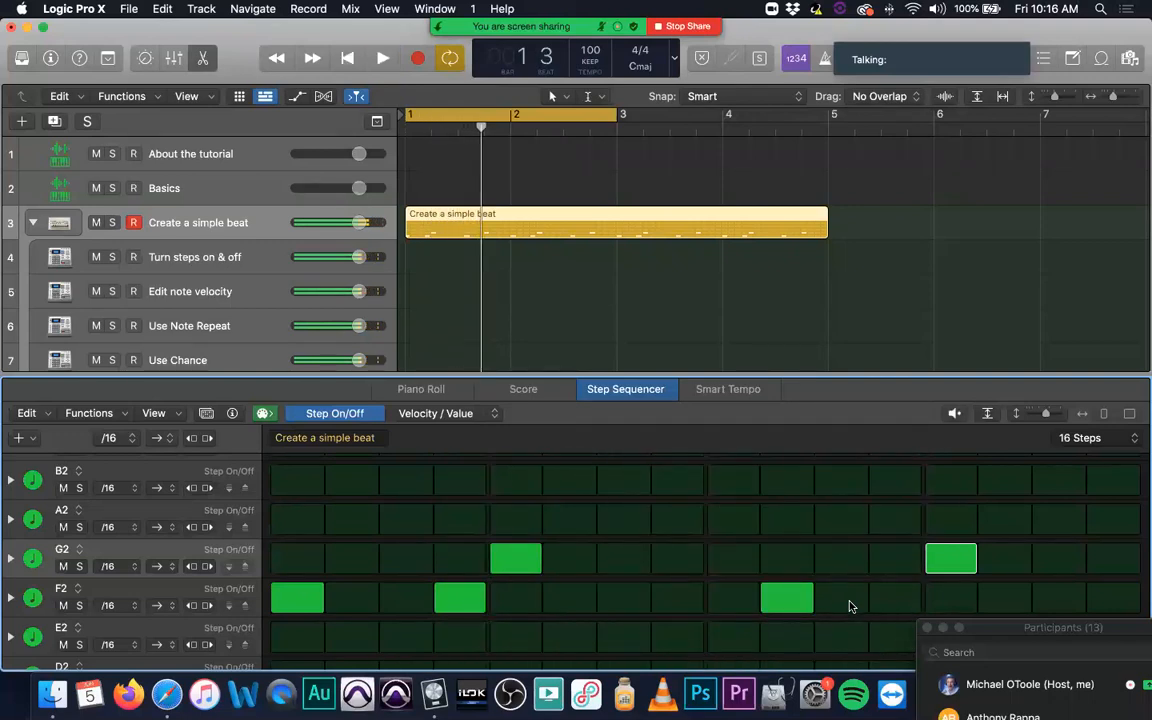
# Step: Move the F2 hit from step 10 to step 9 and play the pattern
pyautogui.click(733, 600)
pyautogui.click(790, 599)
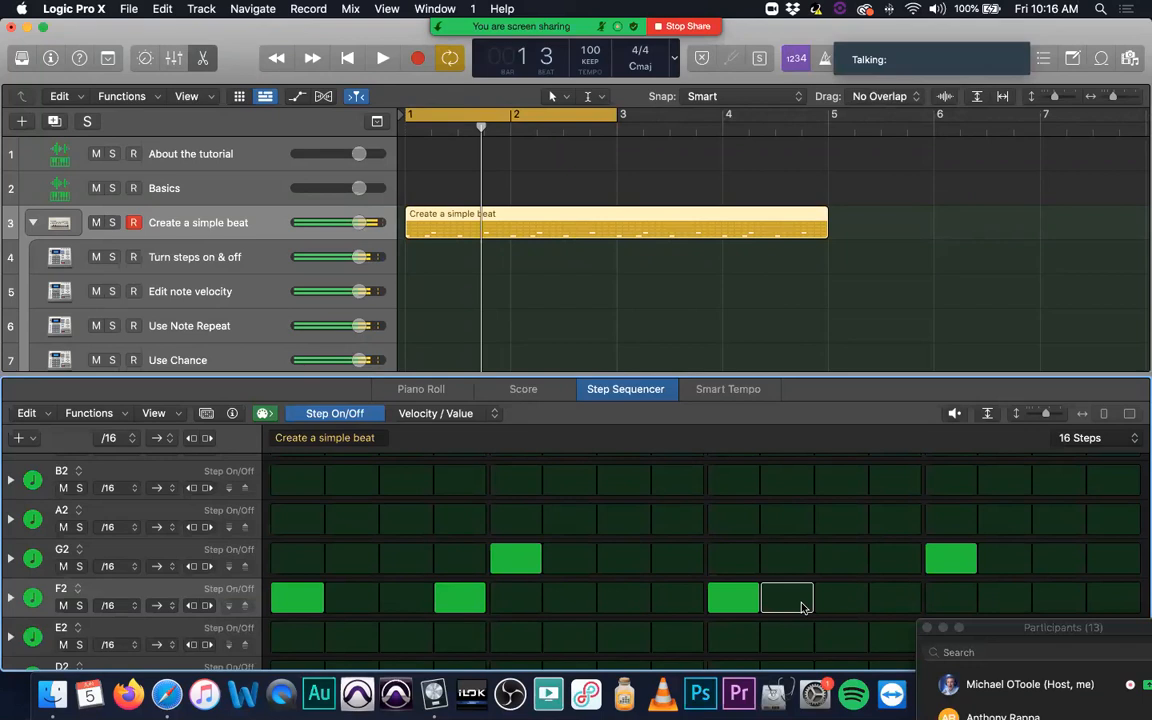
pyautogui.press('space')
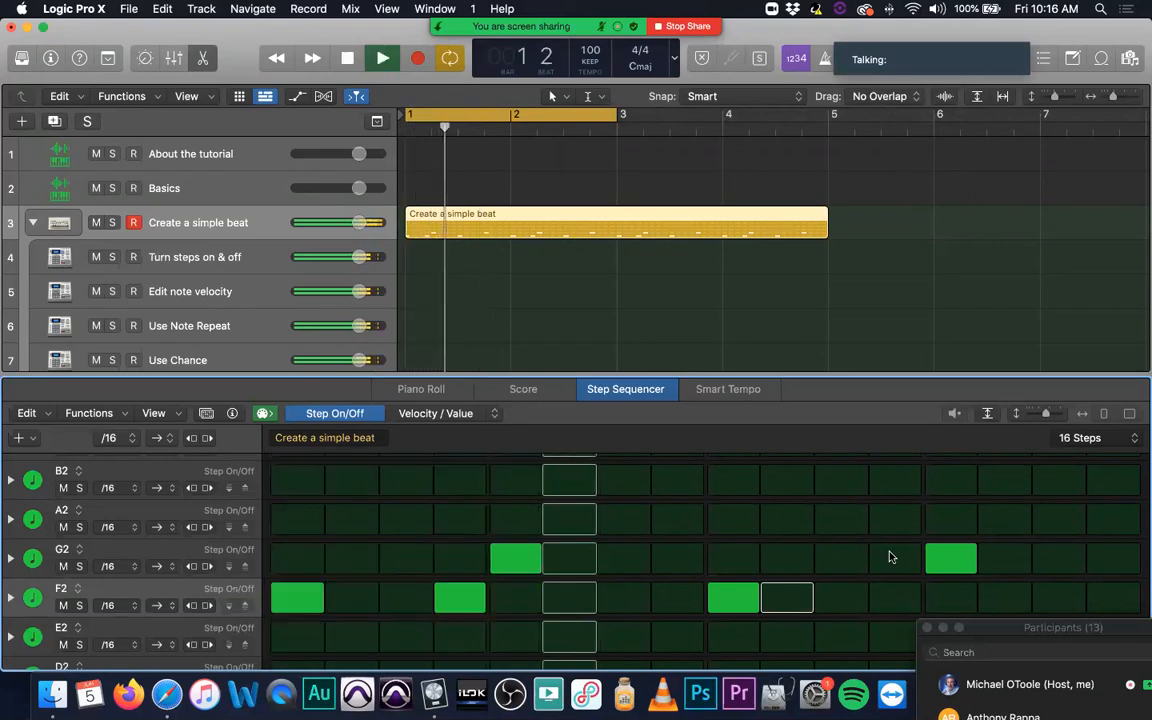
pyautogui.press('space')
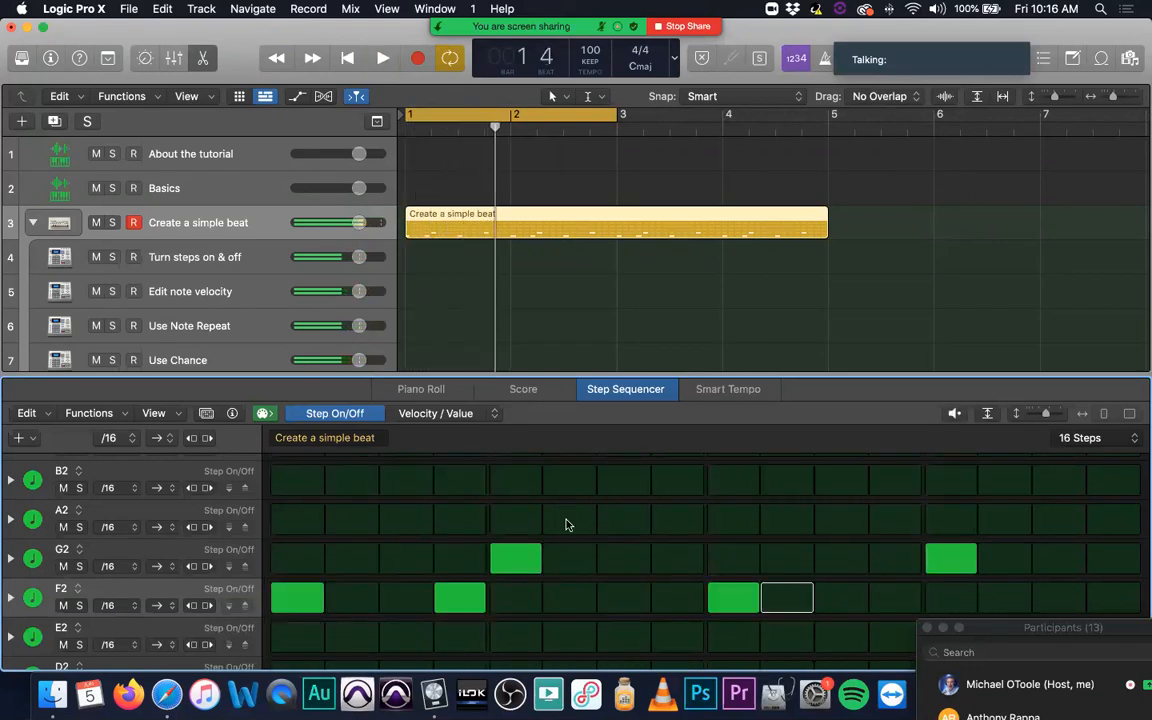
# Step: Turn on every odd-numbered step in row D2, from step 1 through step 15
pyautogui.scroll(-3, 314, 529)
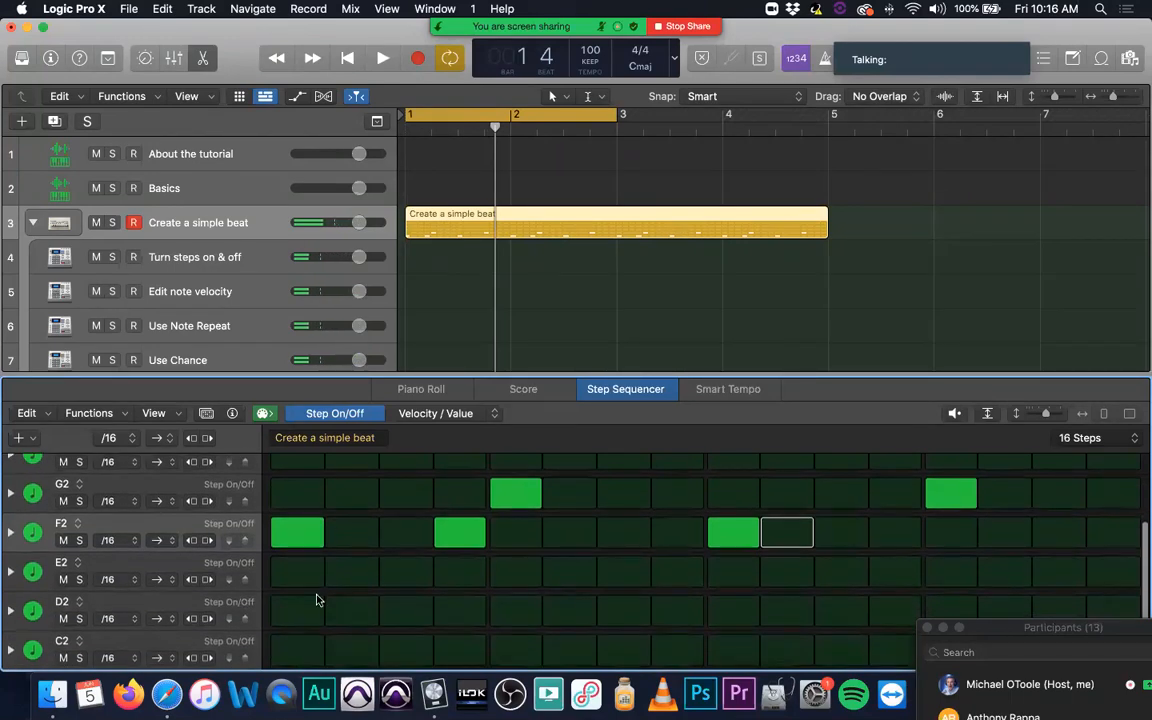
pyautogui.click(306, 577)
pyautogui.click(301, 580)
pyautogui.click(303, 610)
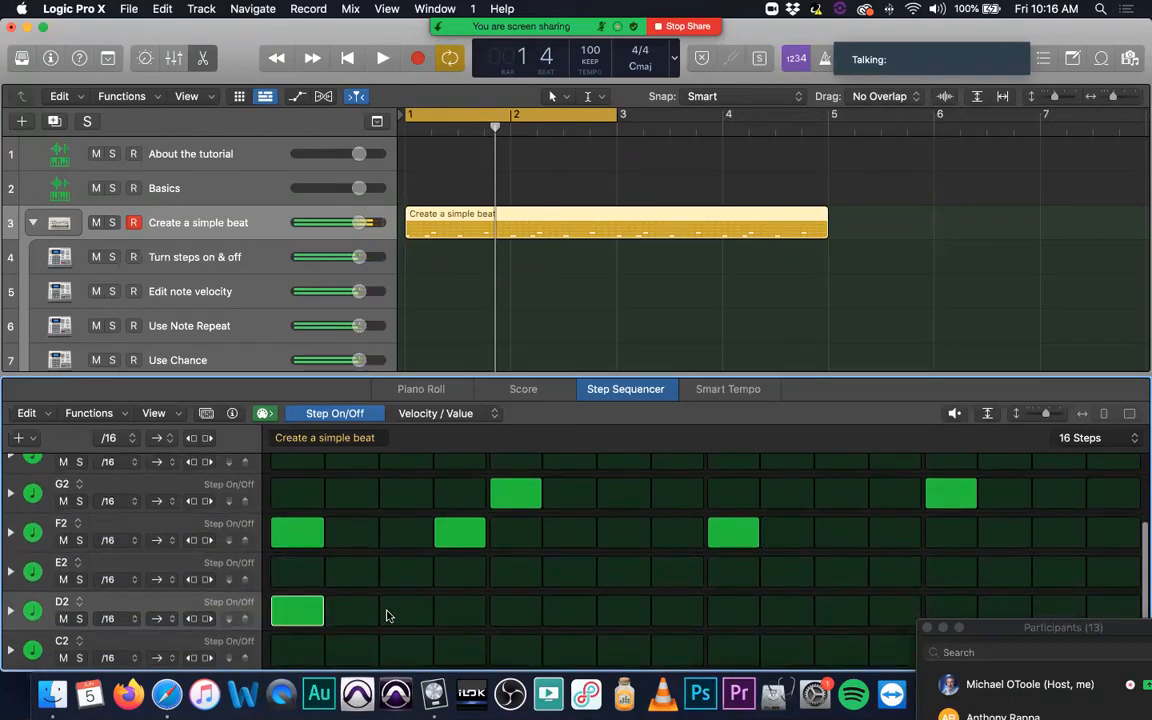
pyautogui.click(405, 612)
pyautogui.click(514, 612)
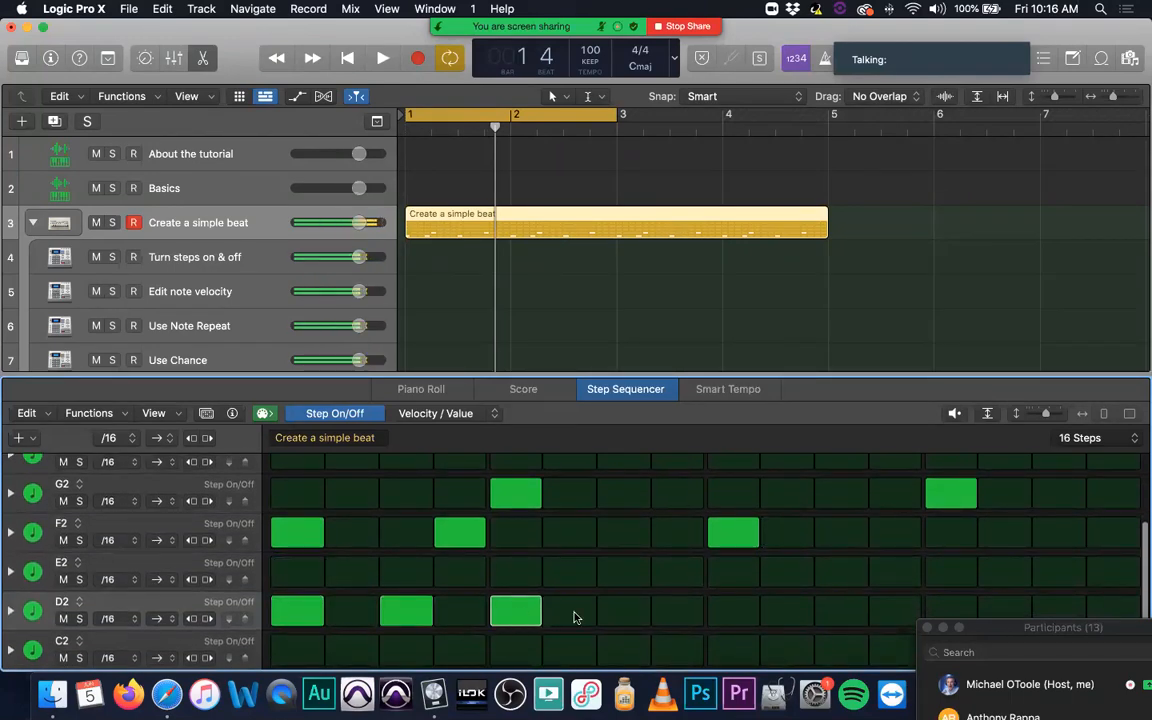
pyautogui.click(638, 612)
pyautogui.click(743, 612)
pyautogui.click(849, 612)
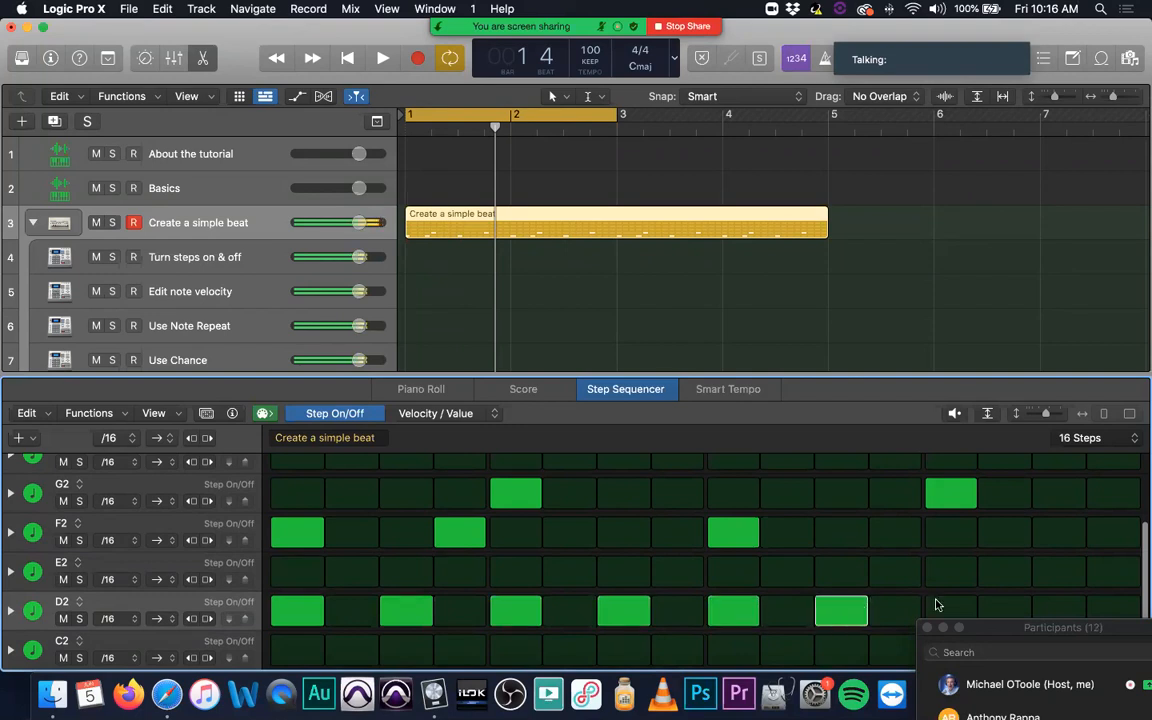
pyautogui.click(958, 609)
pyautogui.click(1058, 610)
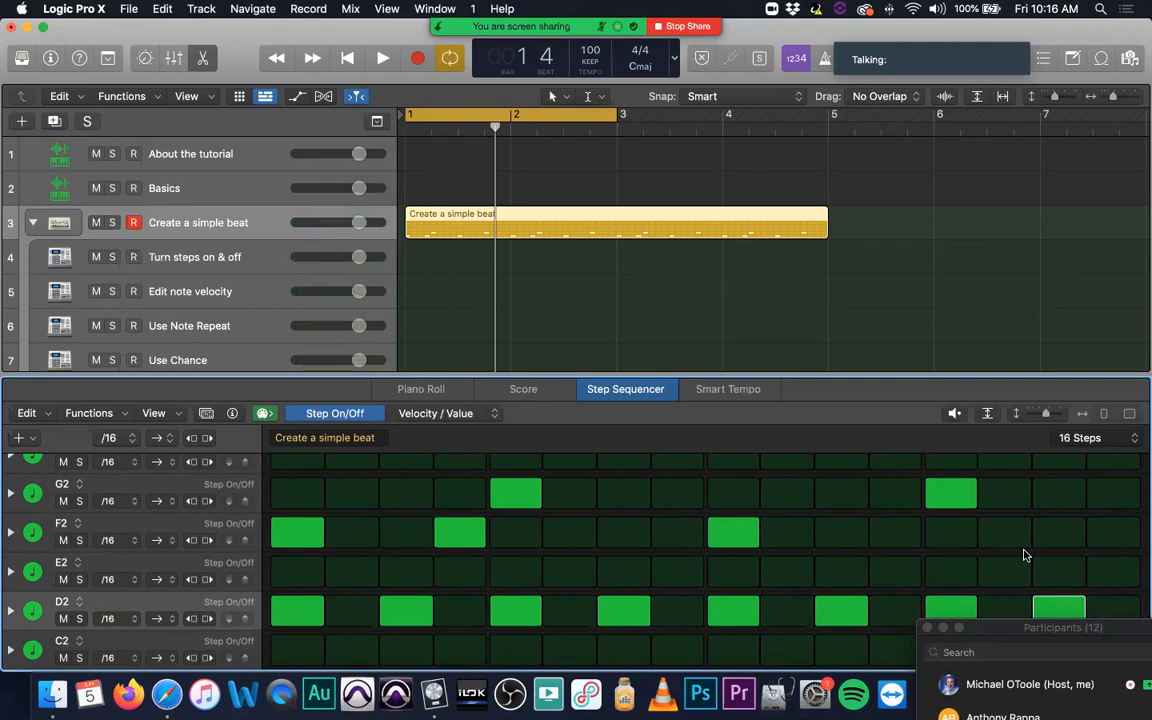
# Step: Admit the waiting participant from the meeting's Participants window and unmute the microphone
pyautogui.moveTo(1055, 628); pyautogui.dragTo(1000, 470)
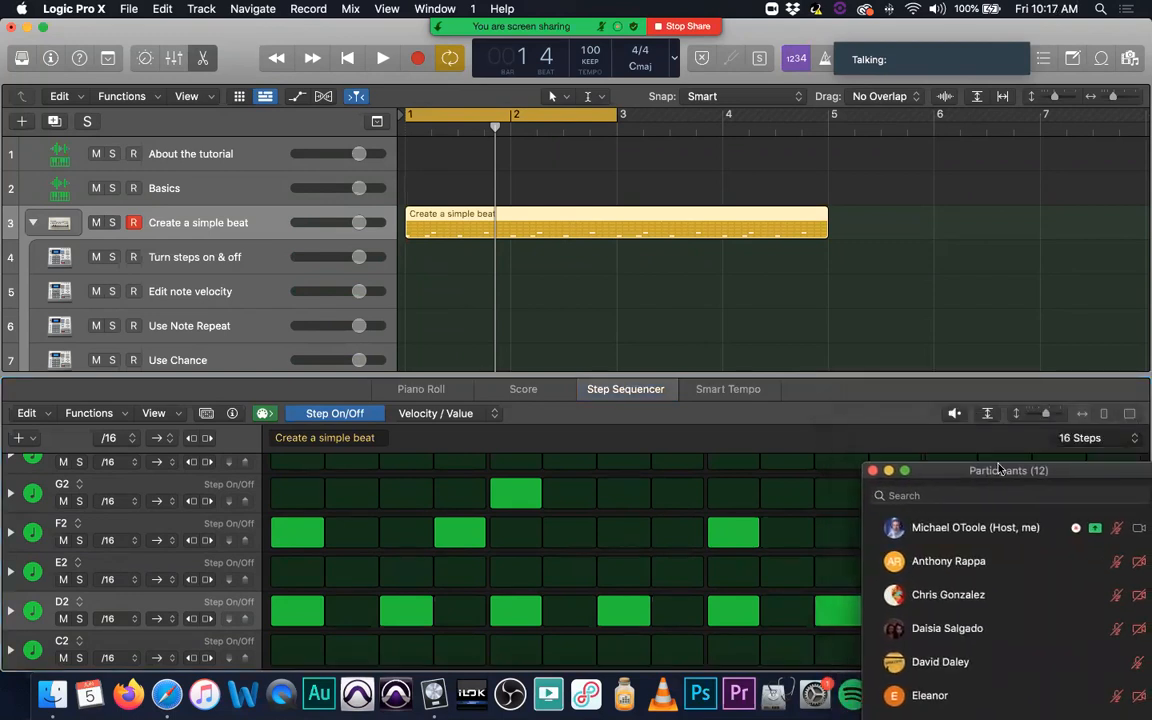
pyautogui.click(1130, 536)
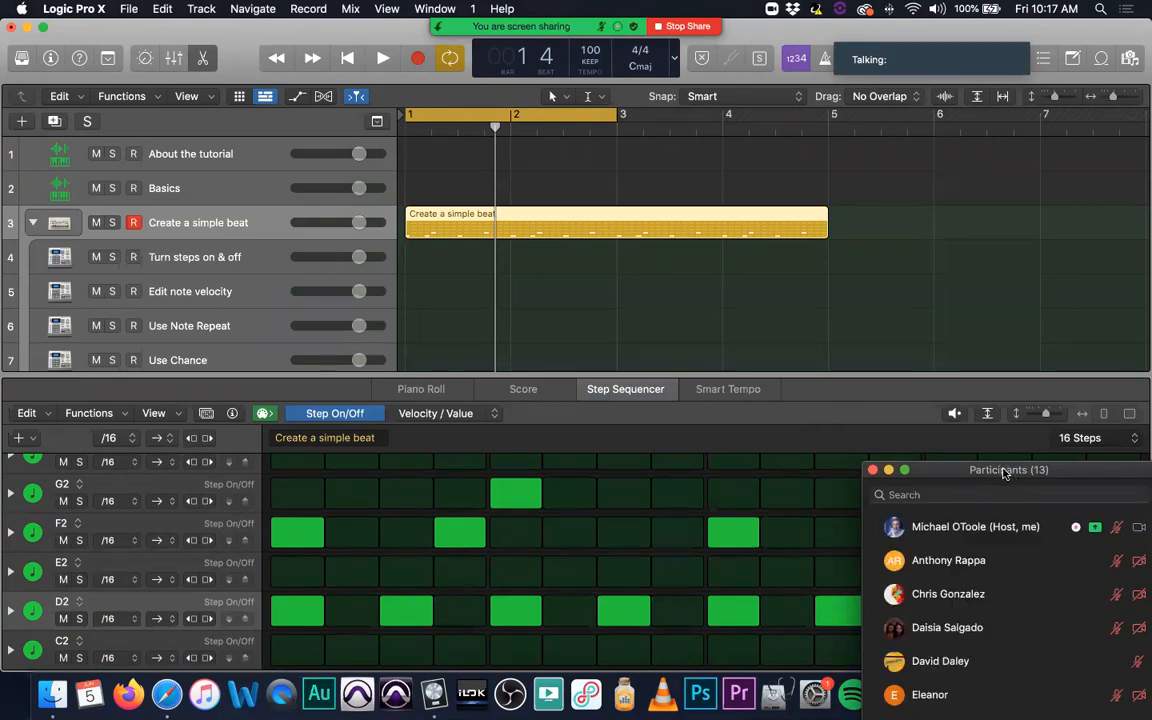
pyautogui.click(304, 37)
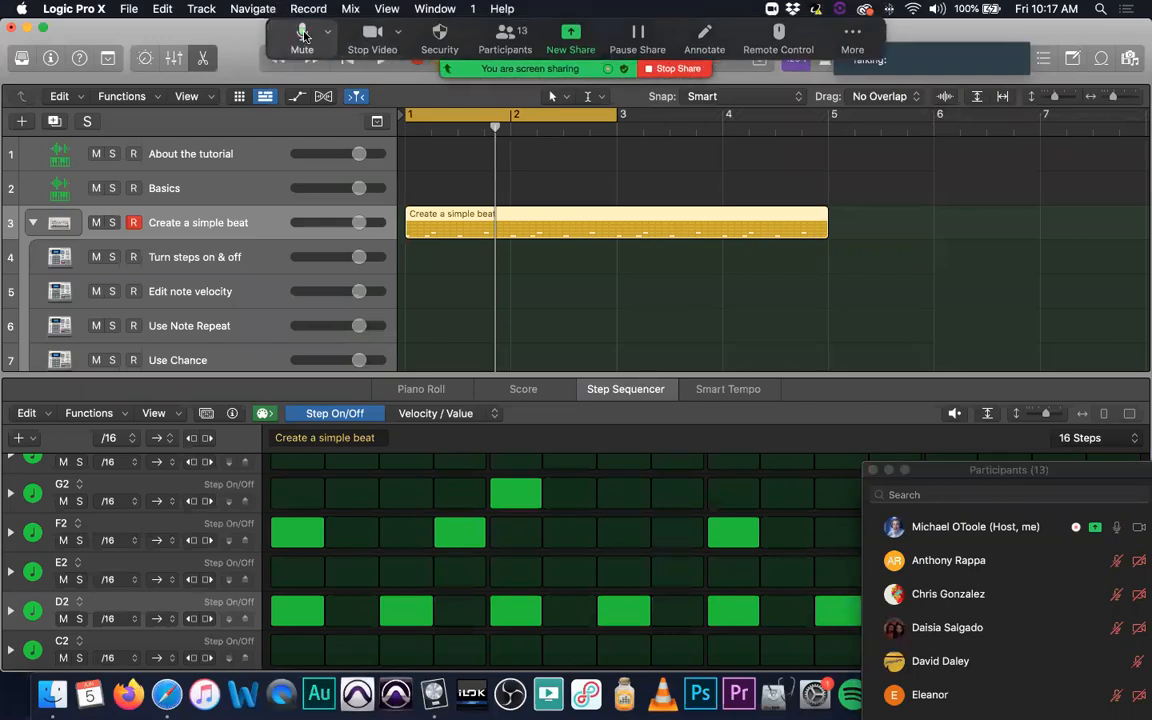
pyautogui.moveTo(977, 473)
pyautogui.mouseDown()
pyautogui.moveTo(955, 378)
pyautogui.moveTo(958, 438)
pyautogui.moveTo(985, 470)
pyautogui.moveTo(976, 473)
pyautogui.mouseUp()
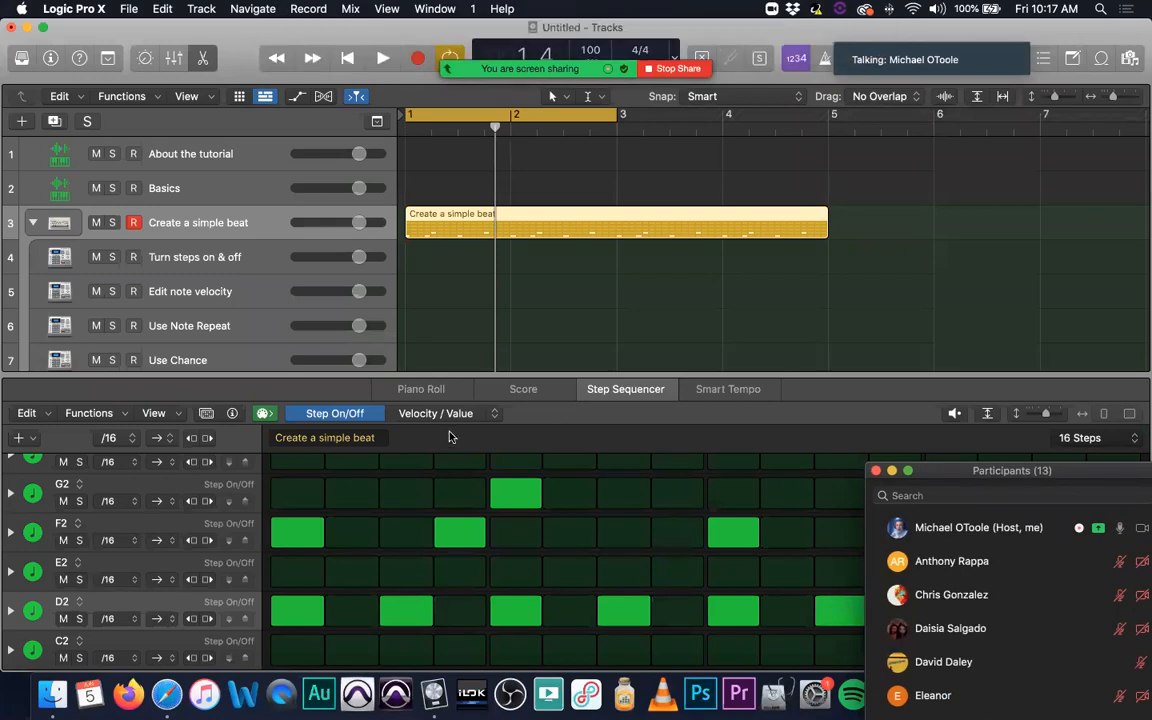
# Step: Reselect the Create a simple beat track and move the Participants window clear of the step grid
pyautogui.click(257, 187)
pyautogui.click(260, 221)
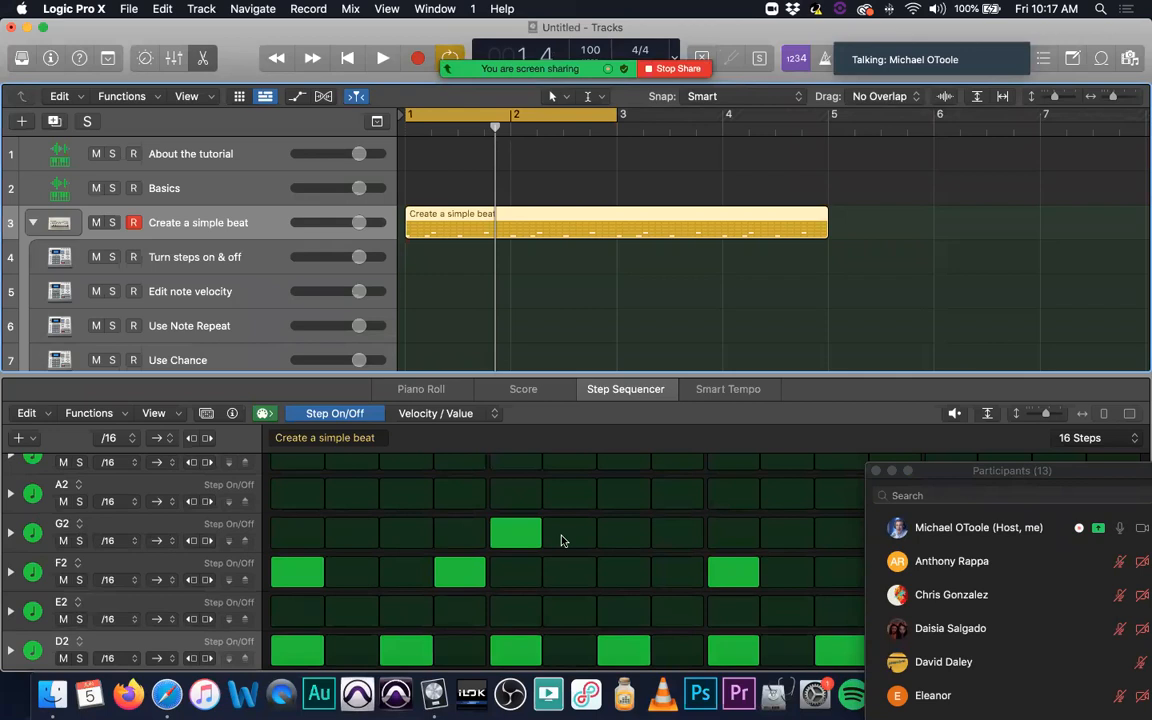
pyautogui.scroll(-1, 561, 541)
pyautogui.moveTo(983, 477); pyautogui.dragTo(975, 678)
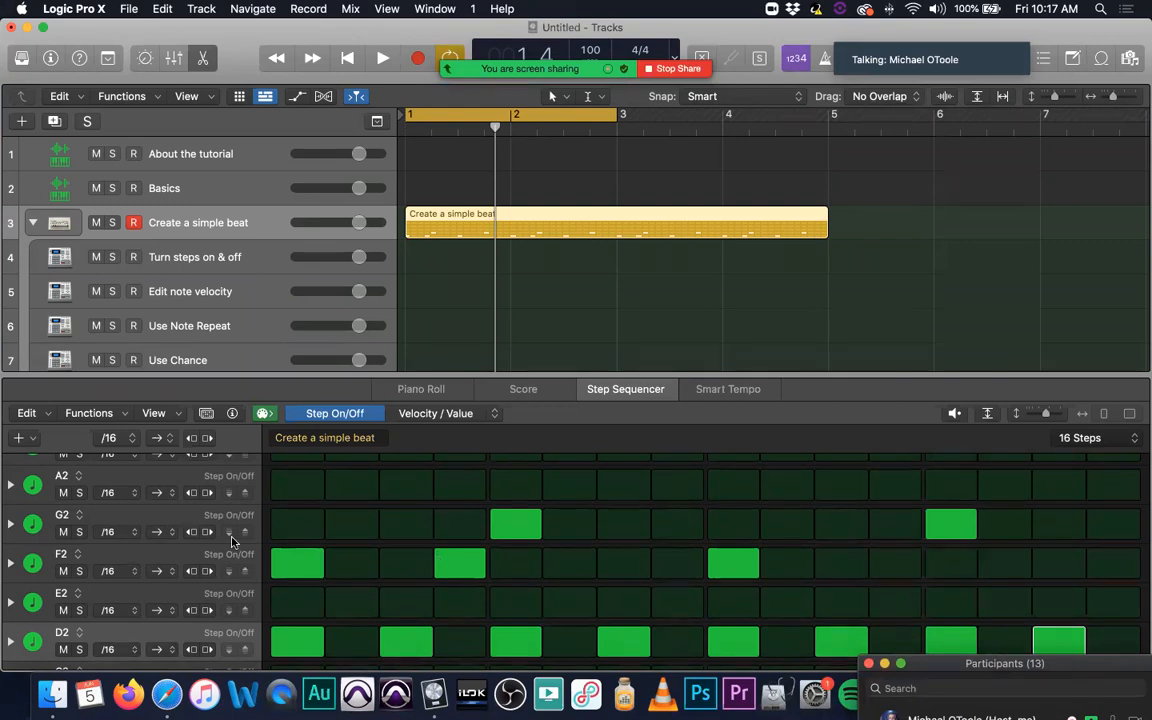
# Step: Switch the edit mode to Velocity / Value, set the first F2 step's velocity to 102, and play the pattern
pyautogui.click(412, 413)
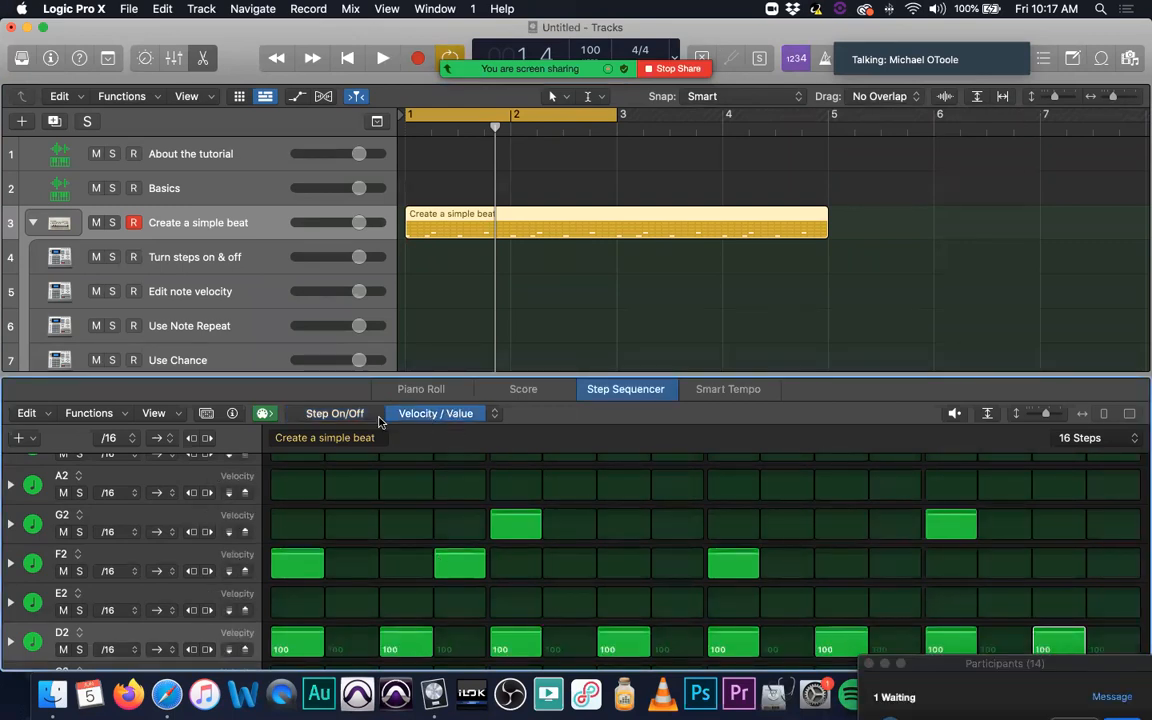
pyautogui.click(310, 413)
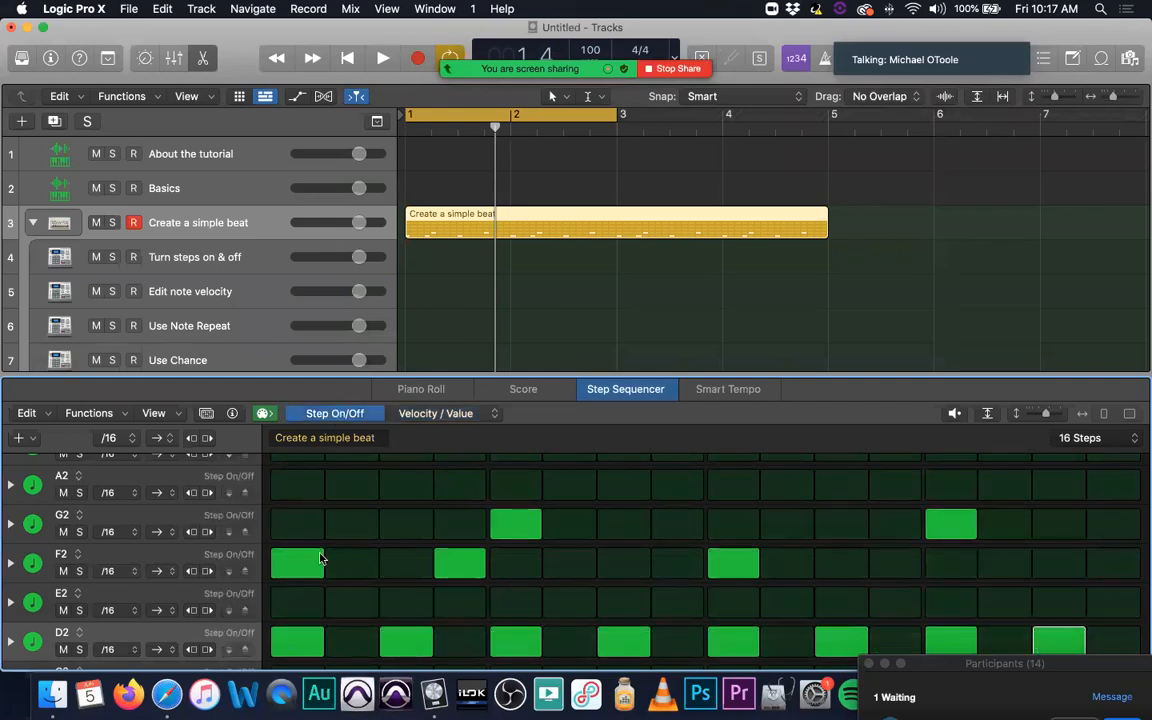
pyautogui.click(446, 414)
pyautogui.moveTo(305, 566); pyautogui.dragTo(308, 556)
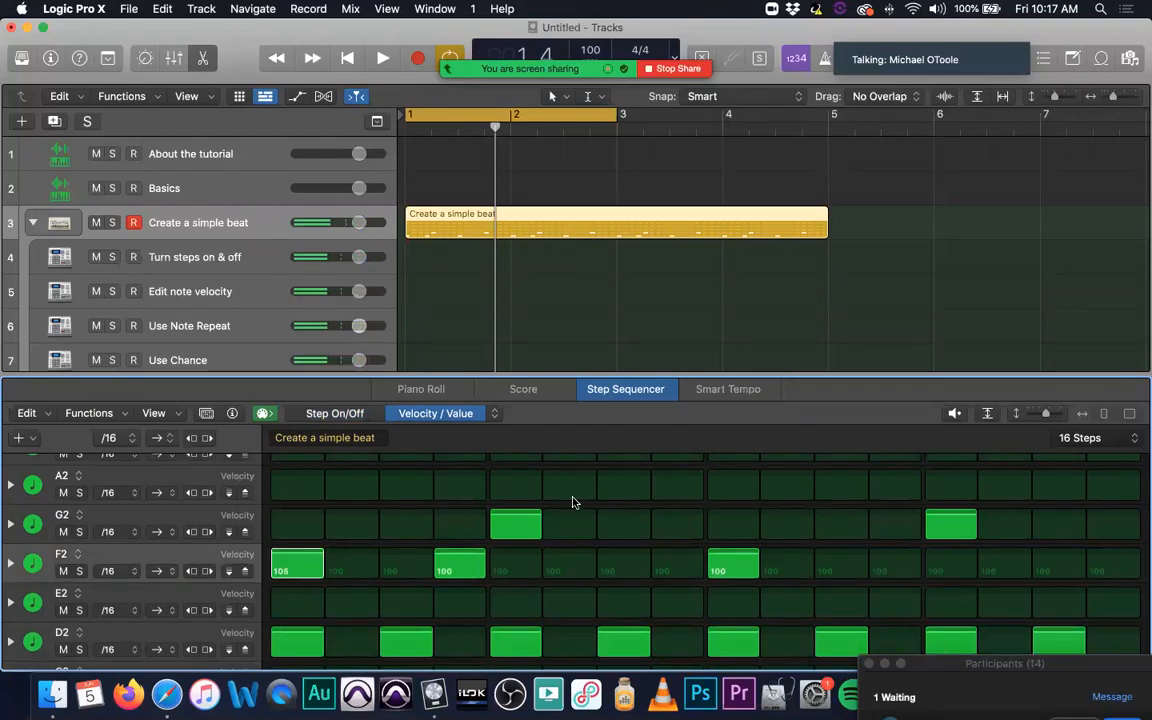
pyautogui.moveTo(288, 560); pyautogui.dragTo(297, 554)
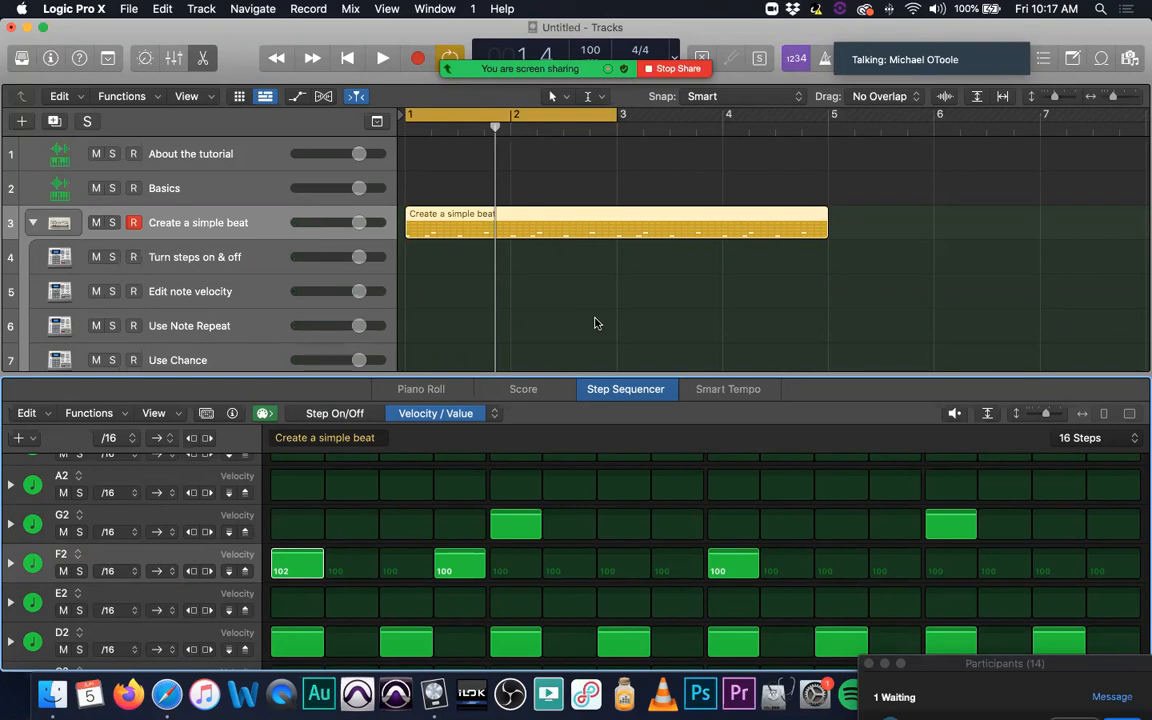
pyautogui.press('space')
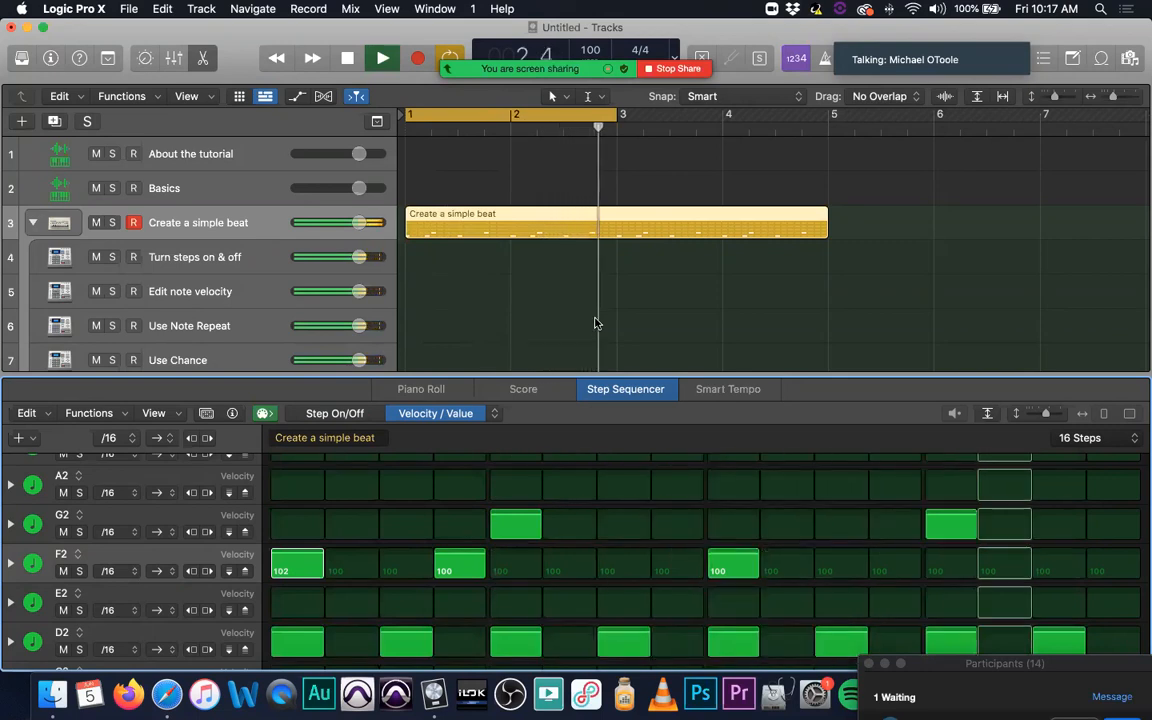
# Step: Stop playback and admit the waiting participant from the meeting's Participants window
pyautogui.press('space')
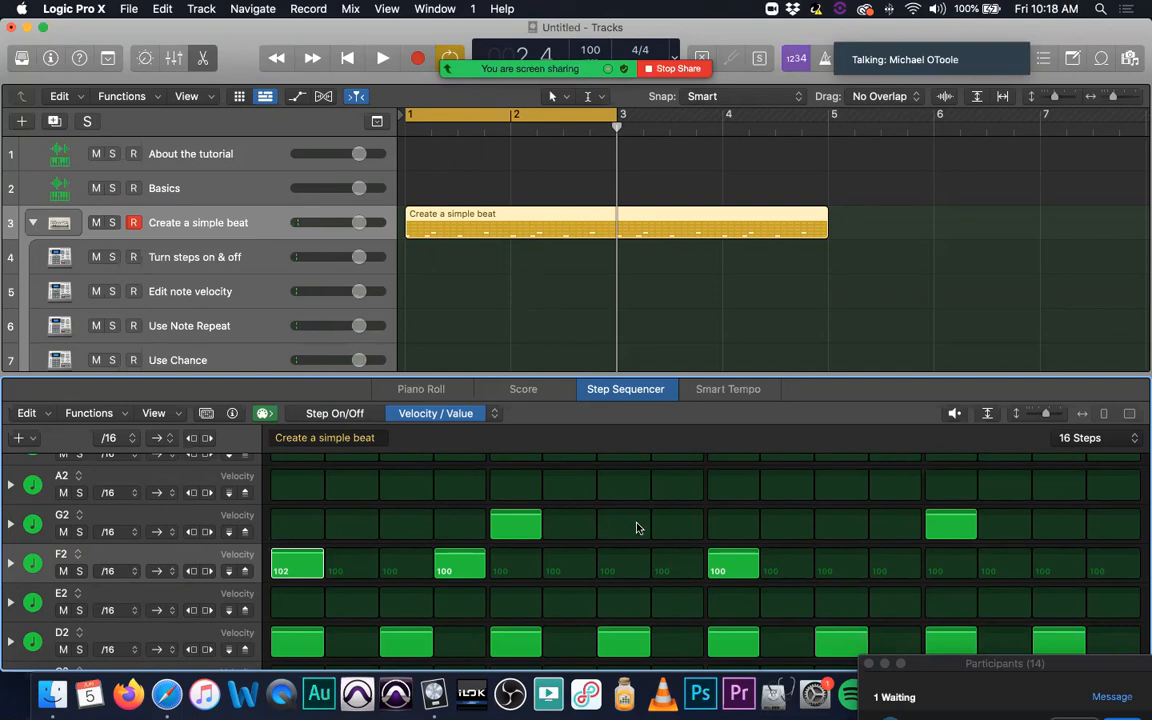
pyautogui.scroll(-3, 548, 549)
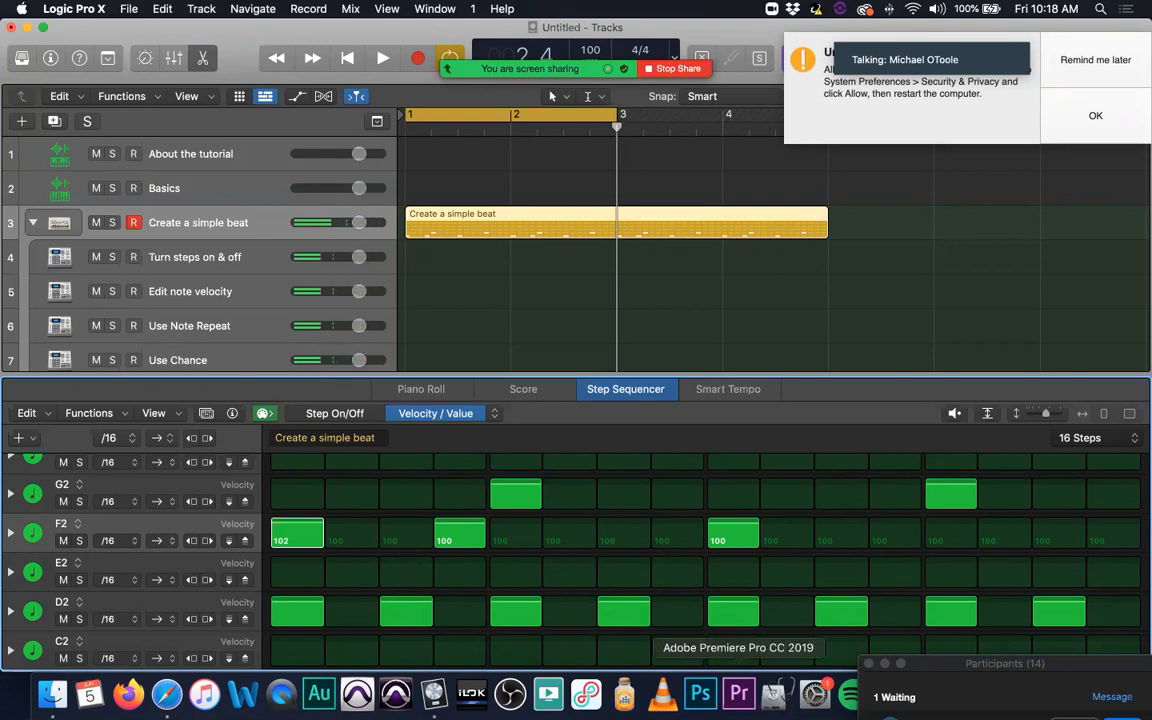
pyautogui.moveTo(1038, 664)
pyautogui.mouseDown()
pyautogui.moveTo(1038, 507)
pyautogui.moveTo(1035, 699)
pyautogui.moveTo(1030, 668)
pyautogui.moveTo(1035, 683)
pyautogui.mouseUp()
pyautogui.click(1120, 571)
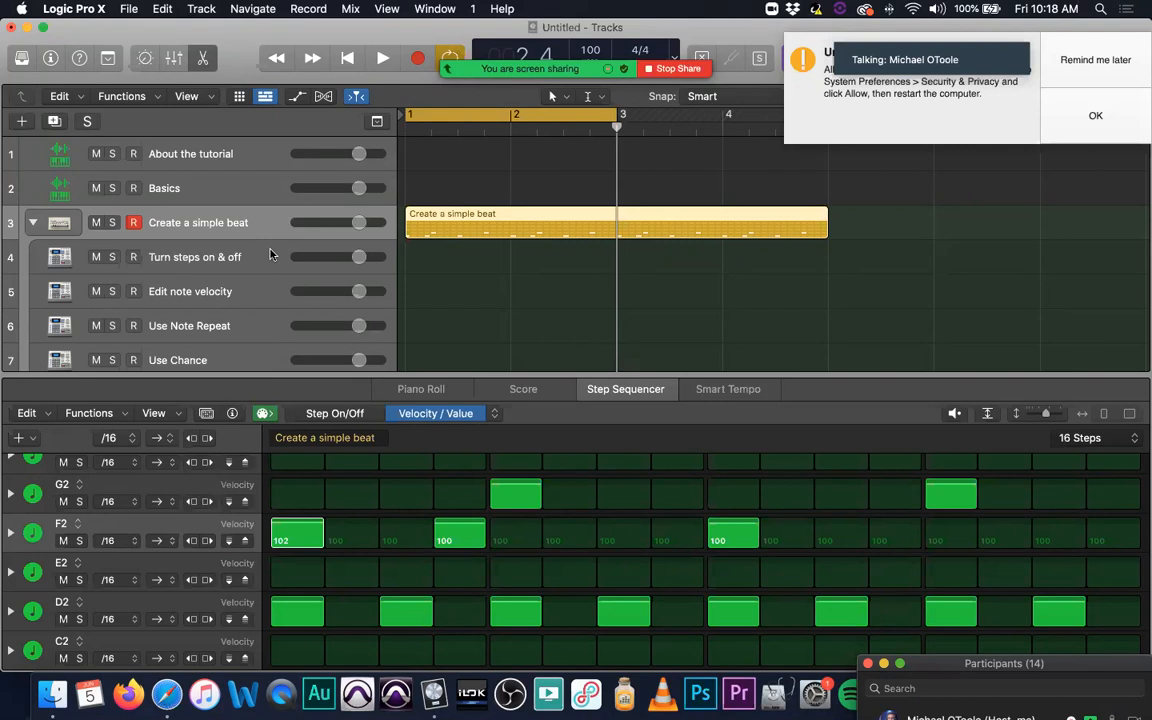
# Step: Postpone the system security notification with Remind me later and show the track Note Pad
pyautogui.scroll(-2, 270, 255)
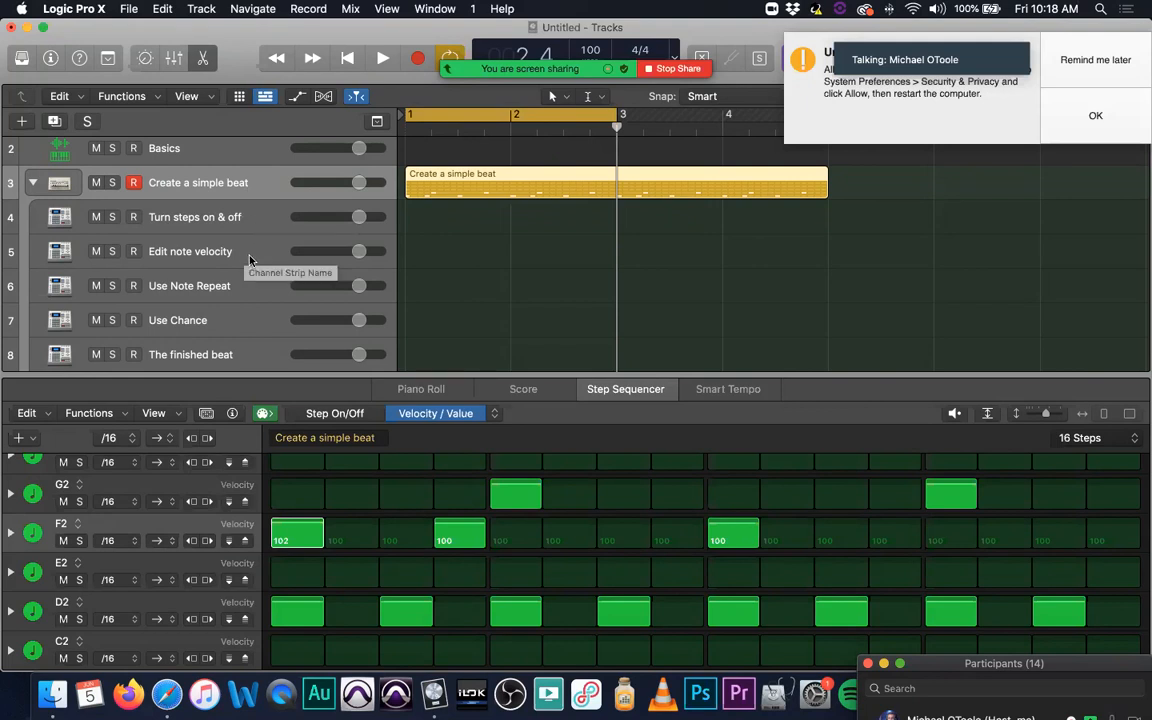
pyautogui.click(1095, 59)
pyautogui.click(1072, 59)
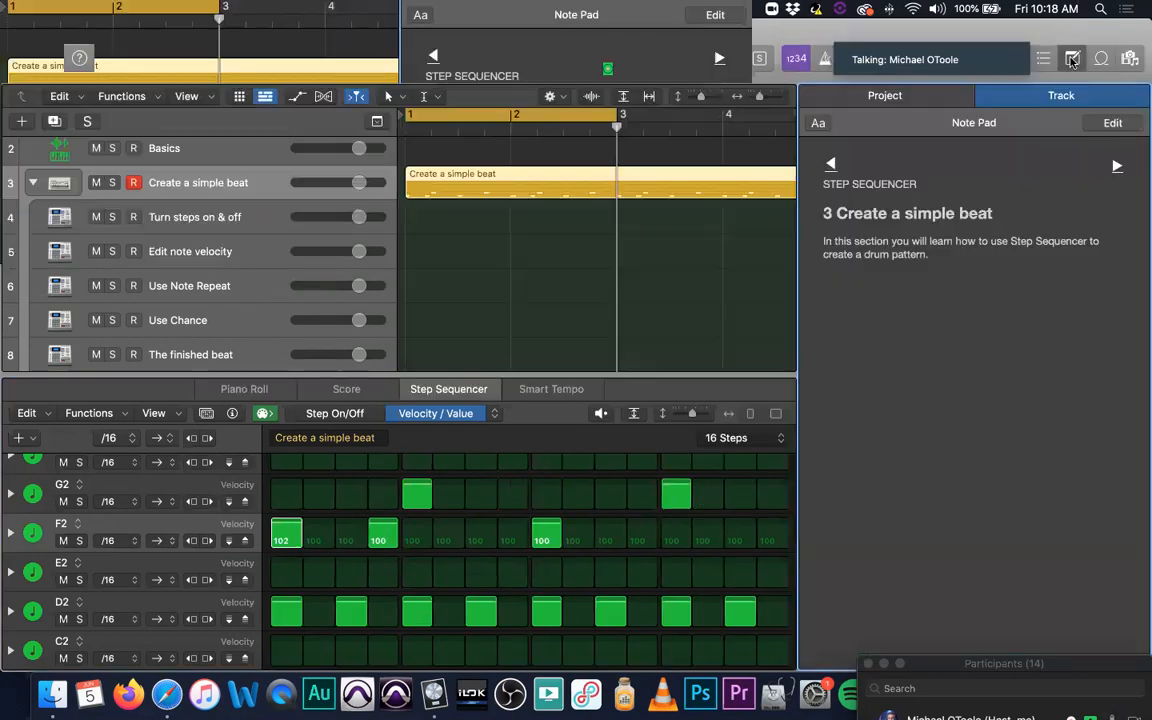
# Step: Read the track notes for Turn steps on & off, Edit note velocity, Use Note Repeat and Use Chance
pyautogui.click(260, 222)
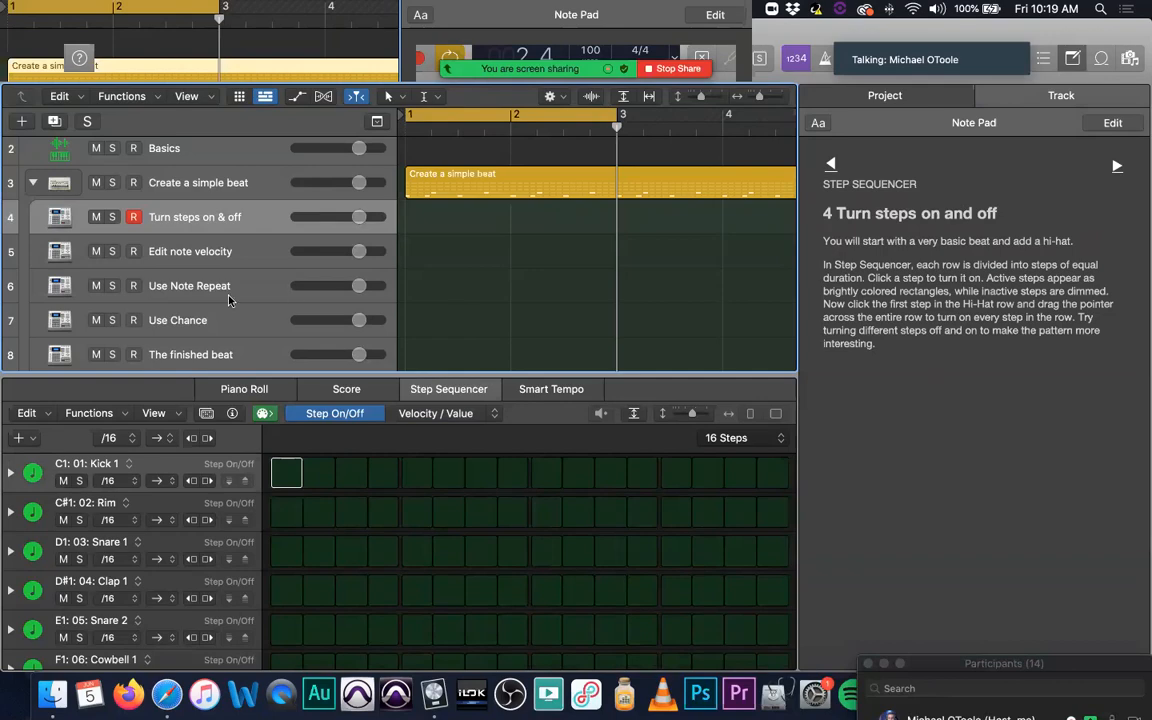
pyautogui.click(247, 256)
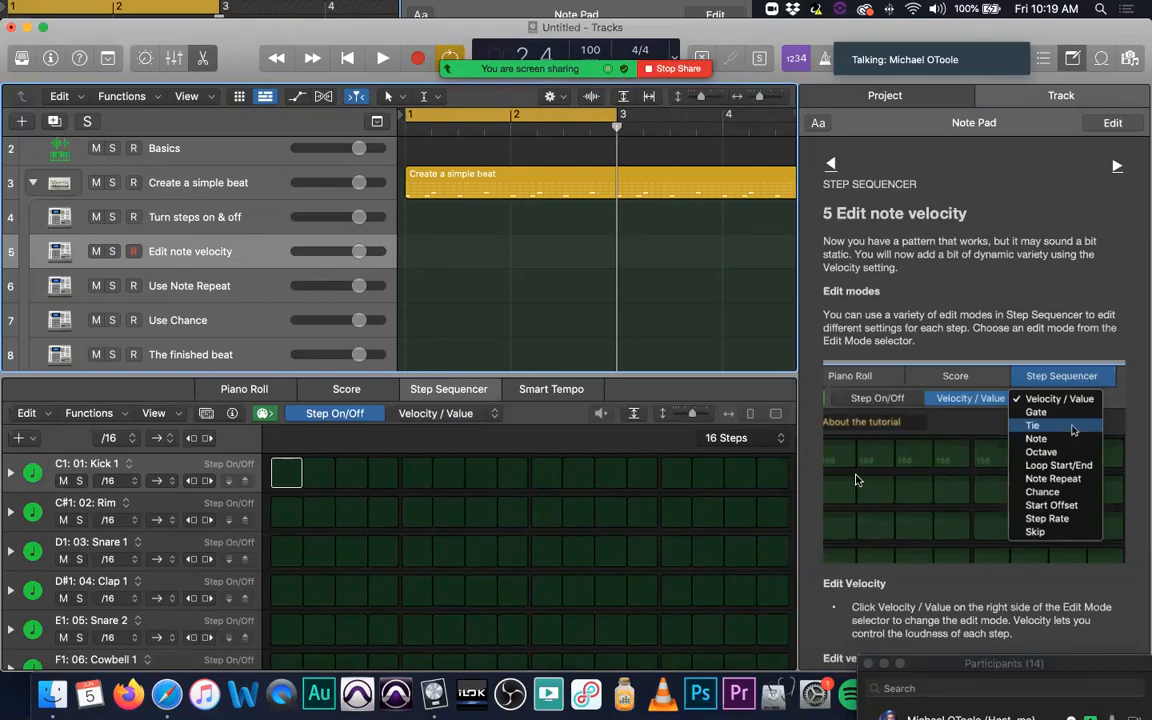
pyautogui.scroll(-5, 368, 545)
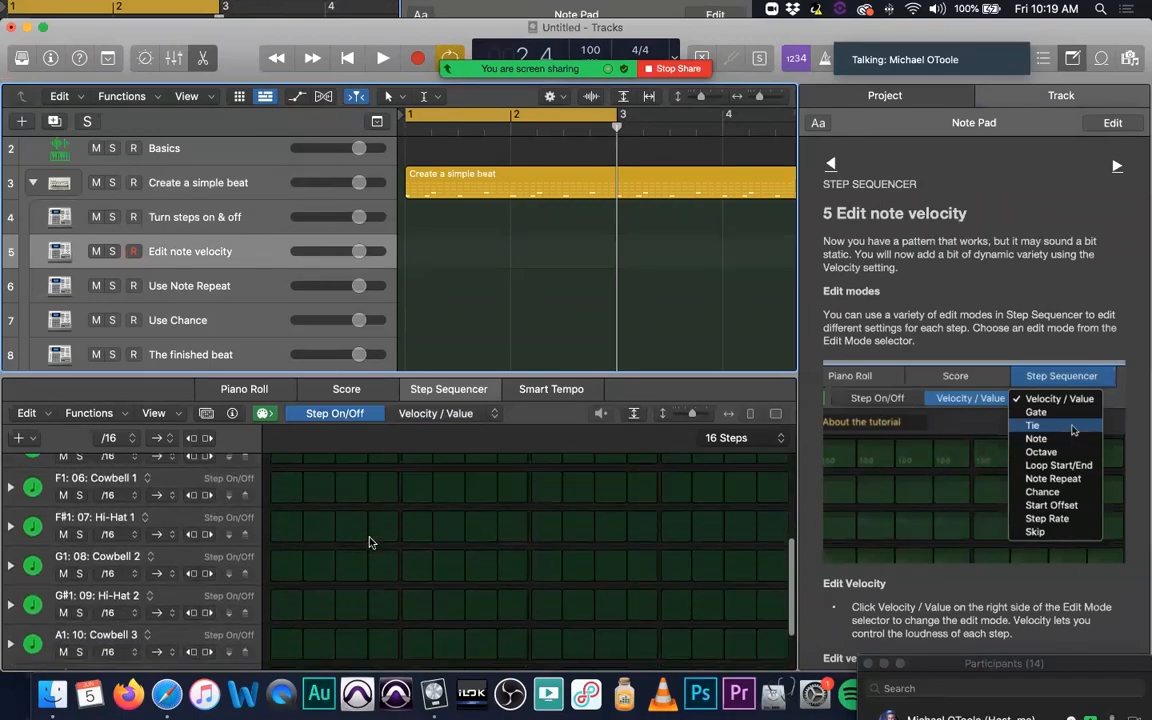
pyautogui.scroll(5, 370, 540)
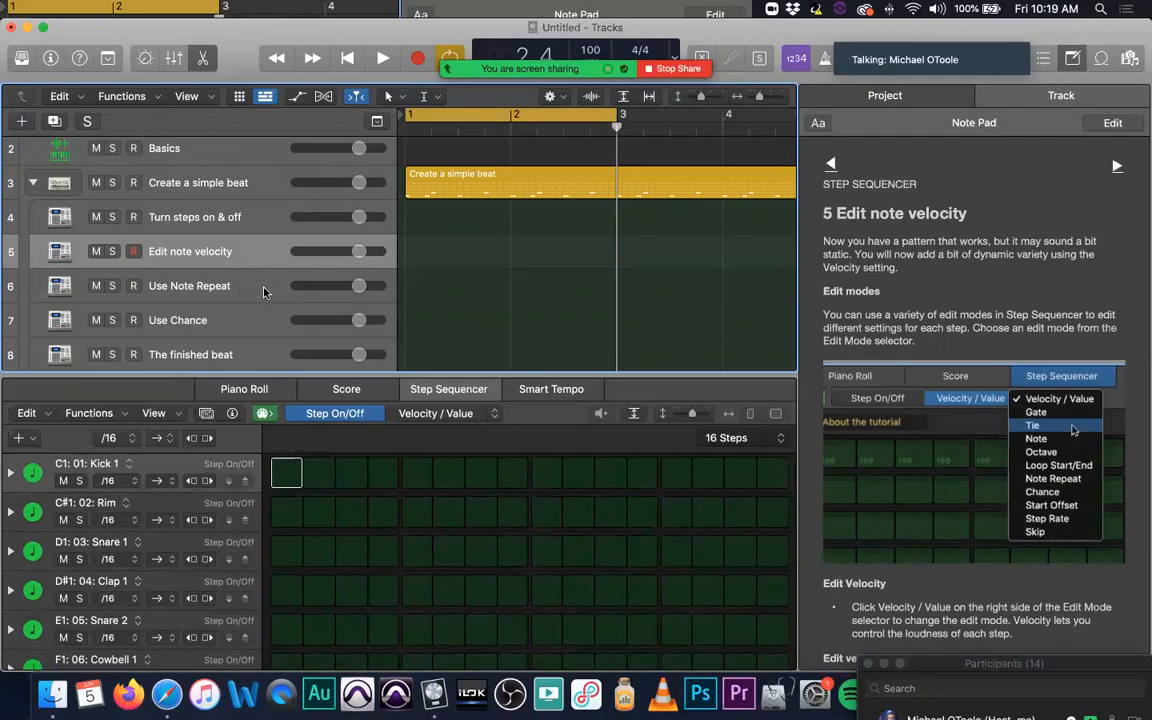
pyautogui.click(263, 289)
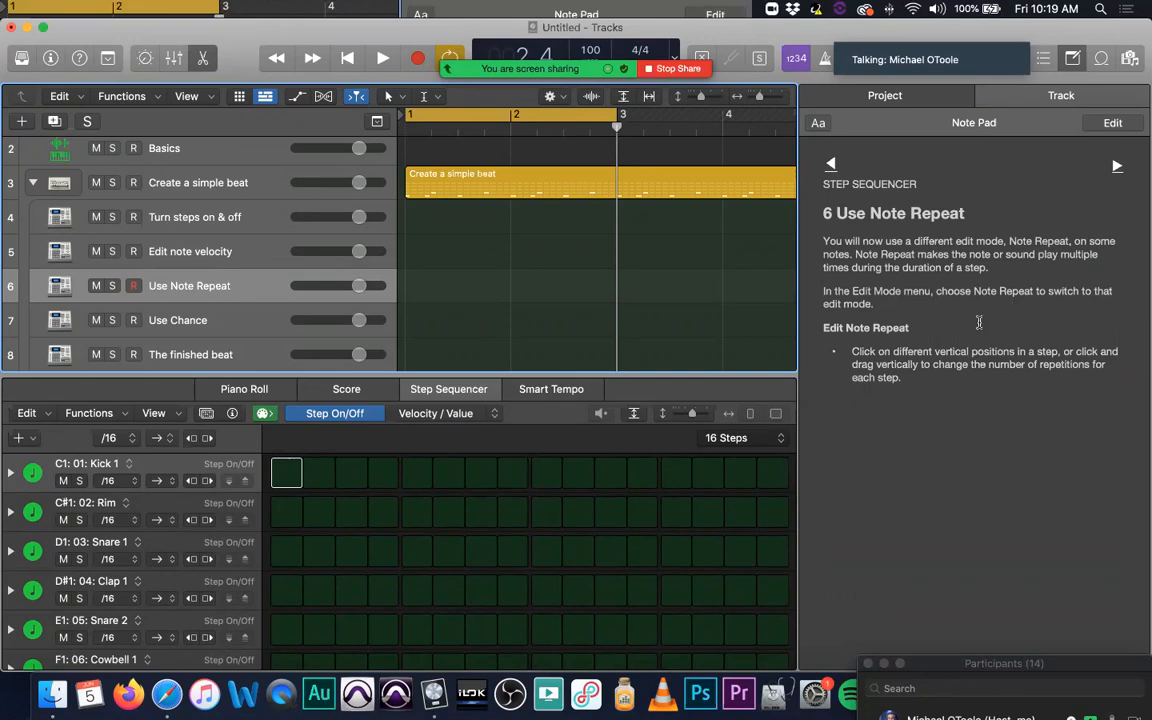
pyautogui.click(245, 332)
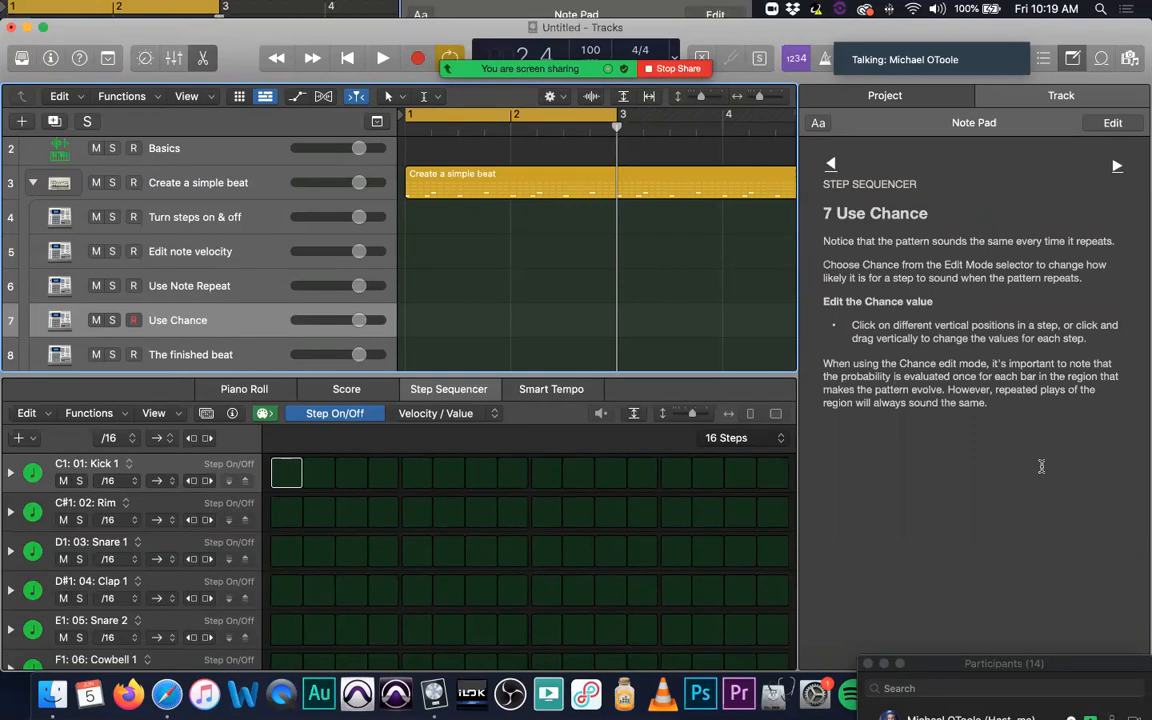
pyautogui.scroll(-3, 240, 265)
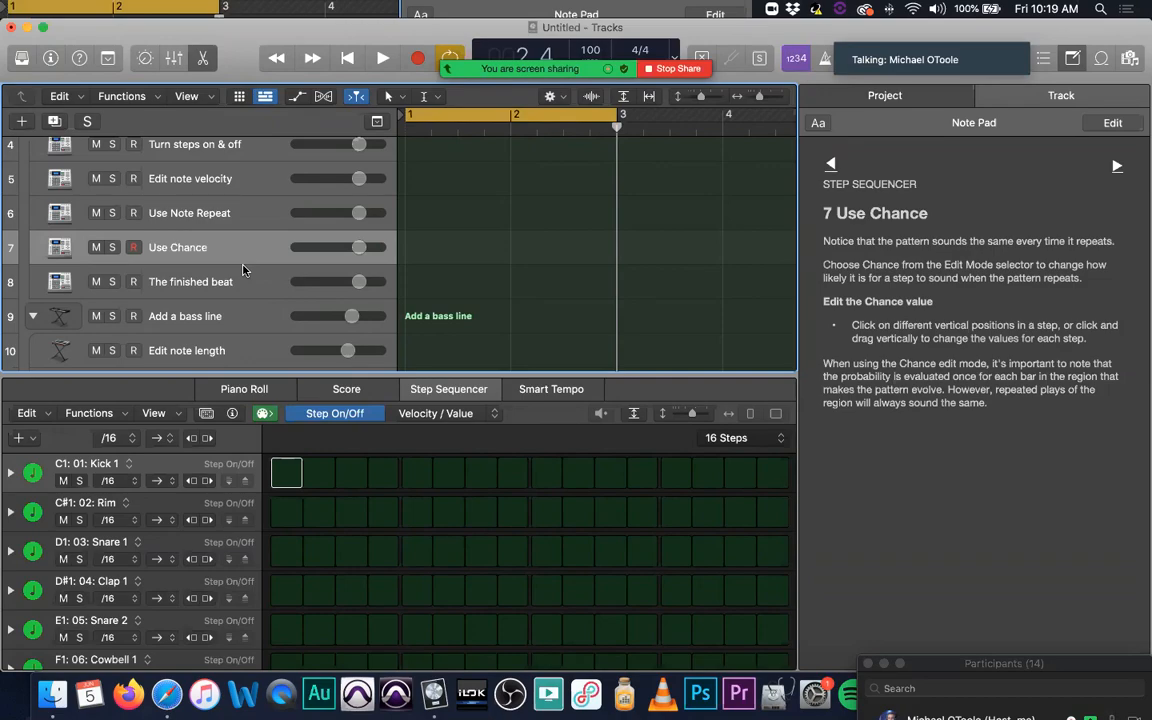
# Step: Reselect the Create a simple beat track, review its pattern rows and hide the Note Pad
pyautogui.scroll(3, 537, 285)
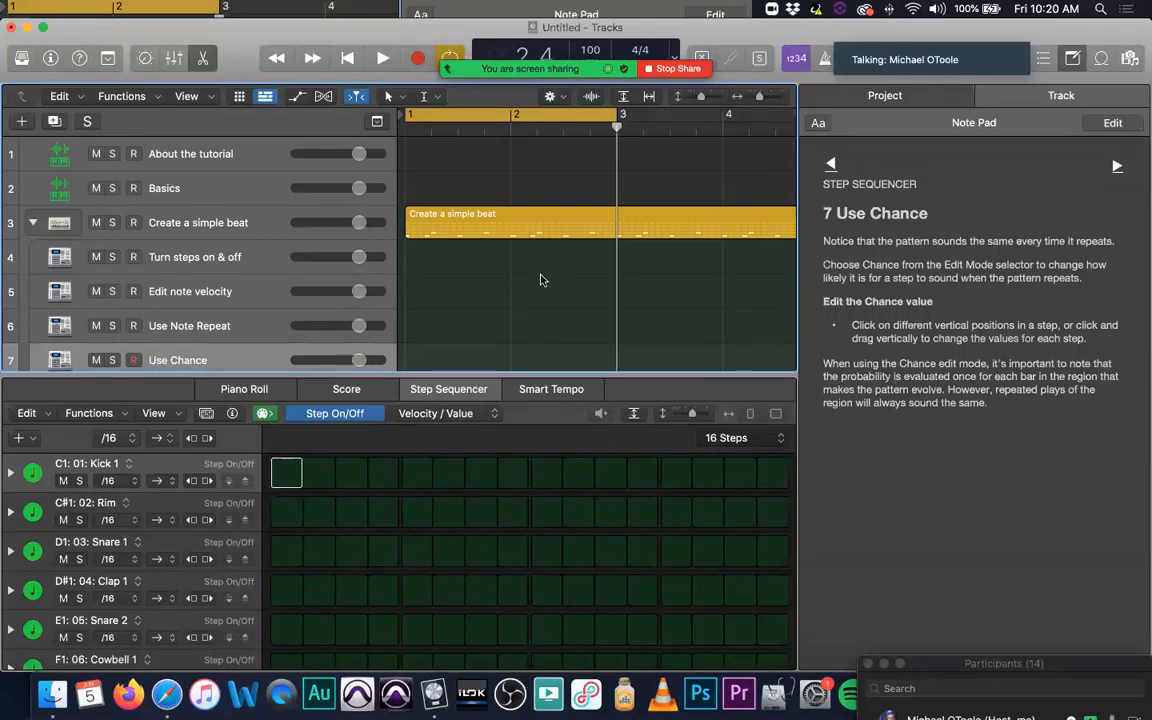
pyautogui.click(254, 222)
pyautogui.scroll(-3, 545, 465)
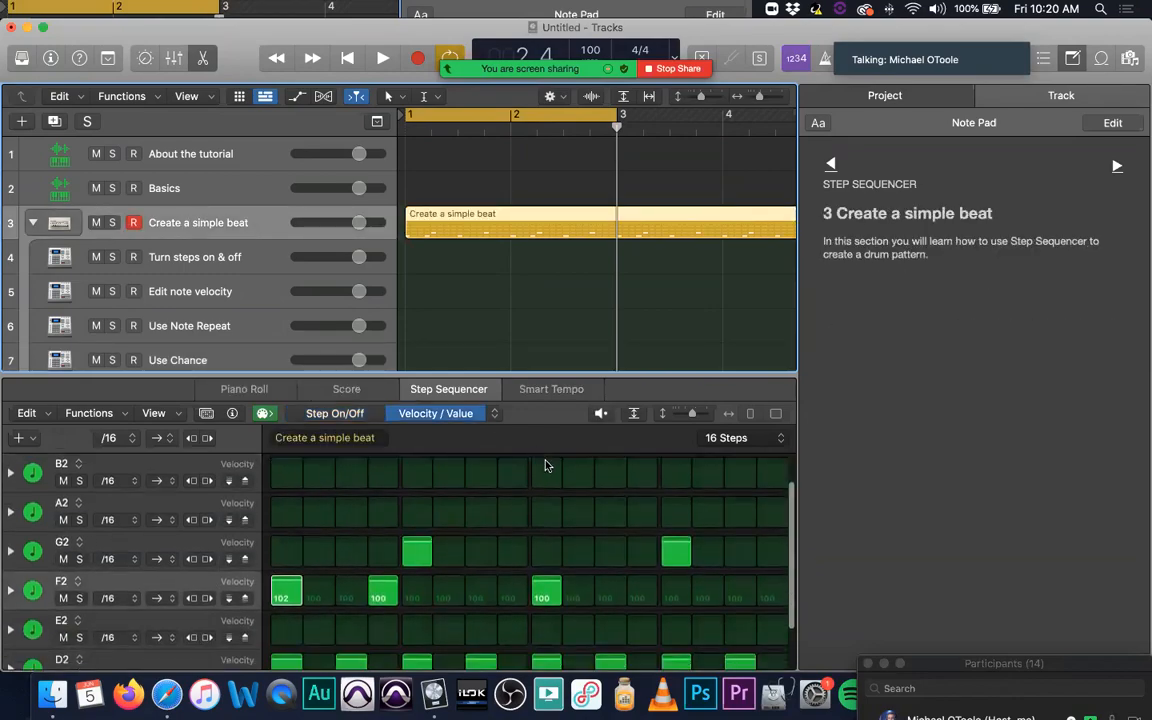
pyautogui.scroll(-2, 545, 465)
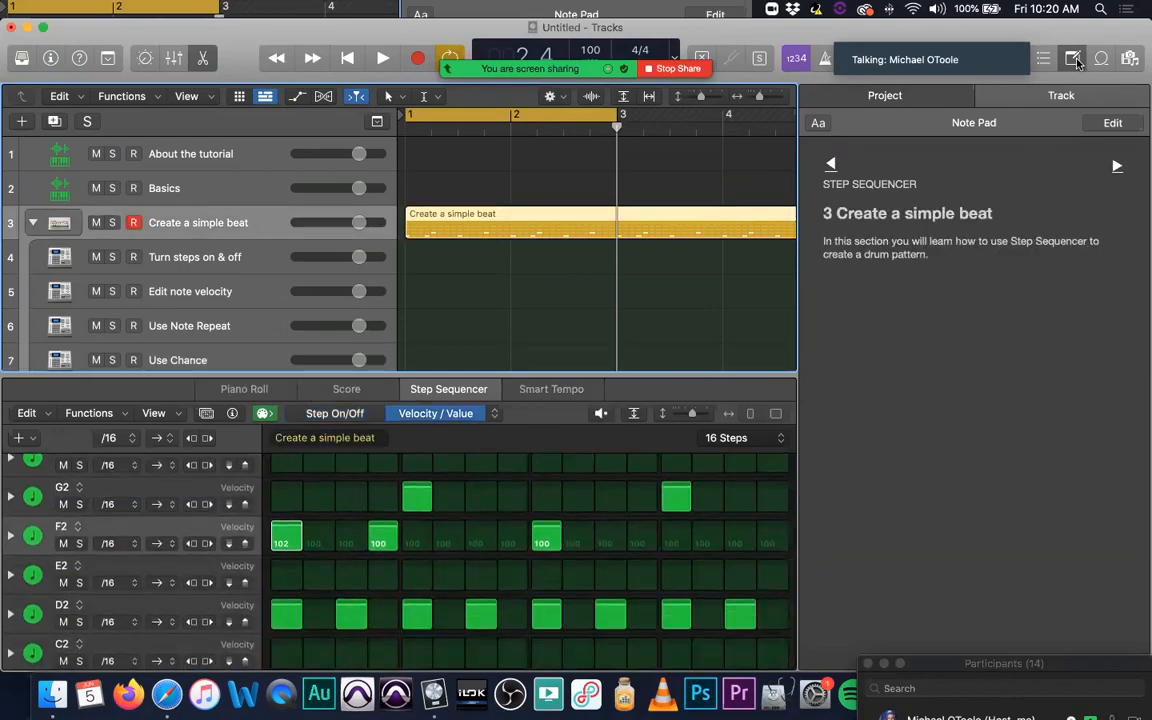
pyautogui.click(1074, 59)
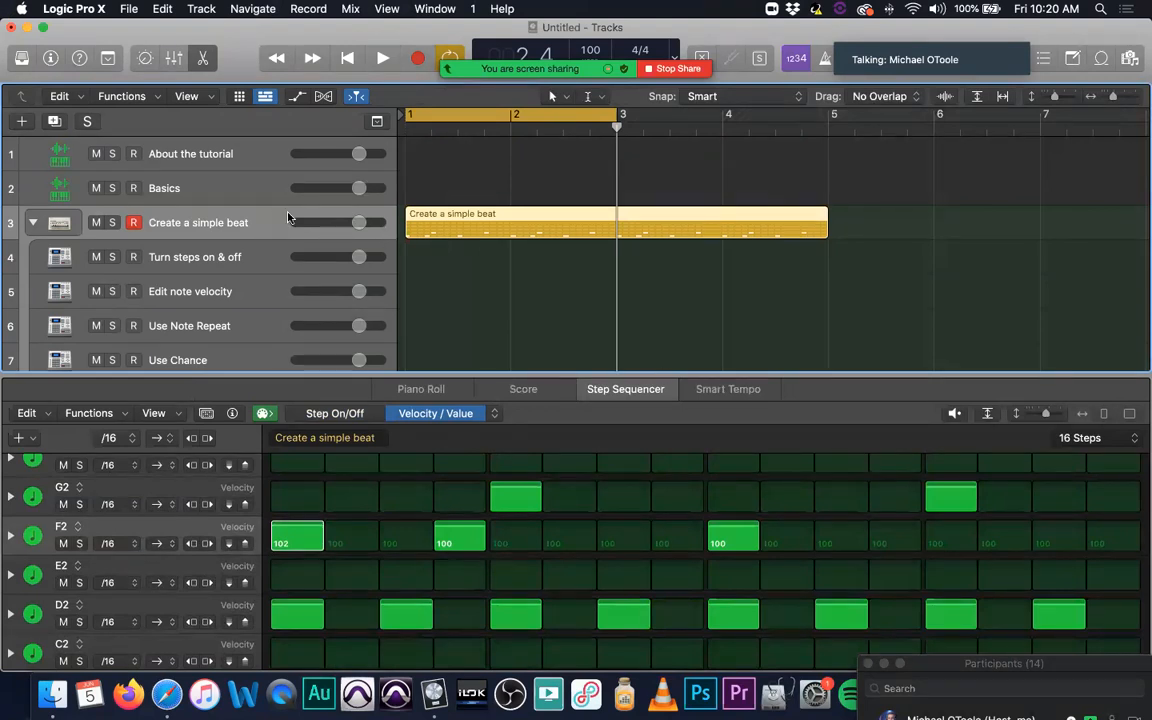
# Step: Check the track notes for Basics and Create a simple beat, closing the Note Pad when done
pyautogui.click(258, 195)
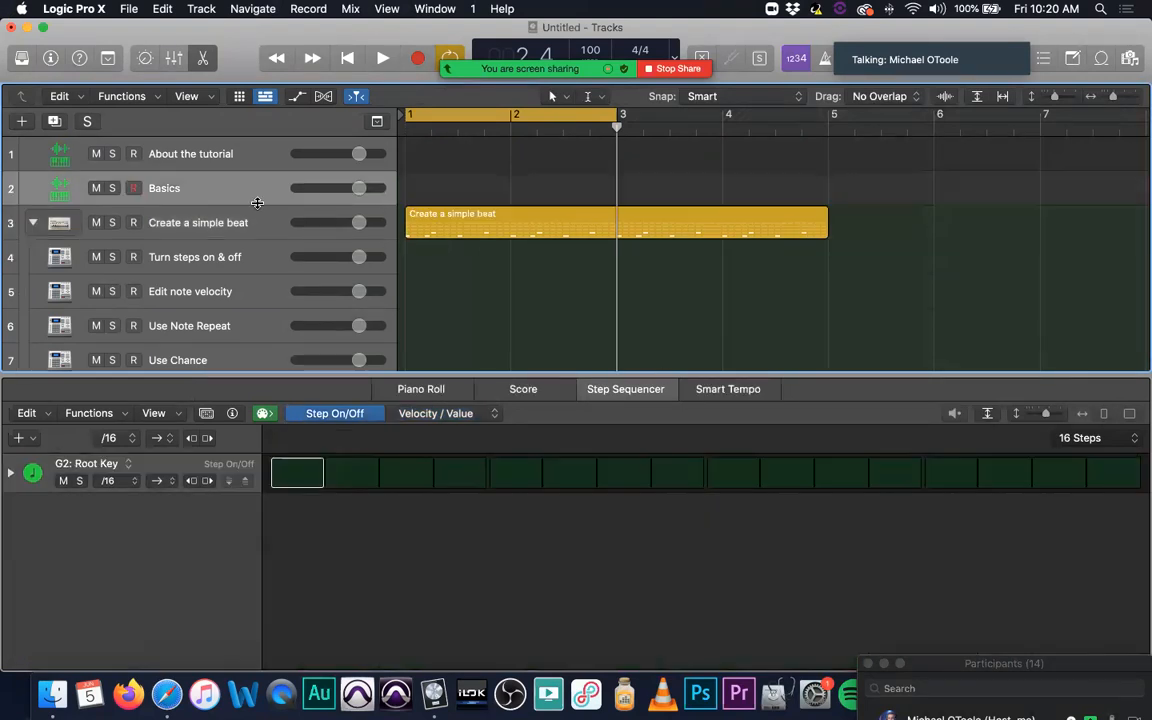
pyautogui.click(1074, 59)
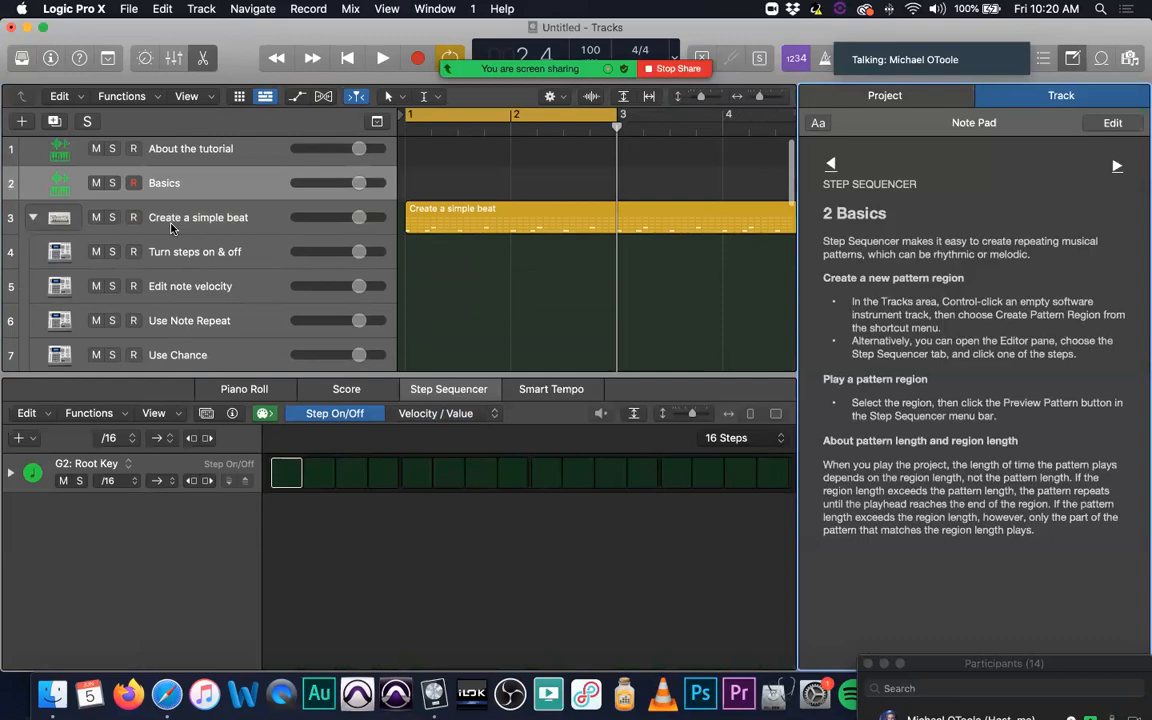
pyautogui.click(265, 221)
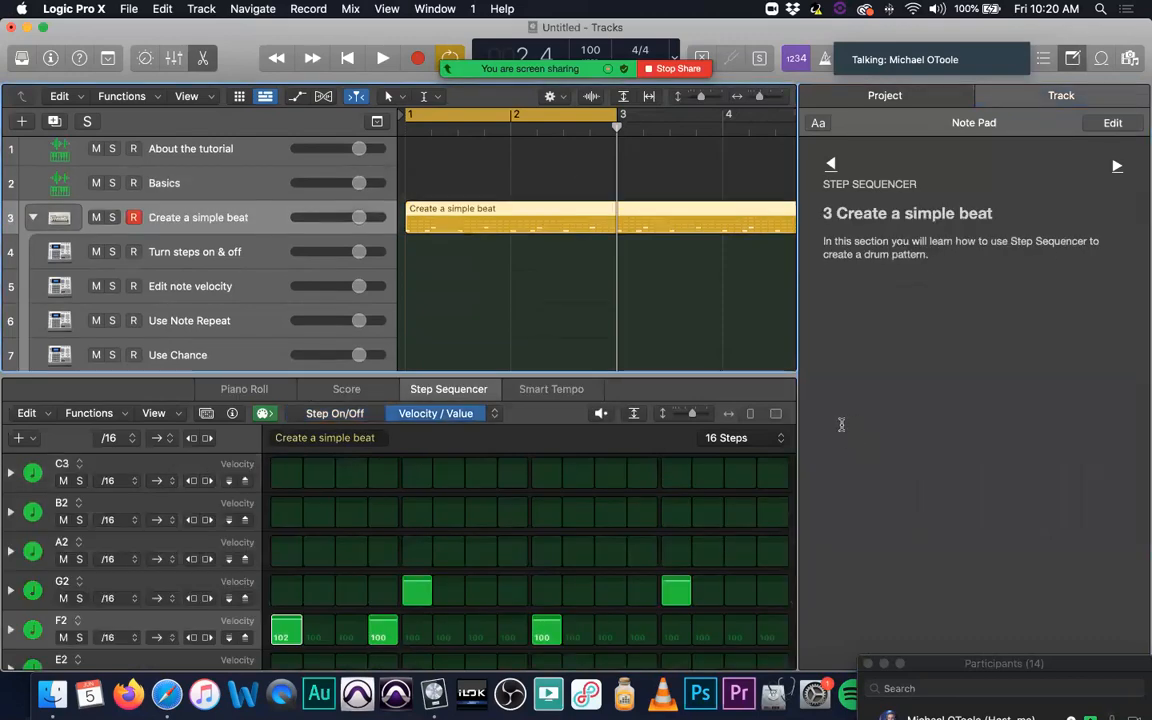
pyautogui.click(1071, 59)
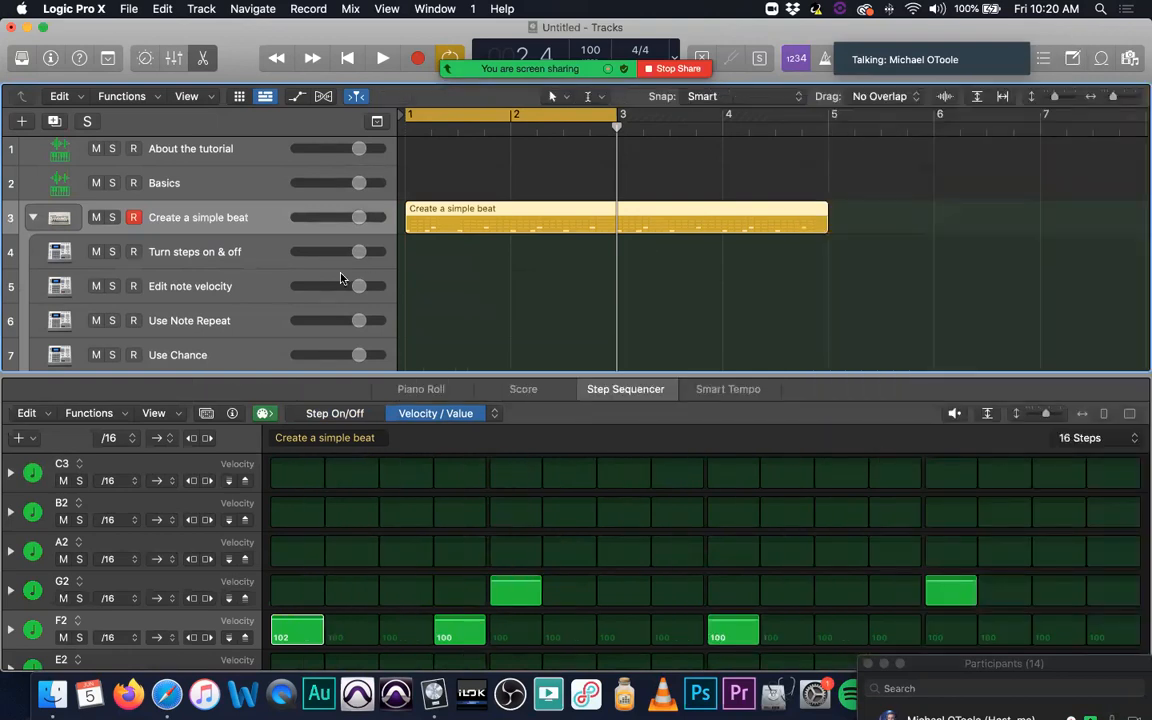
# Step: Collapse the Create a simple beat track stack and select the Add a bass line track, with the playhead at bar 1
pyautogui.scroll(-4, 192, 295)
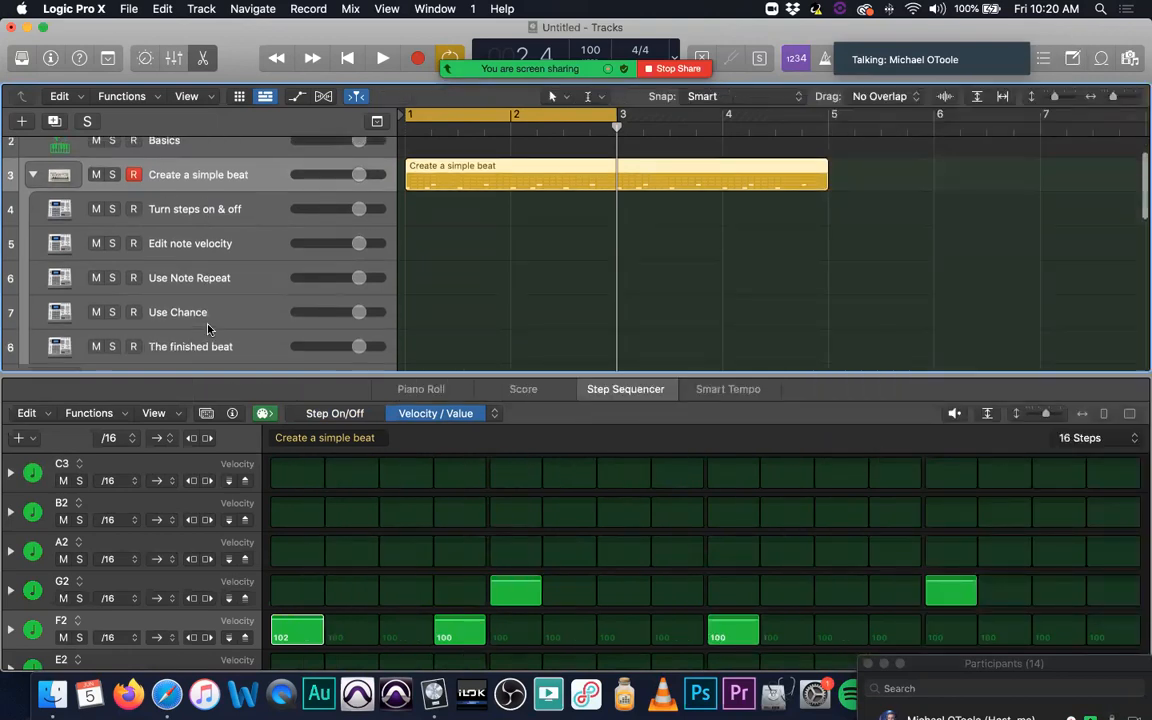
pyautogui.scroll(4, 209, 330)
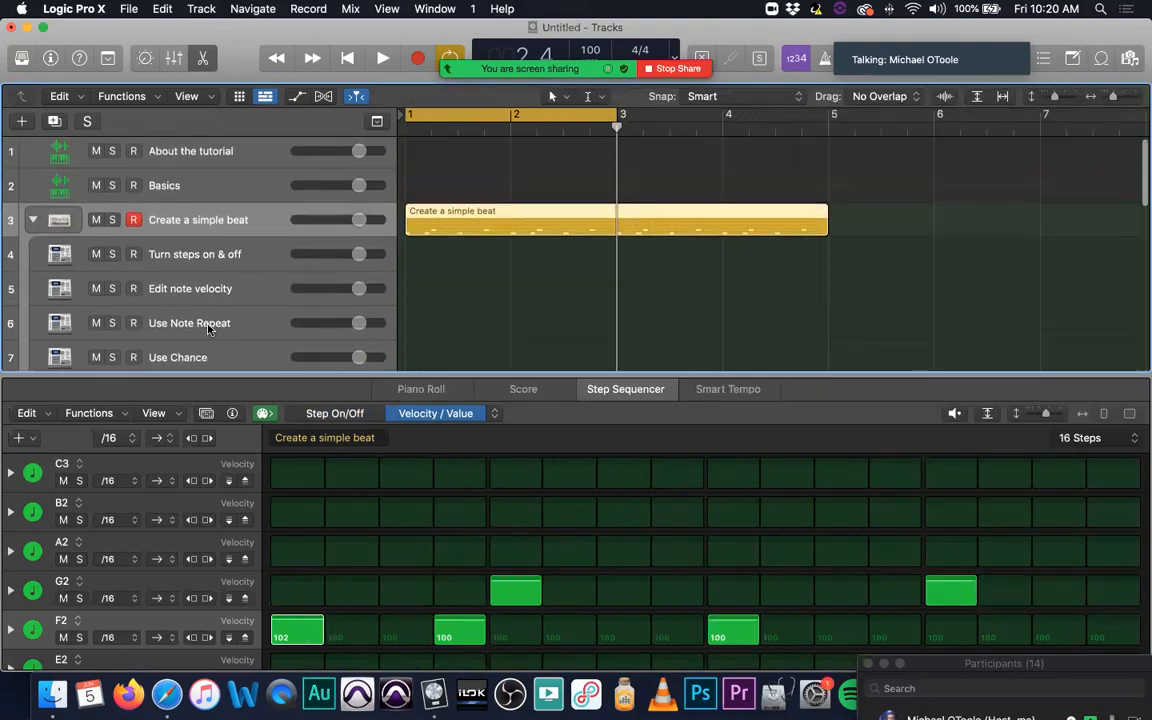
pyautogui.click(32, 220)
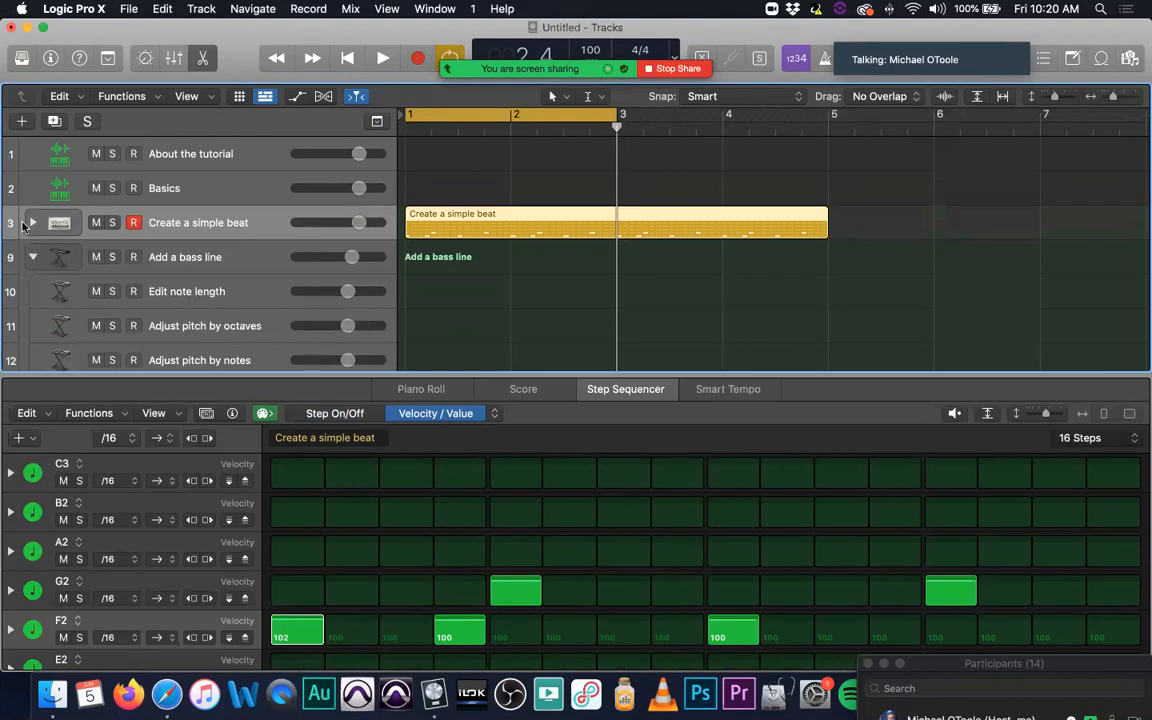
pyautogui.click(239, 263)
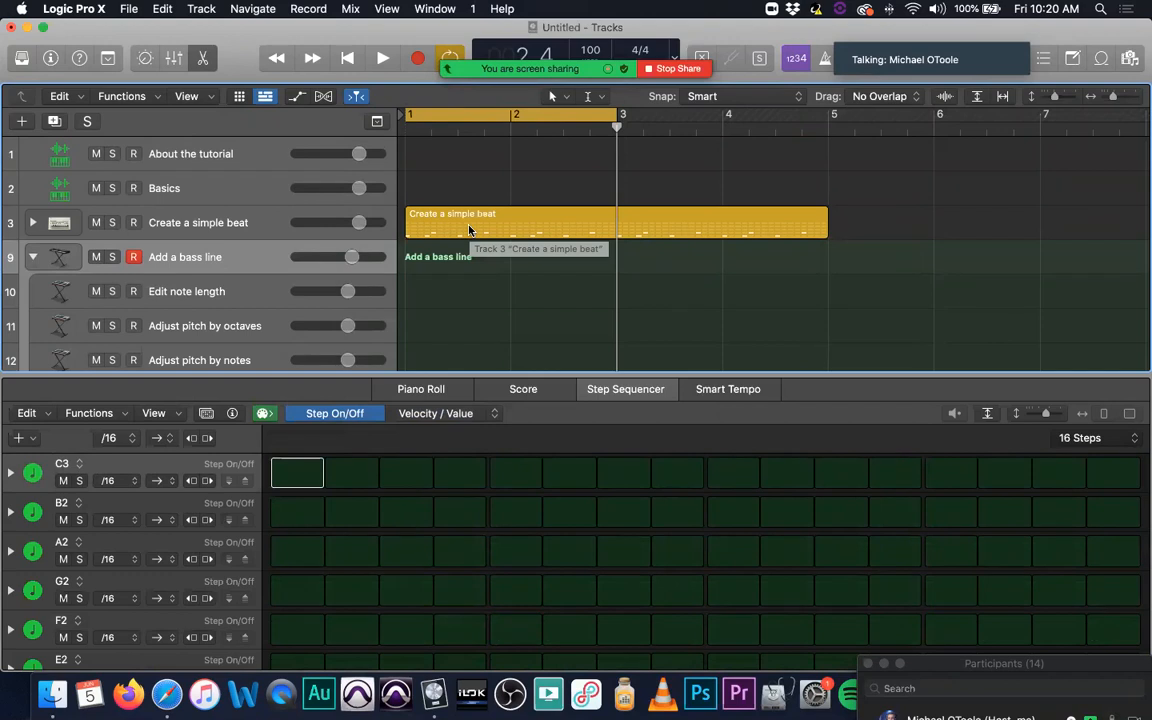
pyautogui.press('space')
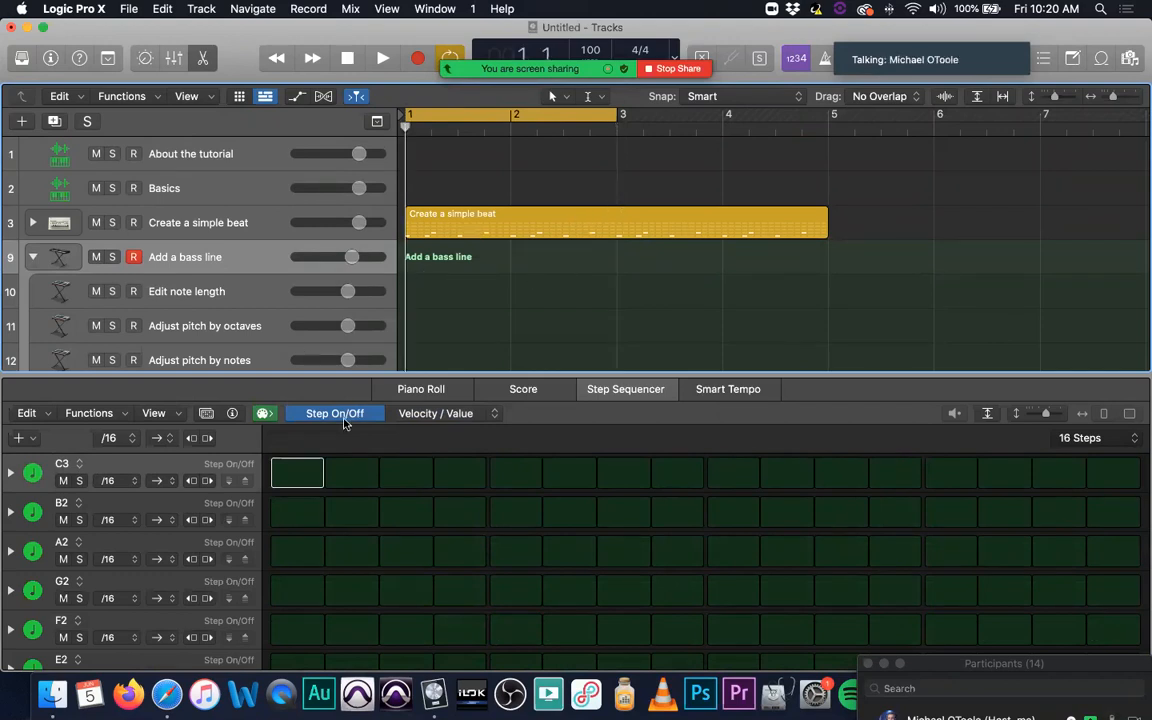
# Step: Turn on the first step of row F2 in the bass line pattern and change that row's note to F1
pyautogui.scroll(-2, 200, 490)
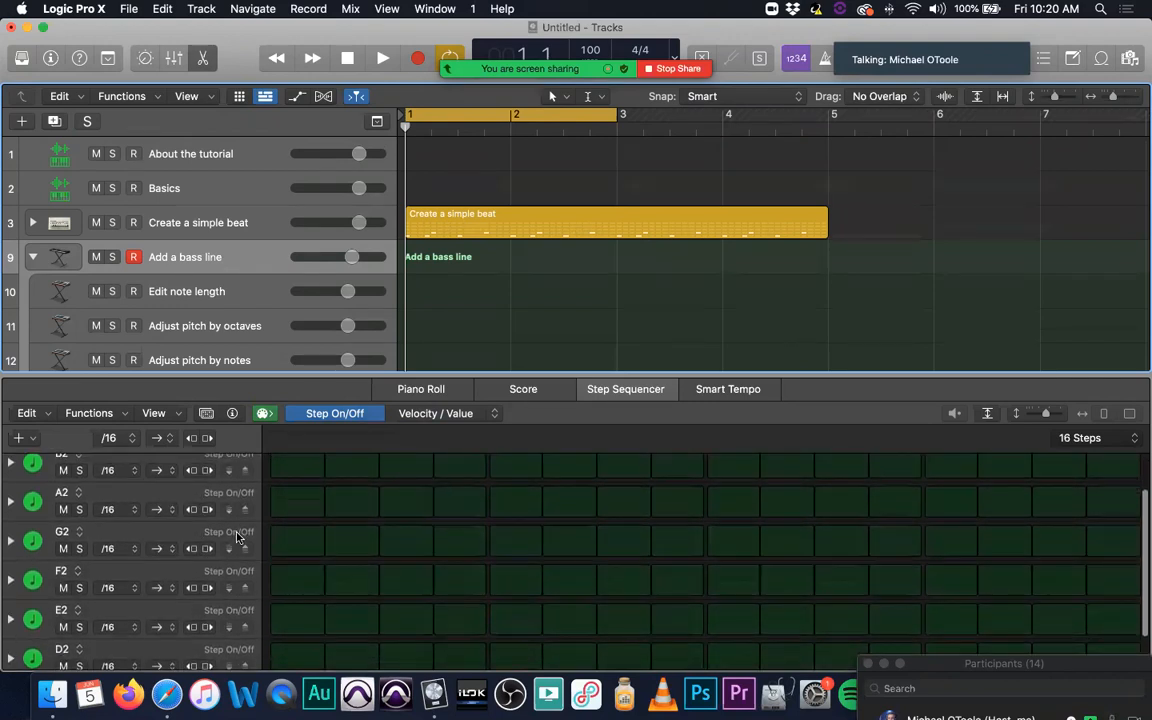
pyautogui.click(310, 580)
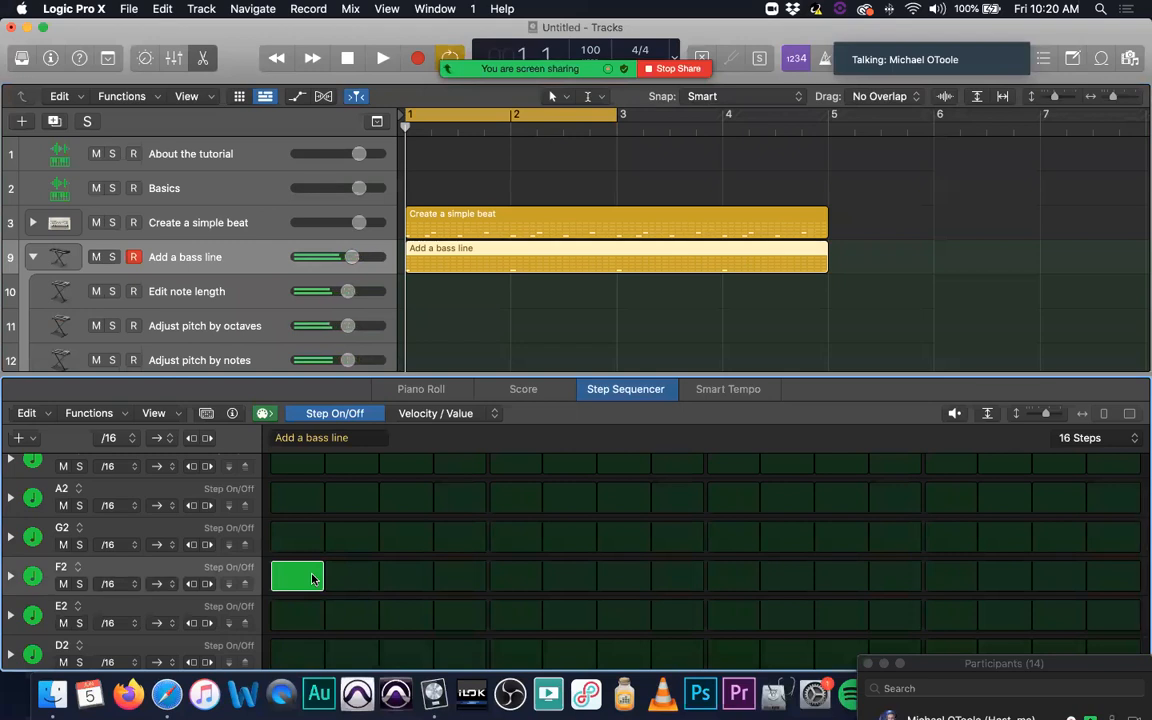
pyautogui.click(70, 567)
pyautogui.moveTo(99, 580)
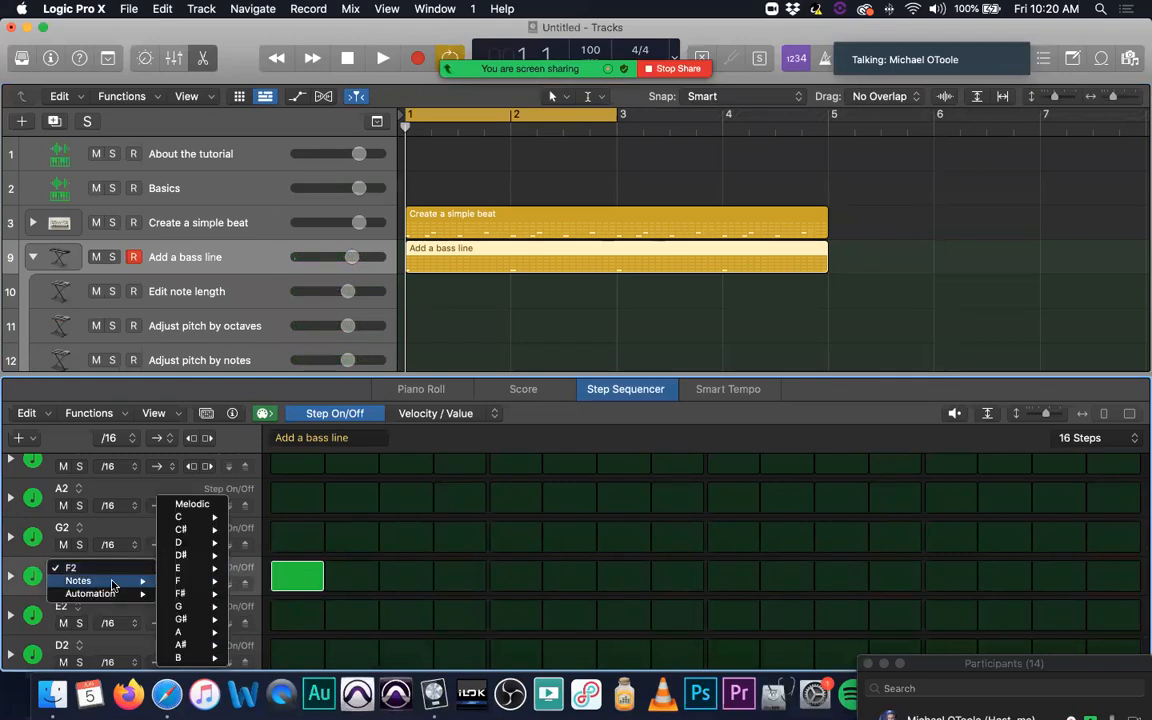
pyautogui.moveTo(208, 556)
pyautogui.moveTo(206, 583)
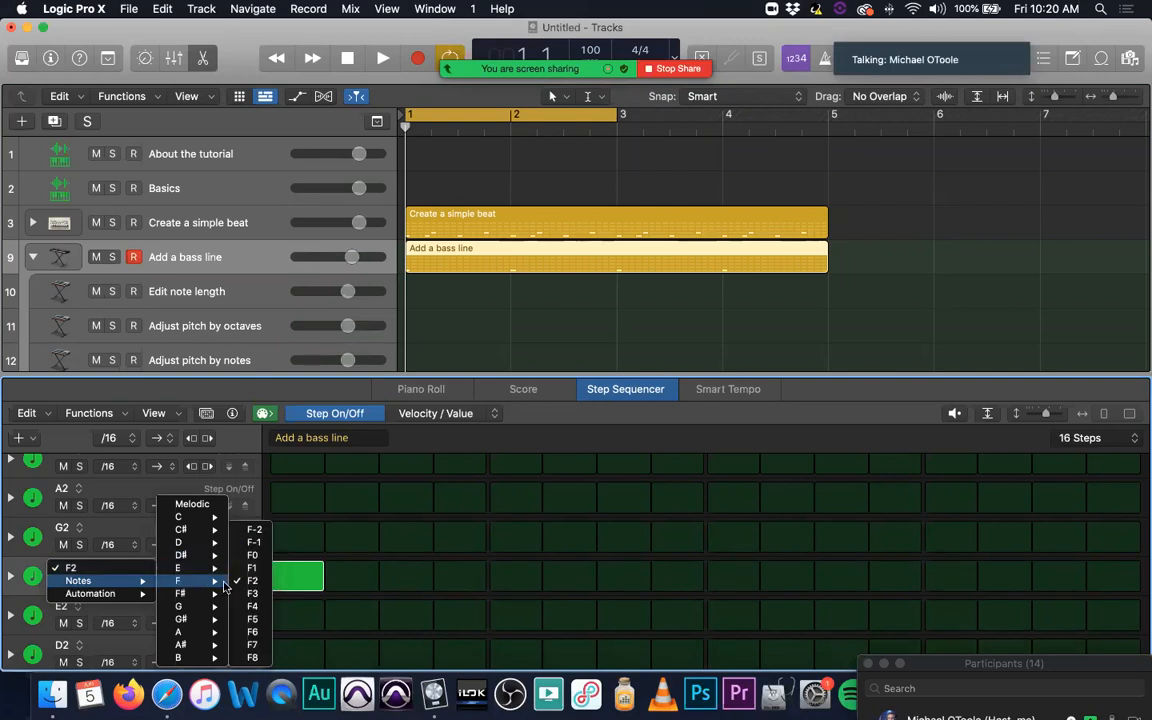
pyautogui.click(256, 568)
# Step: Turn on step 3 in row G2, and toggle the first F1 step off and back on
pyautogui.click(303, 576)
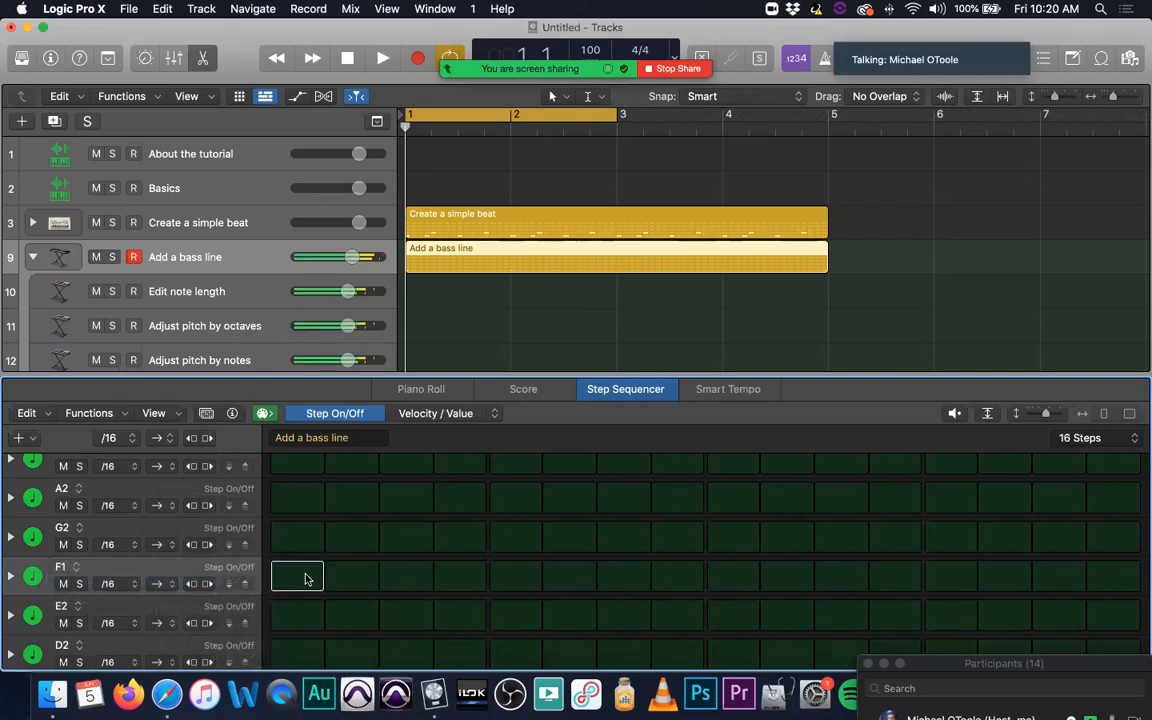
pyautogui.click(401, 546)
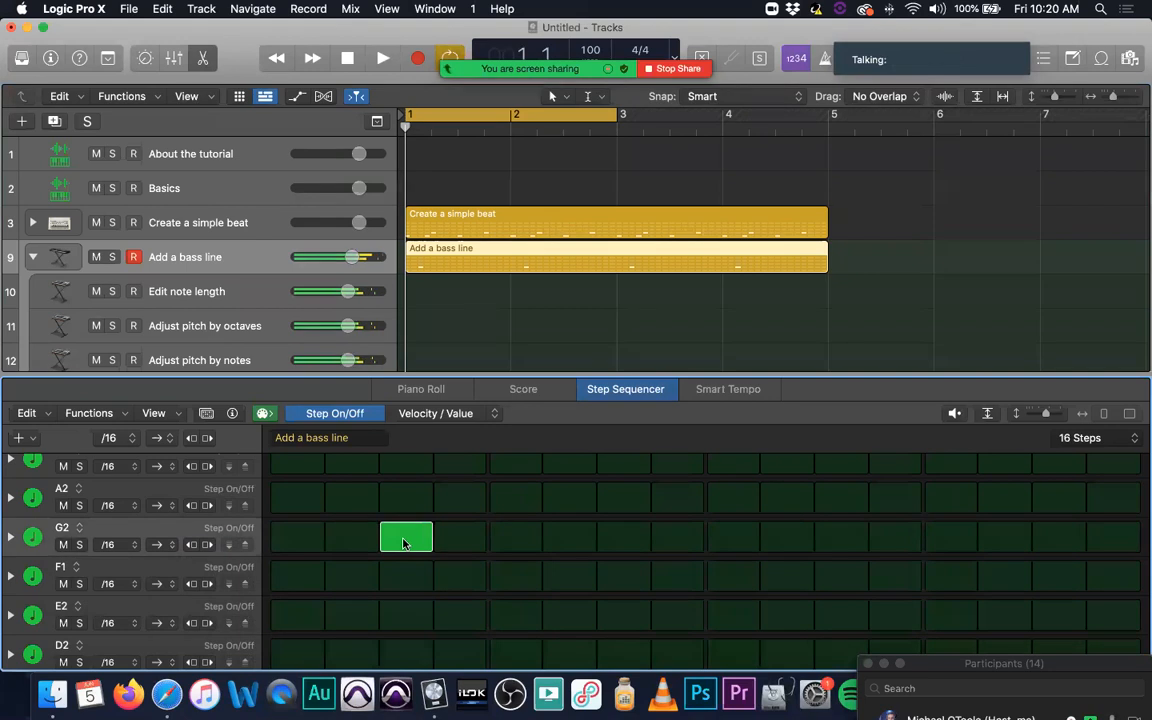
pyautogui.click(300, 582)
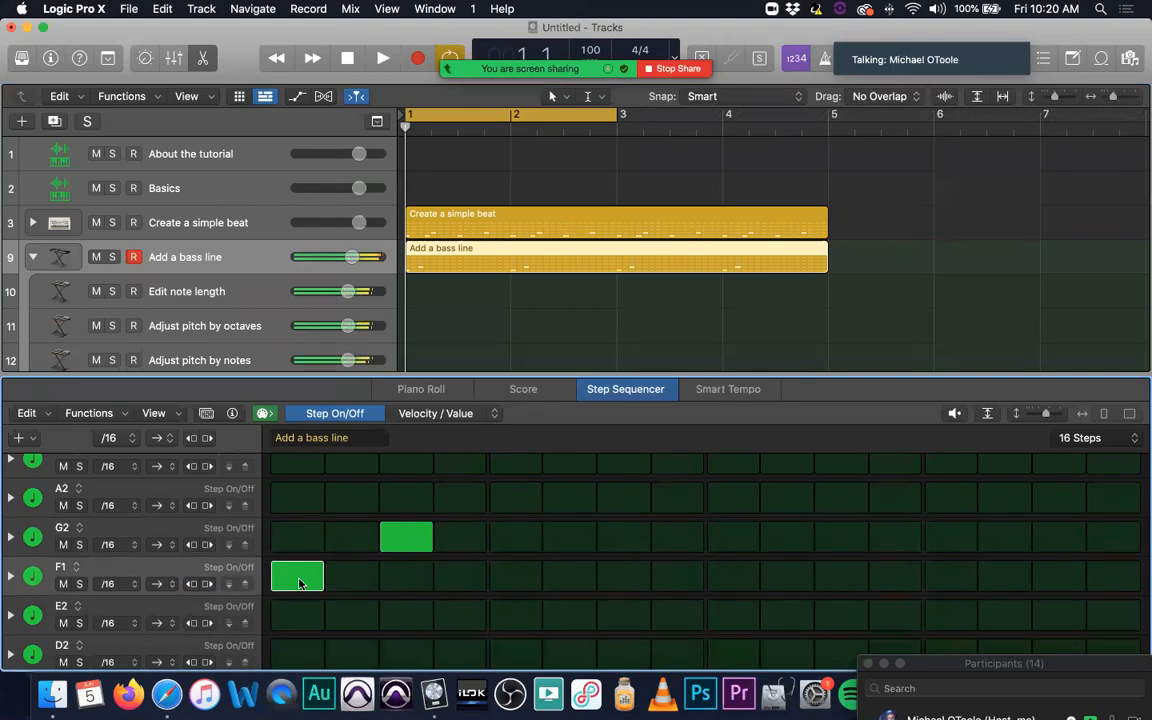
# Step: Change the note of the bass line's G2 row to G1
pyautogui.click(68, 528)
pyautogui.moveTo(101, 545)
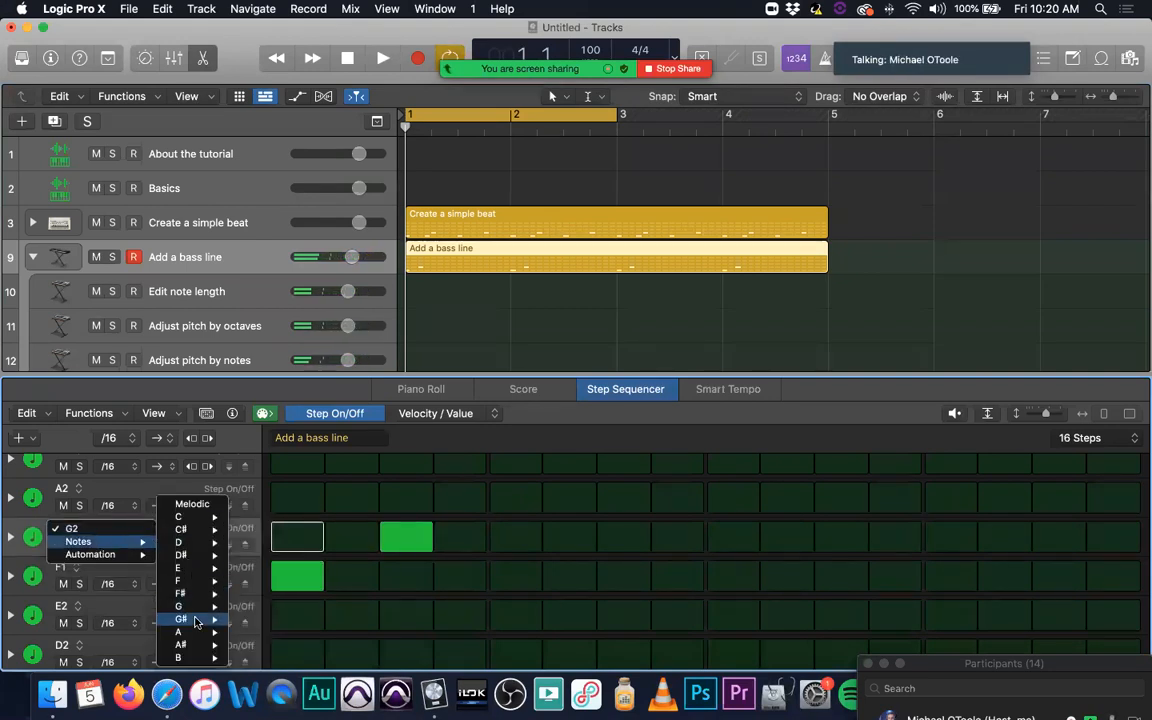
pyautogui.moveTo(232, 607)
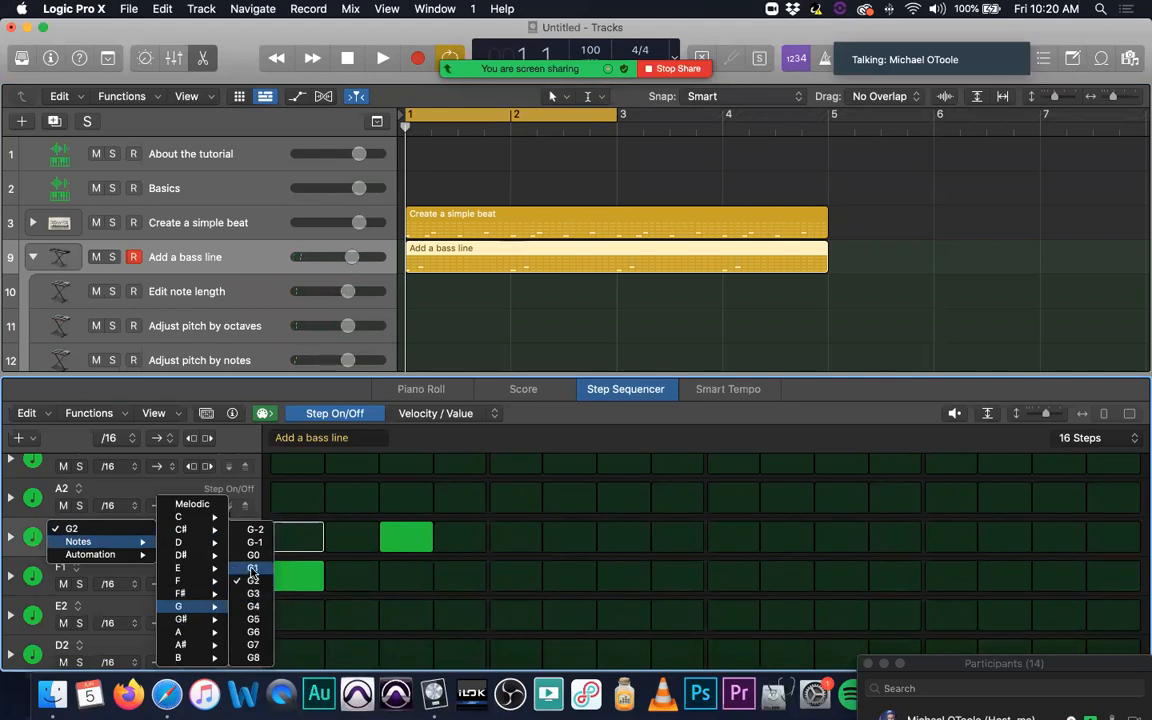
pyautogui.click(253, 567)
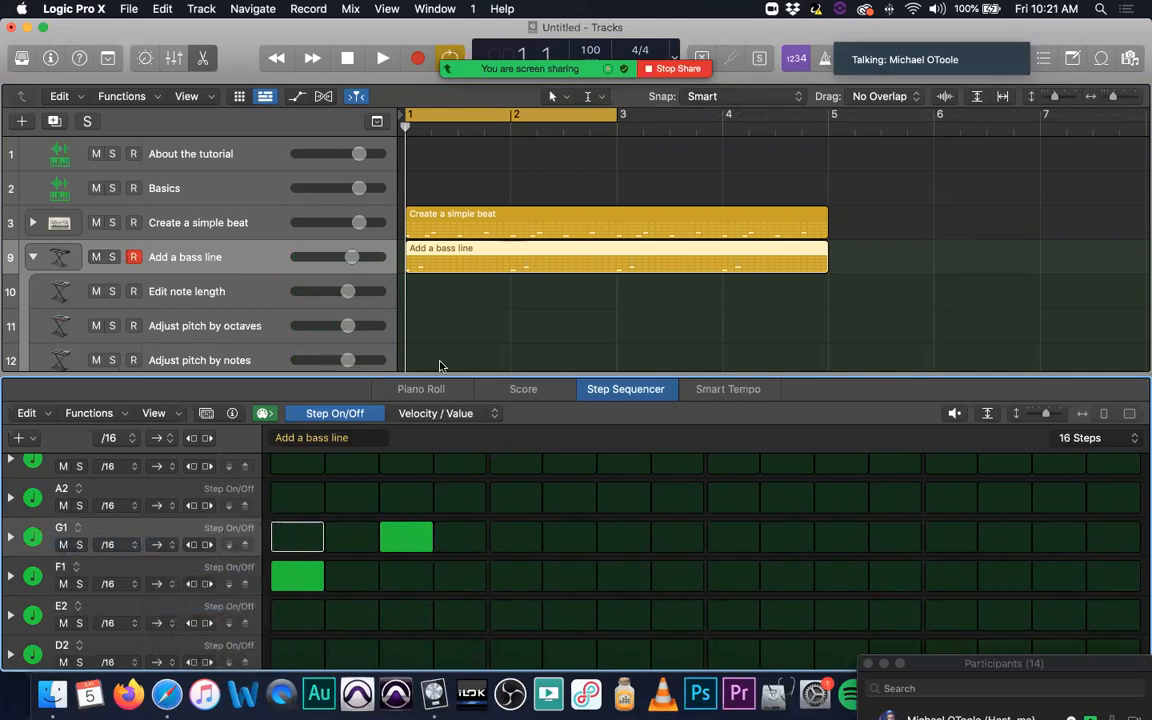
# Step: Turn off step 3 in row G1, turn on F1 step 4 and G1 step 5, and play back the pattern
pyautogui.press('space')
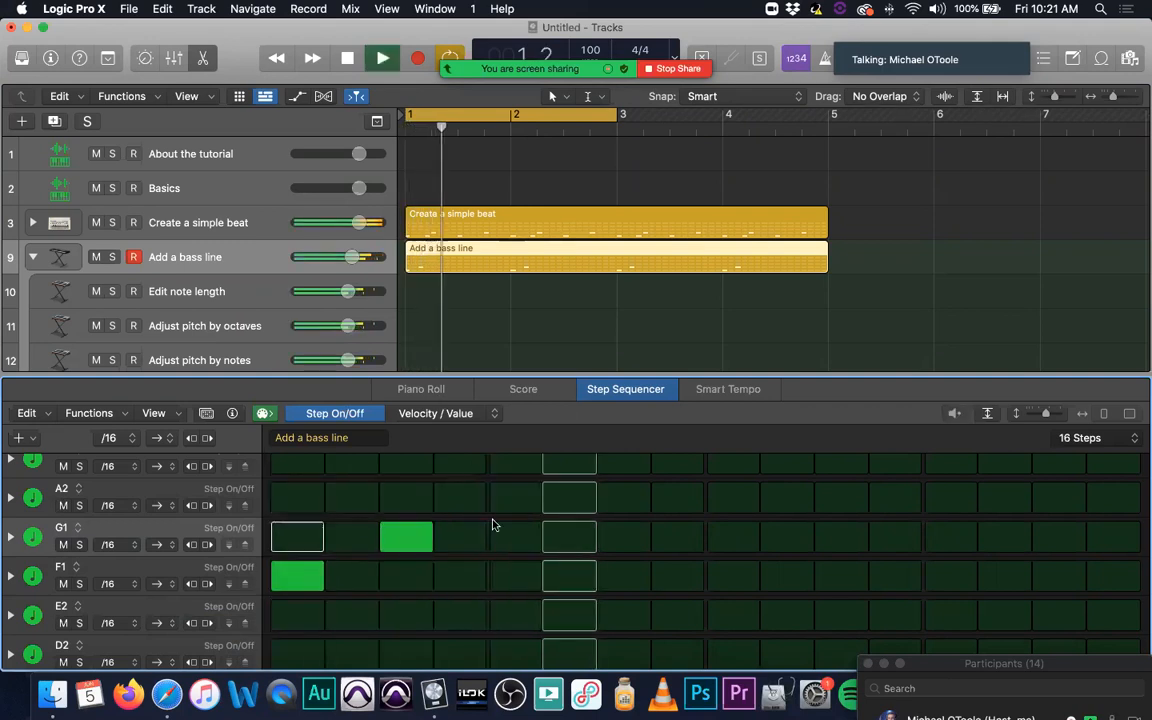
pyautogui.click(418, 541)
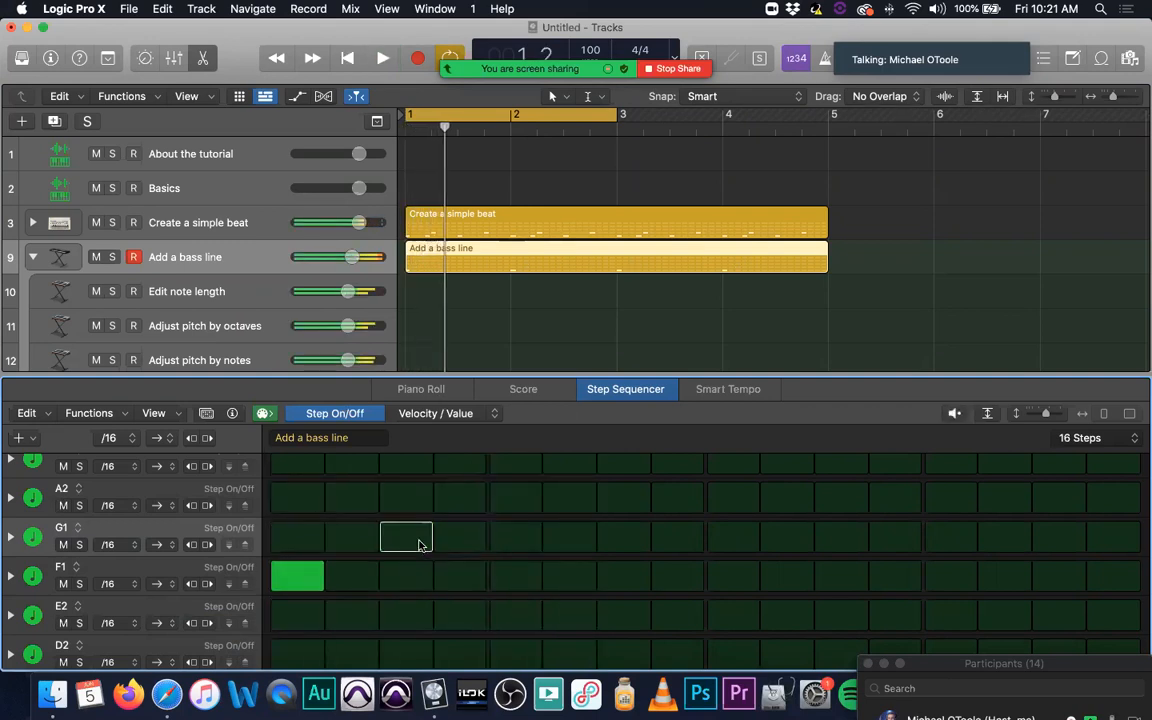
pyautogui.click(461, 578)
pyautogui.click(510, 541)
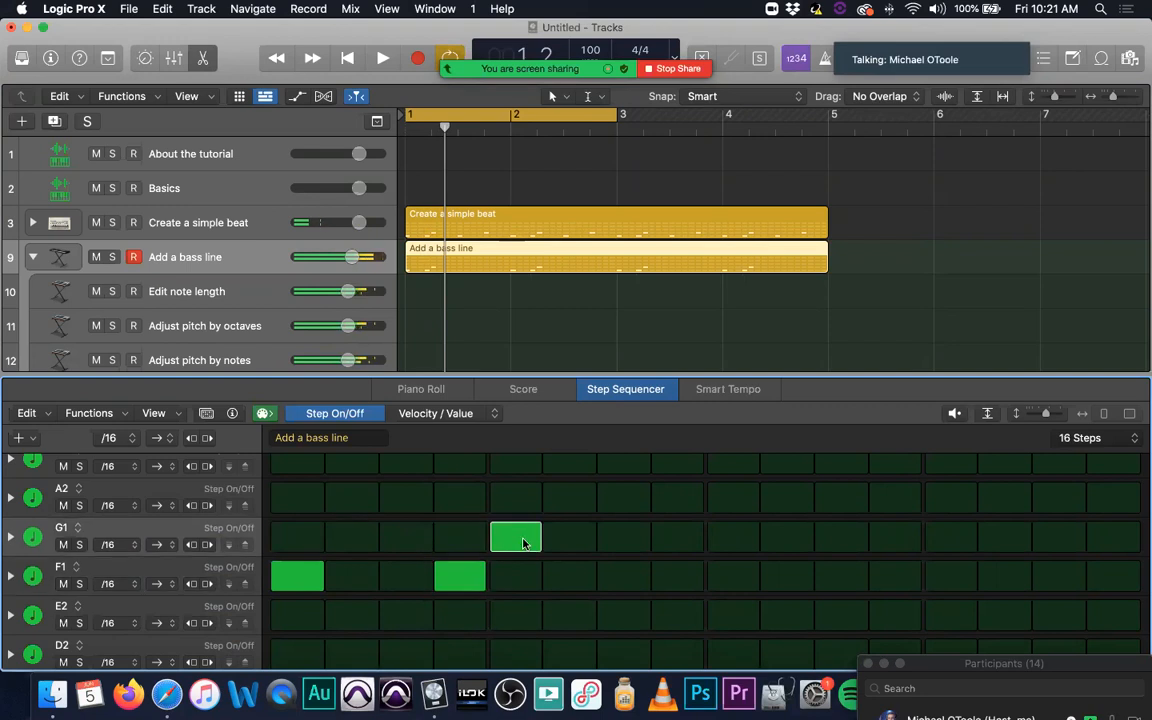
pyautogui.press('space')
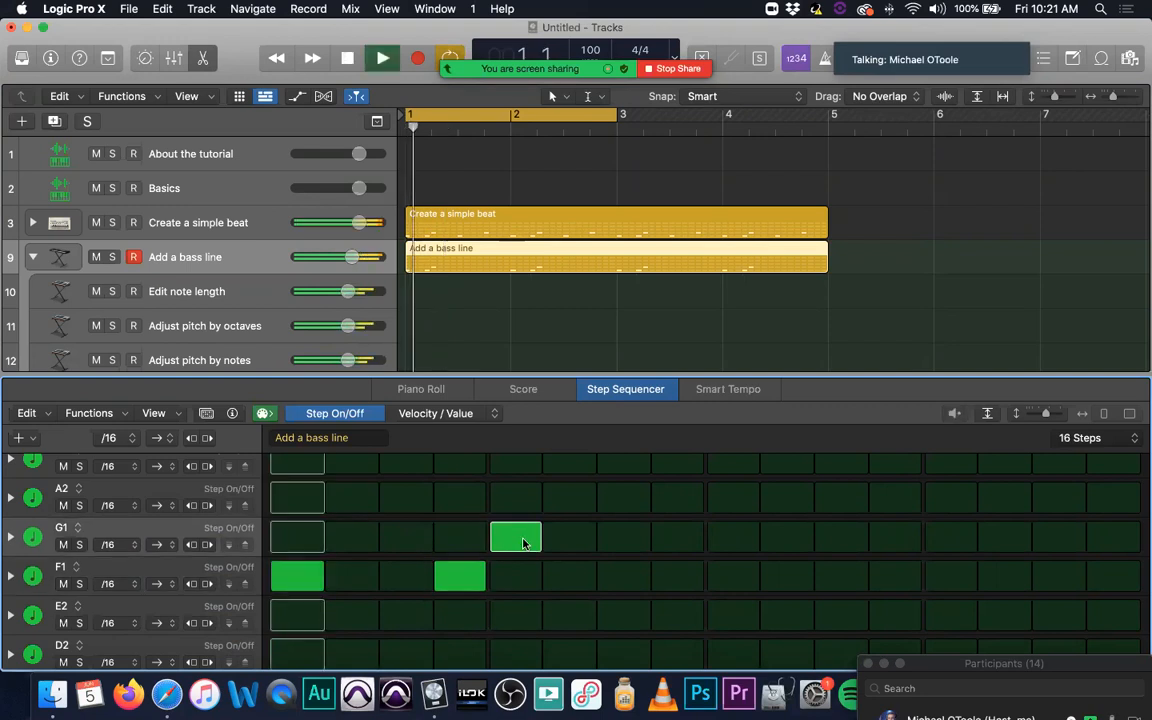
pyautogui.press('space')
# Step: Turn on steps 9 and 11 in row F1 of the bass line and play back the pattern
pyautogui.click(734, 579)
pyautogui.click(843, 578)
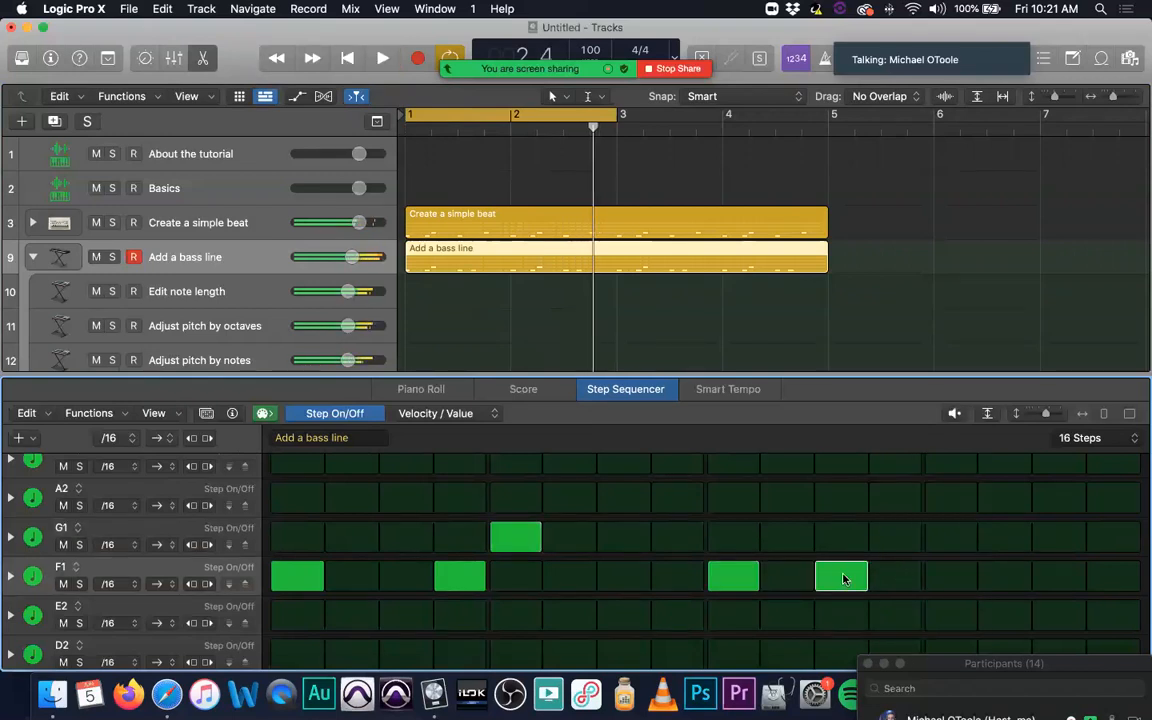
pyautogui.press('space')
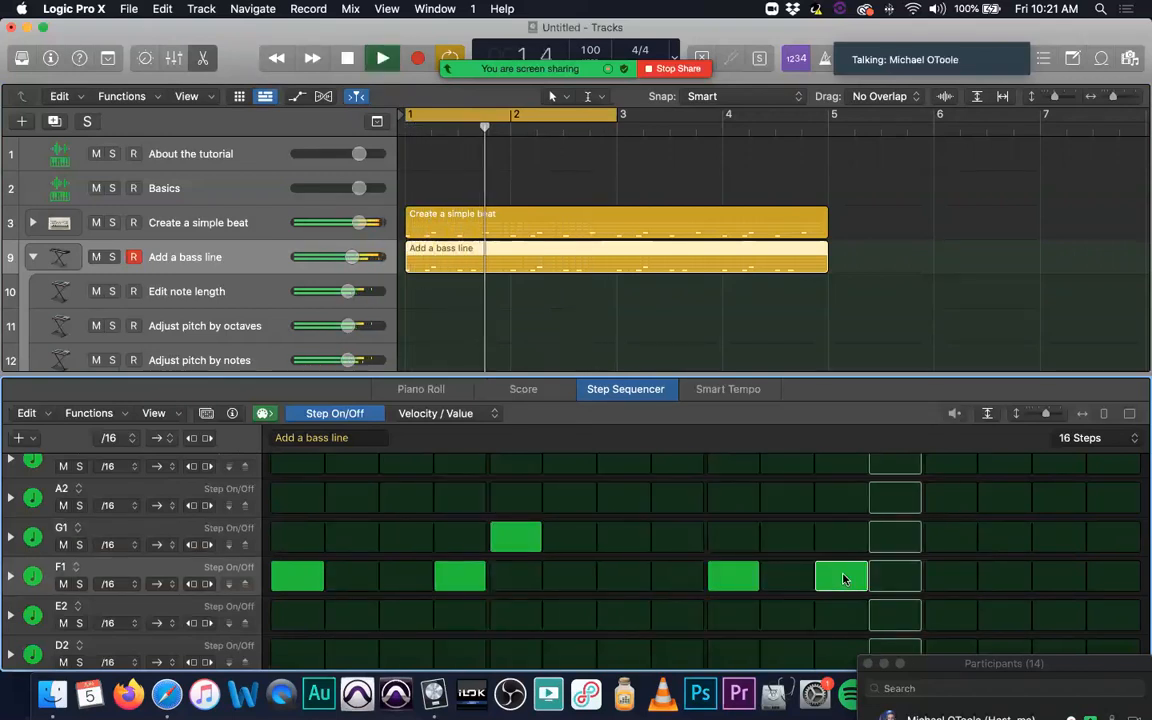
pyautogui.press('space')
# Step: Move the notes on steps 9 and 11 from row F1 to row G1 and audition the bass line
pyautogui.click(750, 578)
pyautogui.click(734, 539)
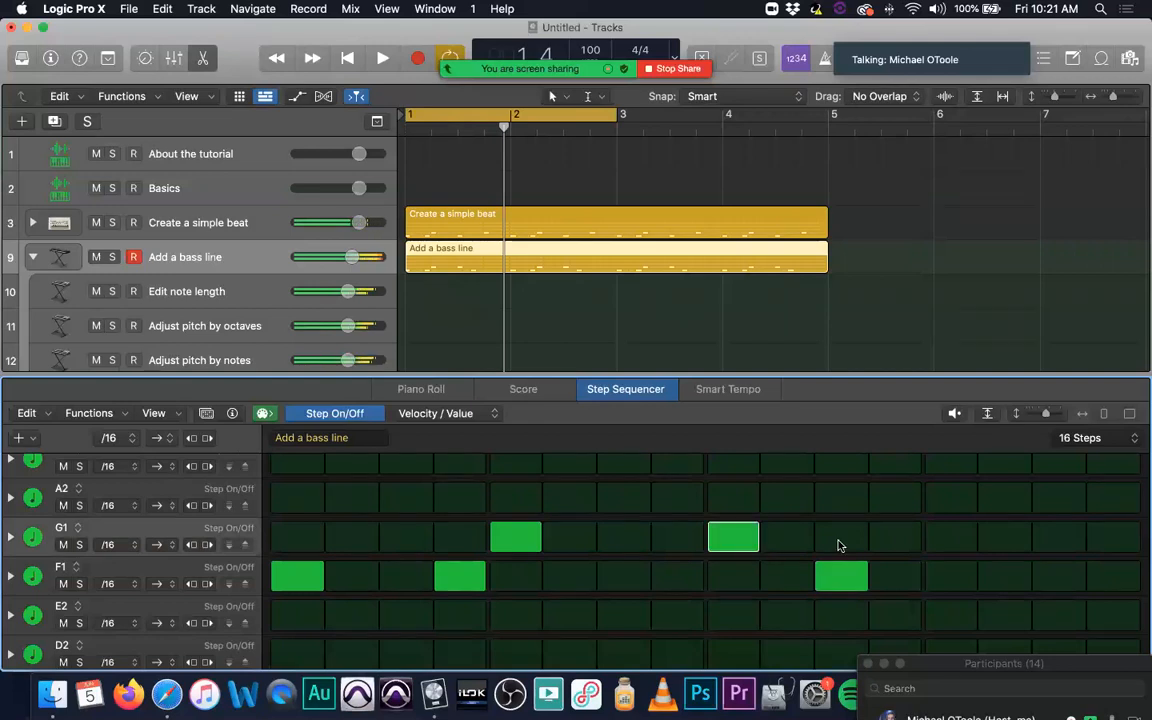
pyautogui.click(843, 577)
pyautogui.click(841, 539)
pyautogui.press('space')
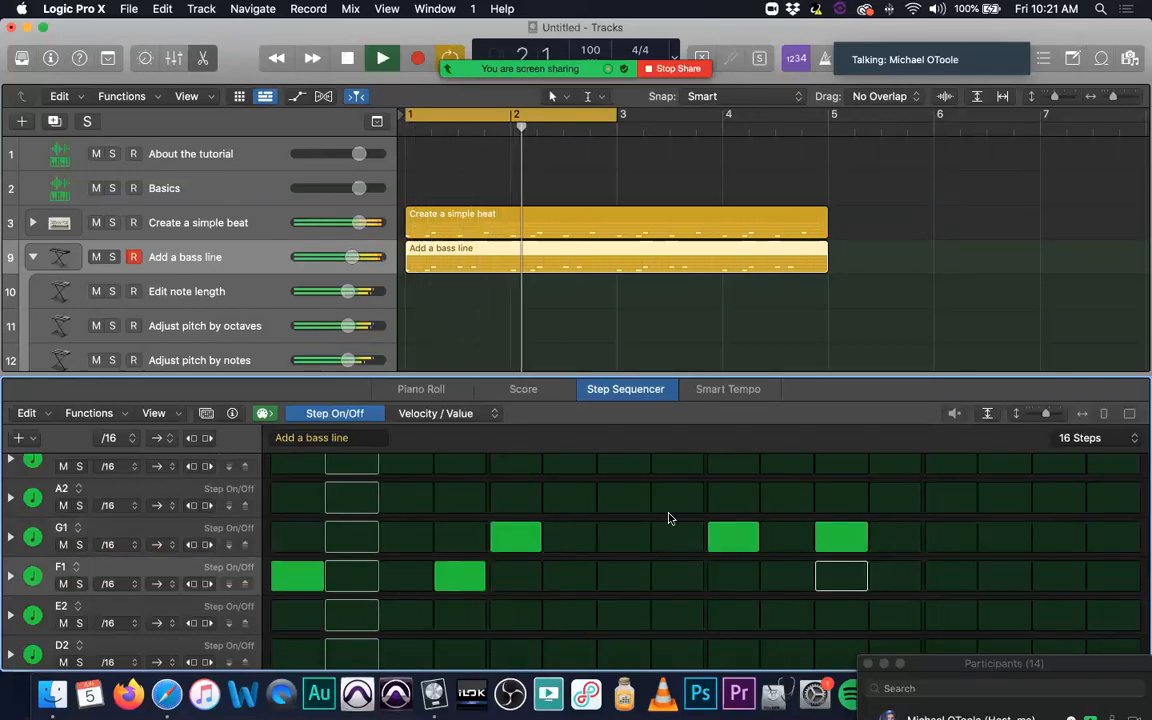
pyautogui.press('space')
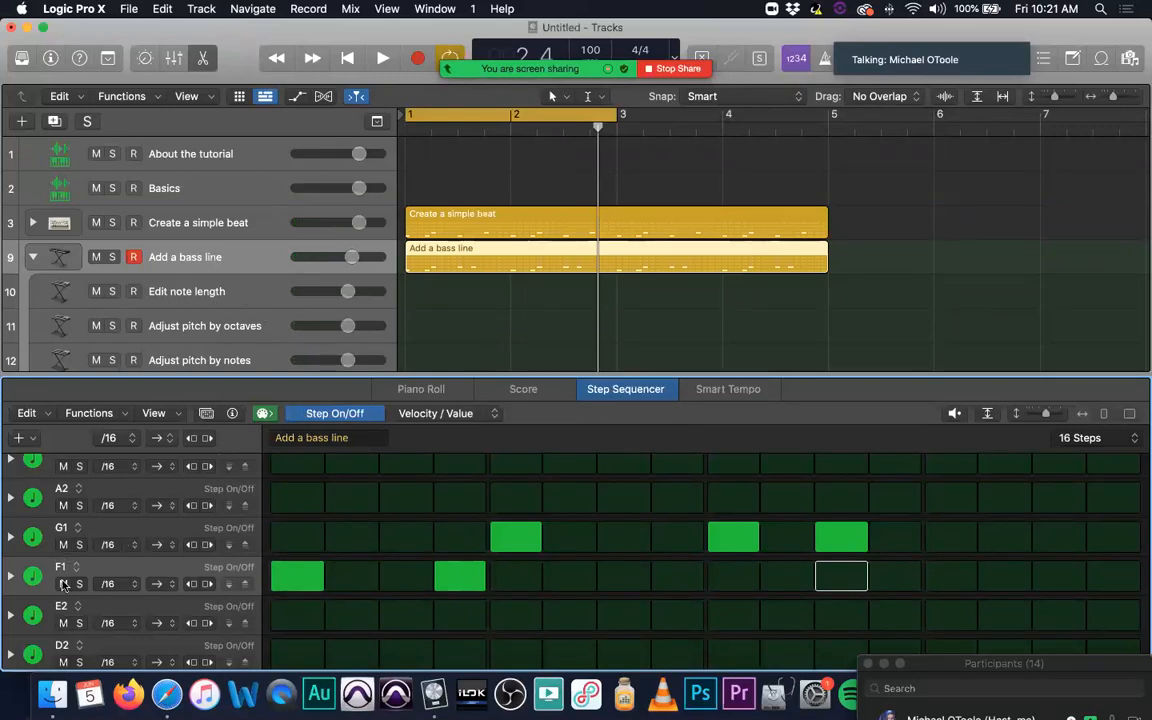
# Step: Record a MIDI part over bars 1 and 2 on the Edit note length track, starting from bar 1
pyautogui.click(247, 292)
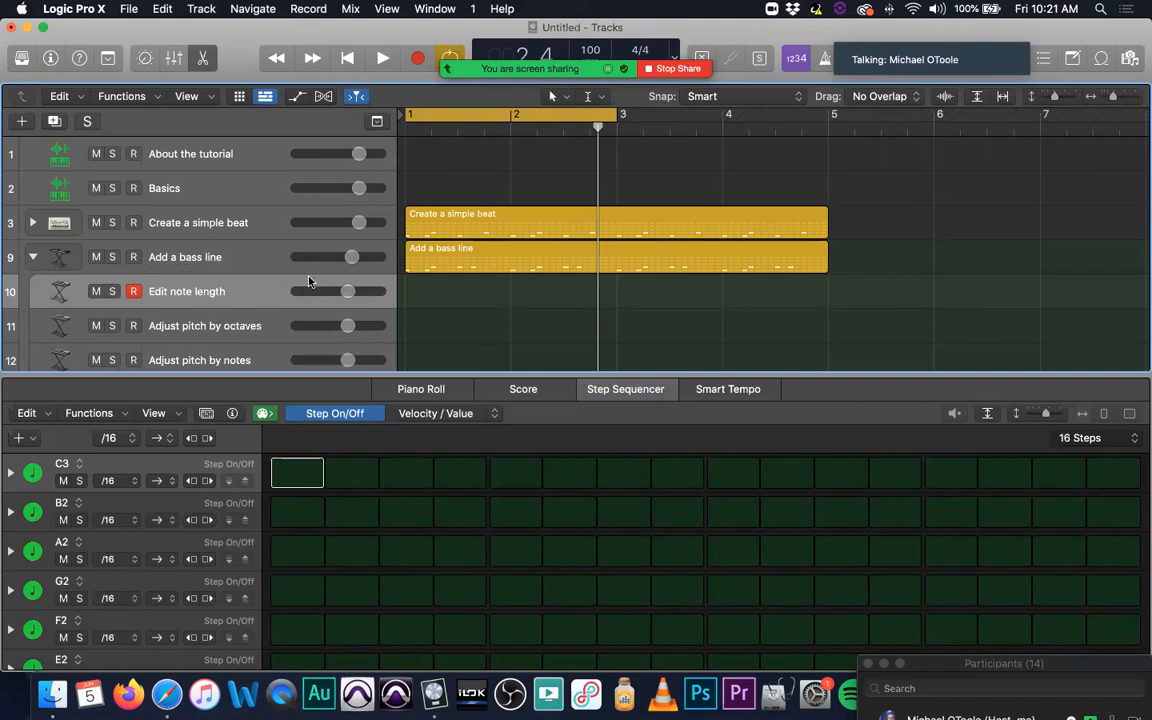
pyautogui.press('space')
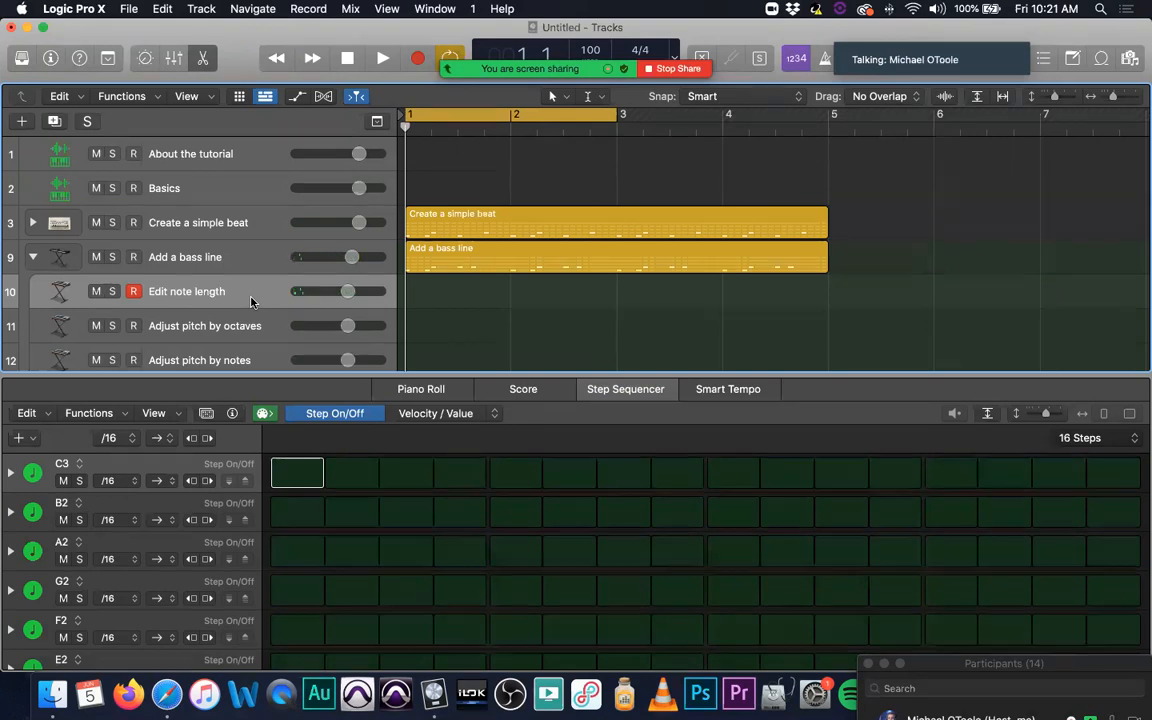
pyautogui.press('space')
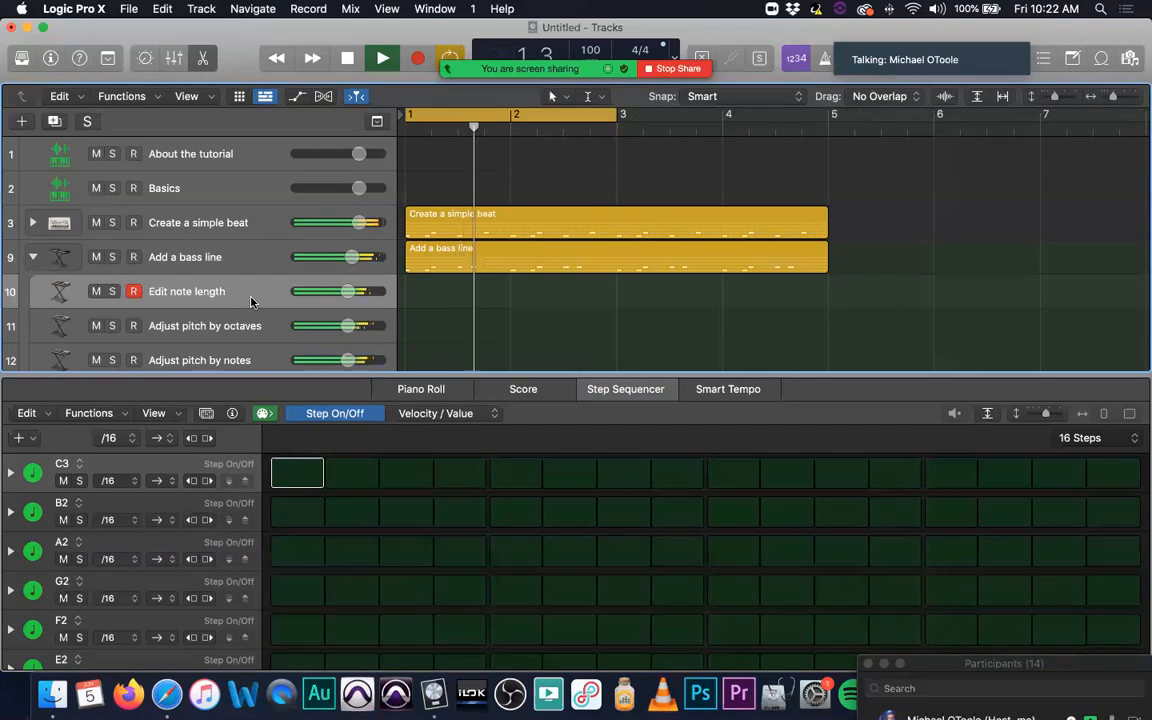
pyautogui.press('space')
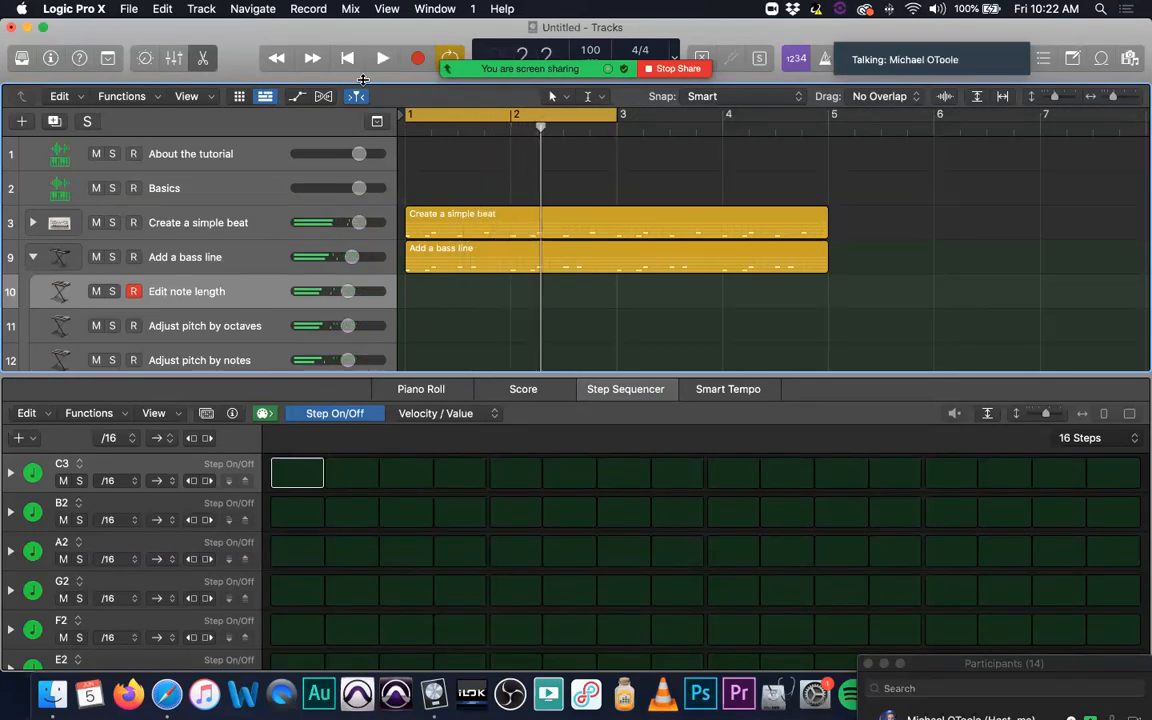
pyautogui.press('Return')
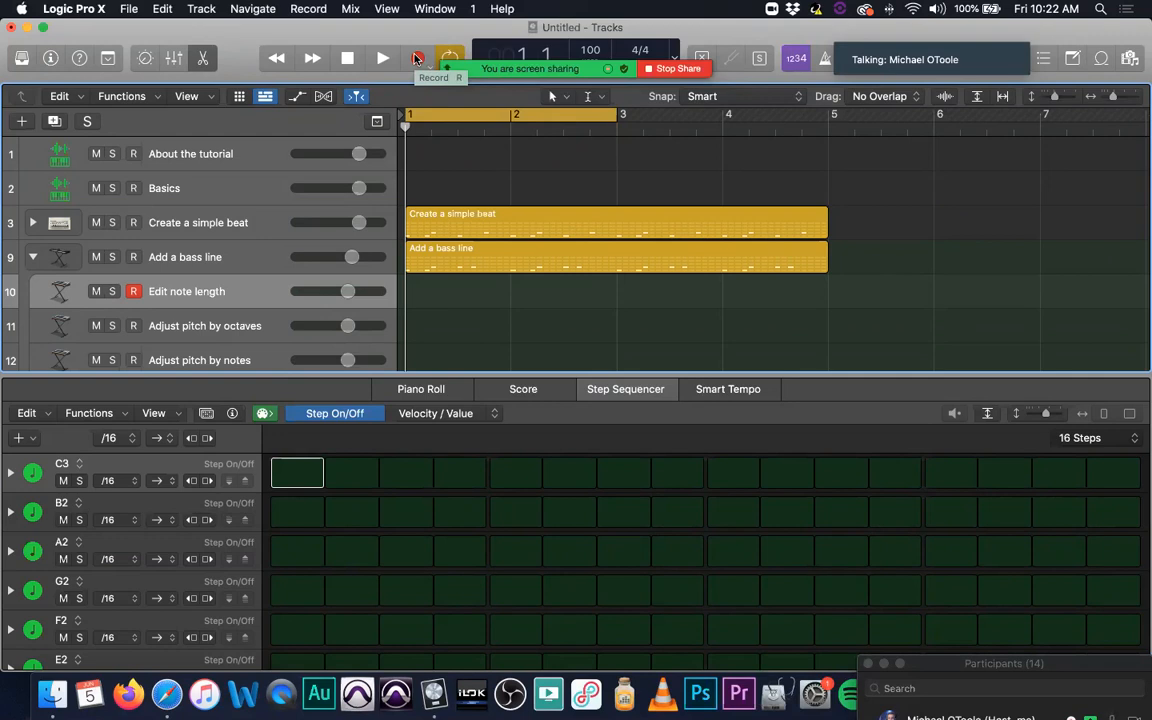
pyautogui.click(416, 58)
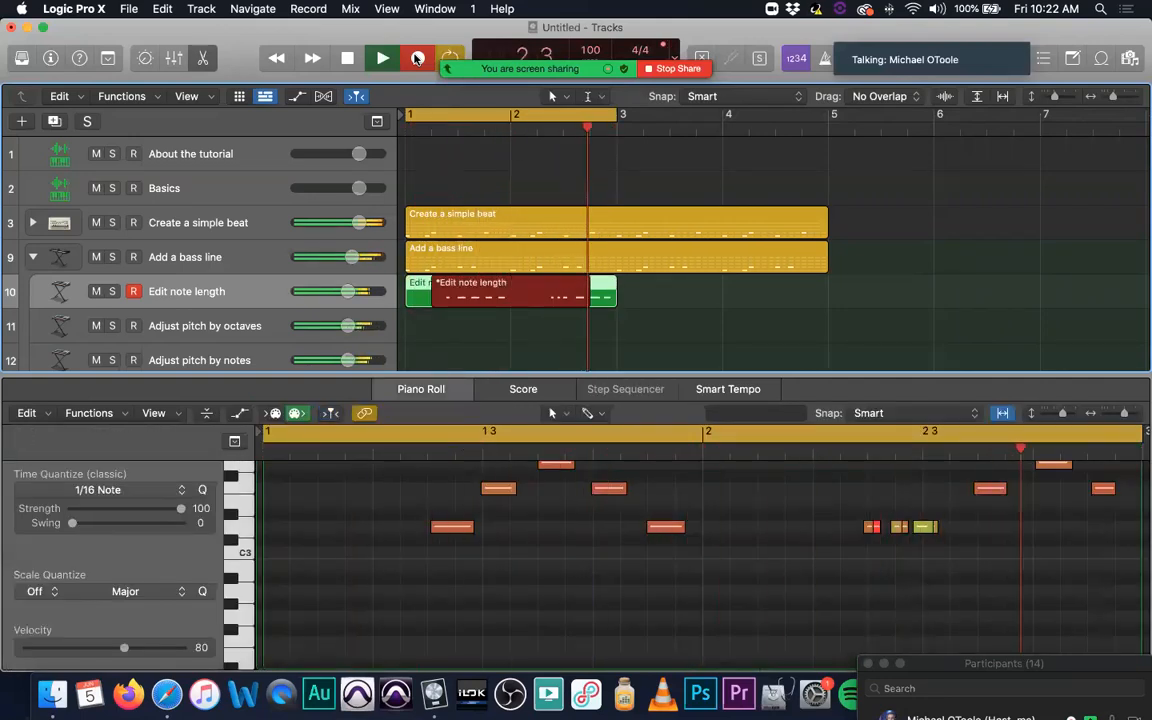
pyautogui.click(417, 58)
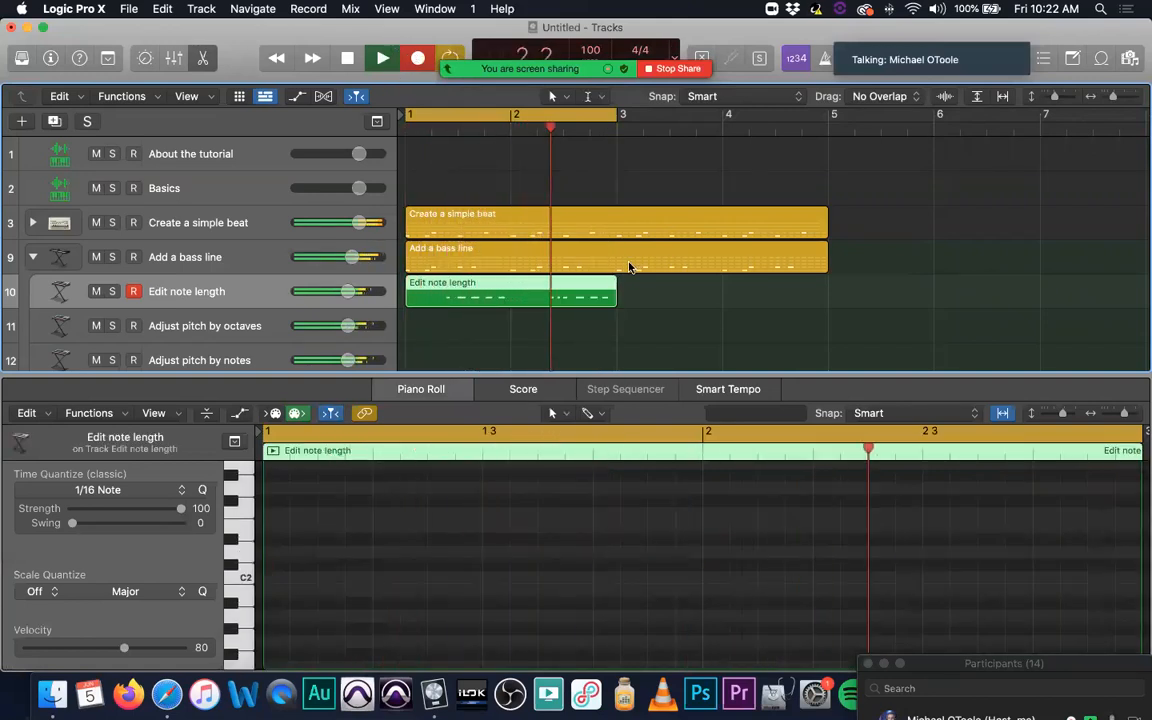
pyautogui.press('space')
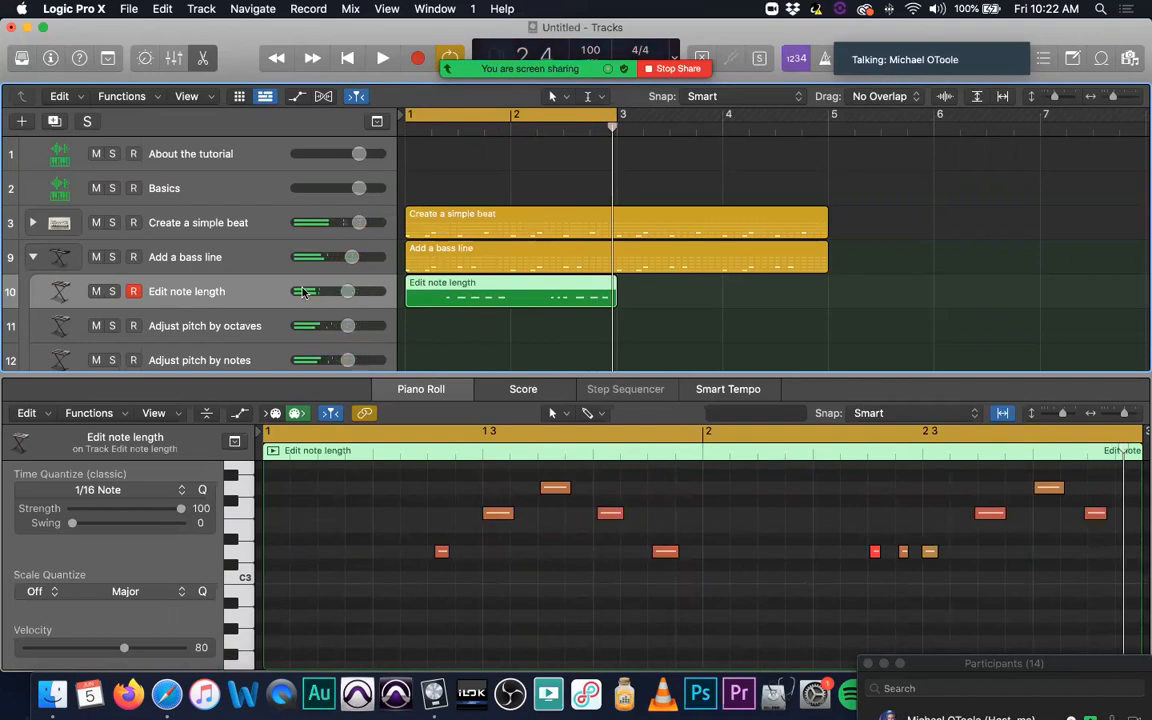
# Step: Select the Add a bass line region and turn off steps 9 and 11 in row G1
pyautogui.click(32, 258)
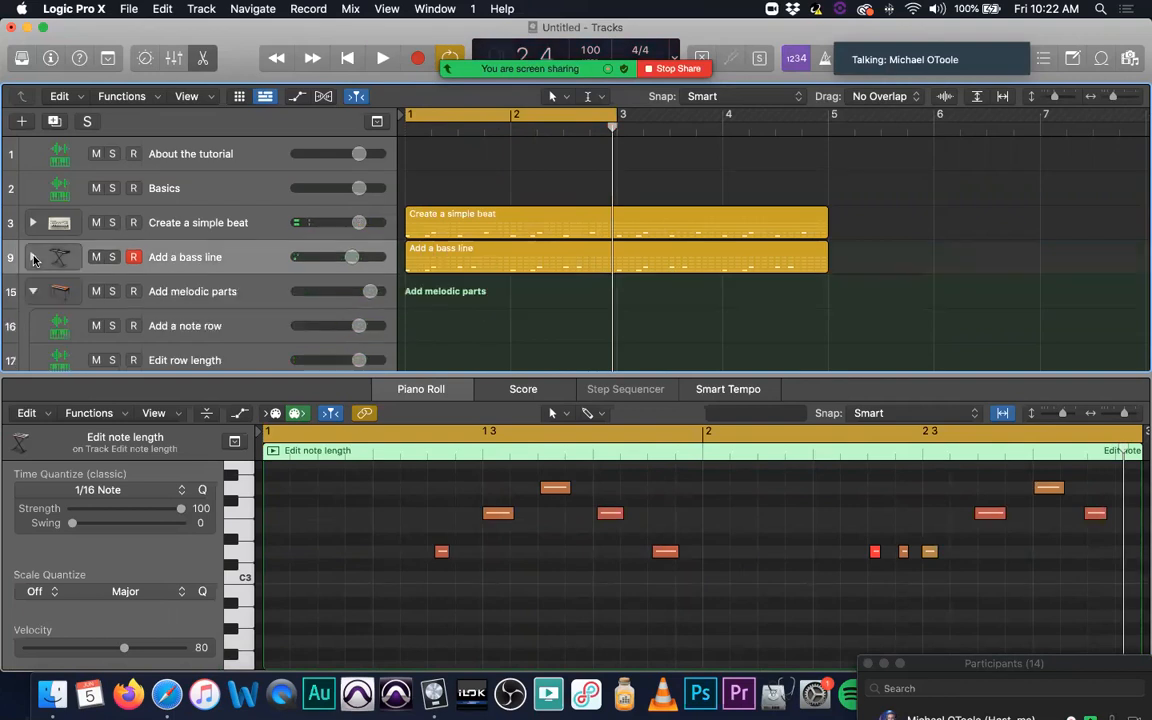
pyautogui.click(32, 258)
pyautogui.click(478, 260)
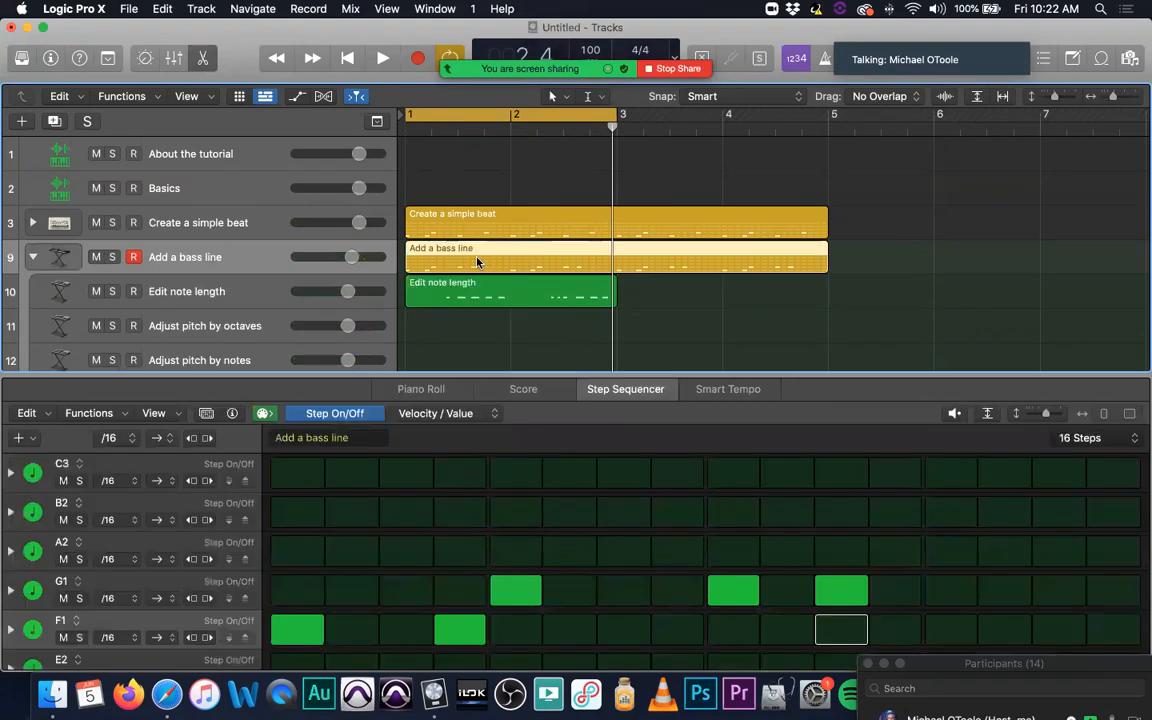
pyautogui.scroll(-1, 700, 540)
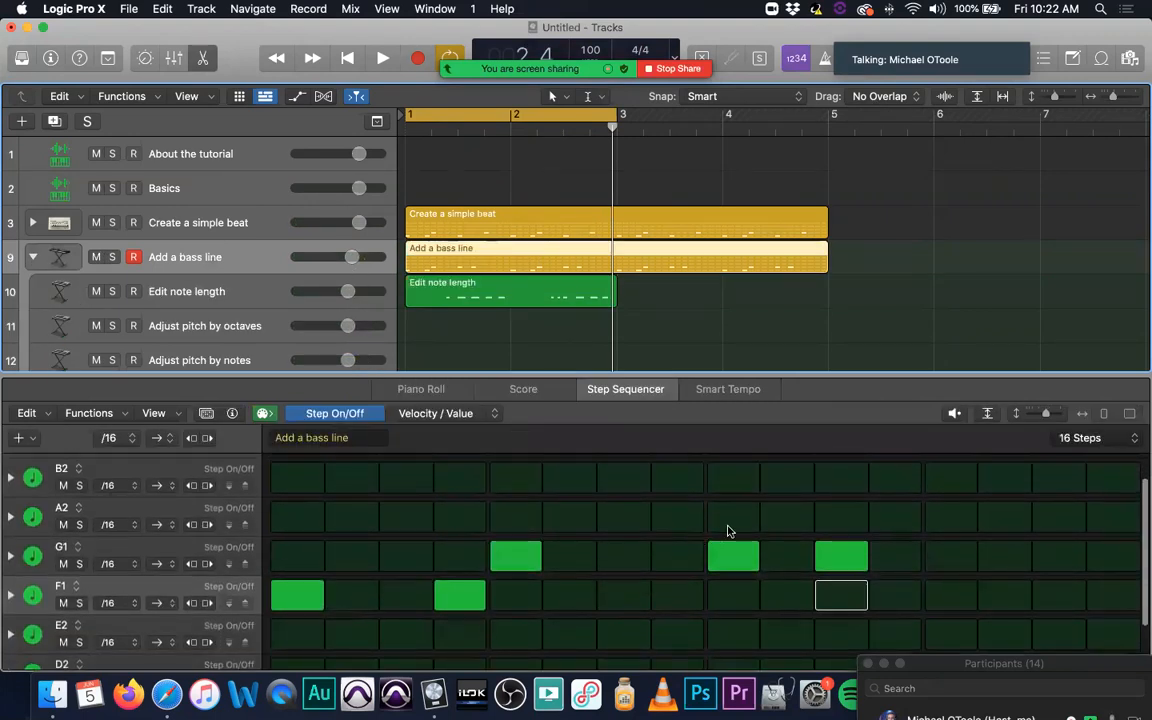
pyautogui.click(733, 556)
pyautogui.click(826, 556)
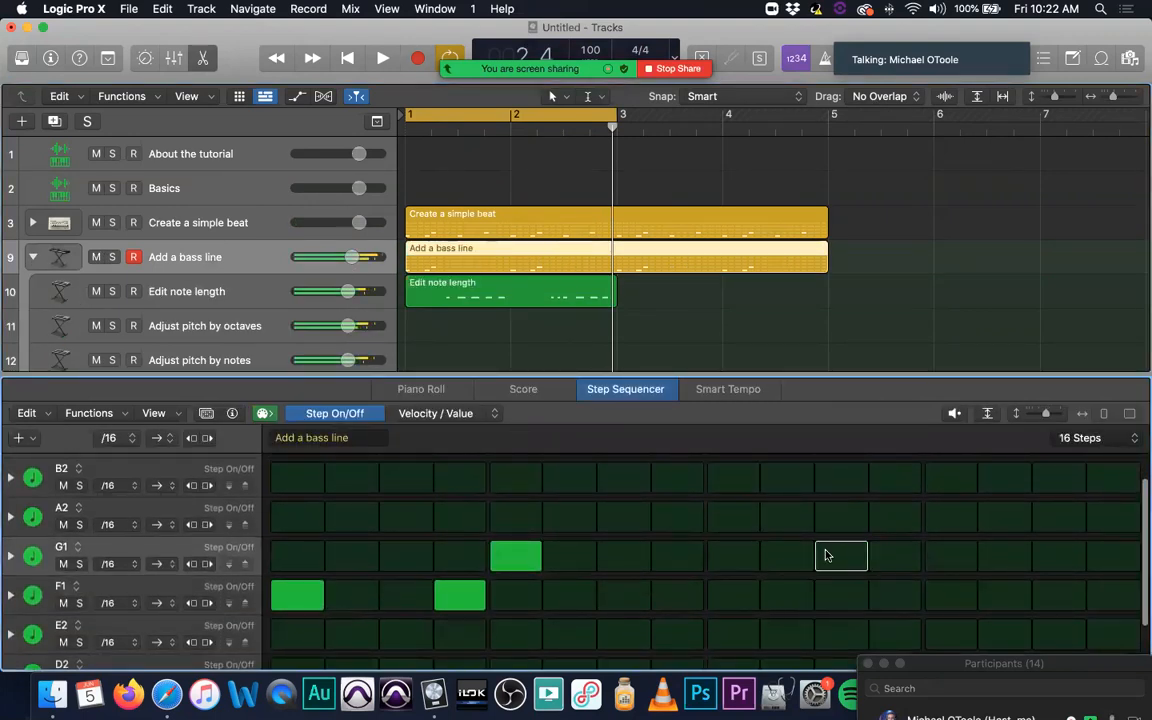
# Step: Select all notes of the Edit note length region in the Piano Roll and quantize them to 1/16 notes
pyautogui.click(465, 285)
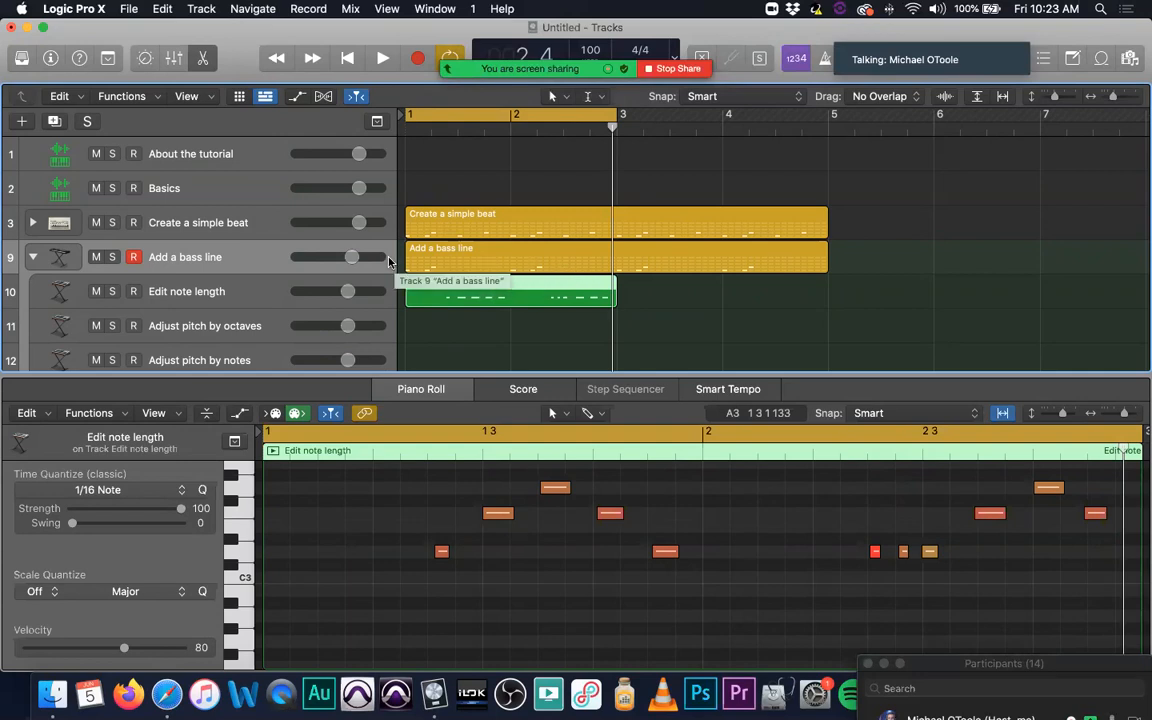
pyautogui.click(415, 250)
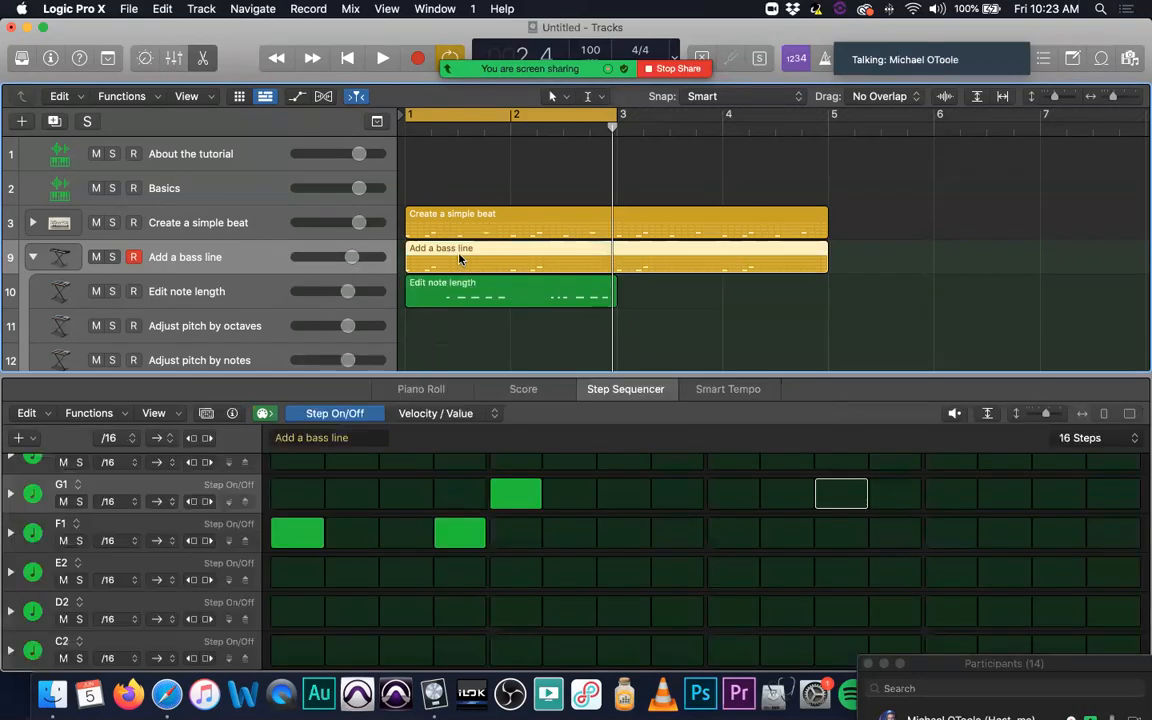
pyautogui.click(470, 287)
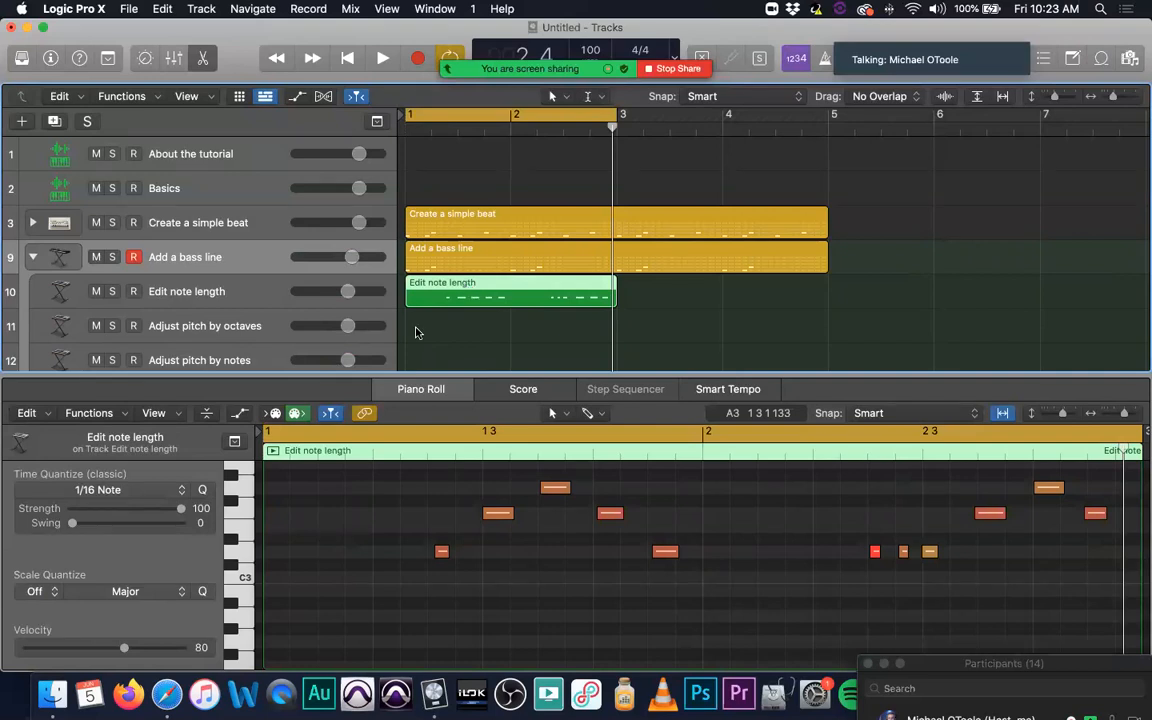
pyautogui.scroll(2, 470, 597)
pyautogui.moveTo(392, 522); pyautogui.dragTo(1109, 621)
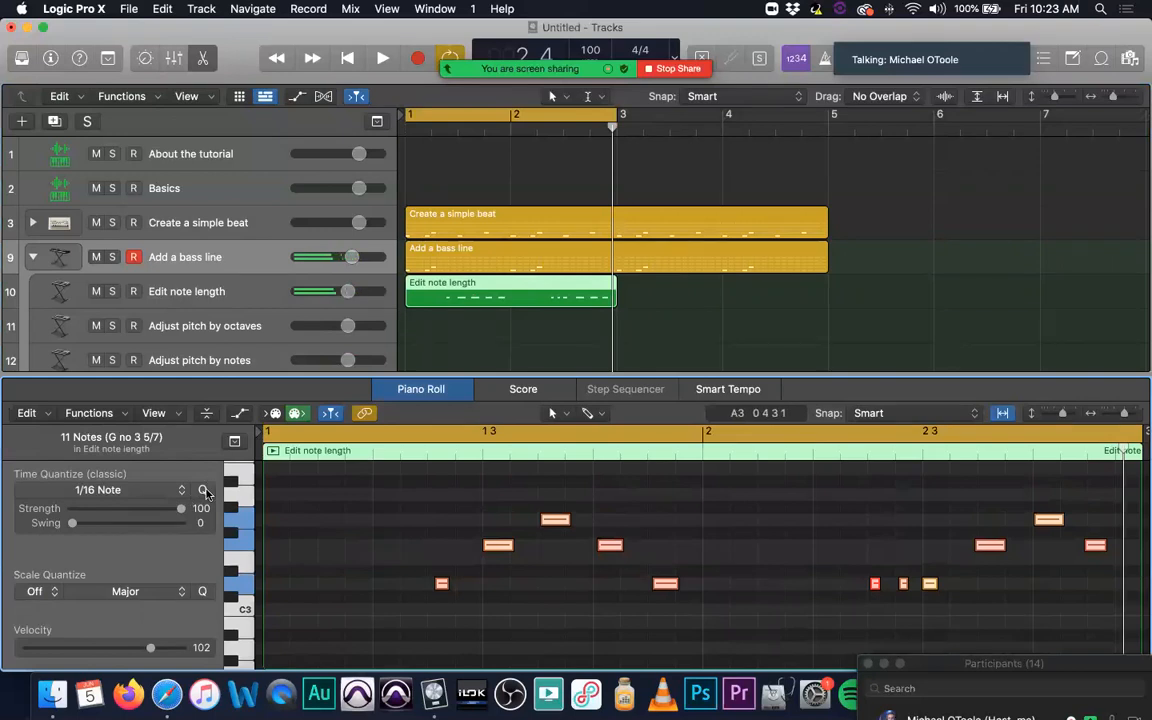
pyautogui.click(203, 490)
pyautogui.click(418, 525)
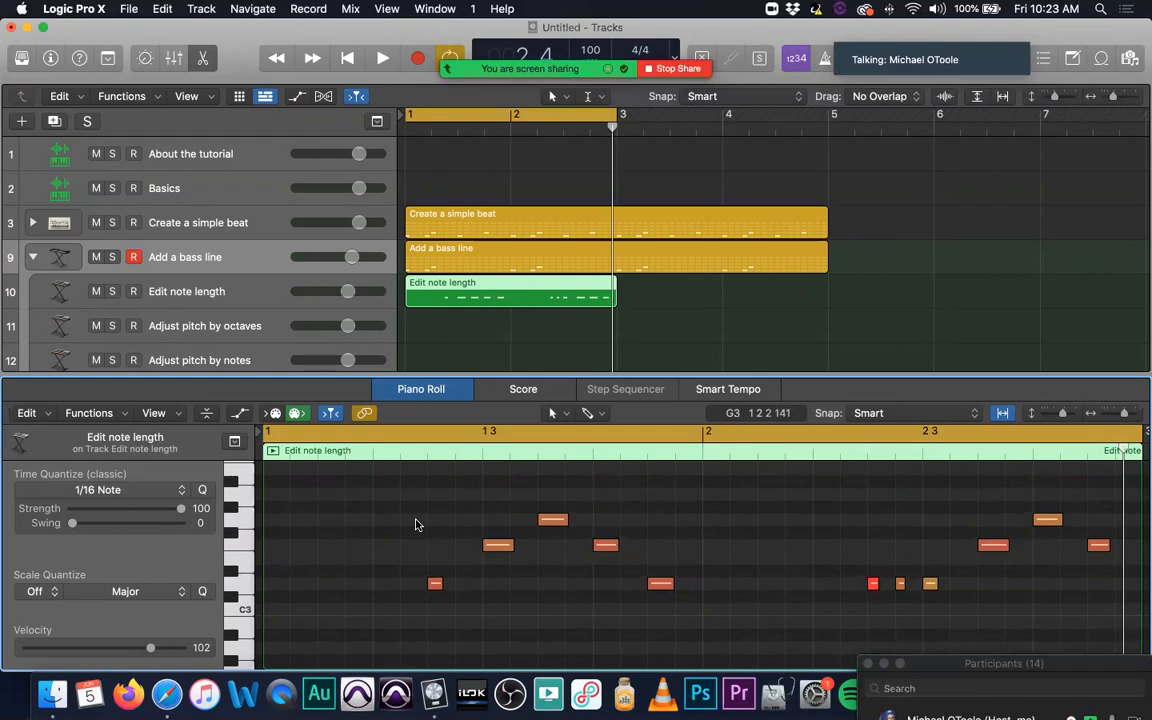
# Step: Lower the Create a simple beat track to -2.5 dB and raise the Edit note length track's volume, checking the balance in playback
pyautogui.press('space')
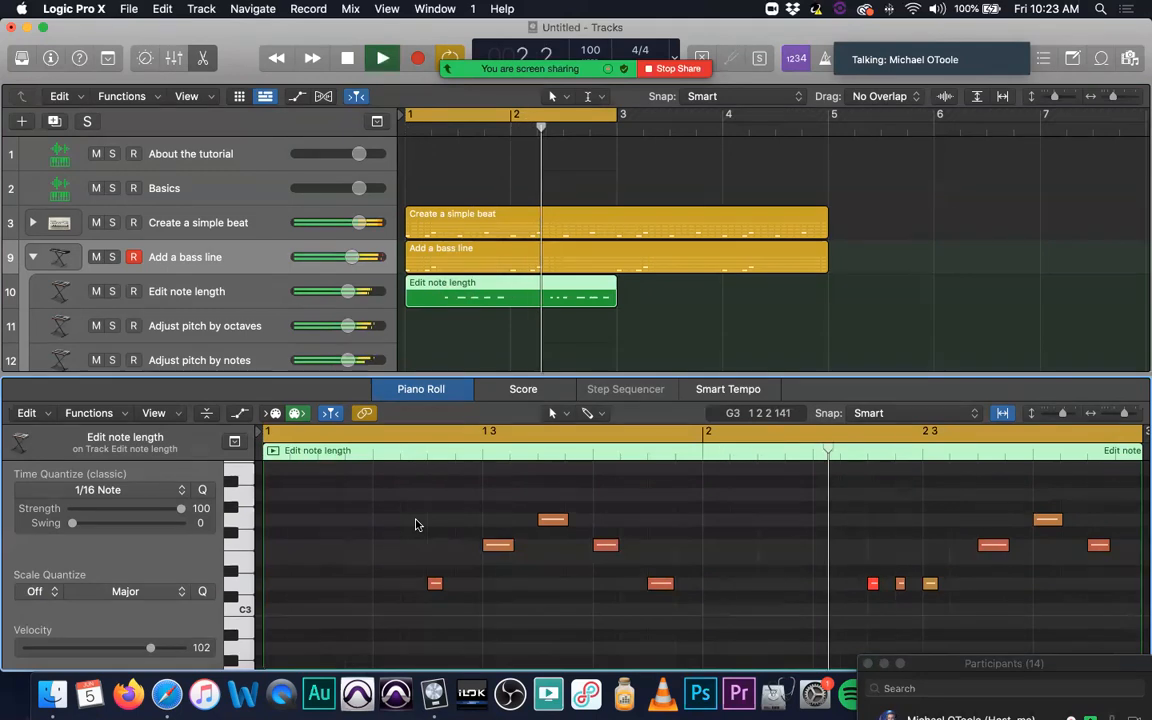
pyautogui.press('space')
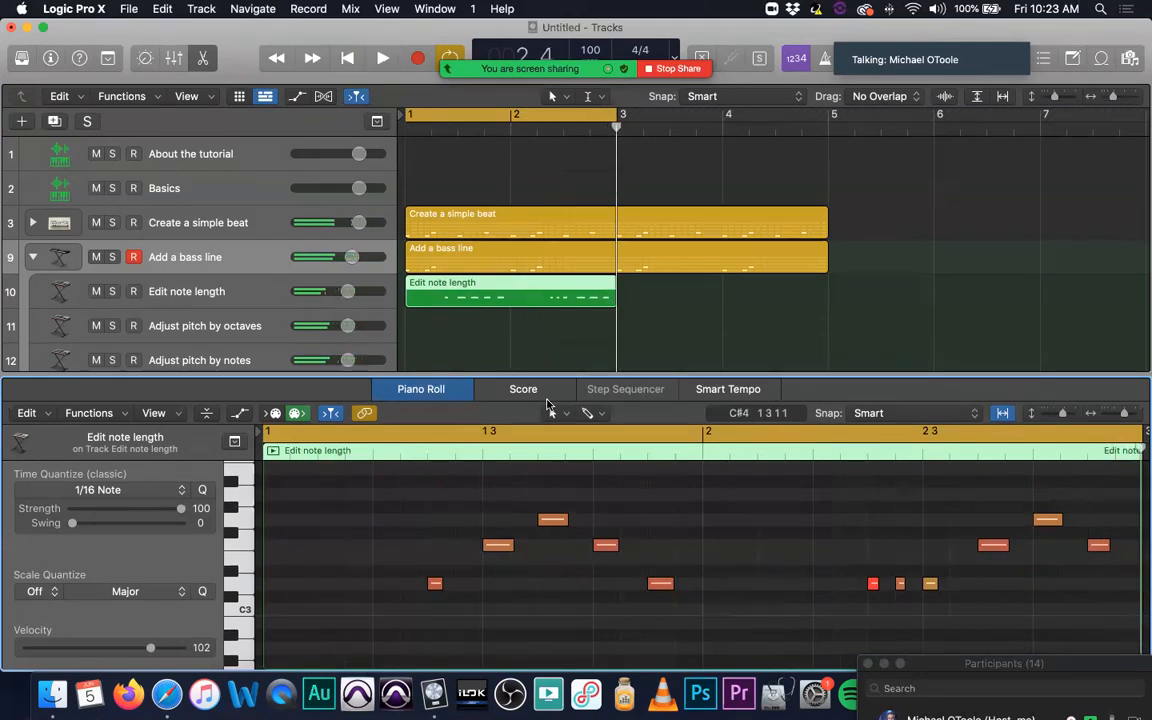
pyautogui.moveTo(359, 222)
pyautogui.mouseDown()
pyautogui.moveTo(358, 259)
pyautogui.moveTo(349, 222)
pyautogui.mouseUp()
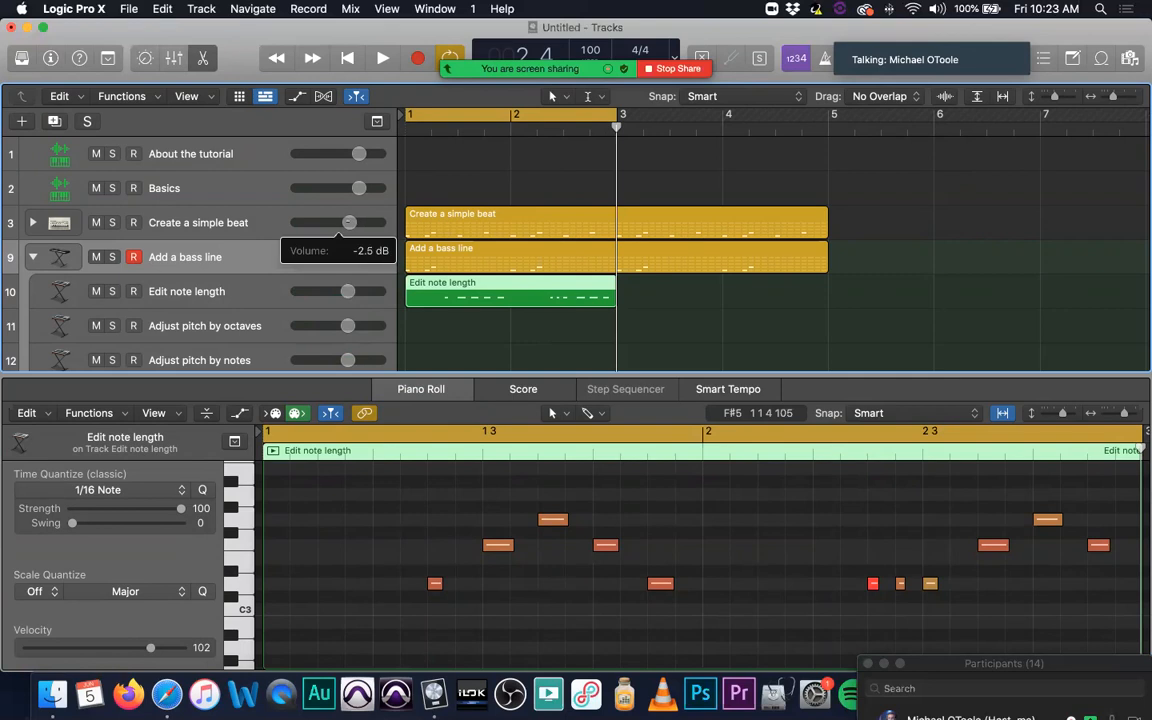
pyautogui.moveTo(349, 290); pyautogui.dragTo(358, 290)
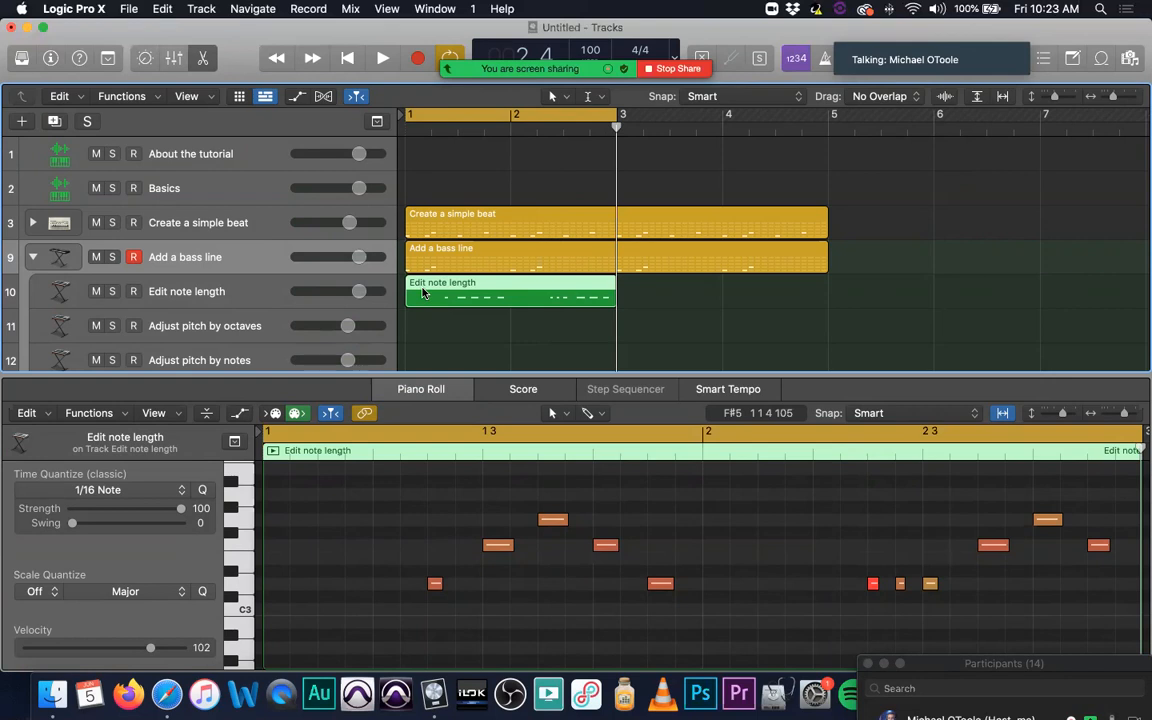
pyautogui.press('space')
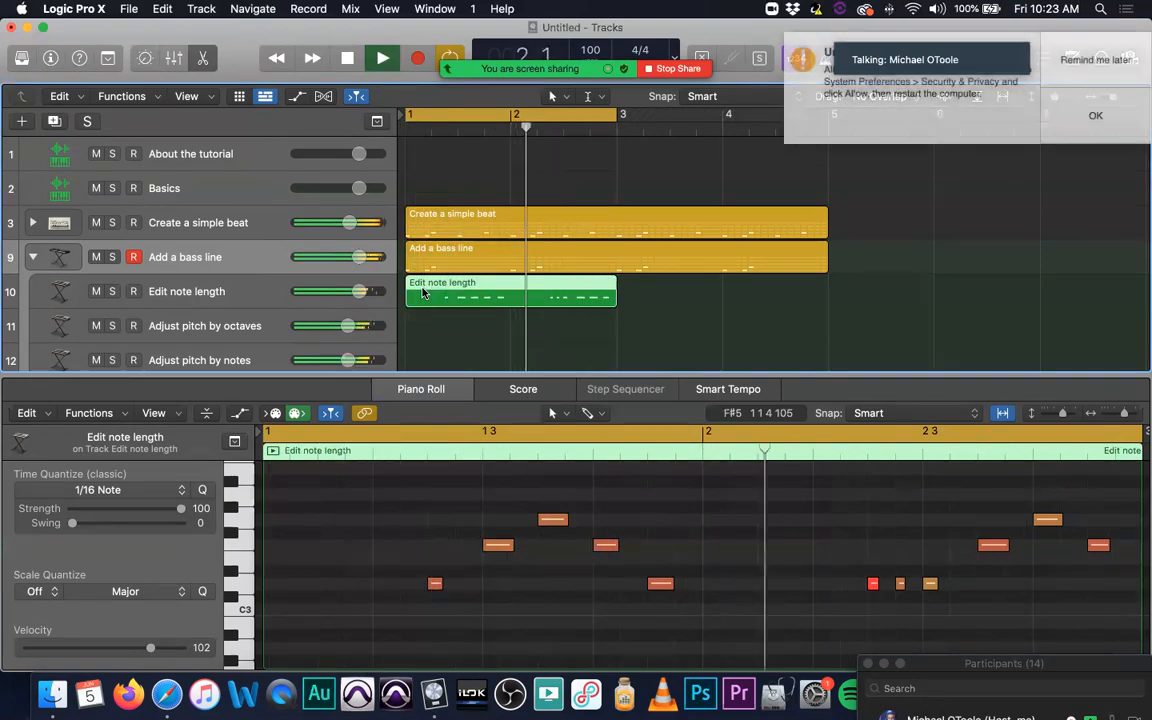
pyautogui.press('space')
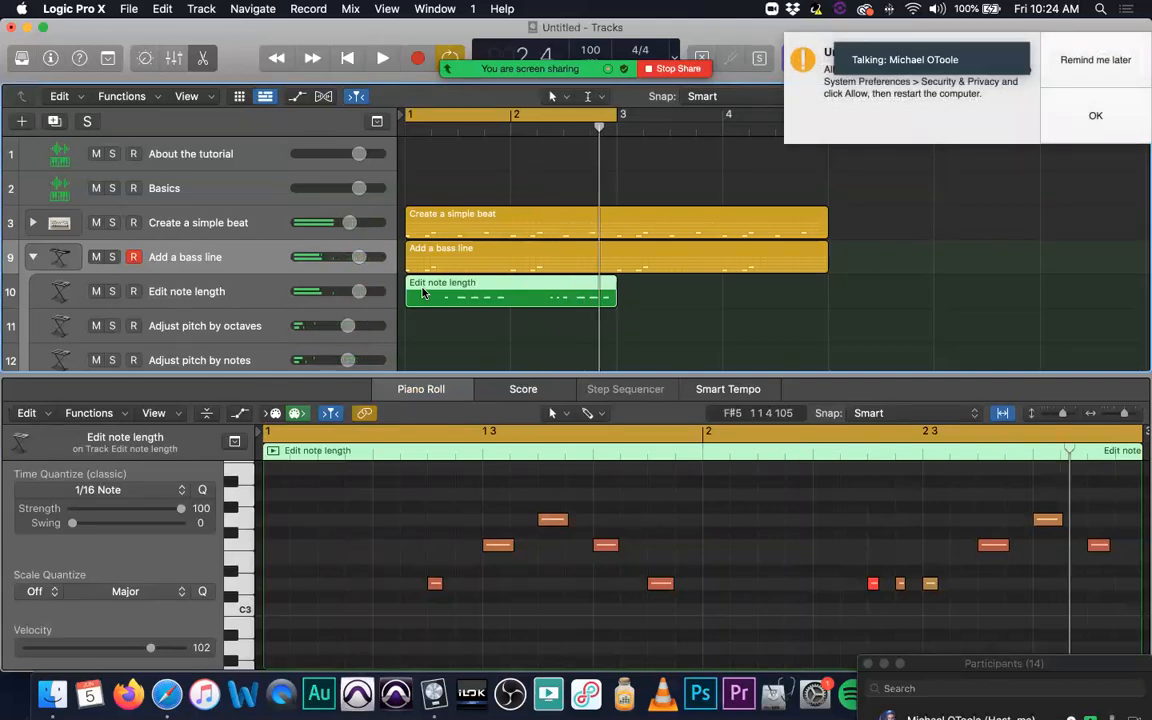
# Step: Postpone the system notification and show the Note Pad instructions for the Edit note length track
pyautogui.click(1078, 60)
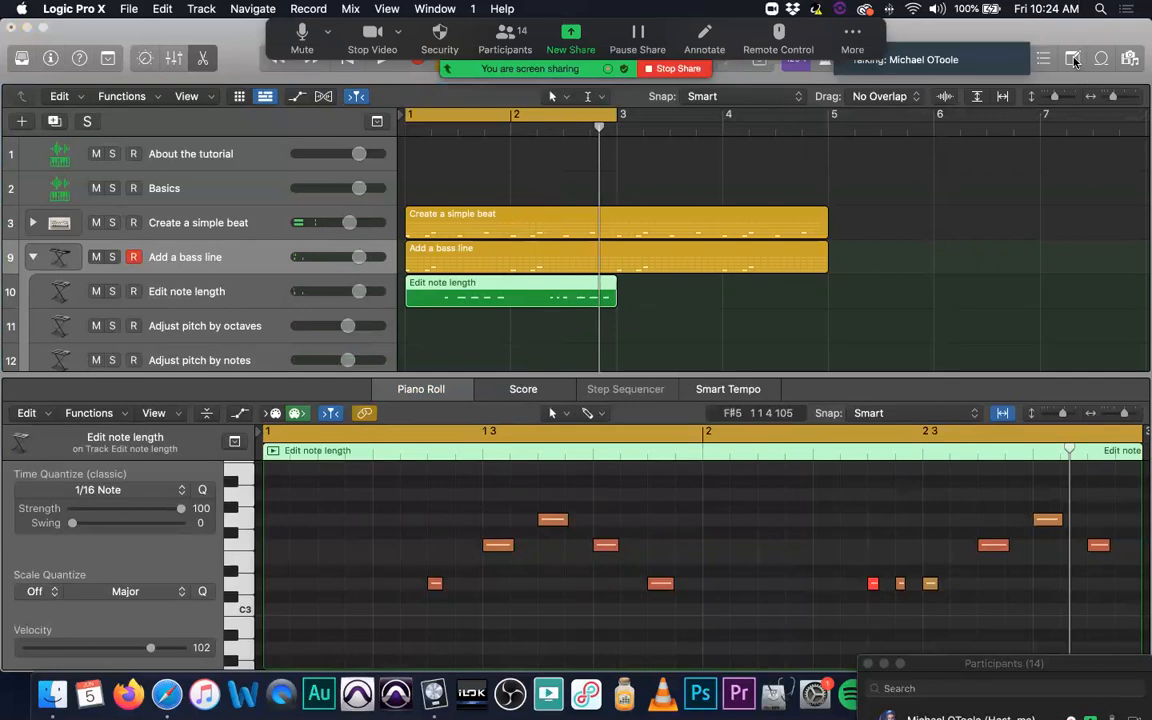
pyautogui.click(1073, 60)
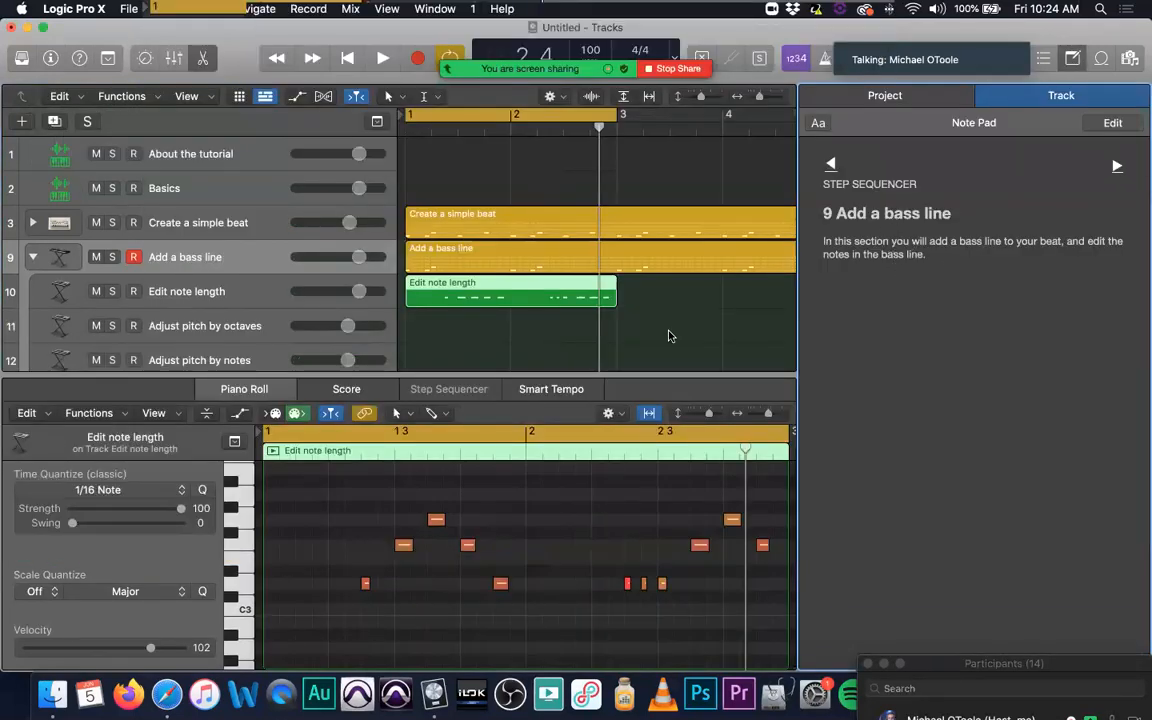
pyautogui.click(260, 292)
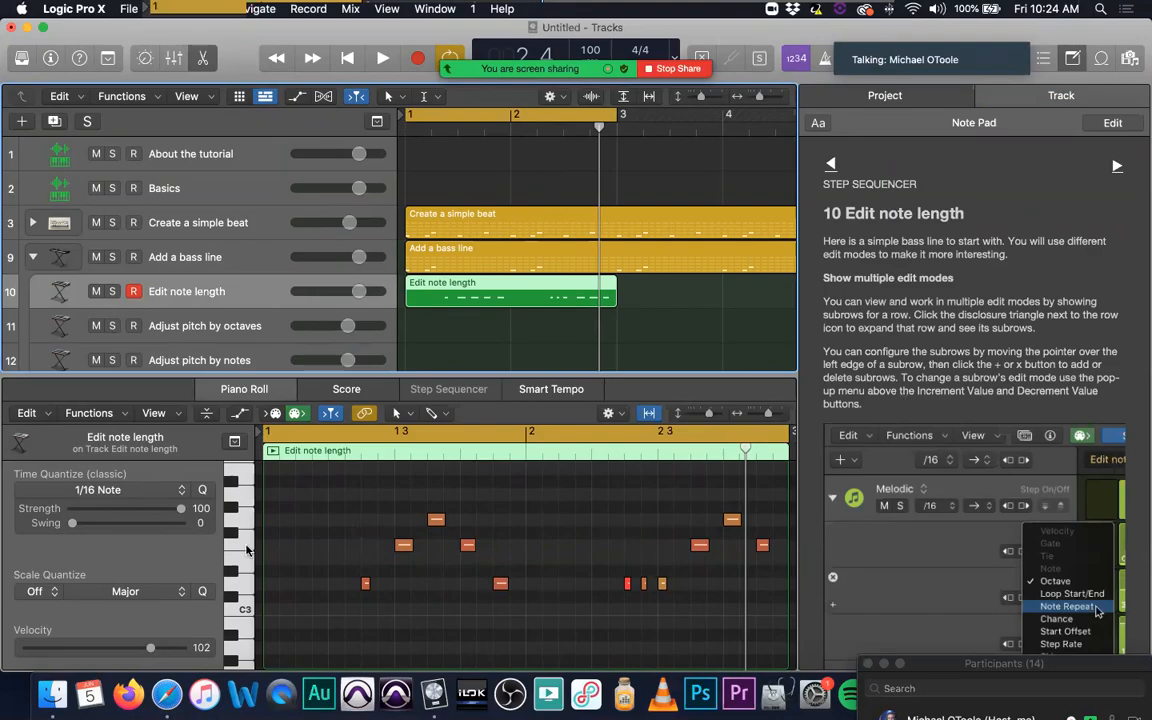
# Step: Compare the Add a bass line pattern in the Step Sequencer with the Edit note length notes in the Piano Roll
pyautogui.click(477, 246)
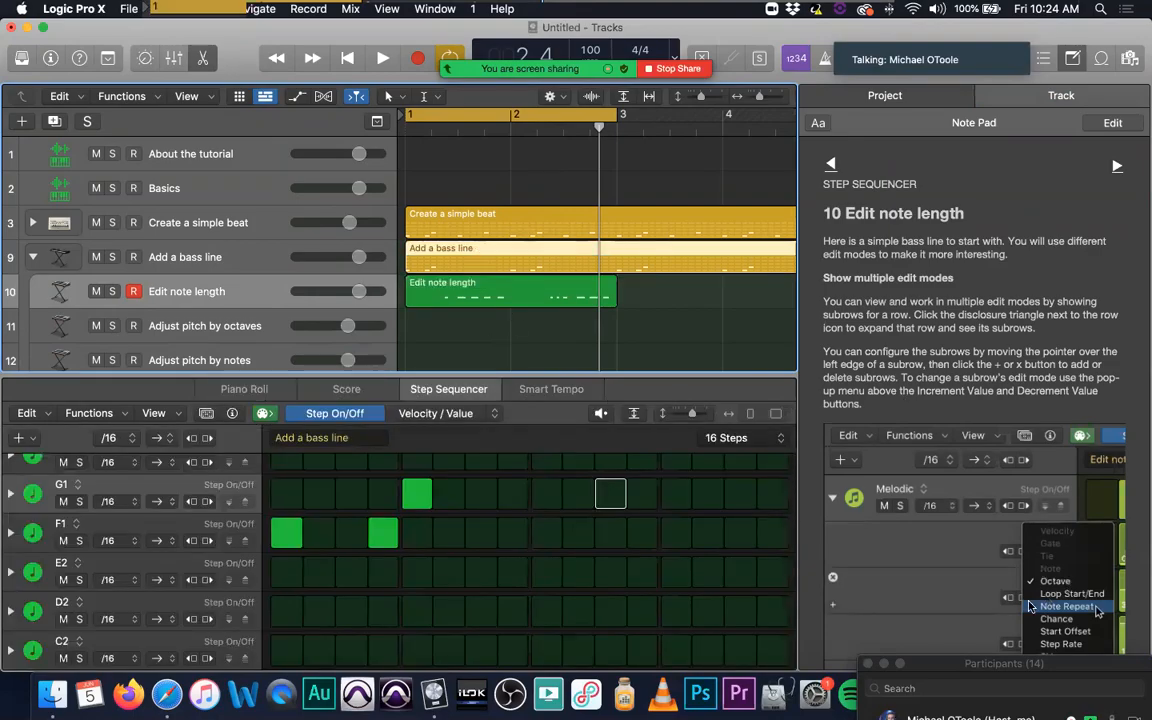
pyautogui.scroll(3, 99, 527)
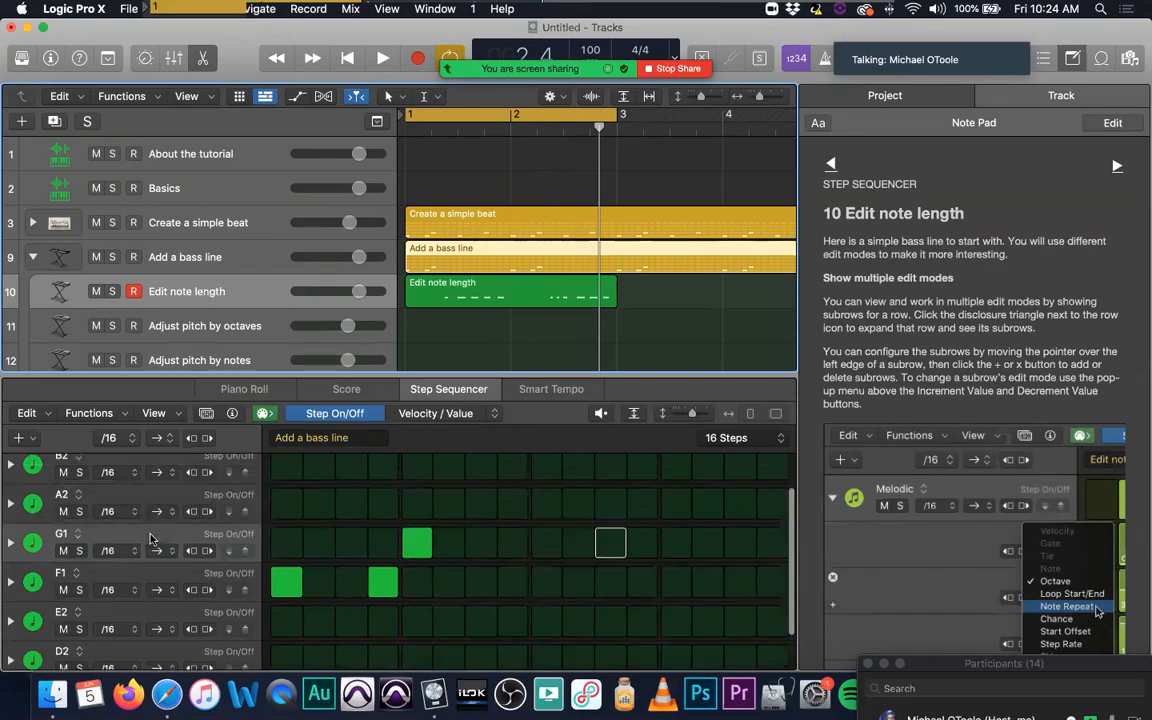
pyautogui.scroll(-3, 99, 527)
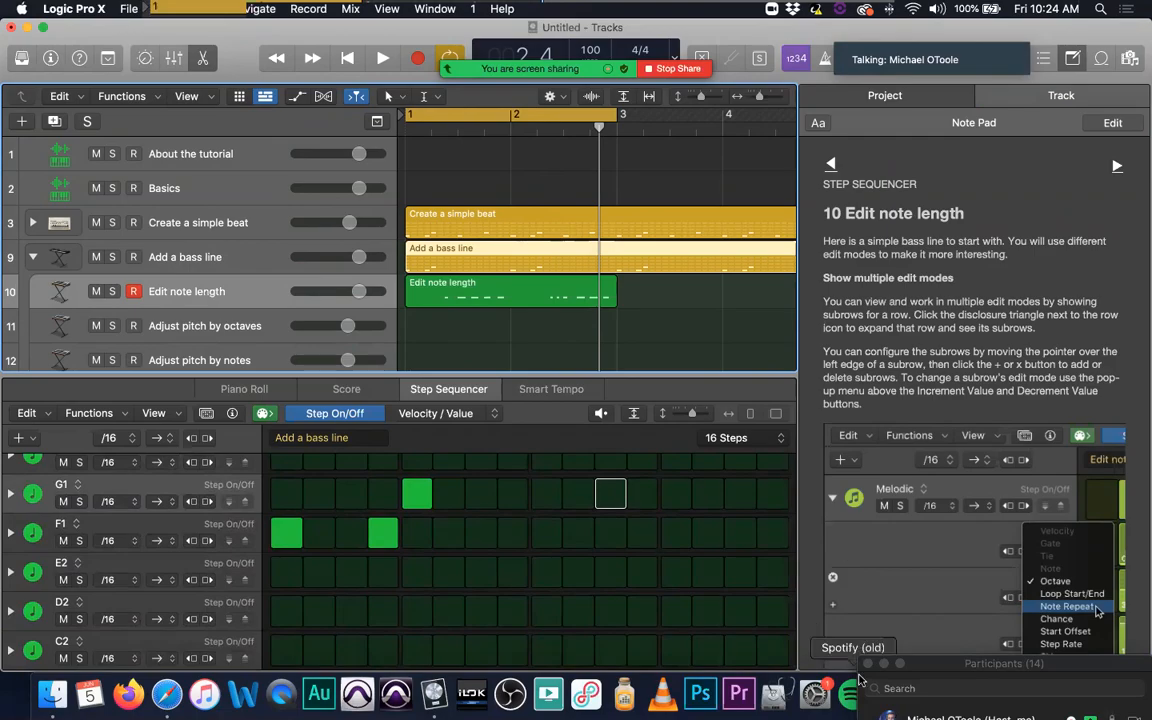
pyautogui.moveTo(980, 668); pyautogui.dragTo(980, 669)
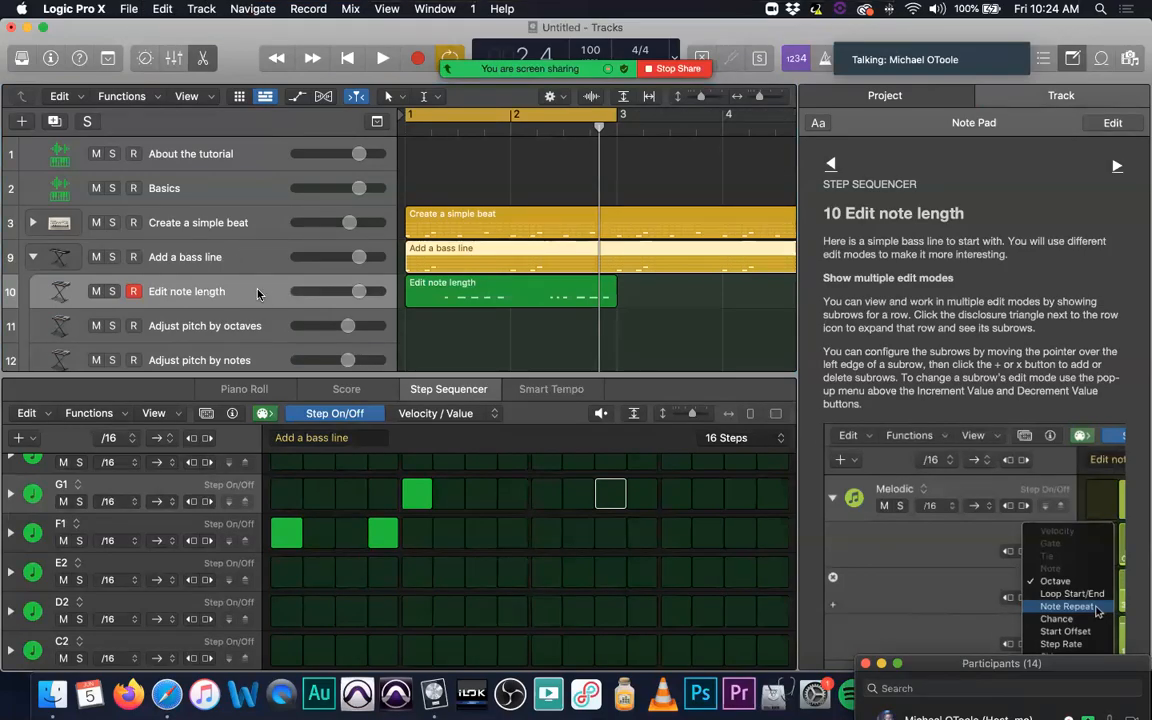
pyautogui.click(525, 291)
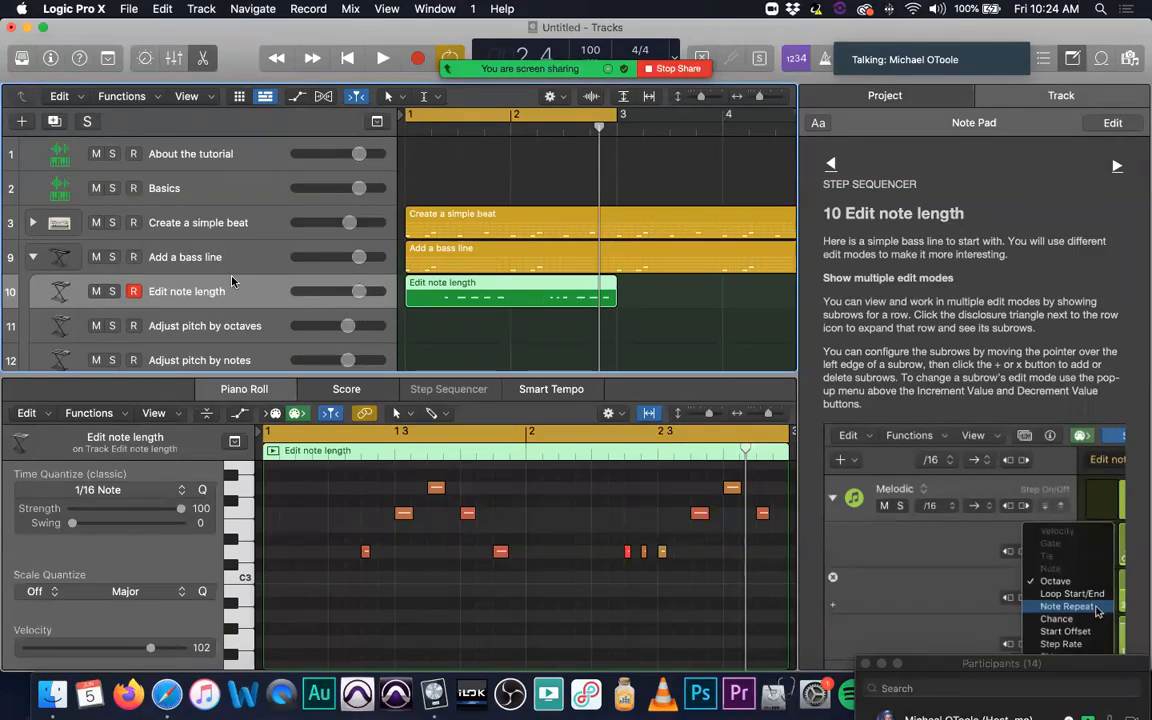
# Step: Read the Note Pad instructions for the Adjust pitch by octaves and Adjust pitch by notes tracks
pyautogui.scroll(-2, 230, 280)
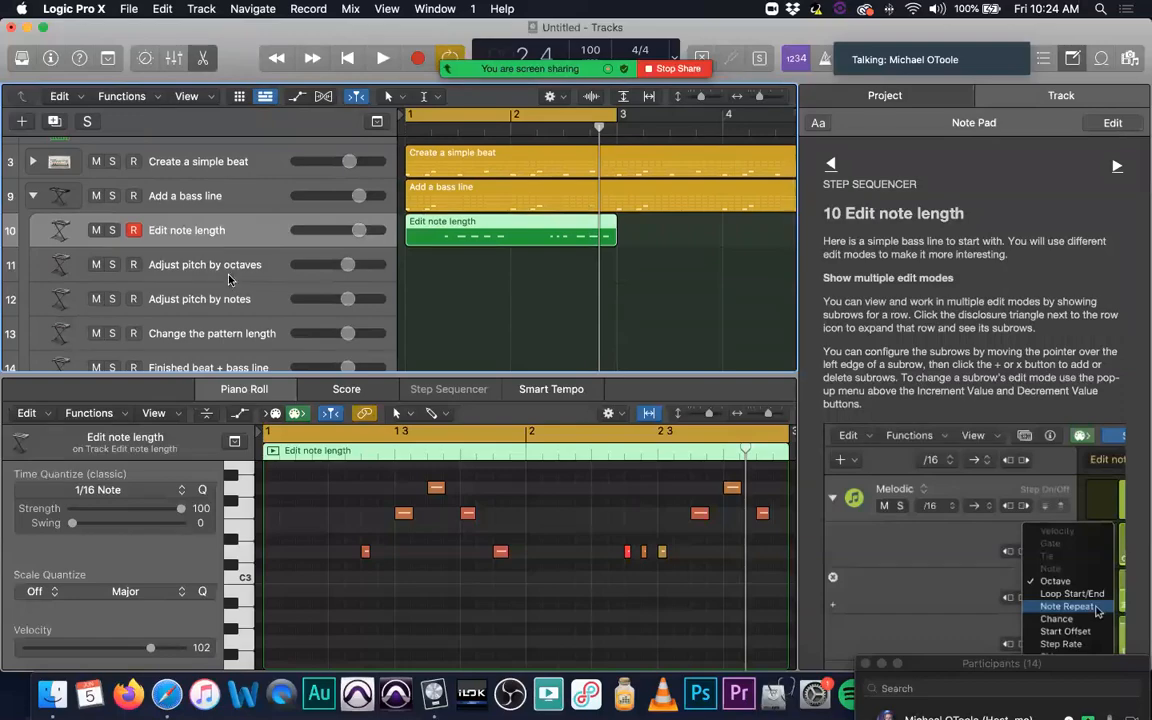
pyautogui.press('Down')
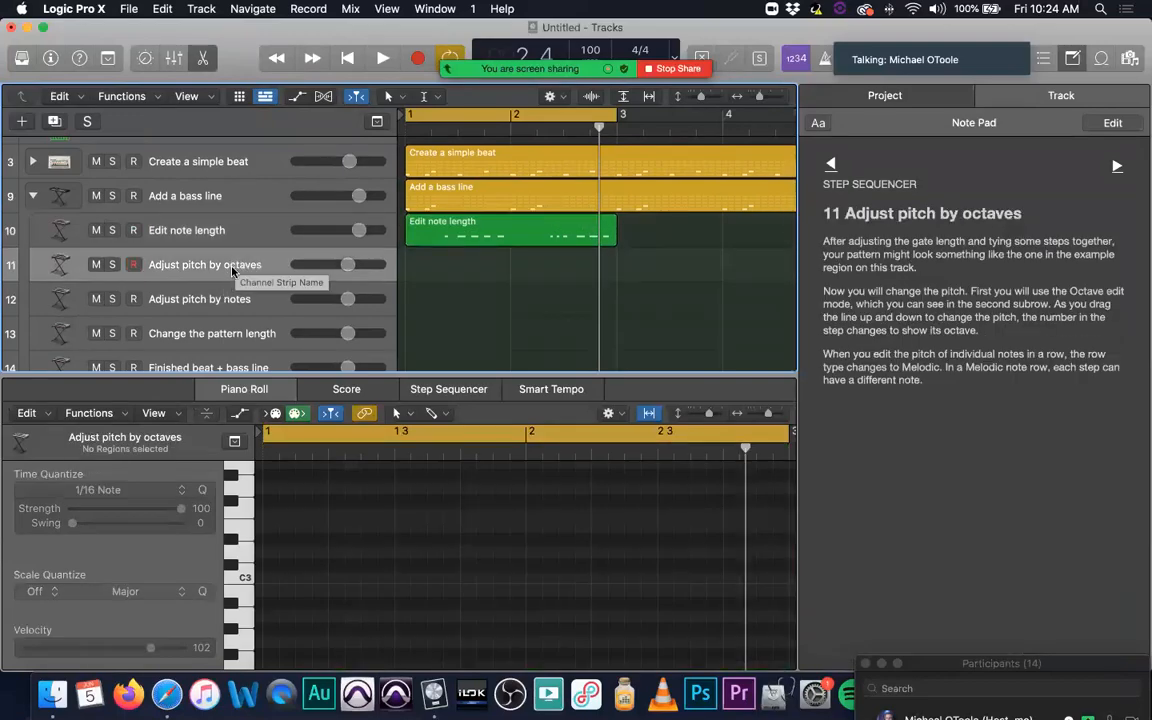
pyautogui.click(205, 292)
pyautogui.scroll(-1, 213, 318)
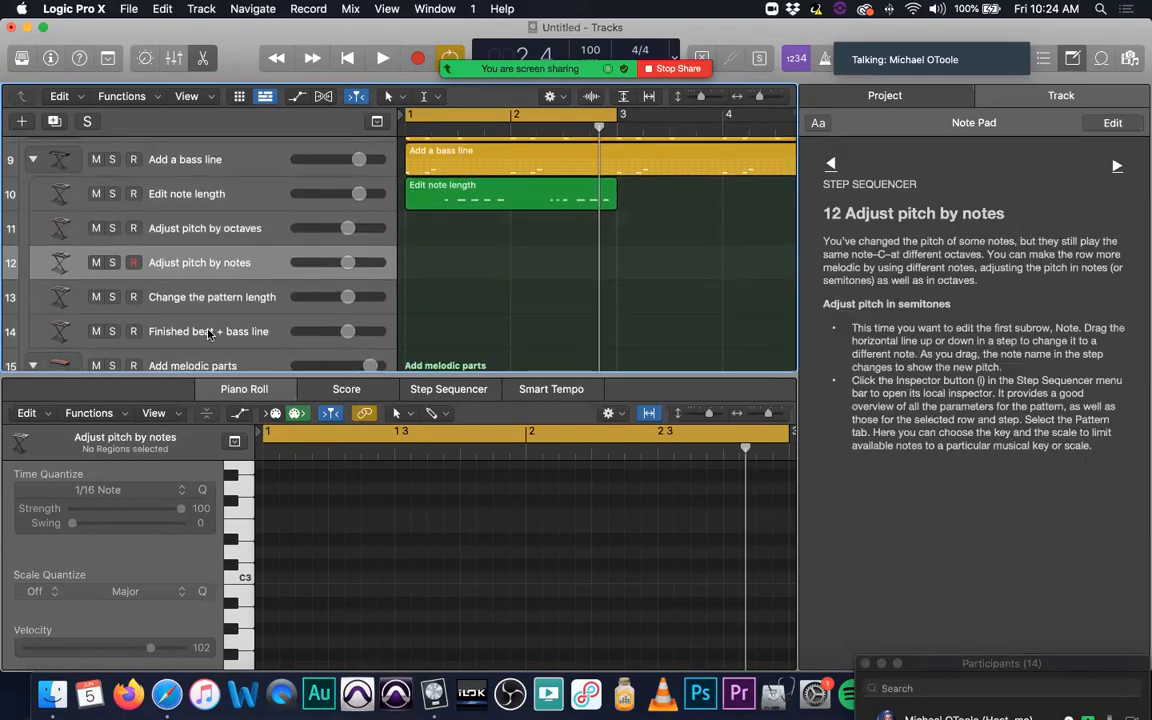
pyautogui.scroll(-1, 210, 320)
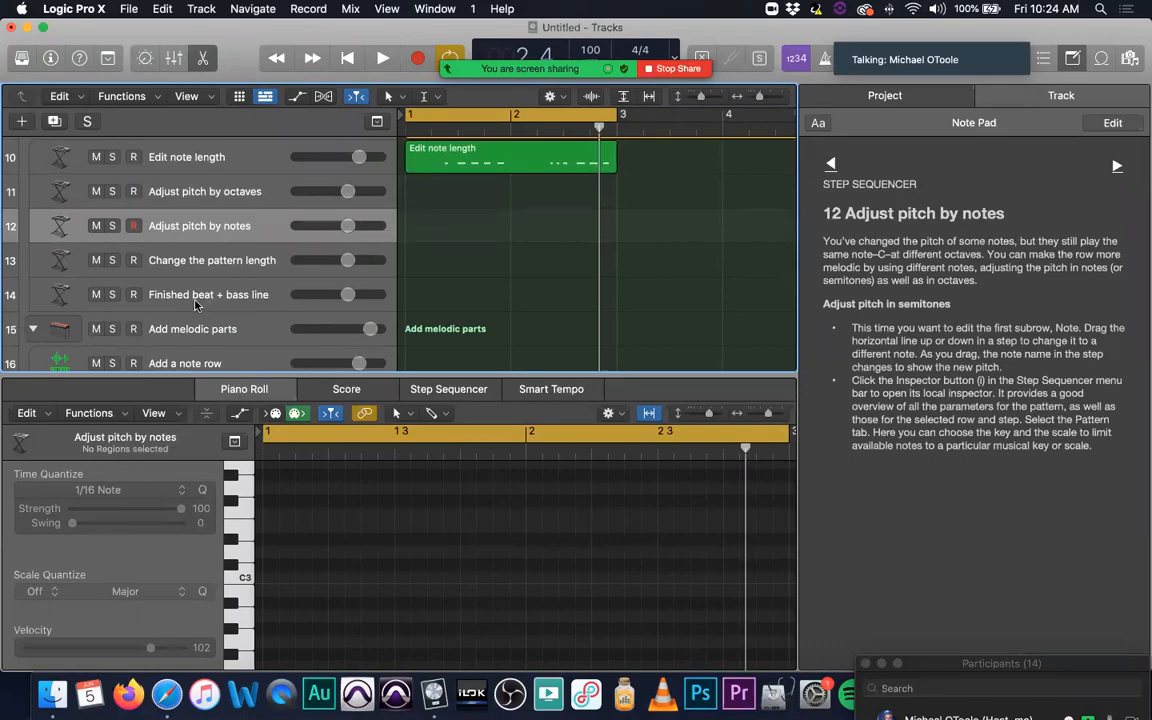
pyautogui.scroll(3, 127, 288)
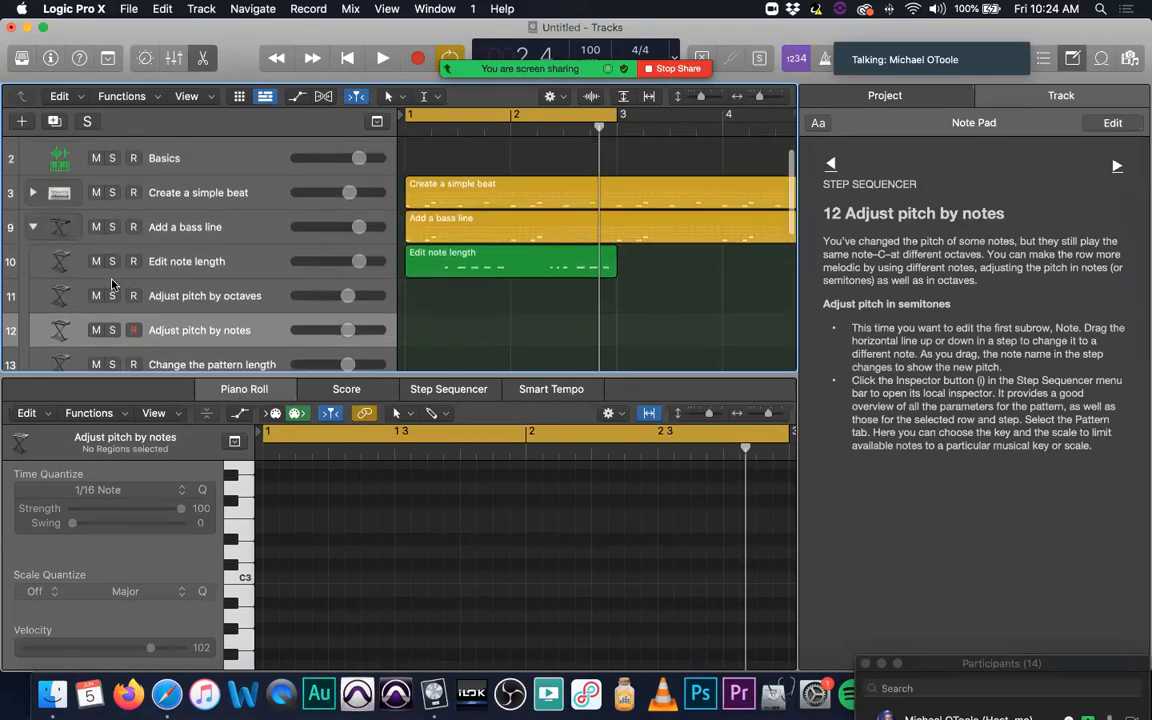
# Step: Collapse the Add a bass line stack, select the Add melodic parts track and rehearse its sound over playback from bar 1
pyautogui.click(34, 228)
pyautogui.click(267, 263)
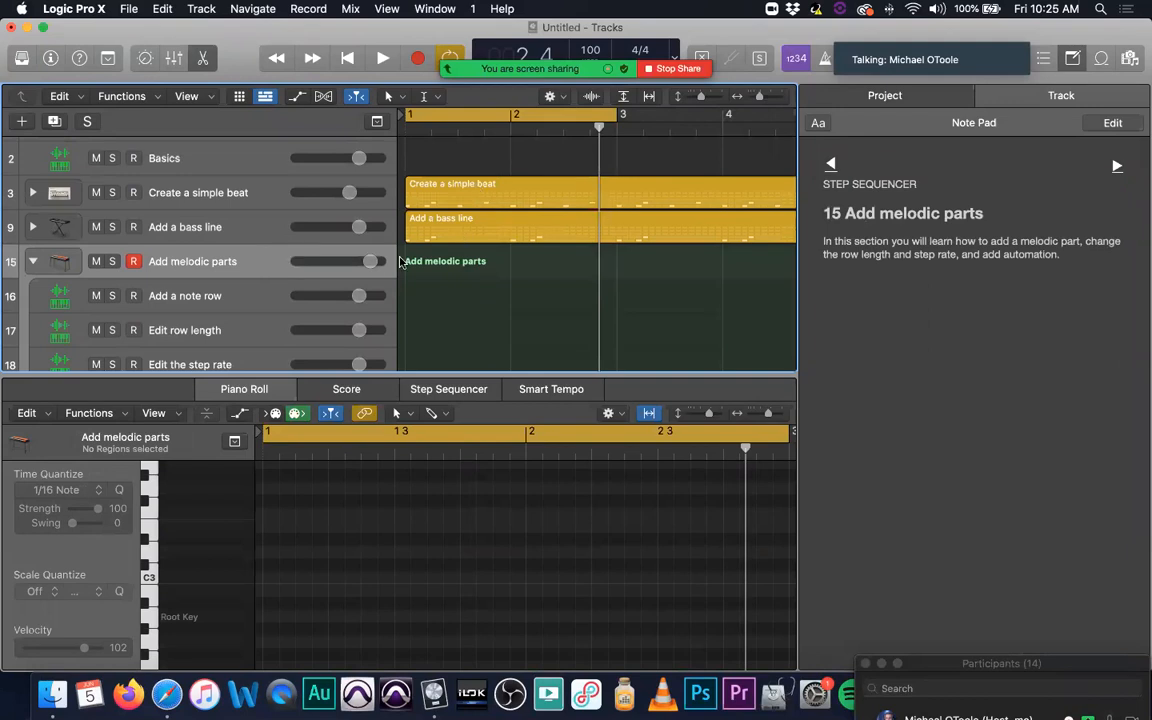
pyautogui.press('Return')
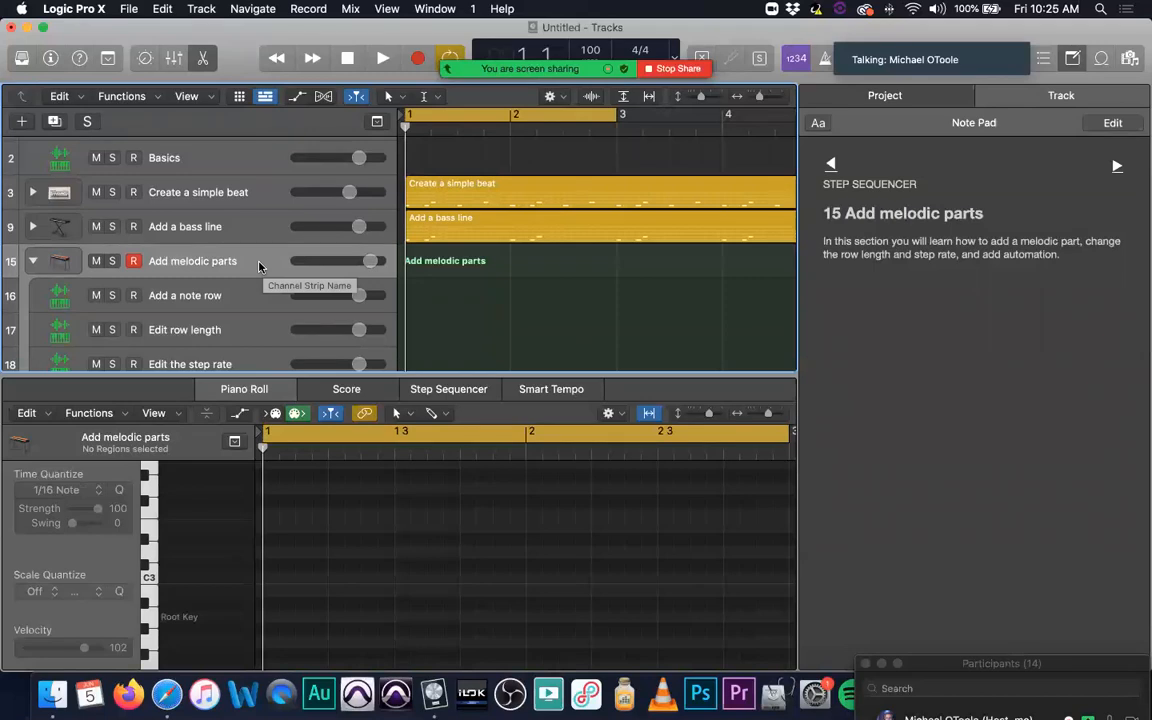
pyautogui.press('super+k')
pyautogui.moveTo(407, 325); pyautogui.dragTo(462, 291)
pyautogui.press('super+k')
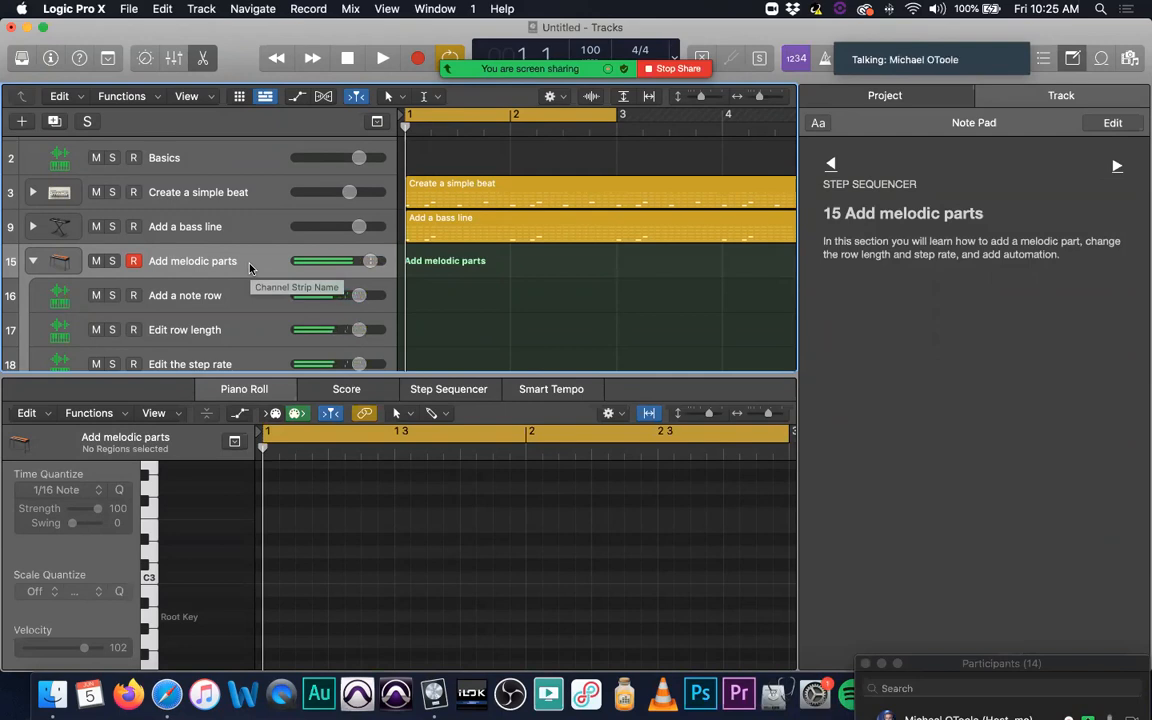
pyautogui.press('space')
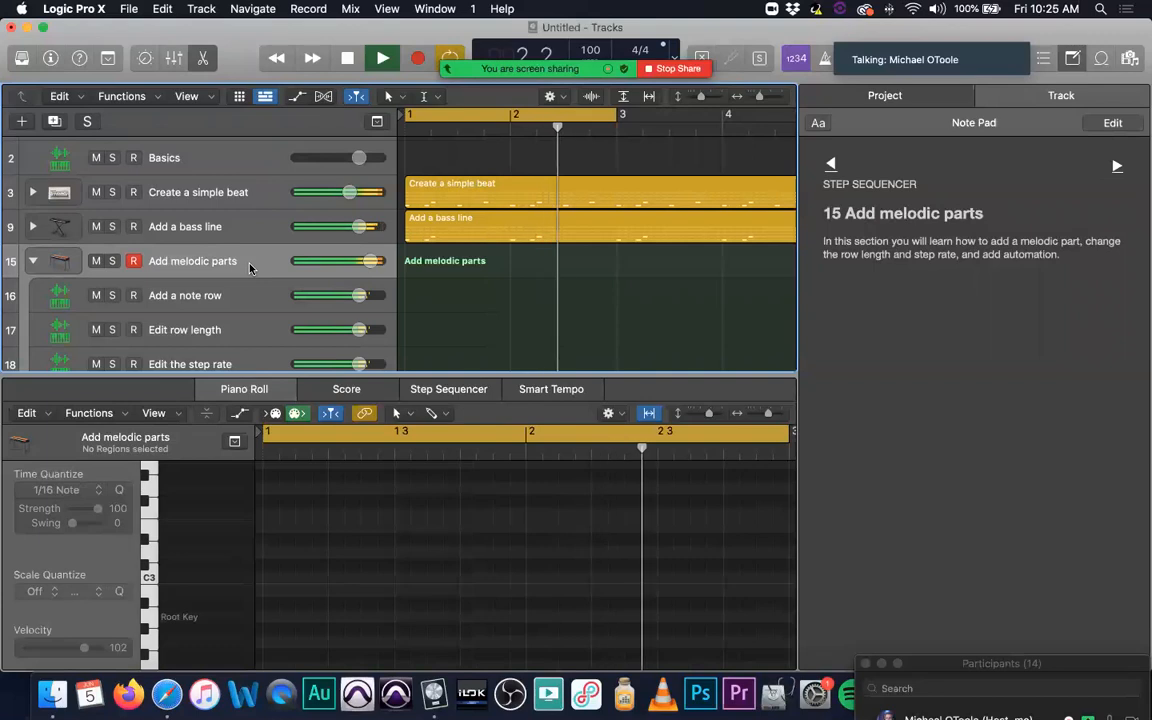
pyautogui.press('space')
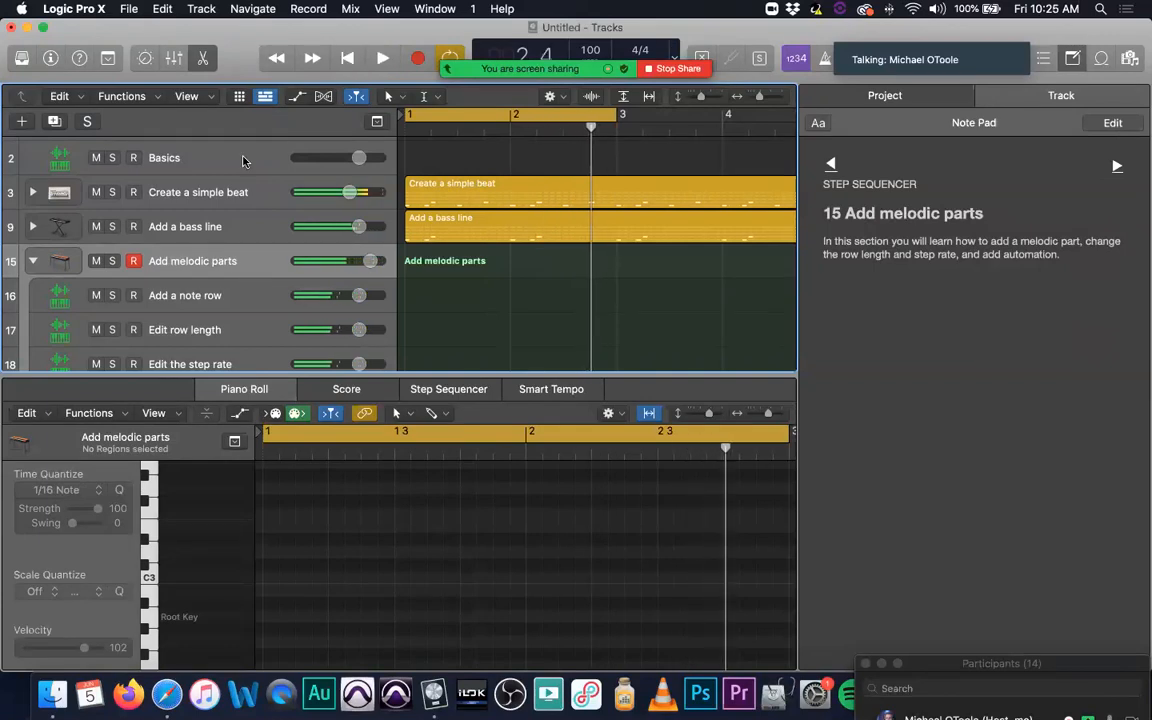
# Step: Record a two-bar MIDI melody on the Add melodic parts track over the beat and bass line
pyautogui.click(418, 57)
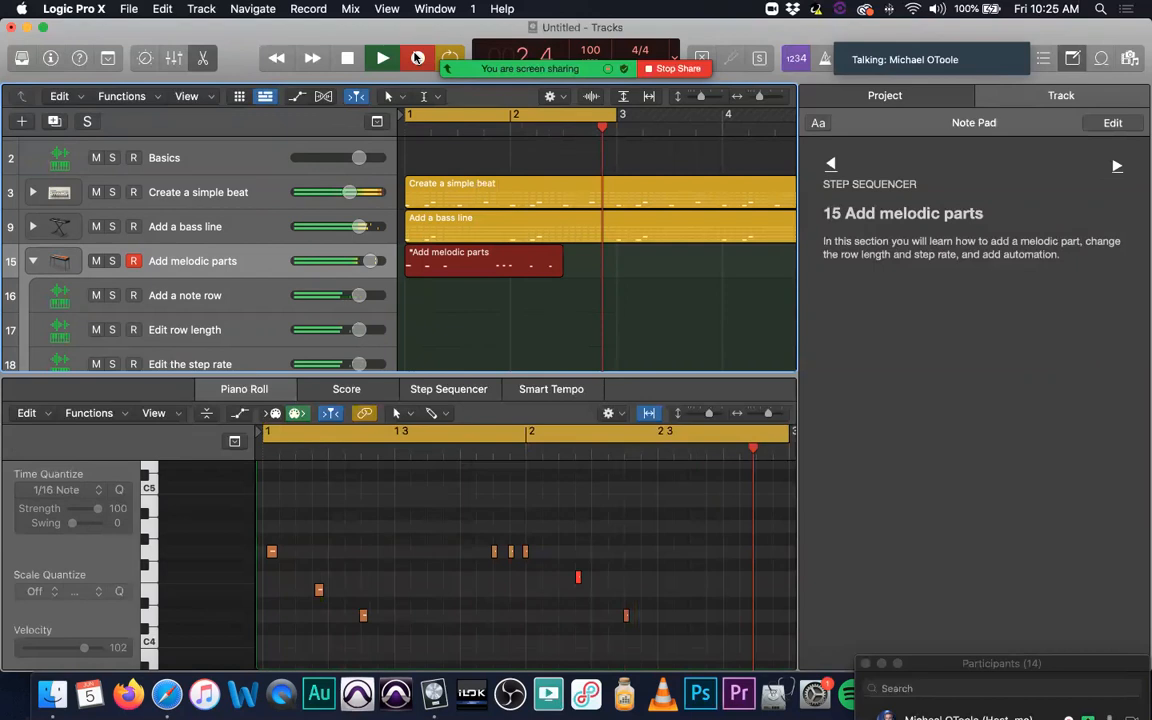
pyautogui.press('space')
pyautogui.press('space')
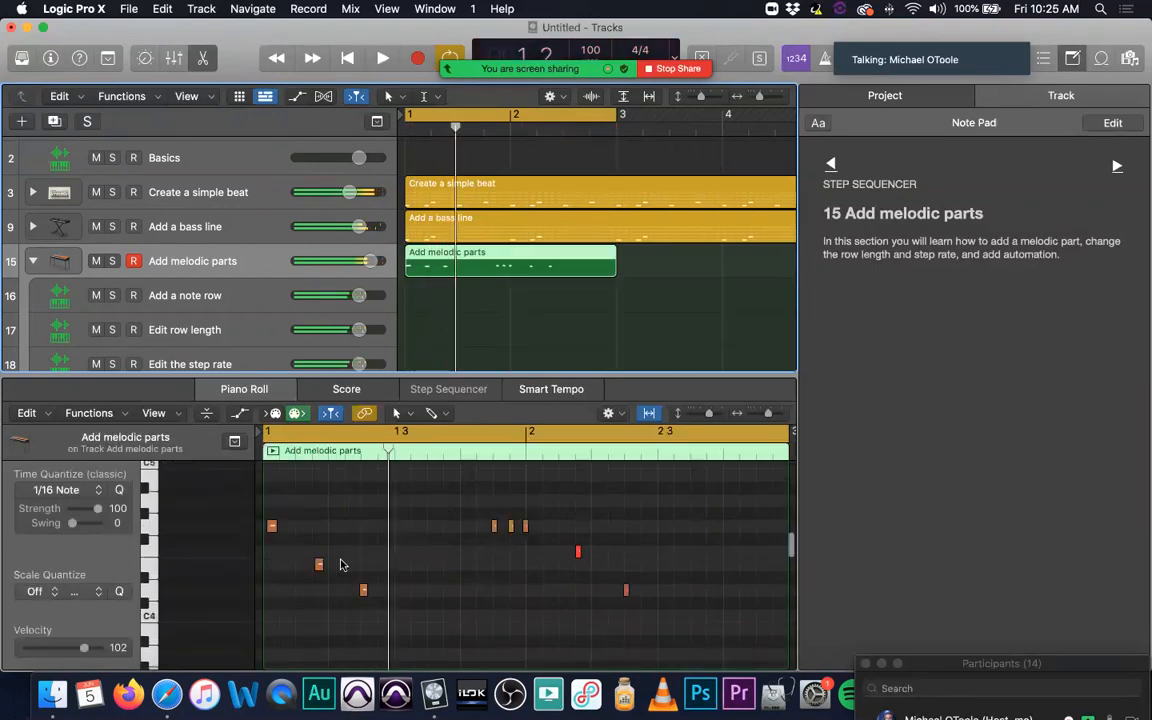
# Step: Raise the melody's second note by one semitone, quantize all its notes to 1/16 notes and check the result in playback
pyautogui.moveTo(320, 568); pyautogui.dragTo(320, 551)
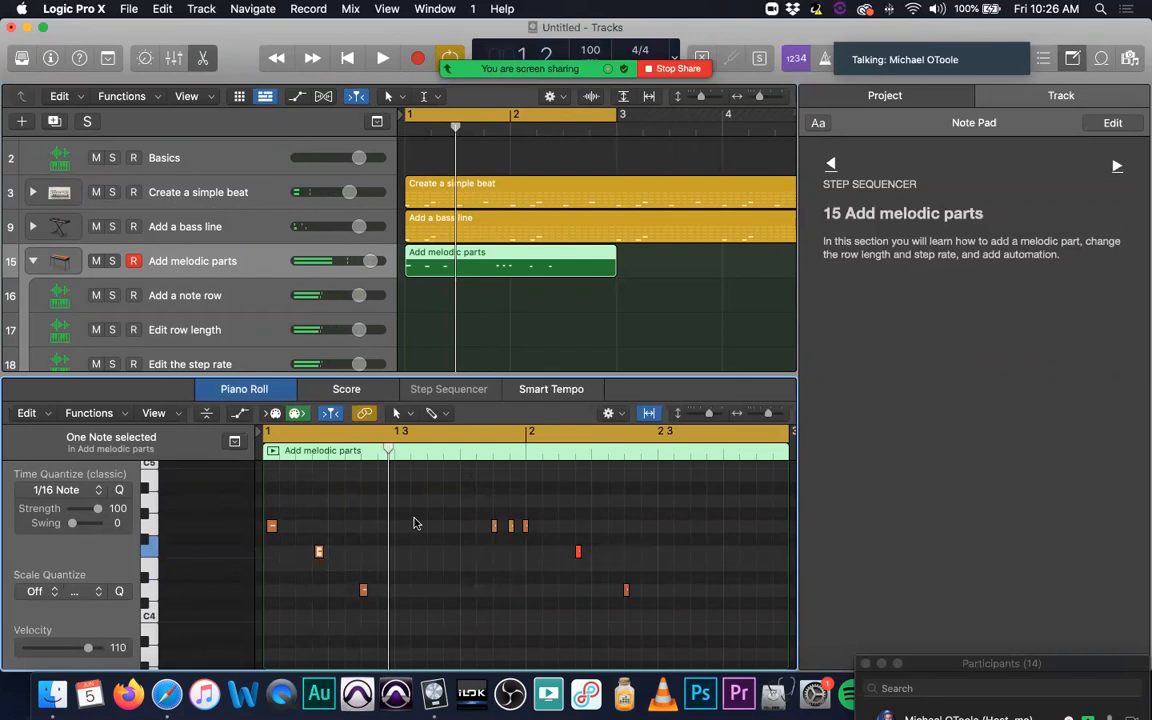
pyautogui.press('super+a')
pyautogui.click(119, 490)
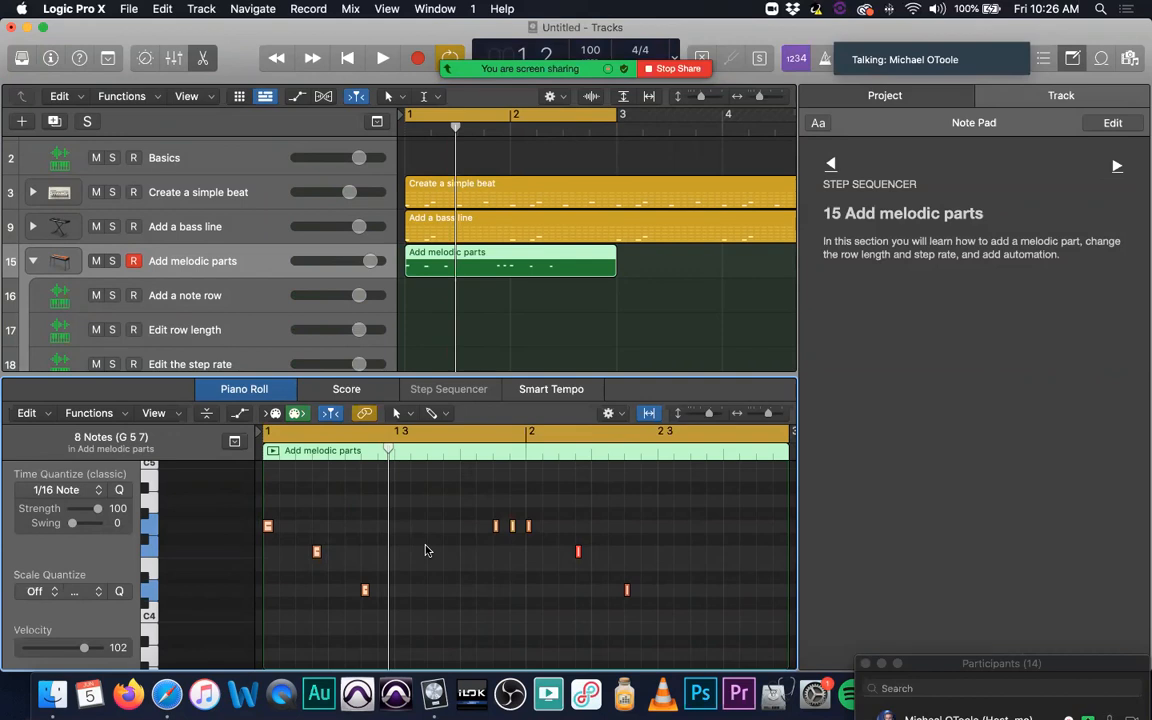
pyautogui.press('space')
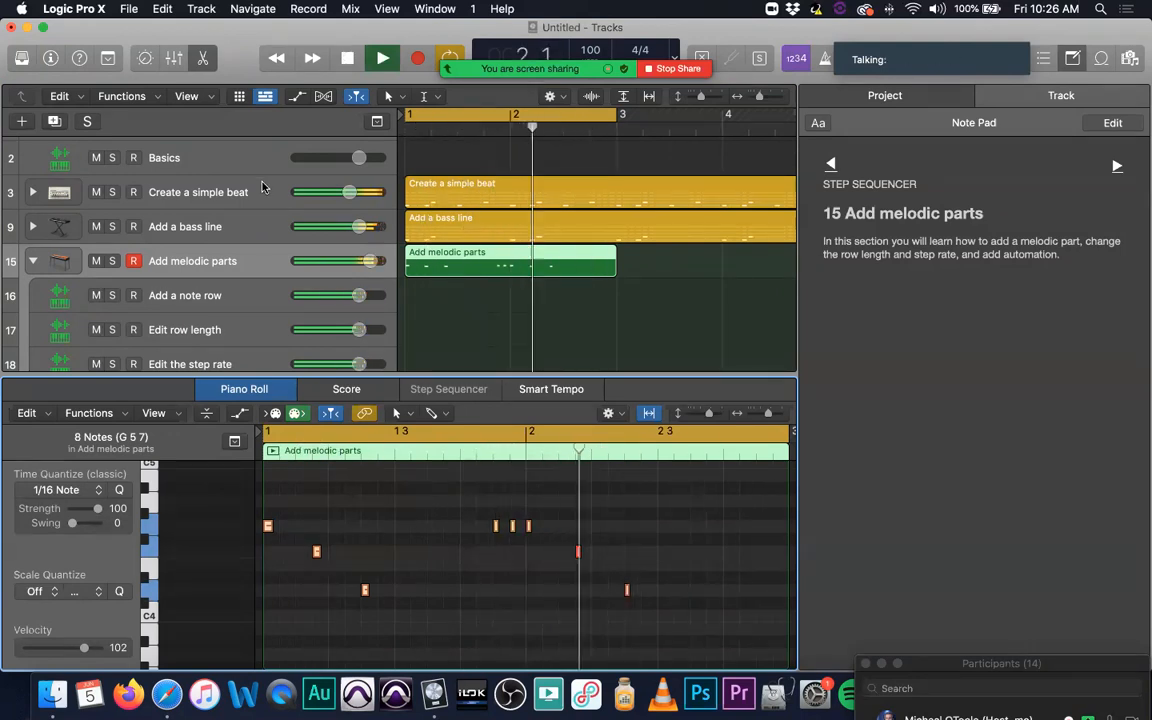
pyautogui.press('space')
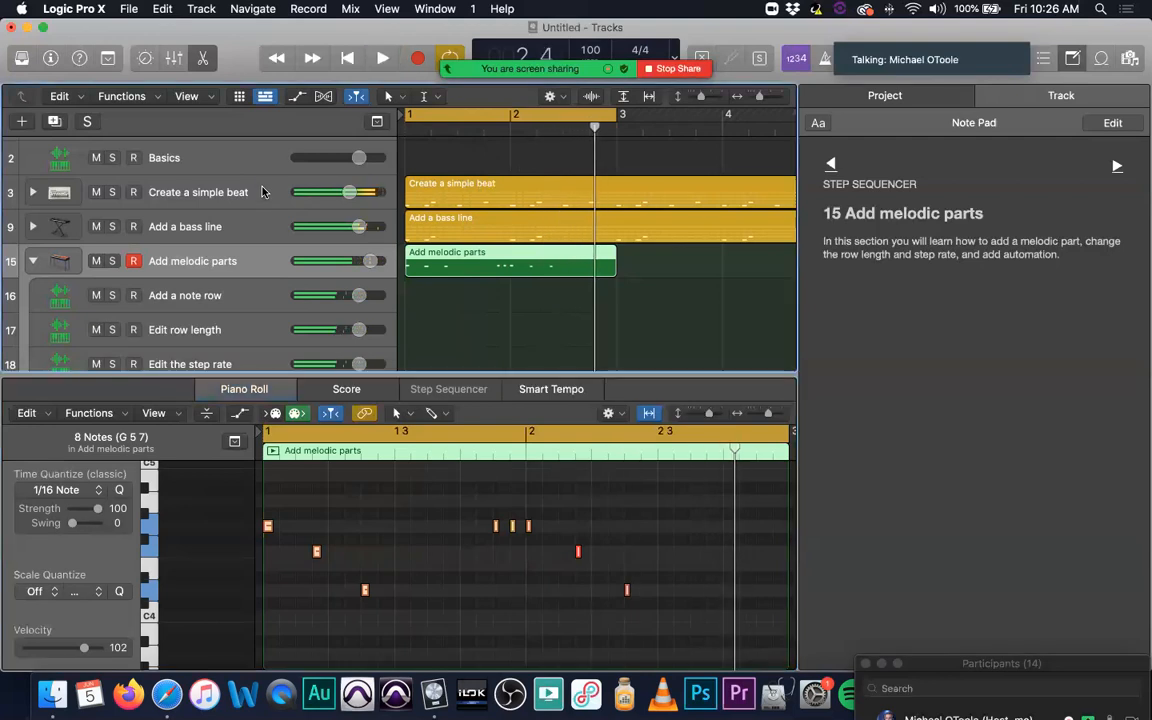
# Step: Show the Library for the Create a simple beat track and change the track icon to the black TR-808 drum machine
pyautogui.click(263, 192)
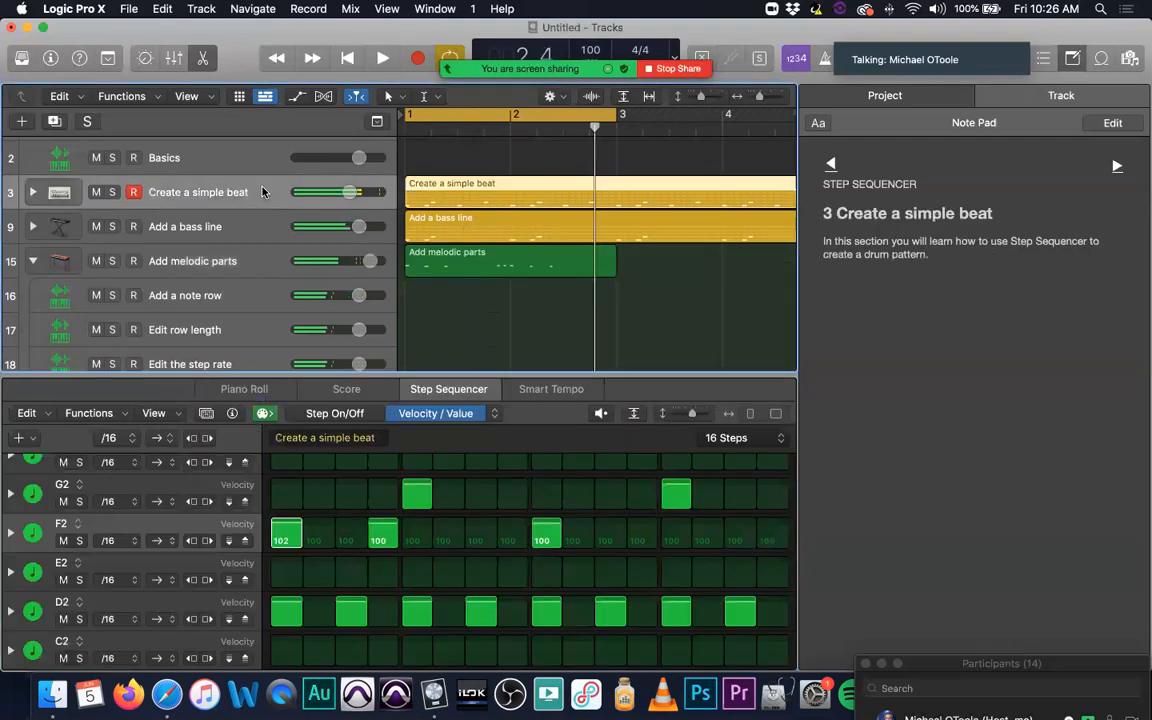
pyautogui.click(22, 58)
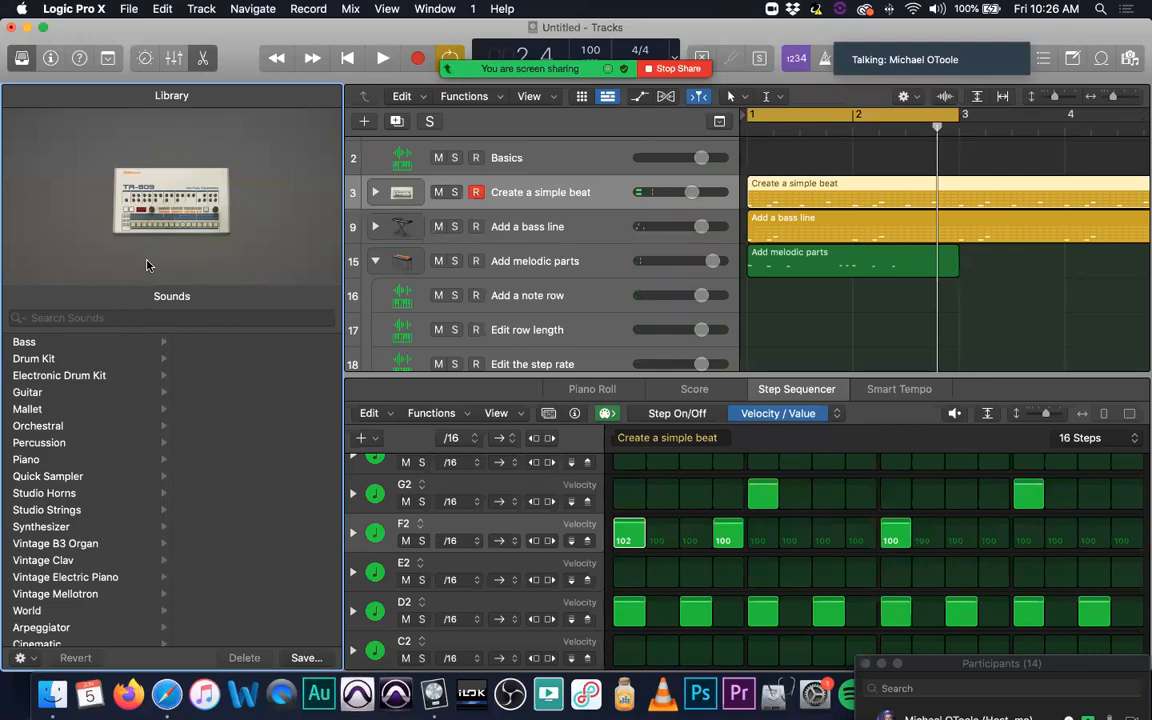
pyautogui.click(400, 193)
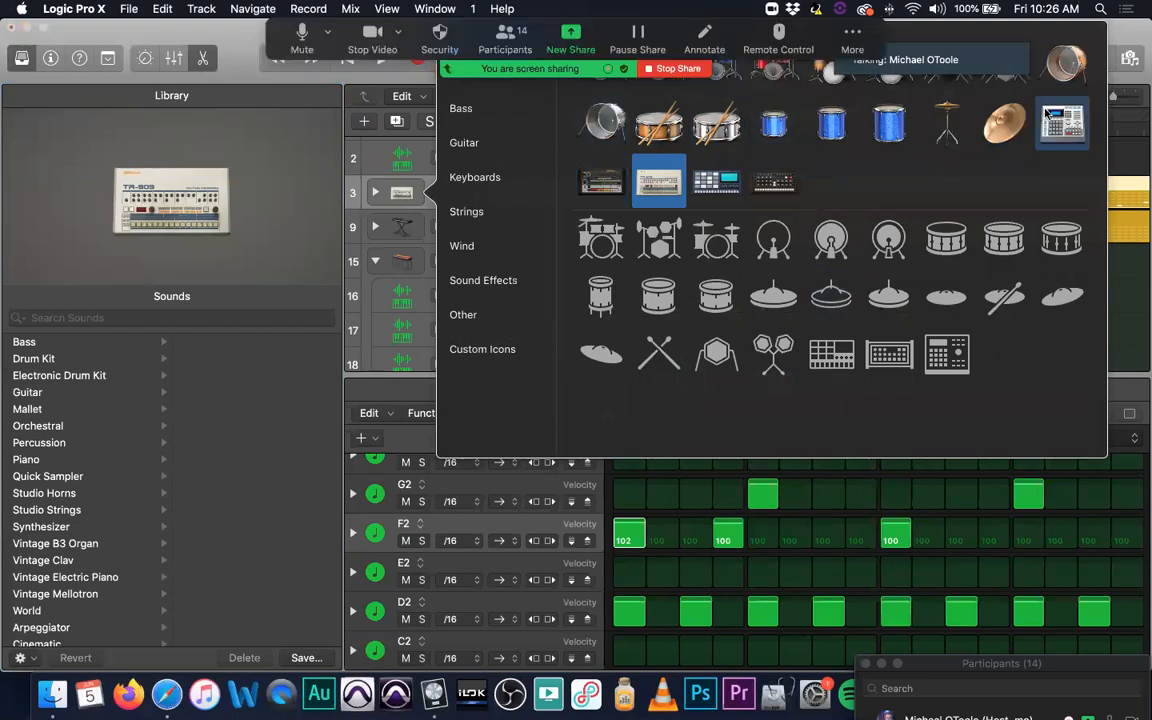
pyautogui.moveTo(240, 35); pyautogui.dragTo(240, 125)
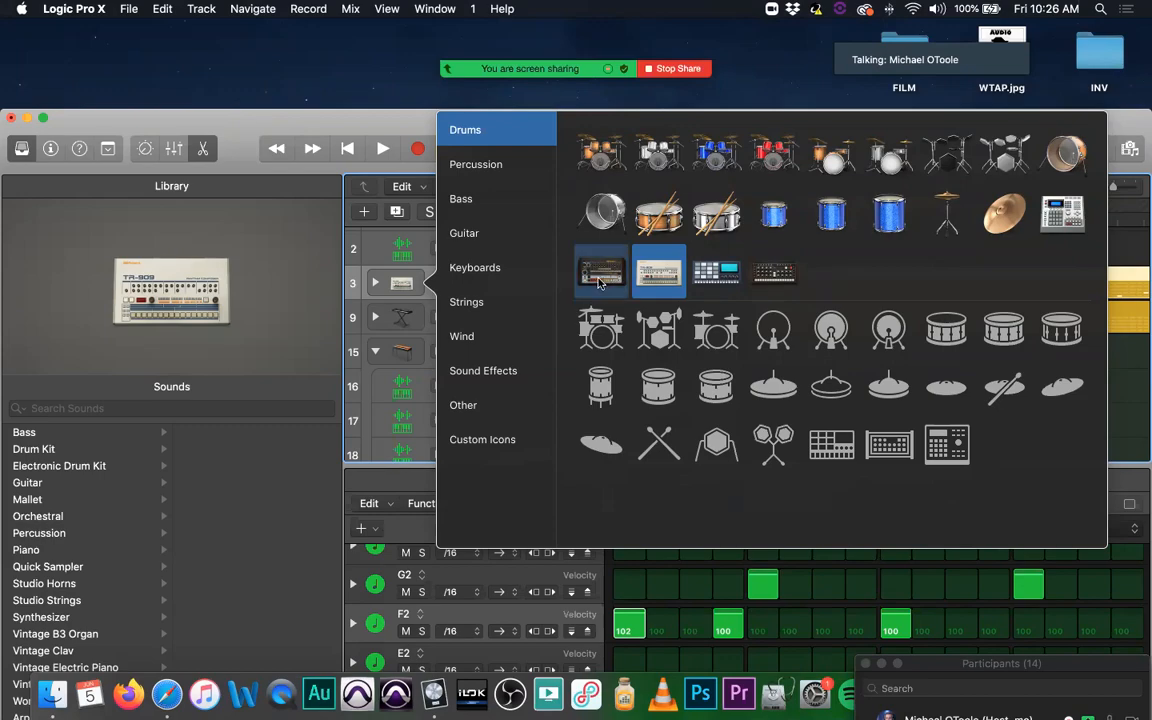
pyautogui.click(600, 283)
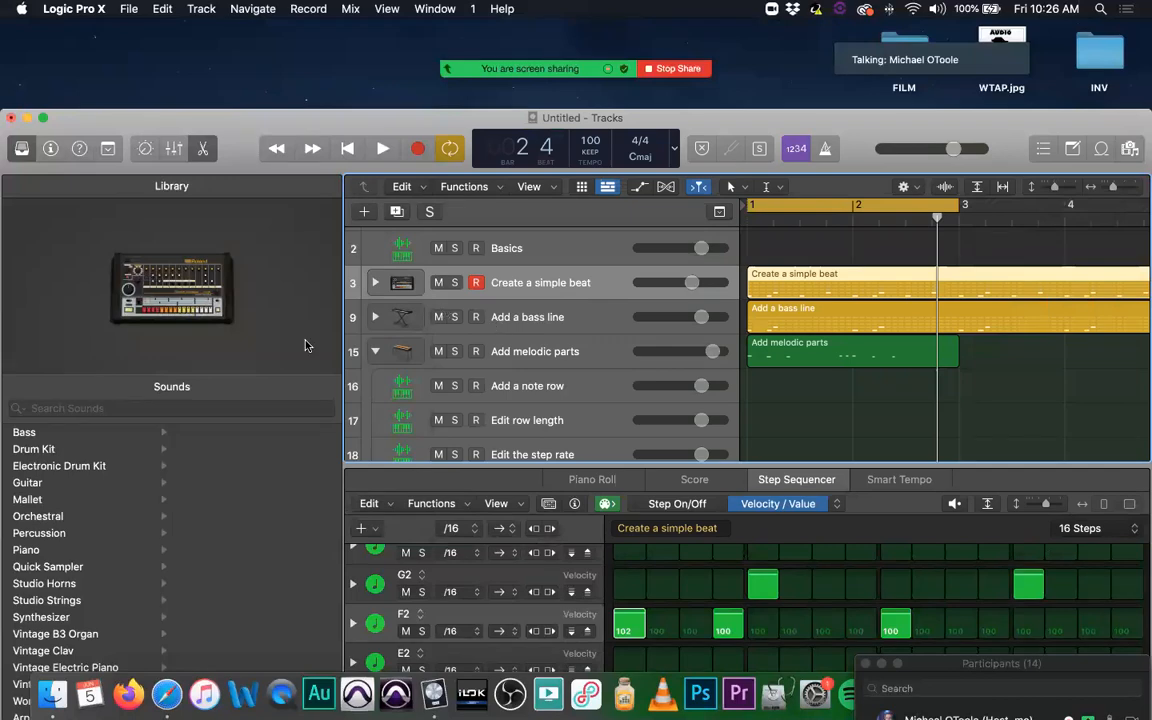
# Step: Change the Create a simple beat icon to the dark drum machine with wooden side panels, leaving the icon chooser closed
pyautogui.click(398, 286)
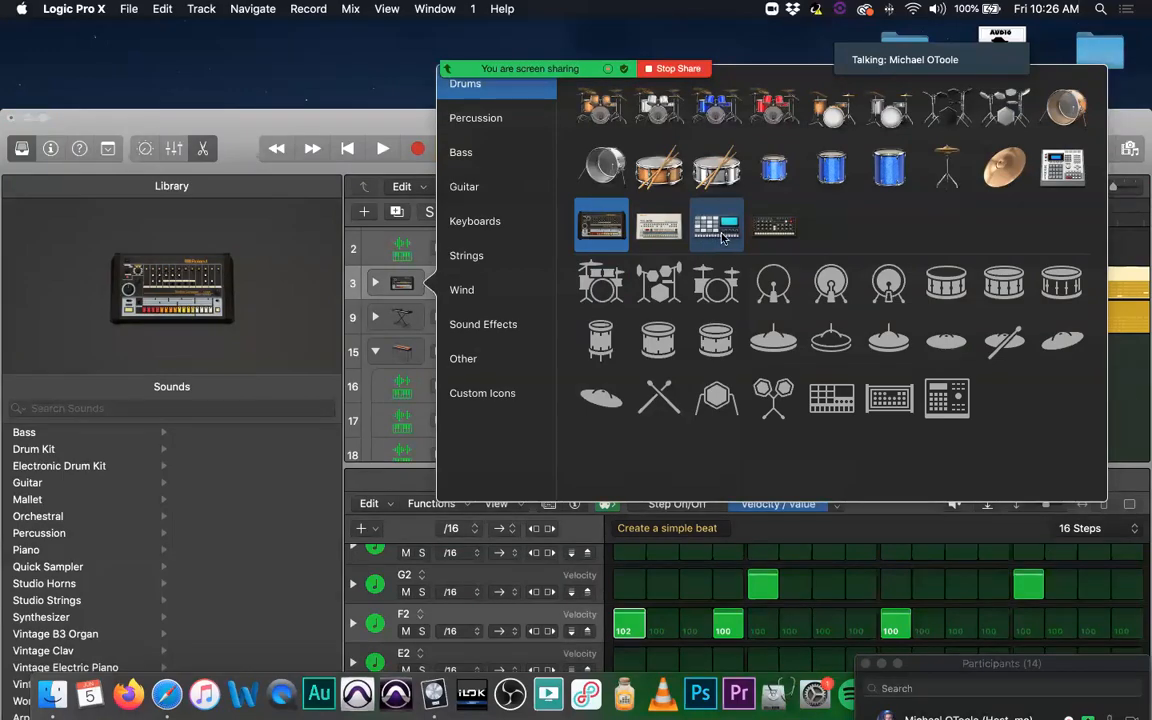
pyautogui.doubleClick(775, 228)
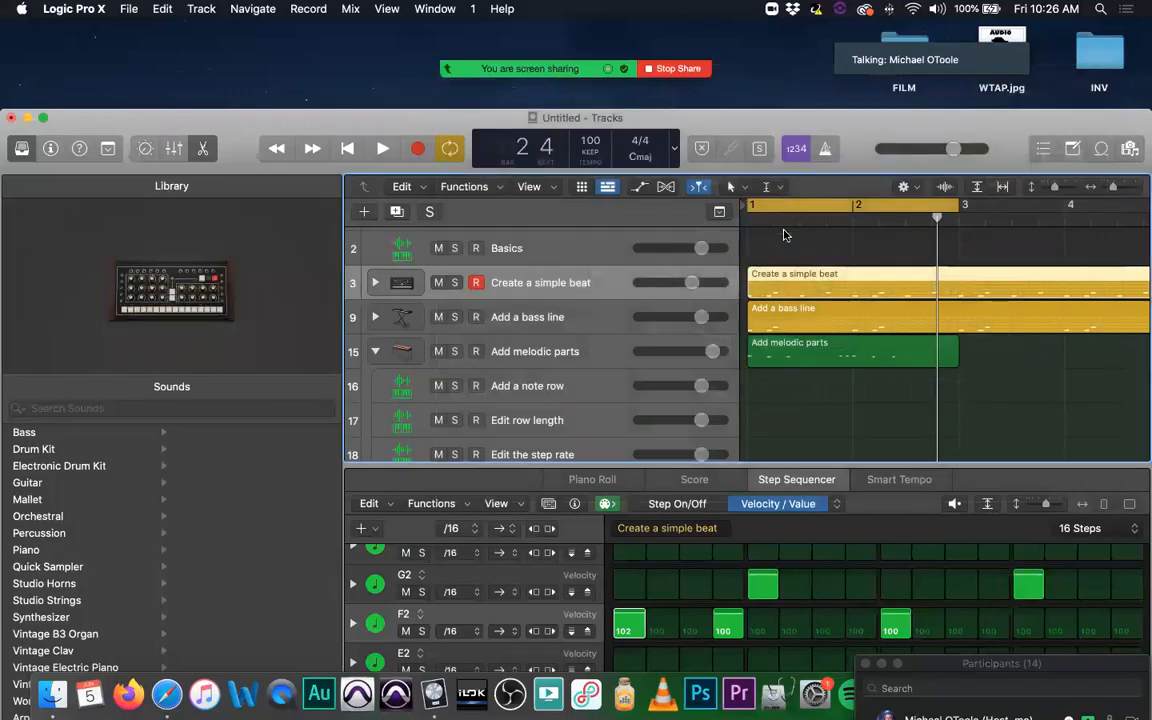
pyautogui.click(400, 286)
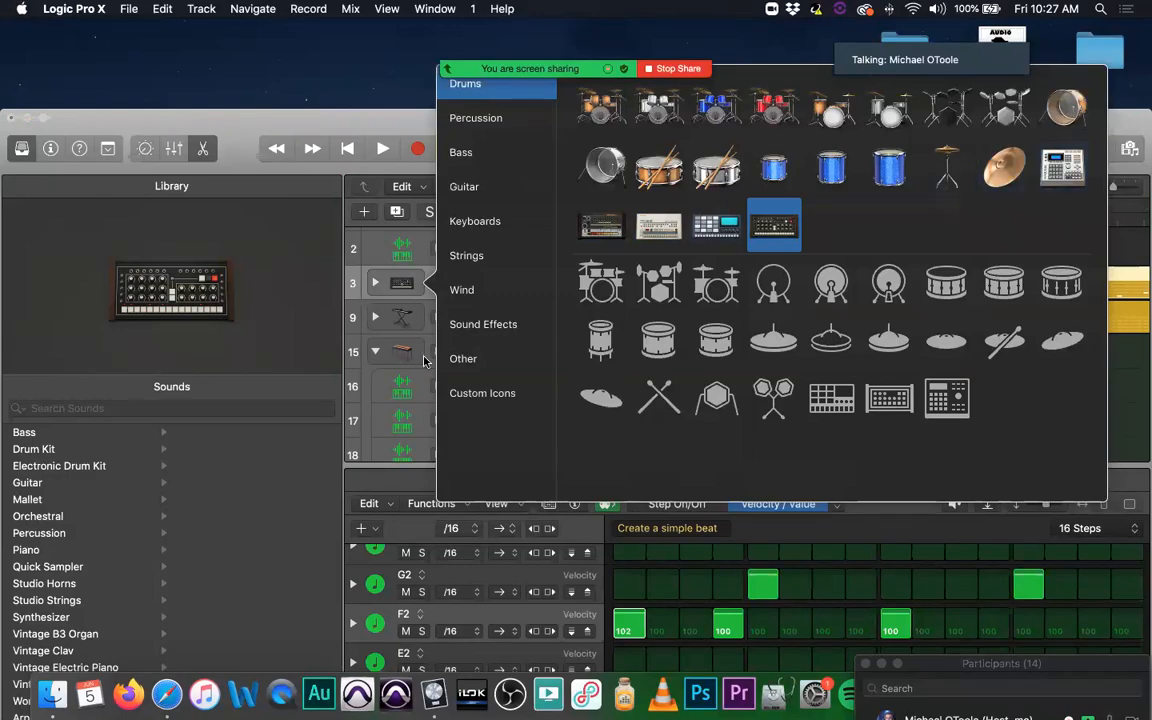
pyautogui.click(265, 424)
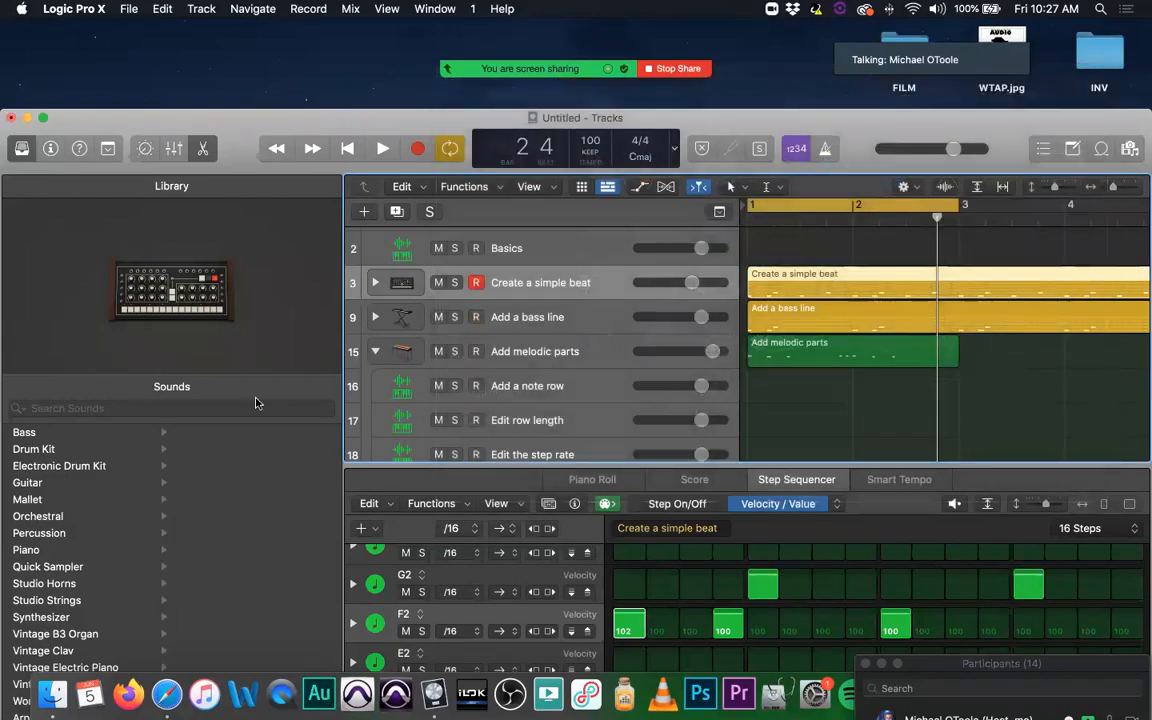
# Step: Play the arrangement briefly, and load the Modern CR-8000 electronic drum kit on the Create a simple beat track
pyautogui.press('space')
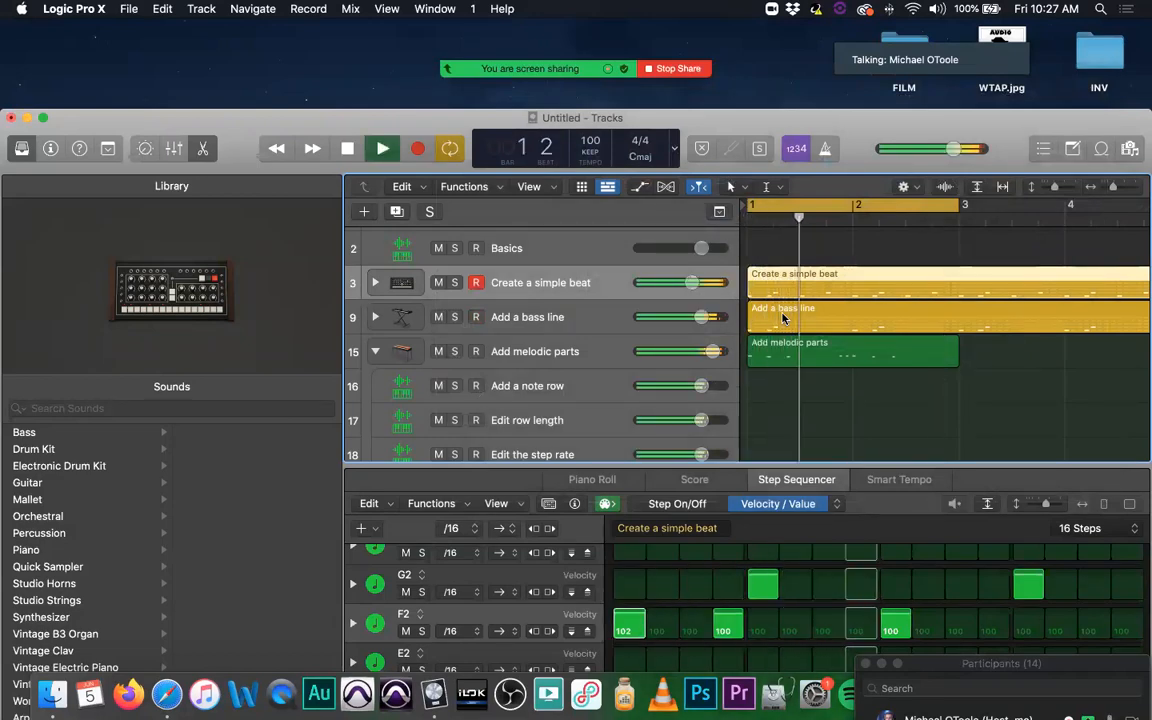
pyautogui.press('space')
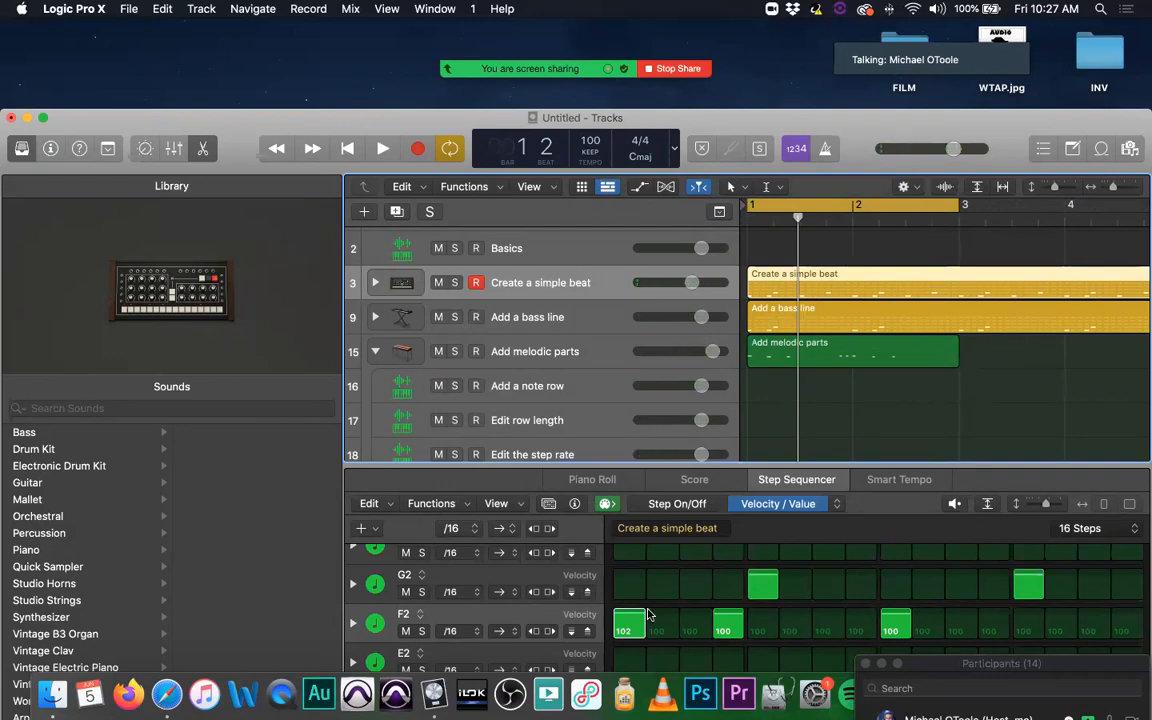
pyautogui.click(85, 465)
pyautogui.scroll(-10, 238, 495)
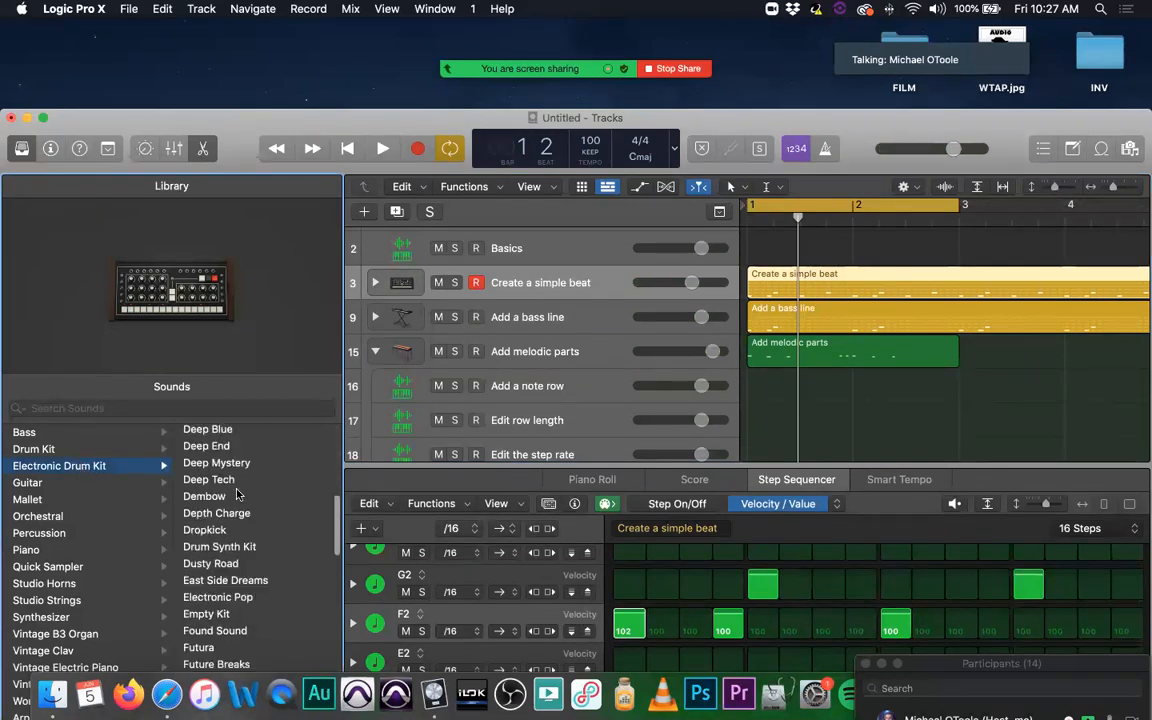
pyautogui.scroll(-10, 238, 495)
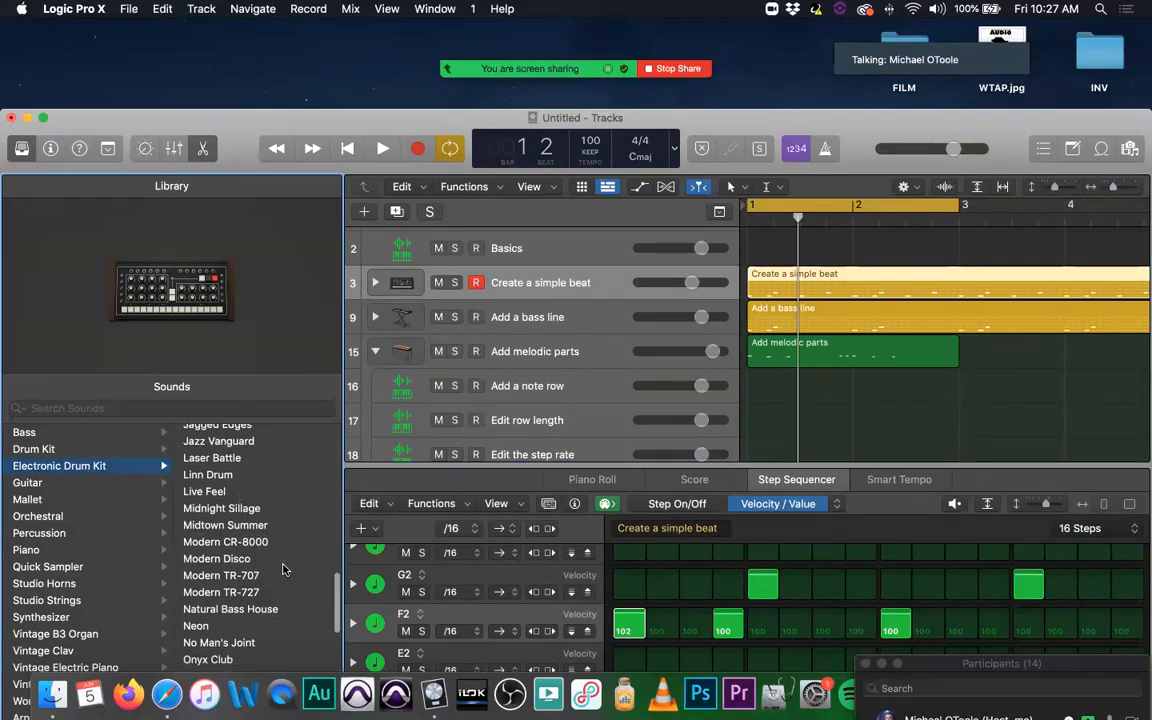
pyautogui.click(259, 543)
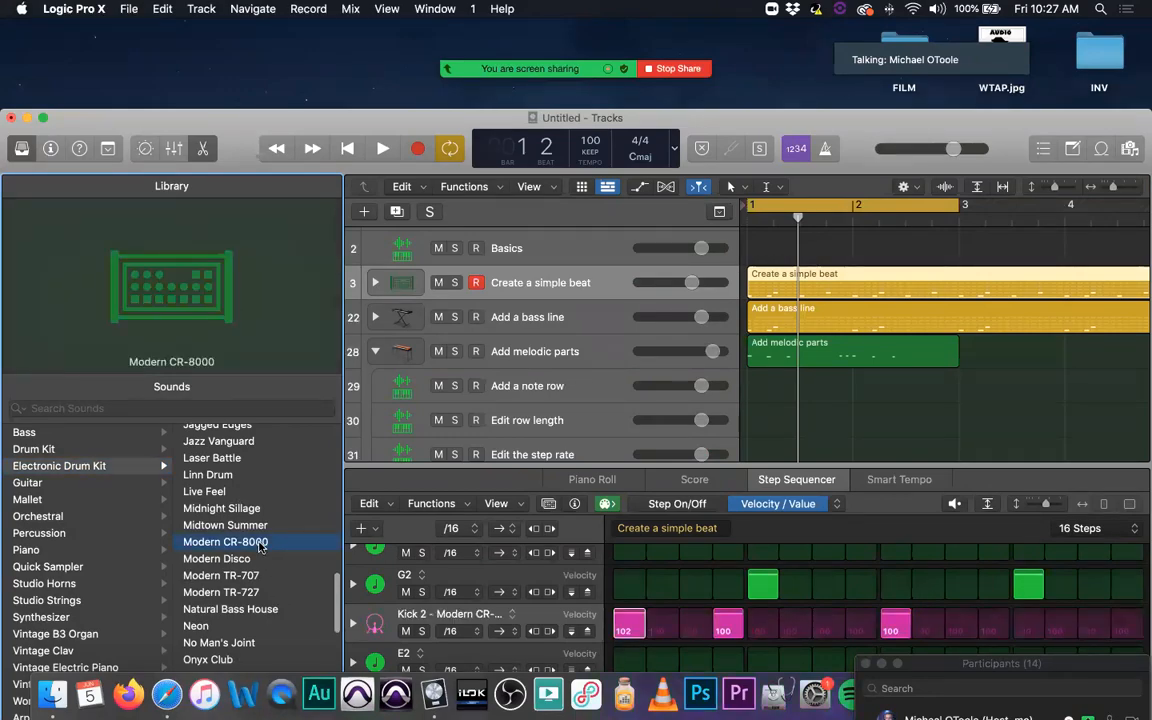
# Step: Play the loop with the Modern CR-8000 kit, and try the Onyx Club electronic kit on the beat track in playback
pyautogui.press('space')
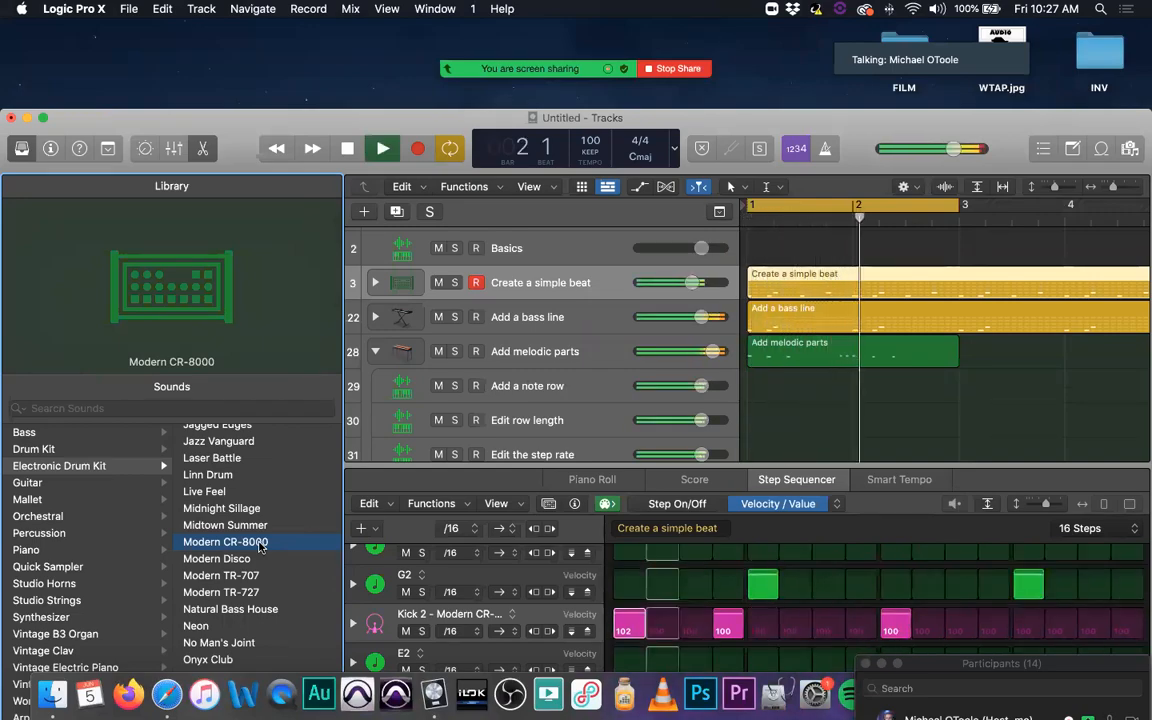
pyautogui.press('space')
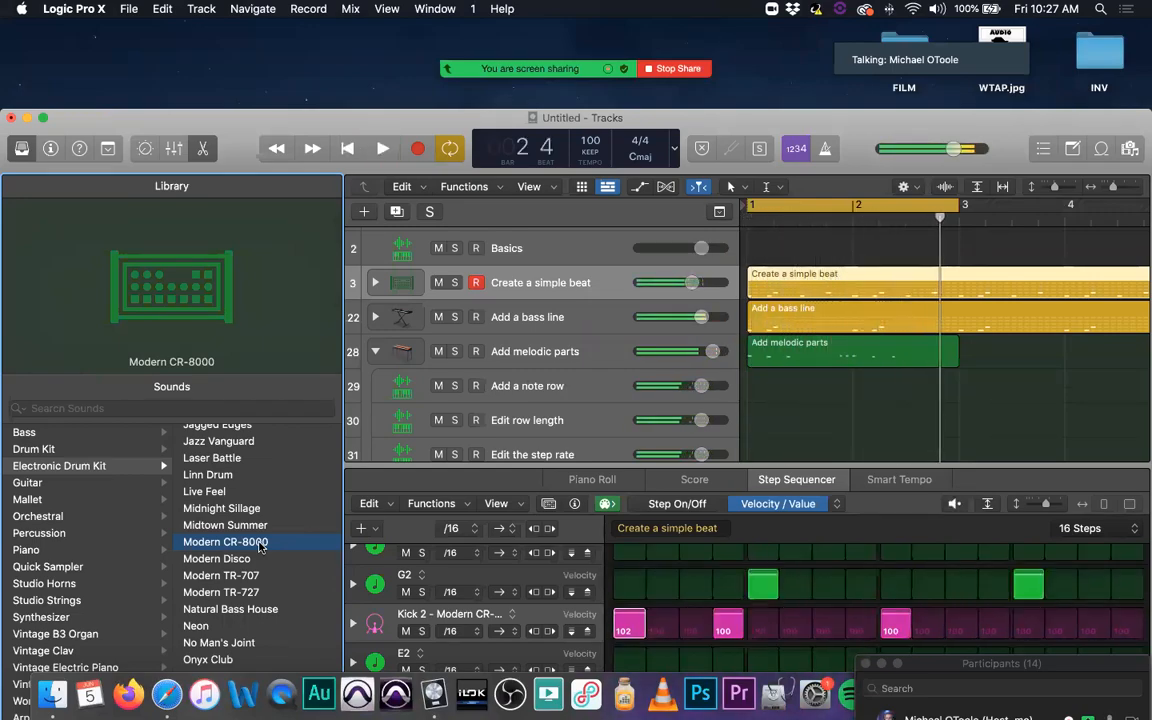
pyautogui.scroll(-5, 245, 570)
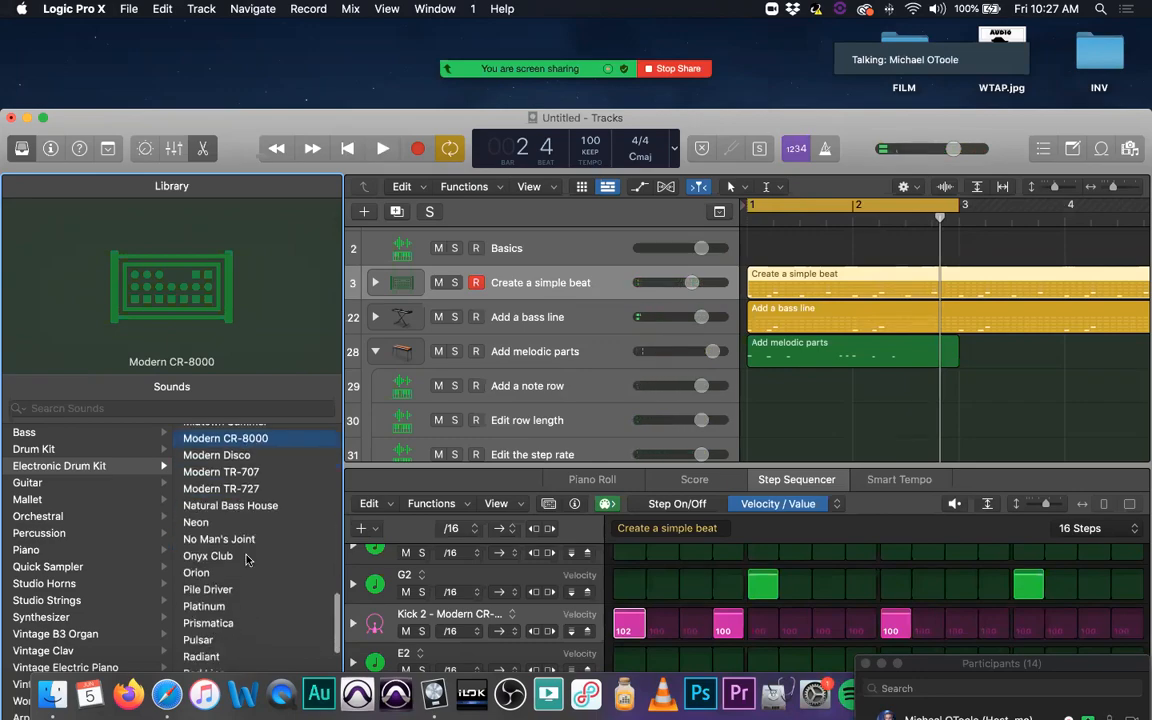
pyautogui.click(236, 558)
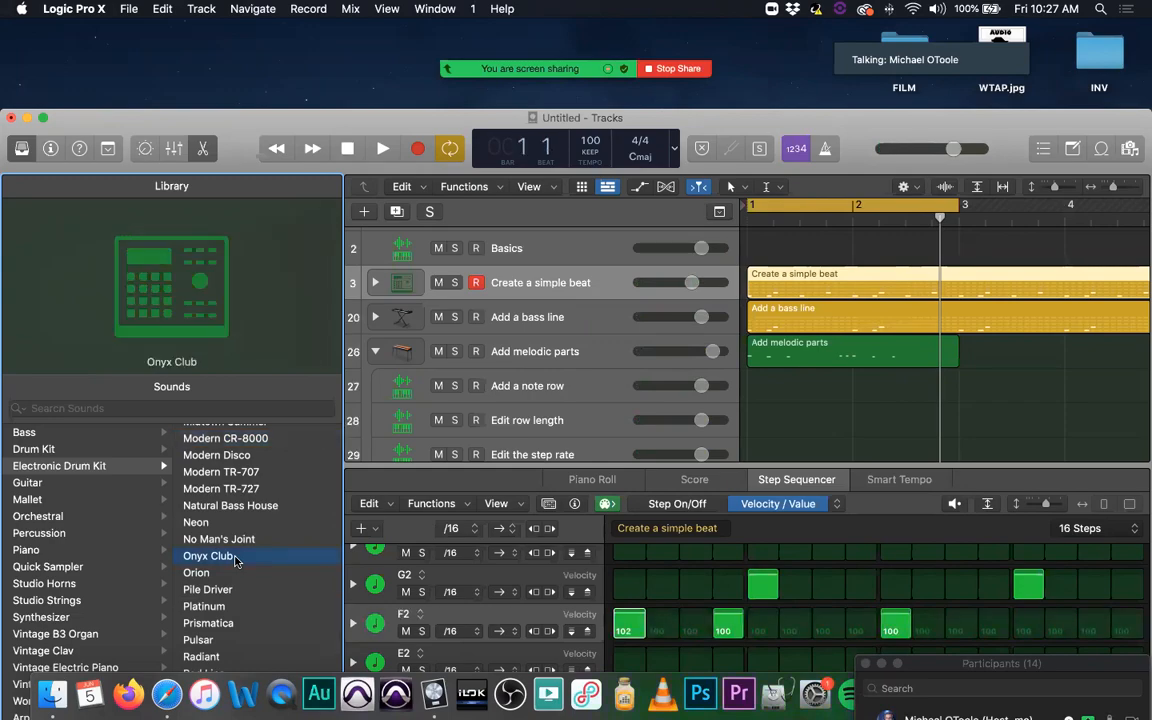
pyautogui.press('space')
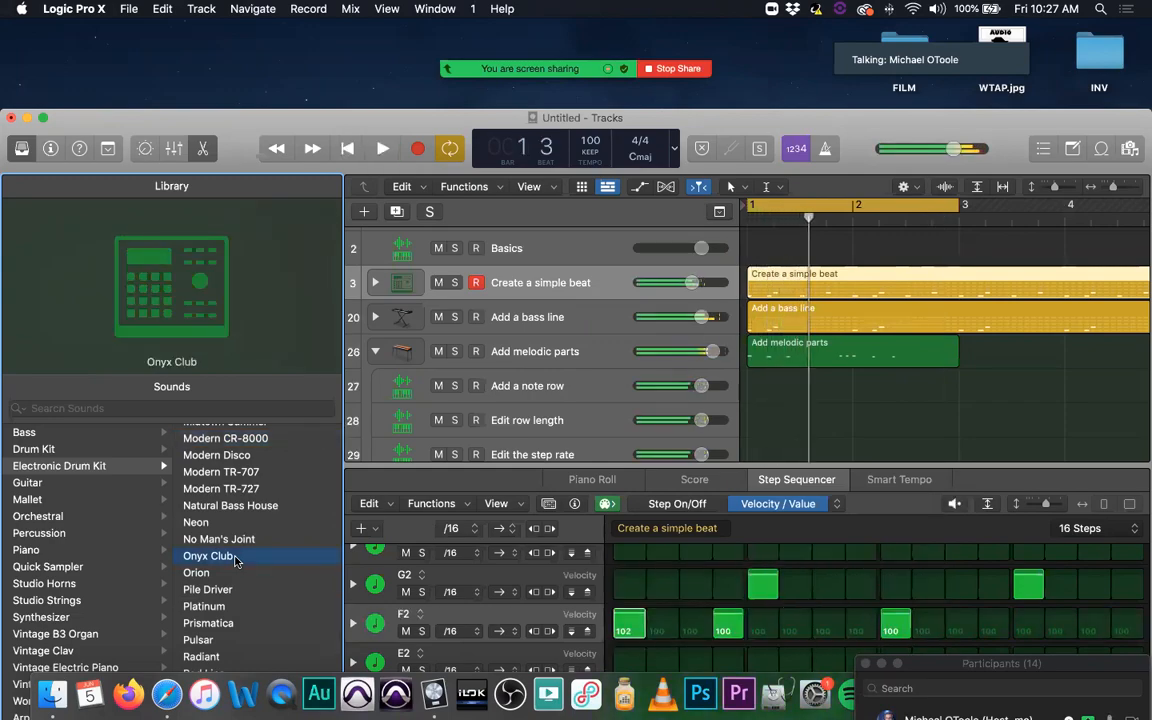
# Step: Load the Prismatica electronic drum kit on the Create a simple beat track and audition it in playback
pyautogui.scroll(-3, 256, 594)
pyautogui.click(250, 576)
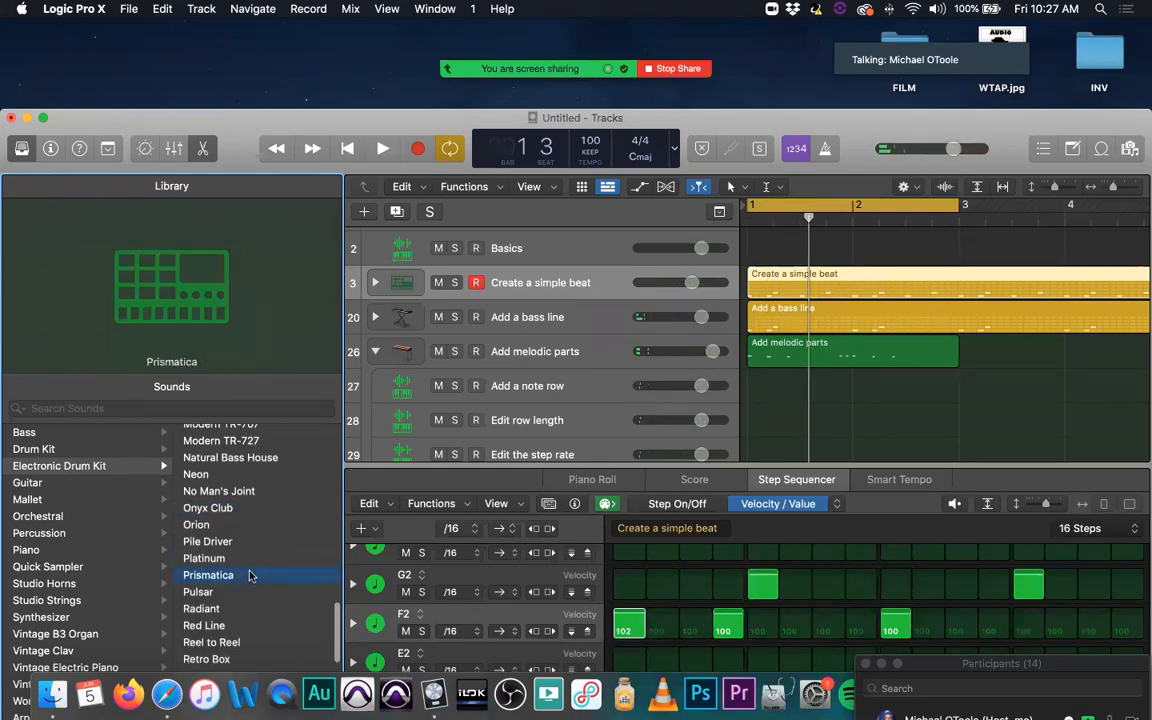
pyautogui.press('space')
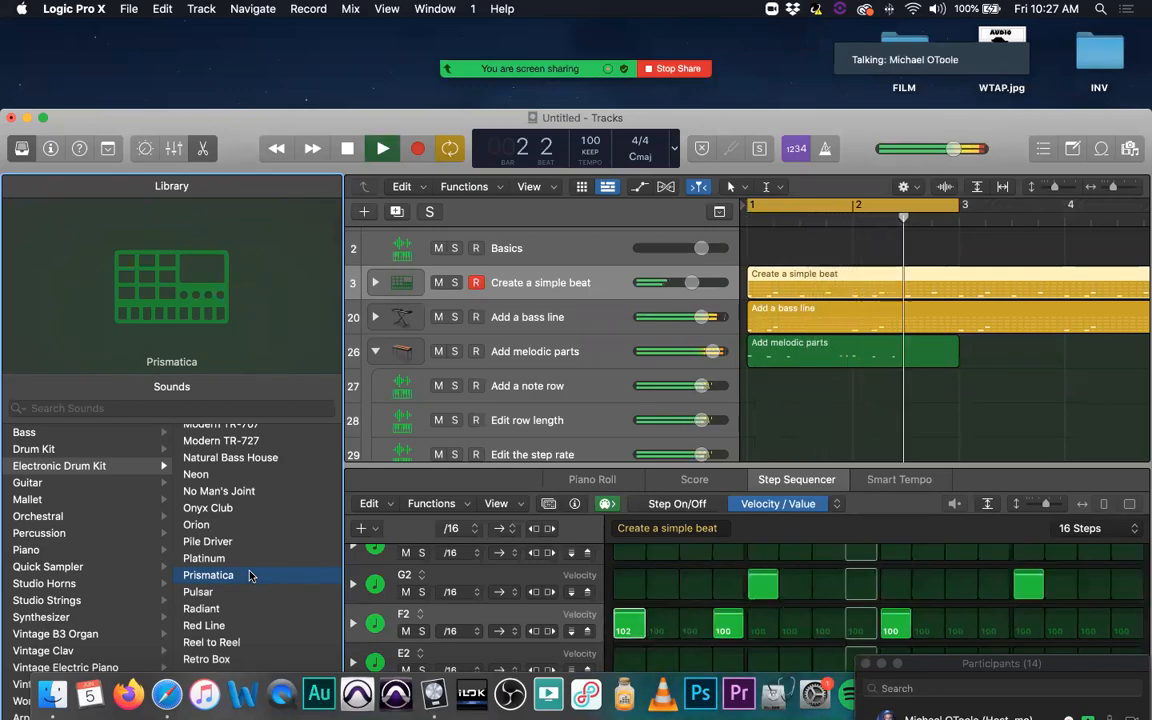
pyautogui.press('space')
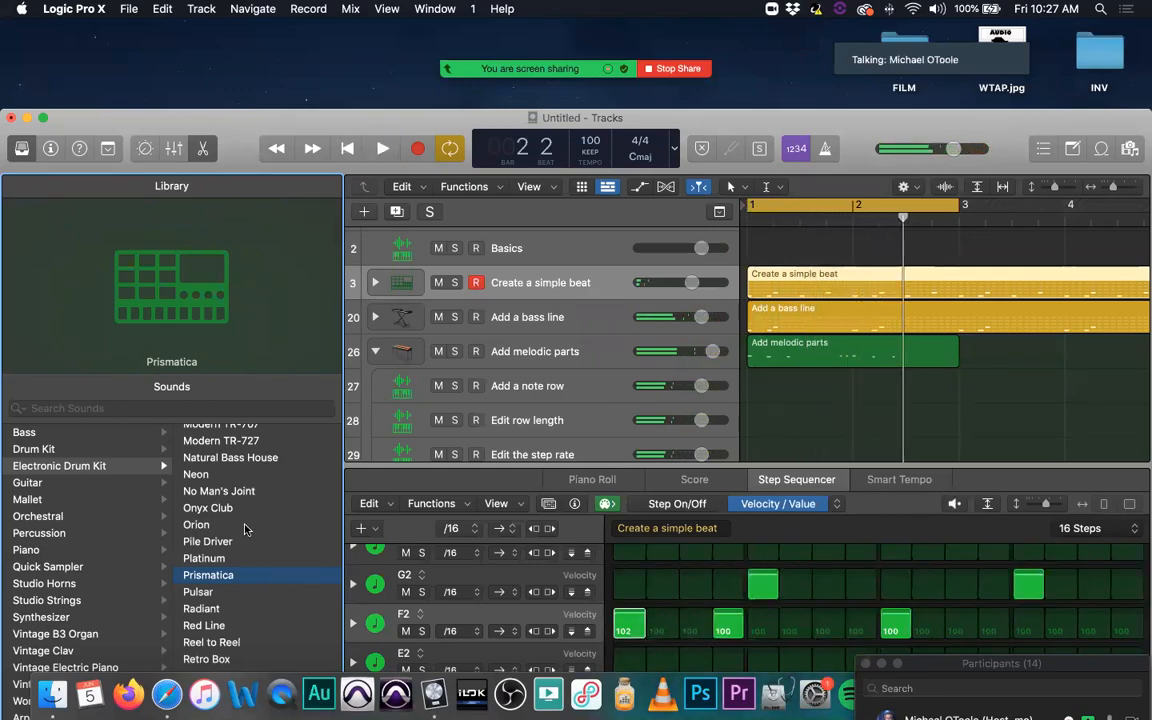
# Step: Audition the Roland TR-909 kit on the beat track, and switch to the Roland TR-808 kit with playback running
pyautogui.scroll(-5, 250, 545)
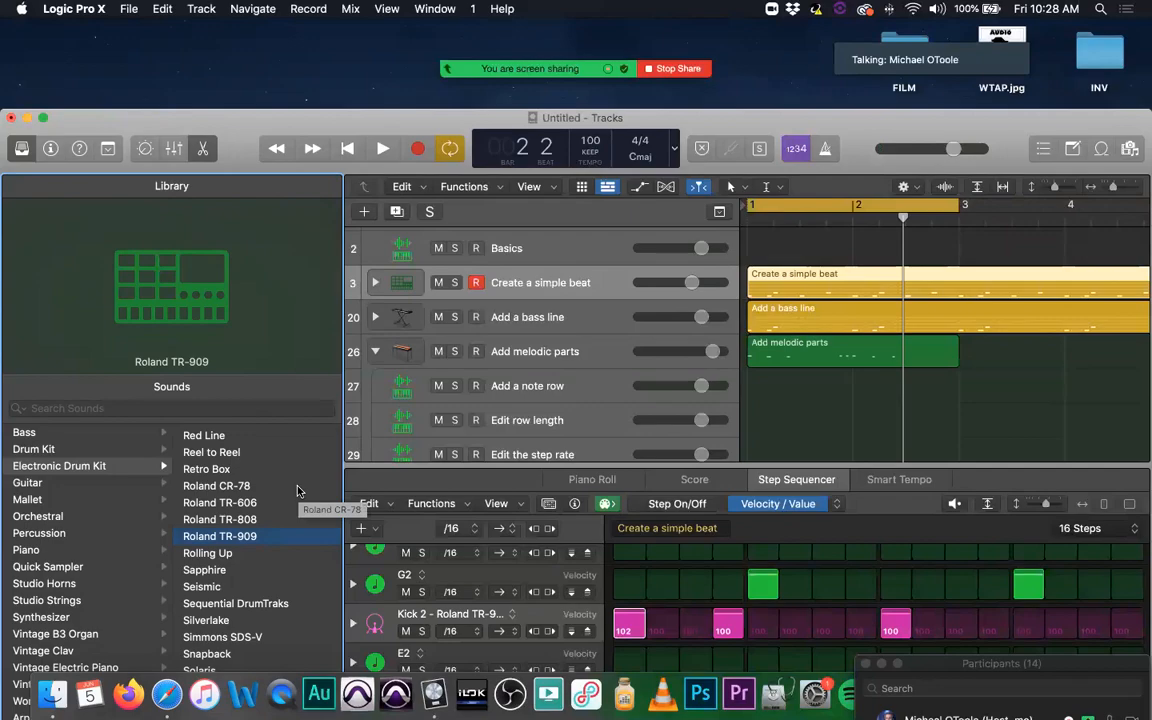
pyautogui.press('space')
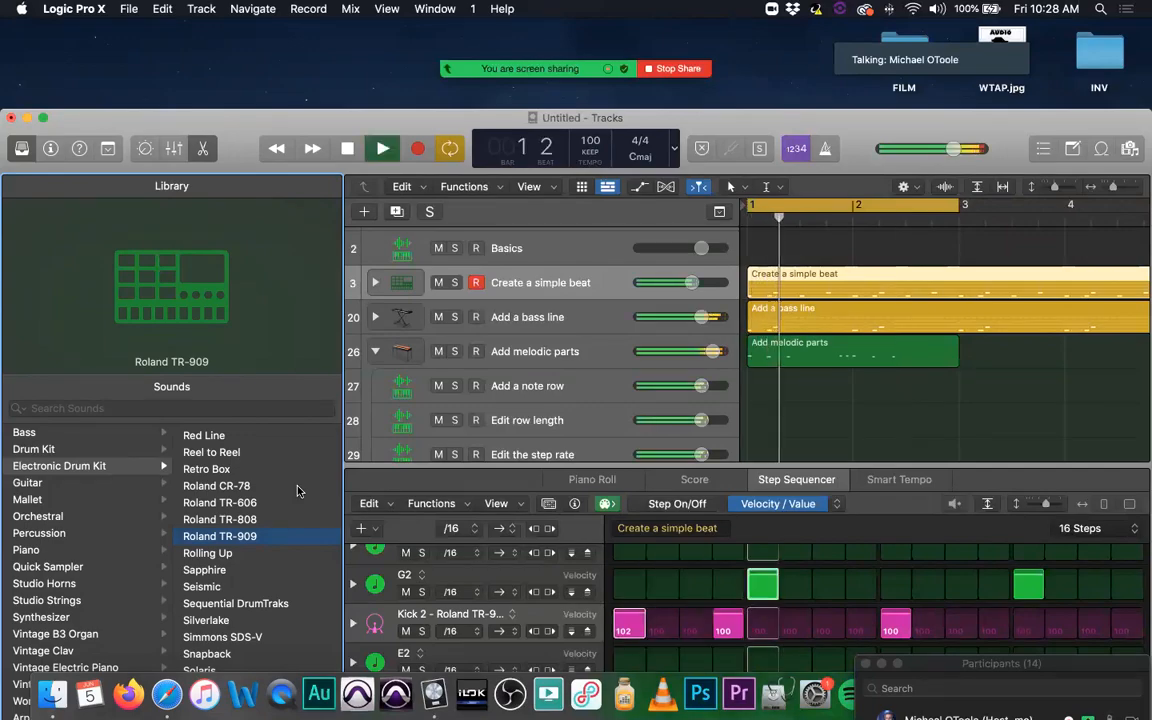
pyautogui.press('space')
pyautogui.click(253, 521)
pyautogui.press('space')
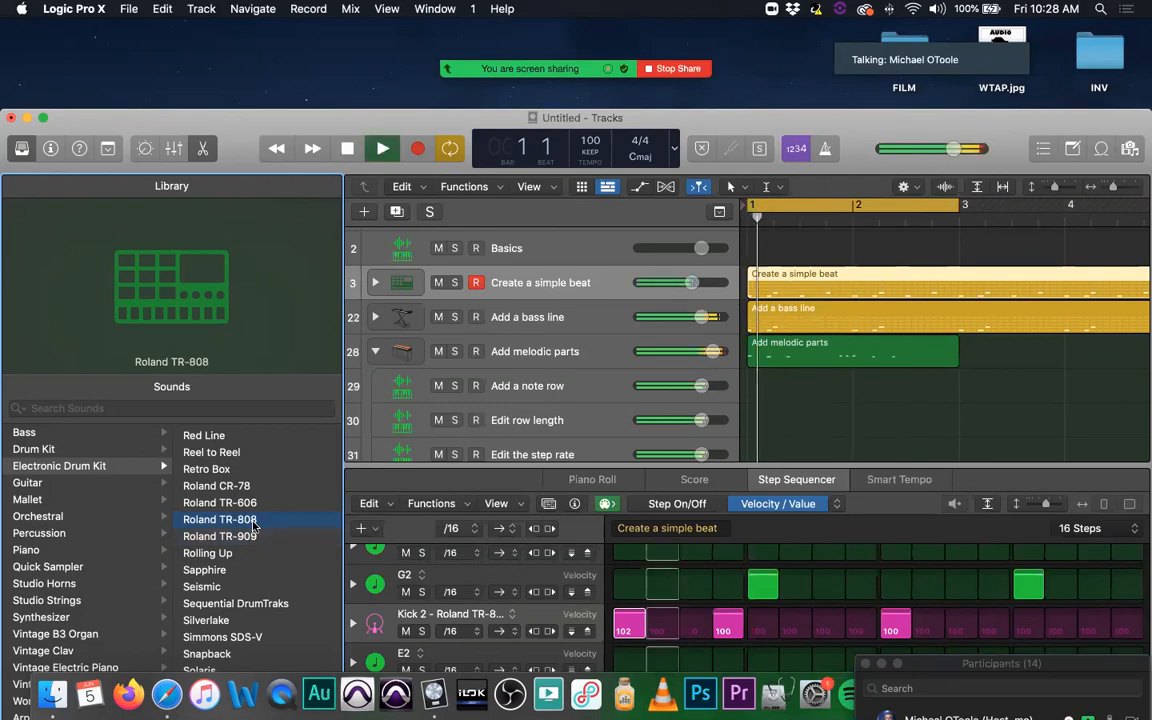
# Step: Mute the Add a bass line and Add melodic parts tracks and listen to the beat alone
pyautogui.click(438, 318)
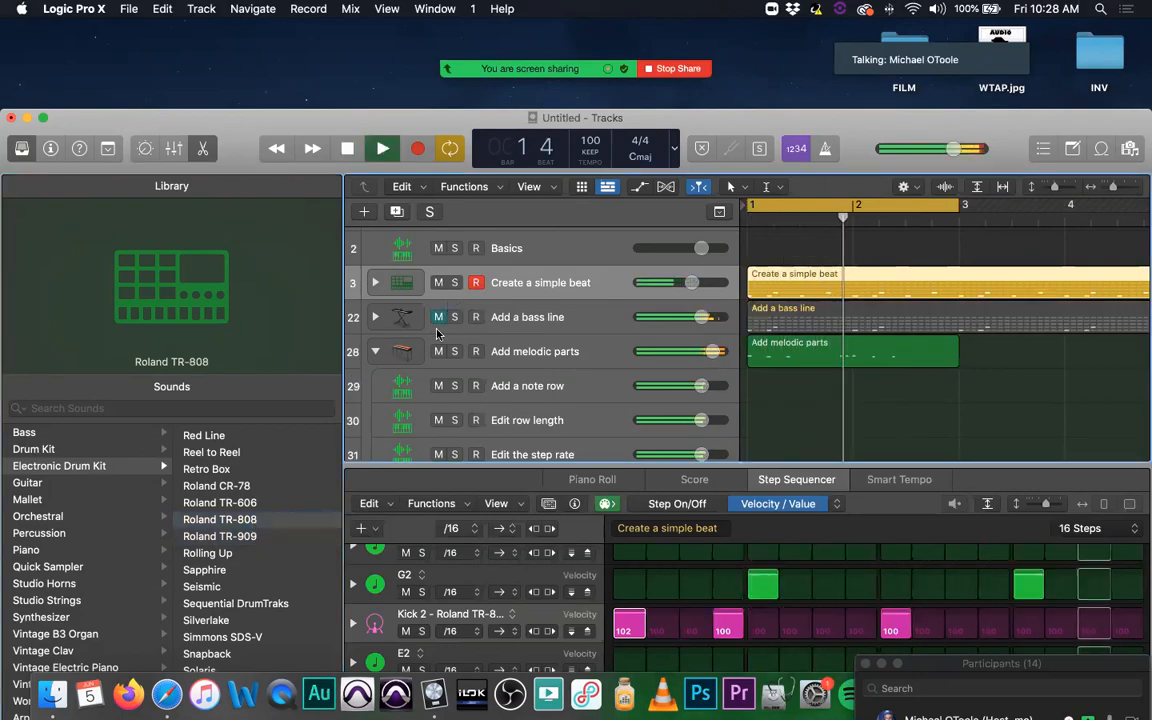
pyautogui.click(438, 319)
pyautogui.click(438, 351)
pyautogui.click(438, 317)
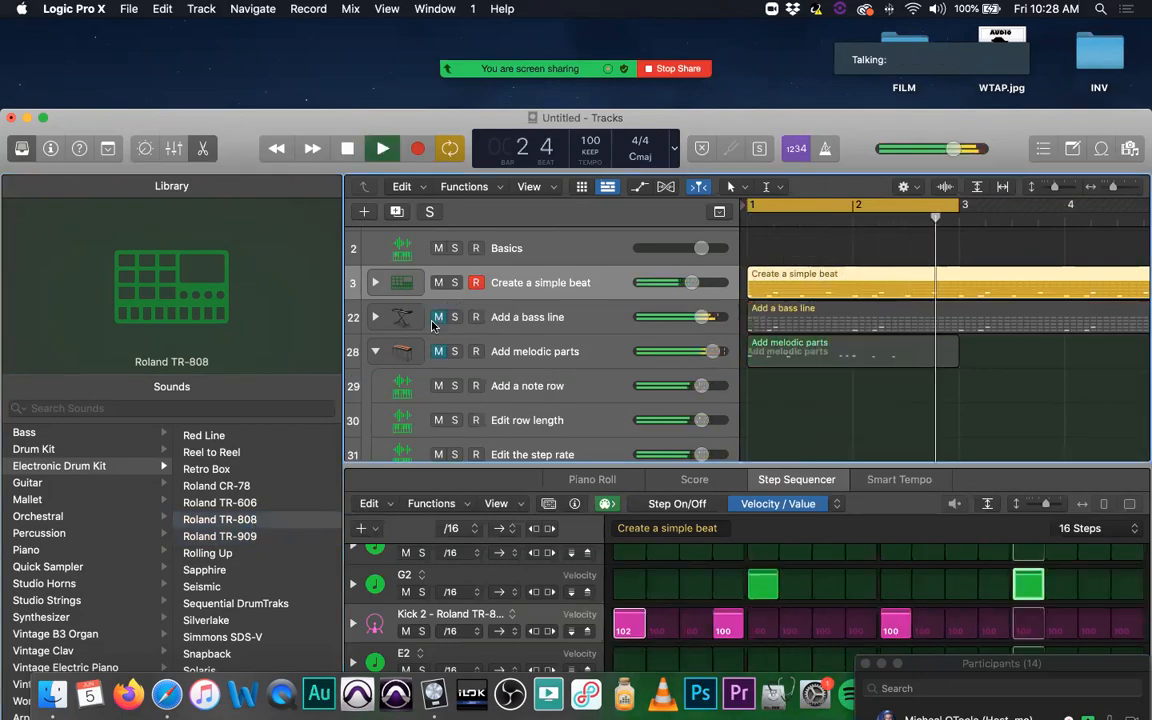
pyautogui.press('space')
pyautogui.press('space')
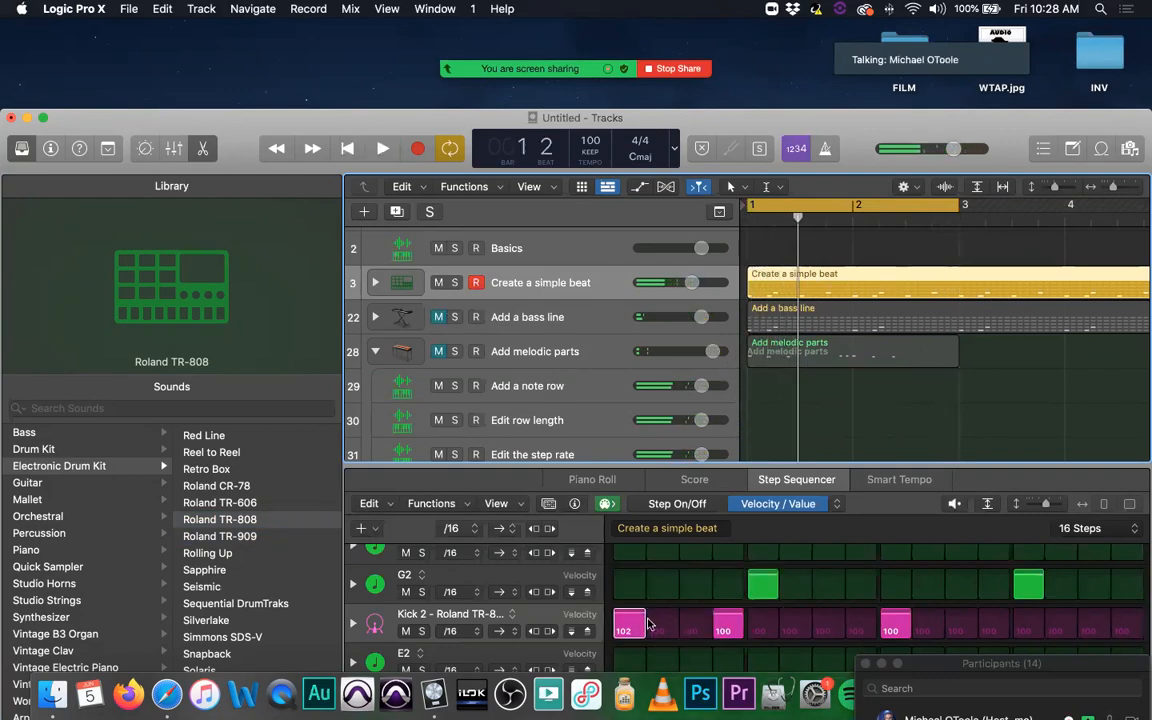
# Step: Load the Roland TR-606 kit on the beat track and raise that track's volume slightly during playback
pyautogui.click(252, 503)
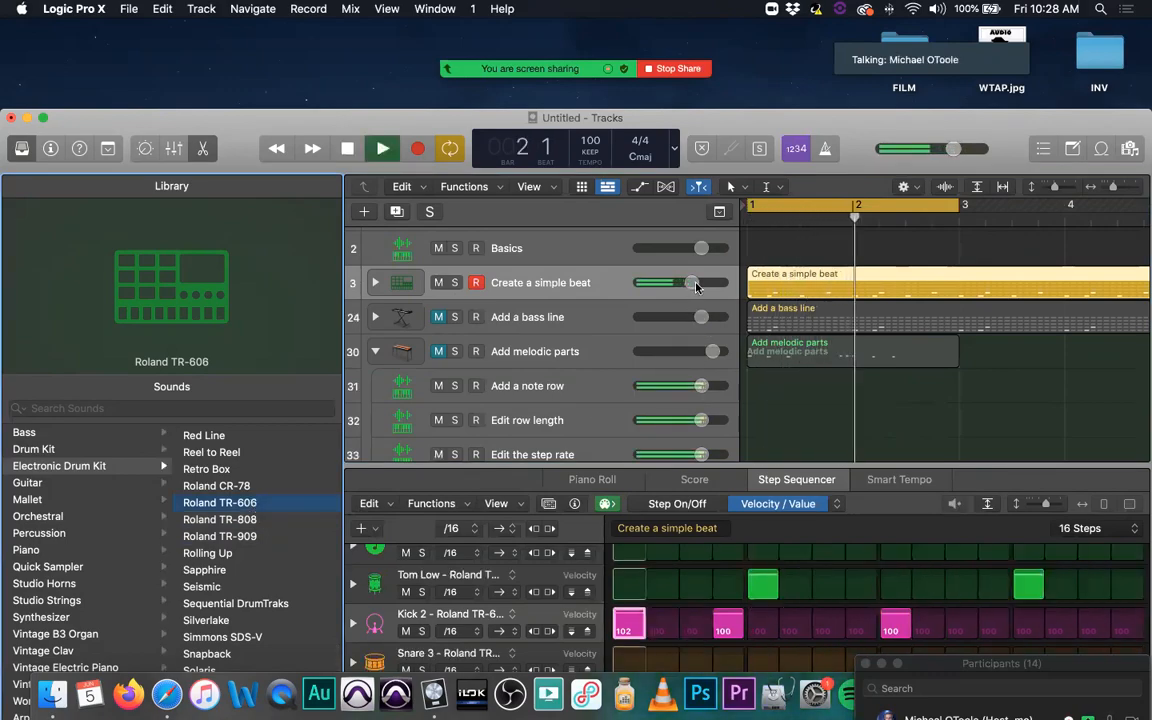
pyautogui.press('space')
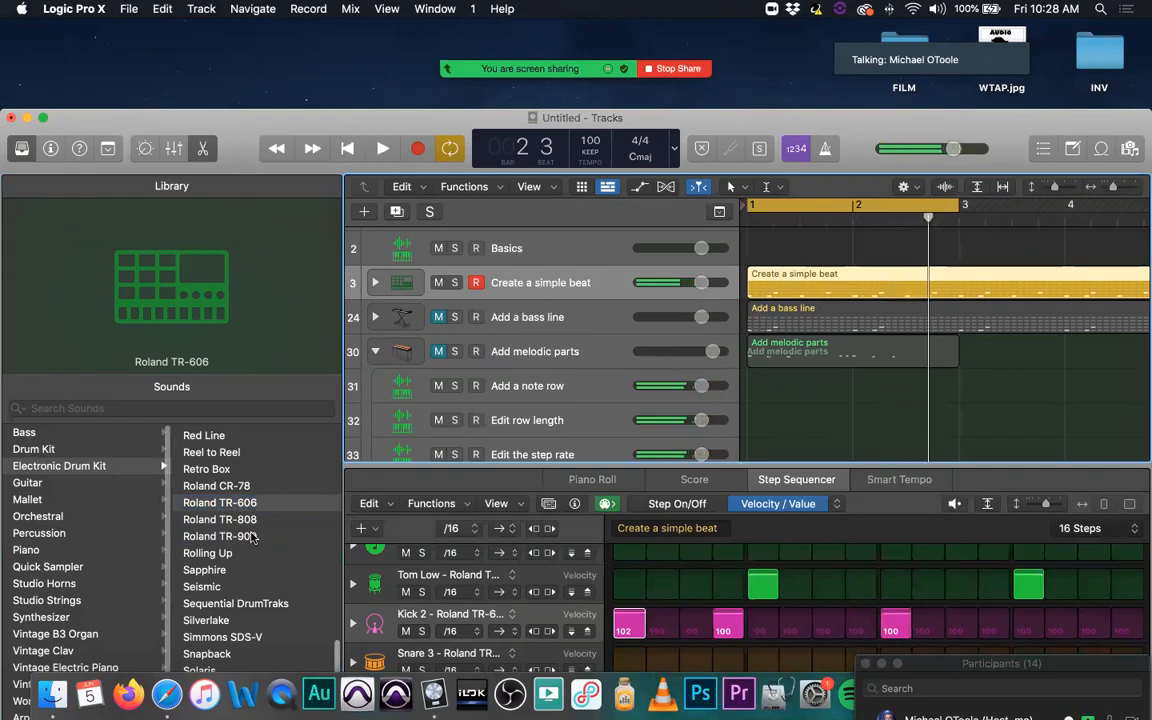
# Step: Load the Topaz electronic drum kit on the Create a simple beat track and play it briefly
pyautogui.scroll(-5, 253, 555)
pyautogui.scroll(1, 253, 555)
pyautogui.click(296, 610)
pyautogui.press('space')
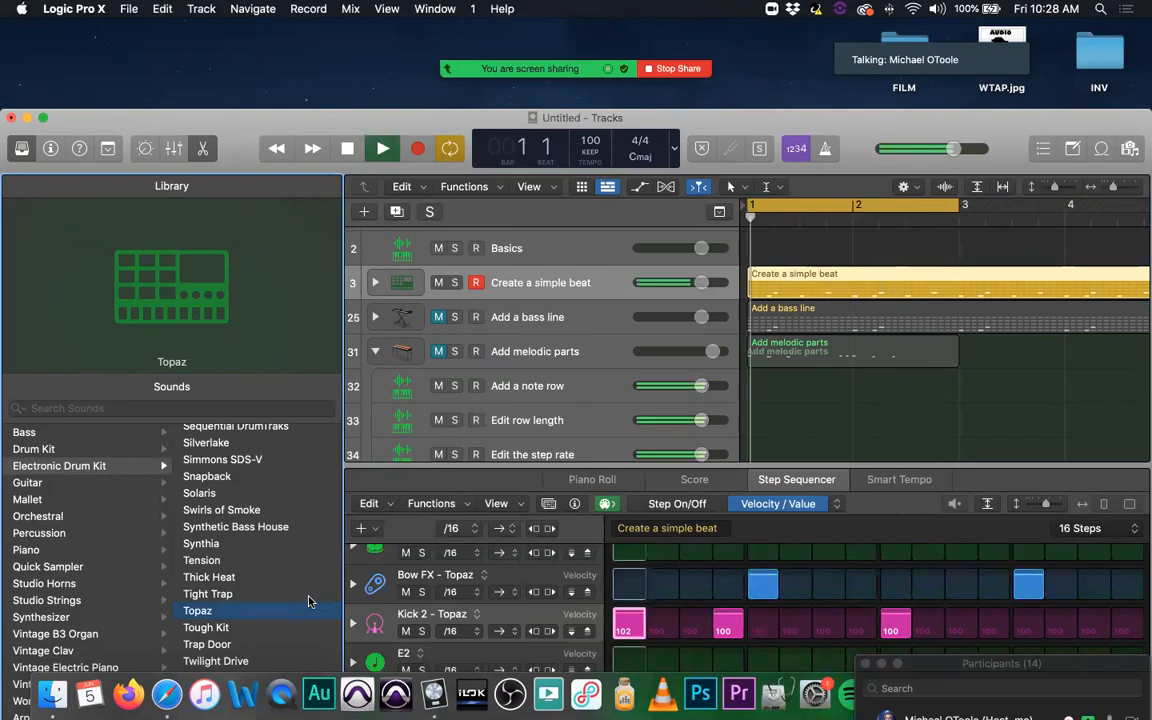
pyautogui.press('space')
# Step: Load the Trap Door kit on the beat track and unmute the bass line and melodic parts tracks during playback
pyautogui.click(205, 644)
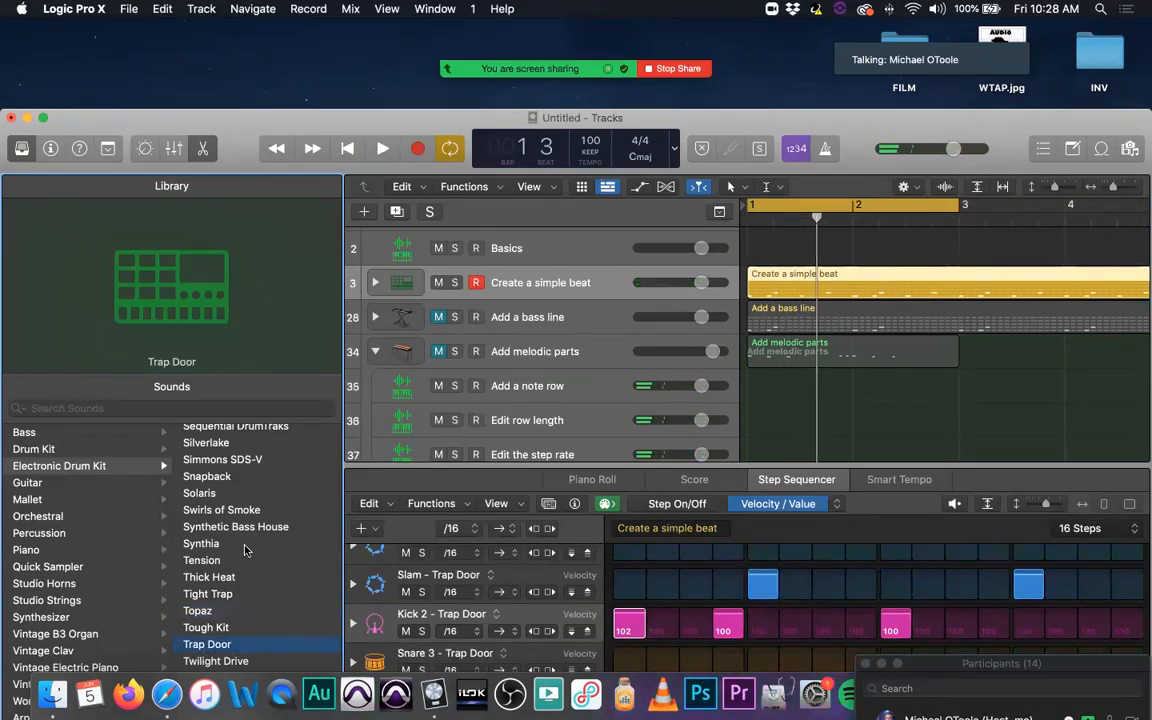
pyautogui.press('space')
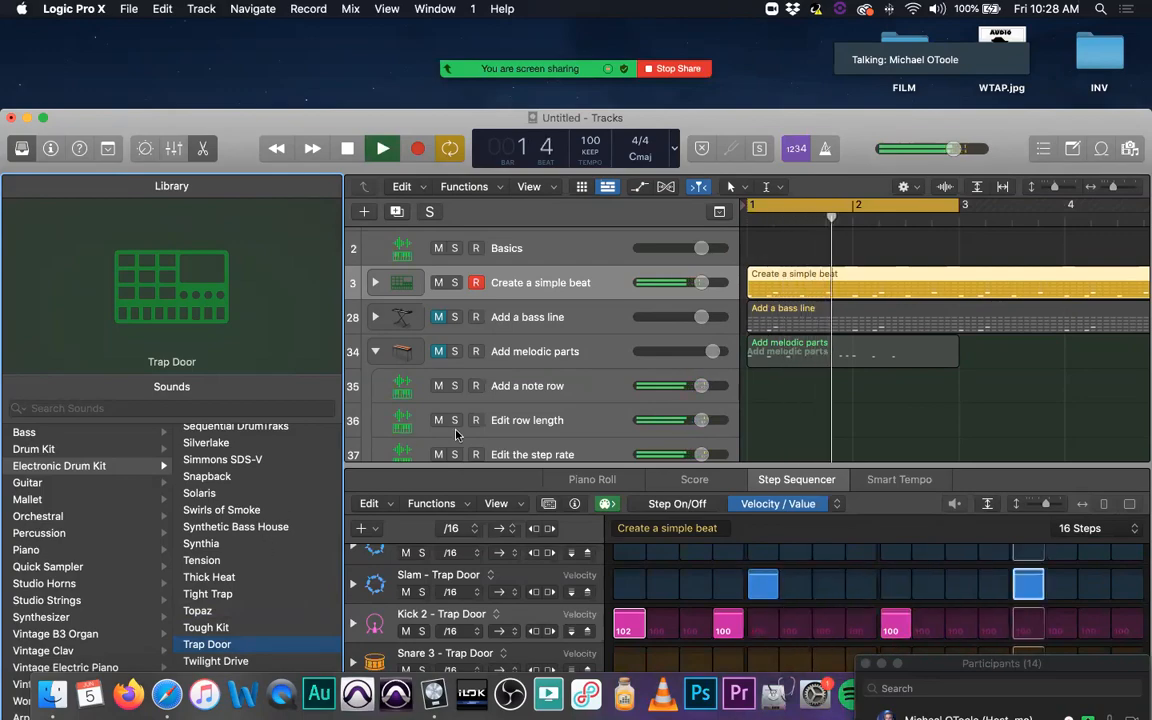
pyautogui.click(439, 318)
pyautogui.click(438, 351)
# Step: Lower the volumes of the Add melodic parts and Add a bass line tracks to balance the mix, leaving playback stopped
pyautogui.moveTo(712, 351); pyautogui.dragTo(678, 320)
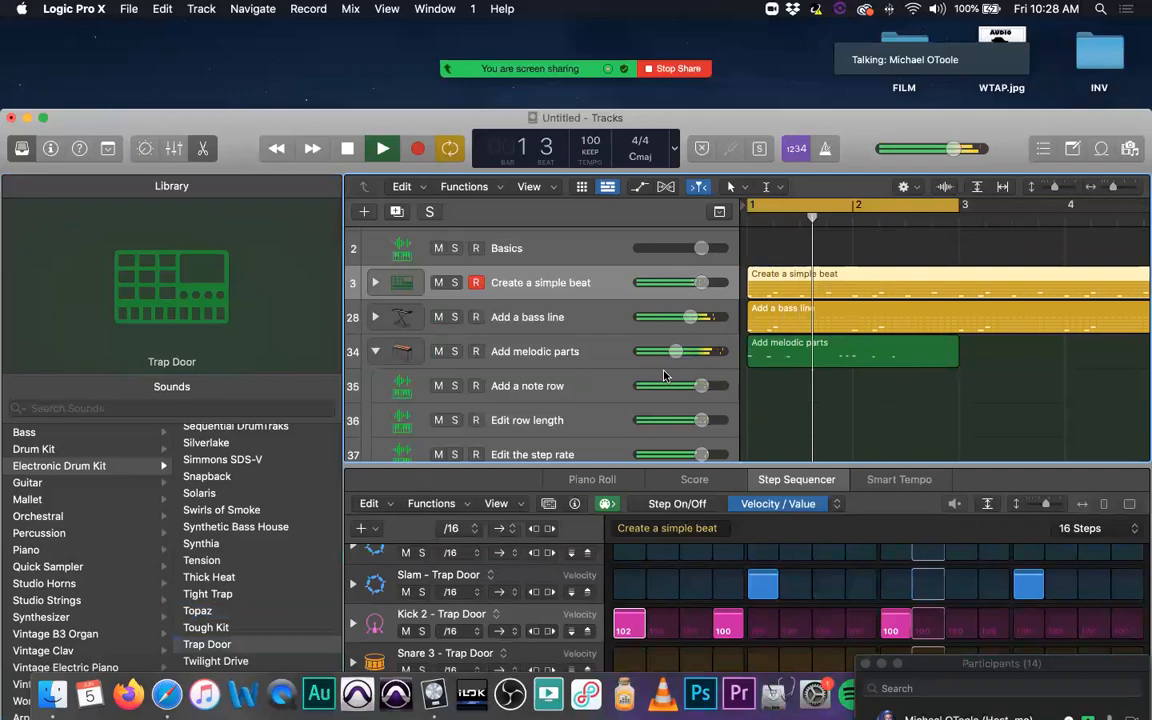
pyautogui.moveTo(676, 351); pyautogui.dragTo(700, 331)
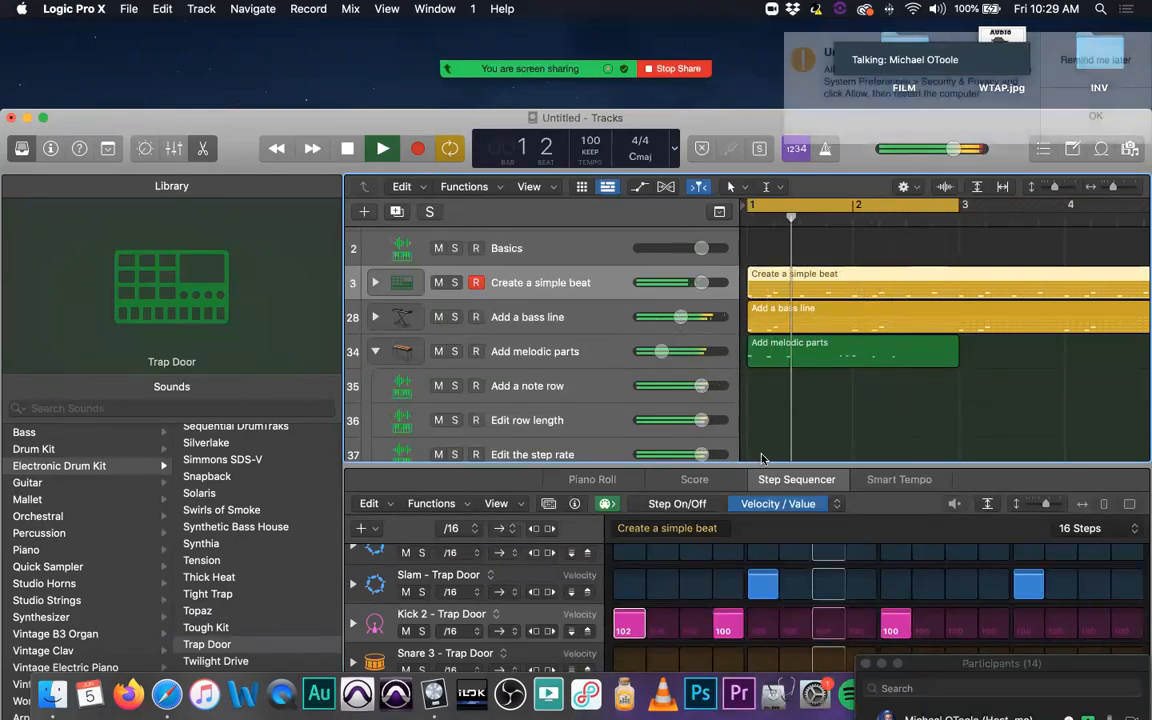
pyautogui.press('space')
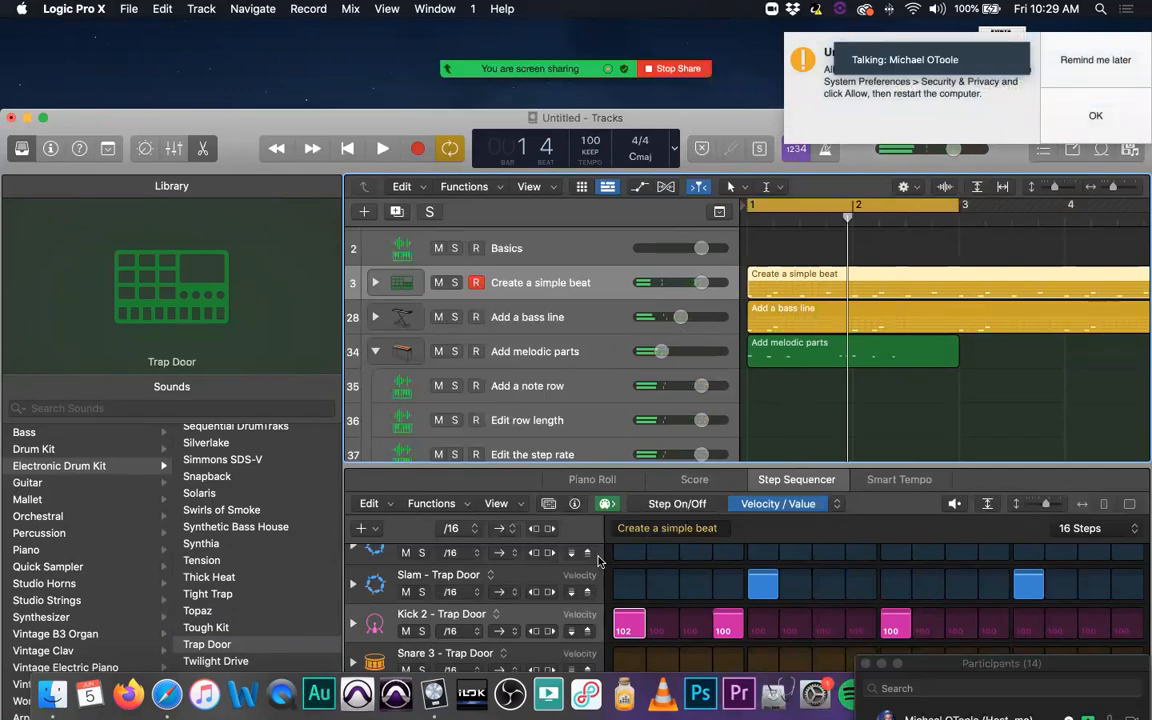
# Step: Move the project window up to the top of the screen and hide the Library
pyautogui.moveTo(68, 117); pyautogui.dragTo(49, 43)
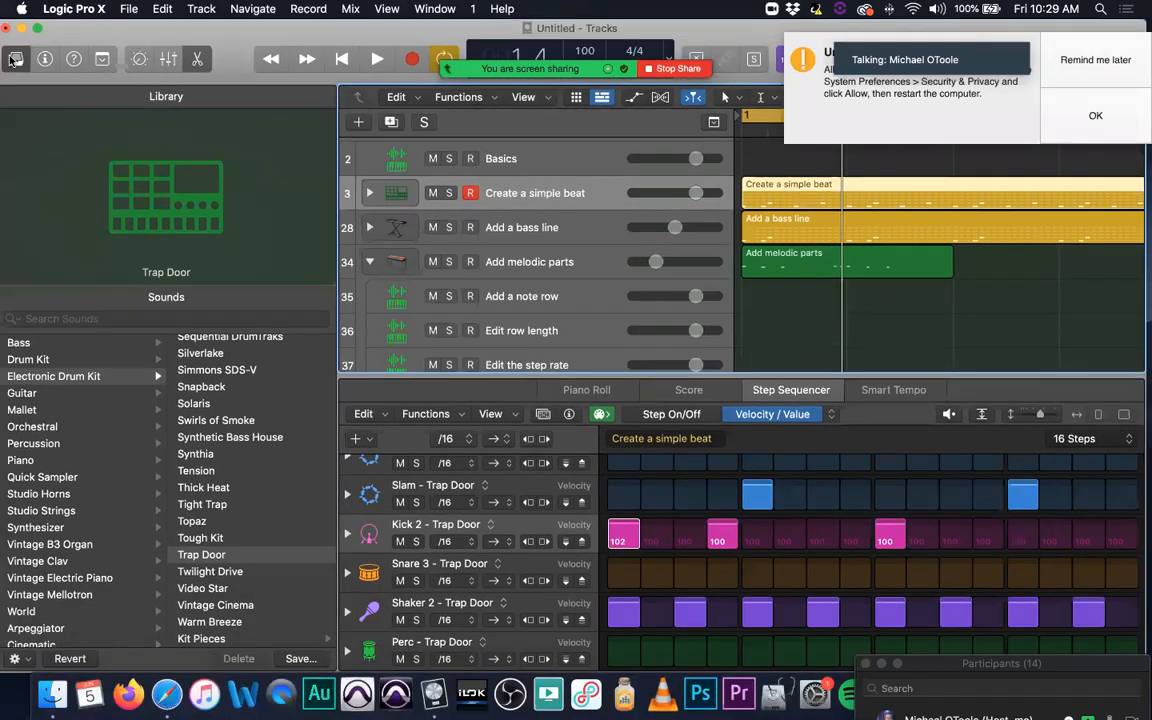
pyautogui.press('y')
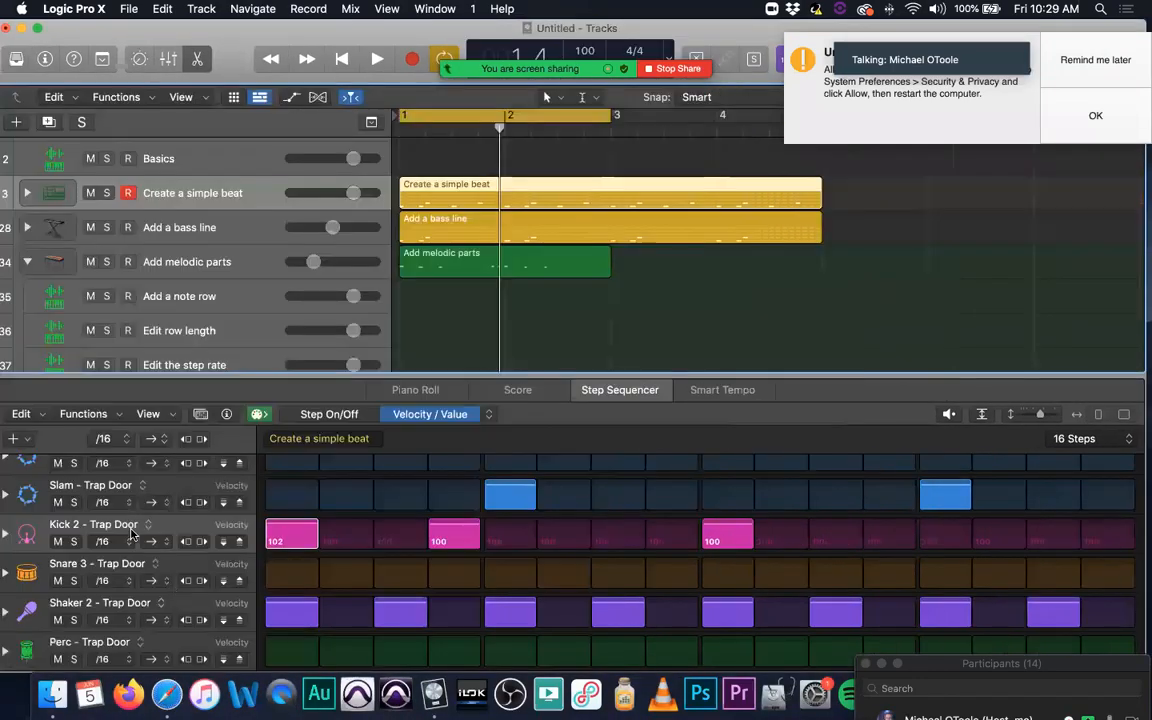
pyautogui.click(135, 530)
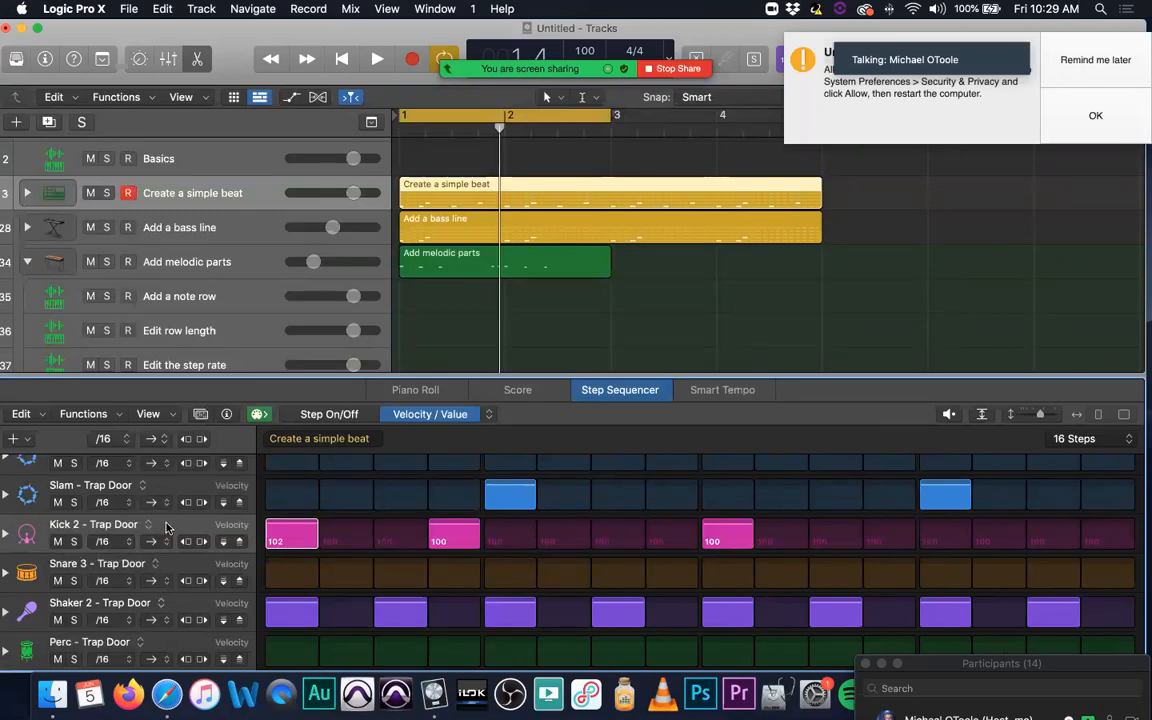
# Step: Collapse the Add melodic parts track stack and create one software instrument track with an empty channel strip below it
pyautogui.scroll(-1, 100, 242)
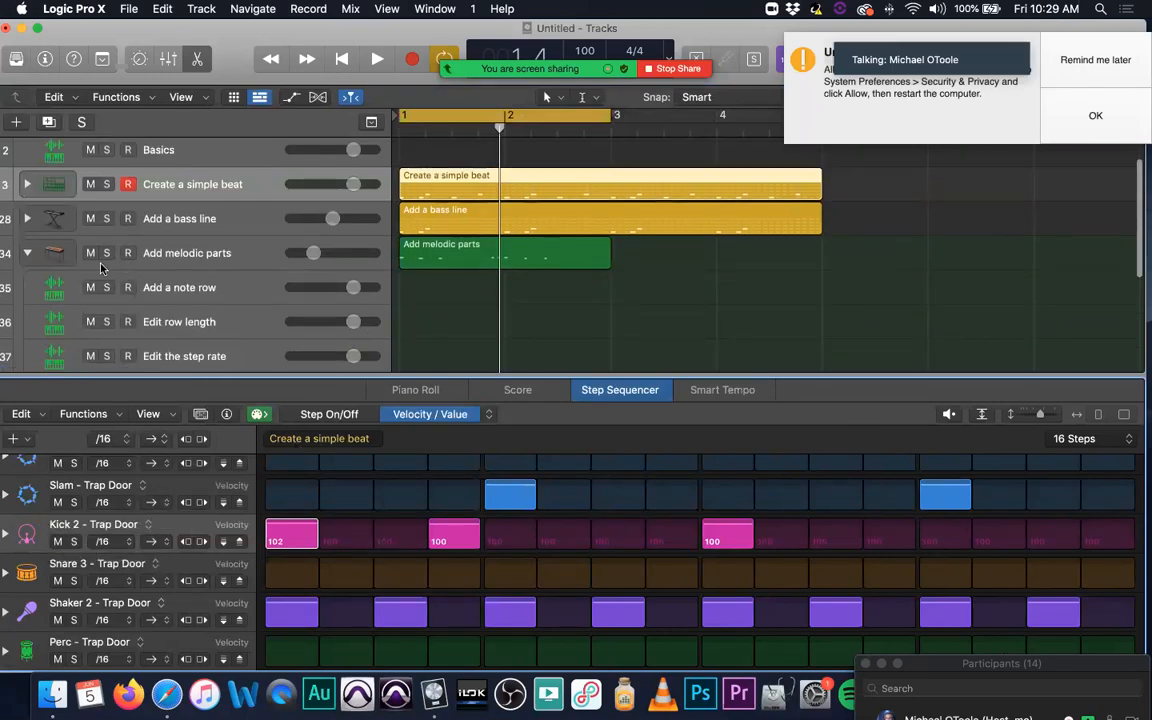
pyautogui.click(28, 243)
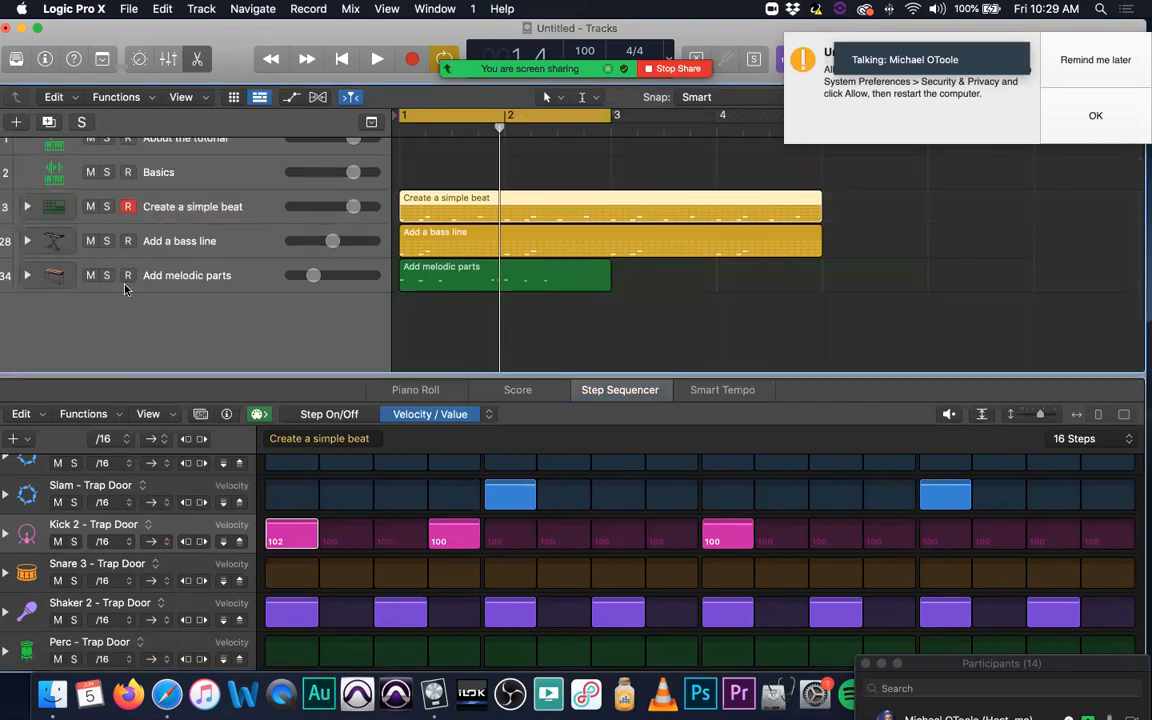
pyautogui.click(250, 270)
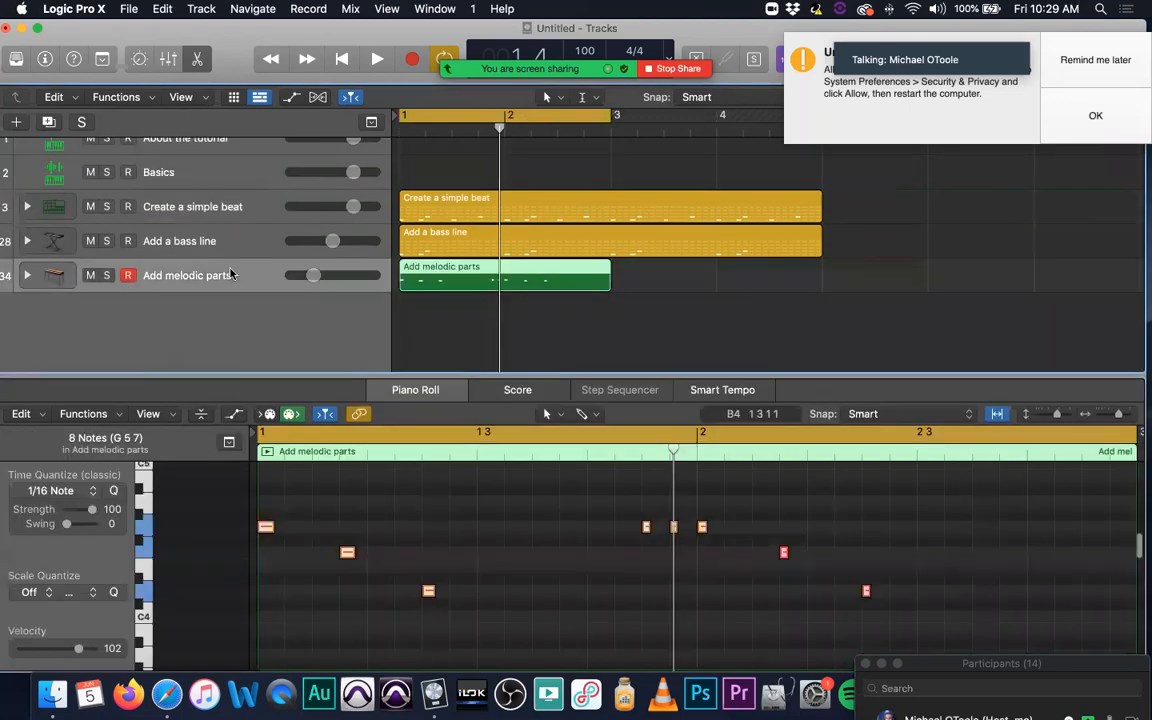
pyautogui.click(17, 122)
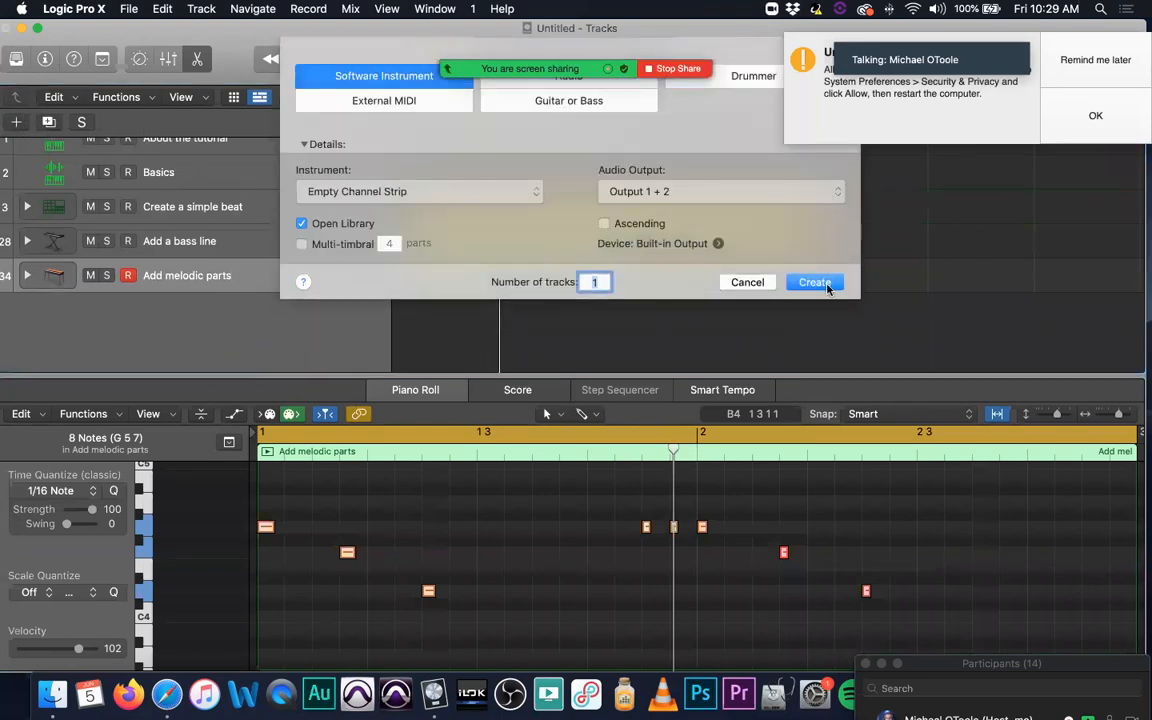
pyautogui.click(815, 283)
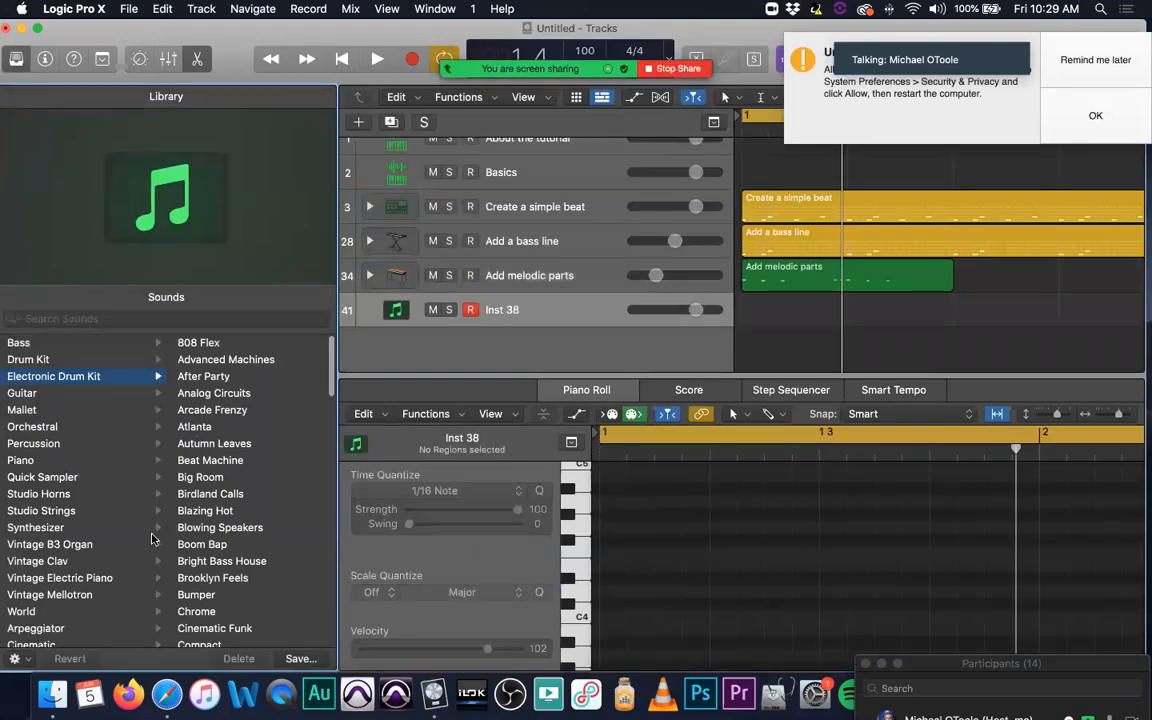
# Step: Show the Inspector and insert Drum Machine Designer as the instrument on the new empty track
pyautogui.scroll(-10, 224, 551)
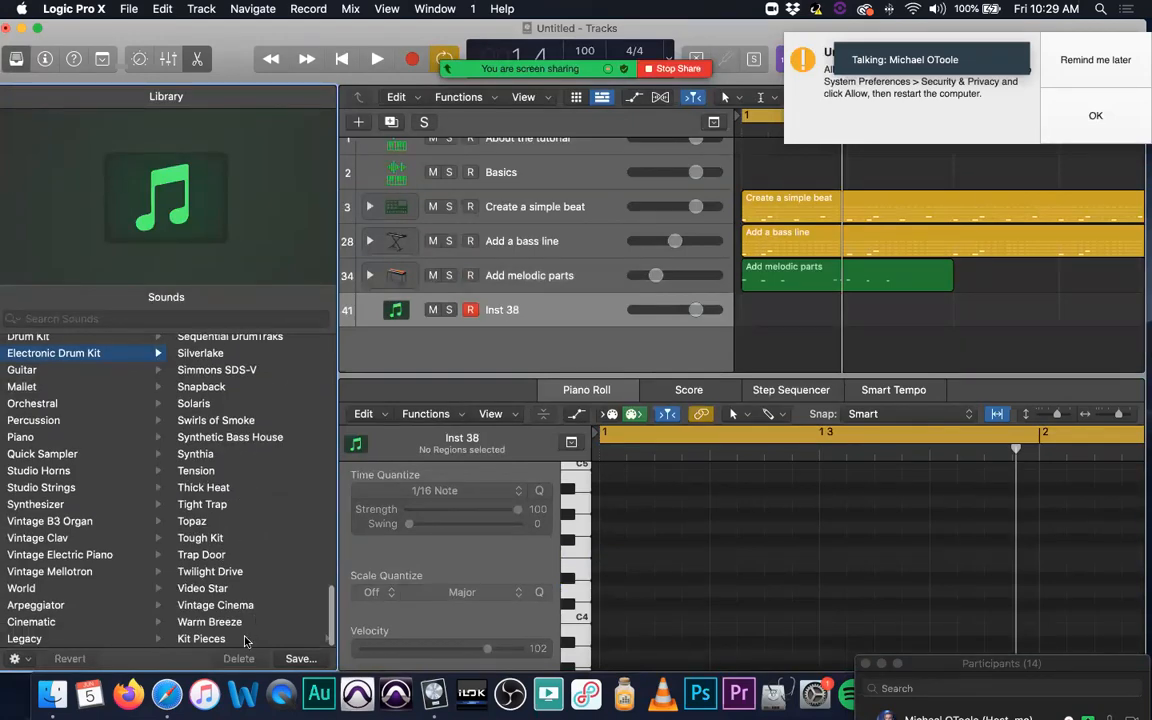
pyautogui.scroll(5, 235, 605)
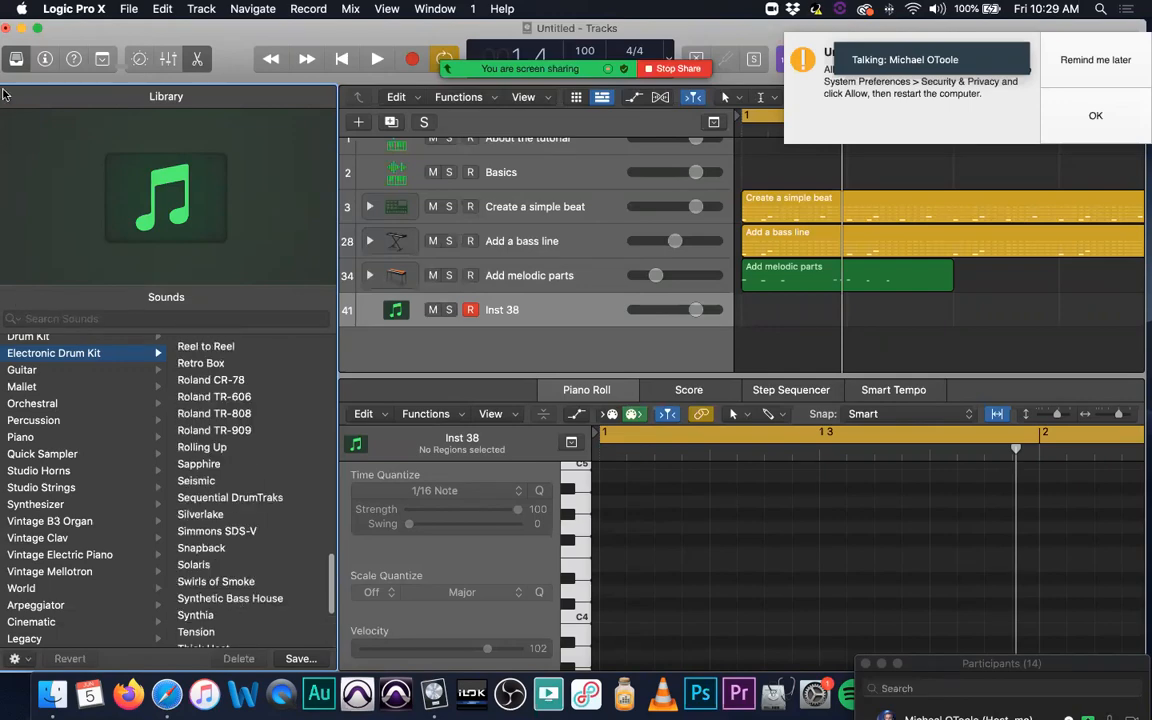
pyautogui.click(45, 59)
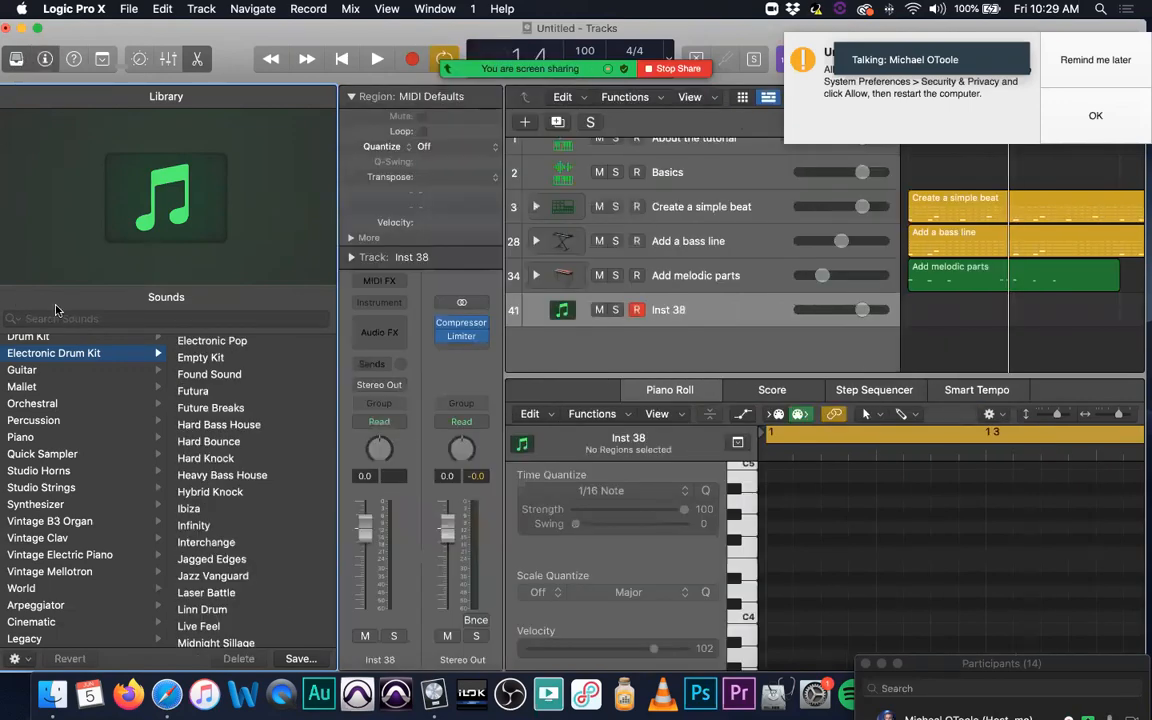
pyautogui.press('y')
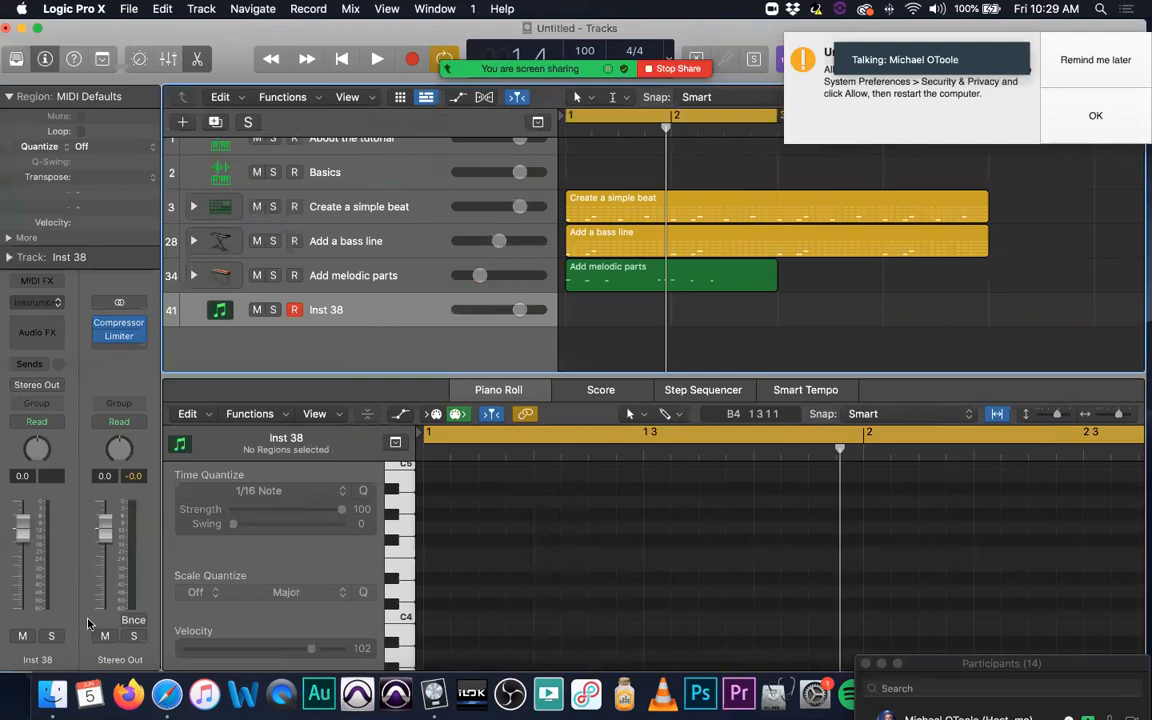
pyautogui.click(76, 609)
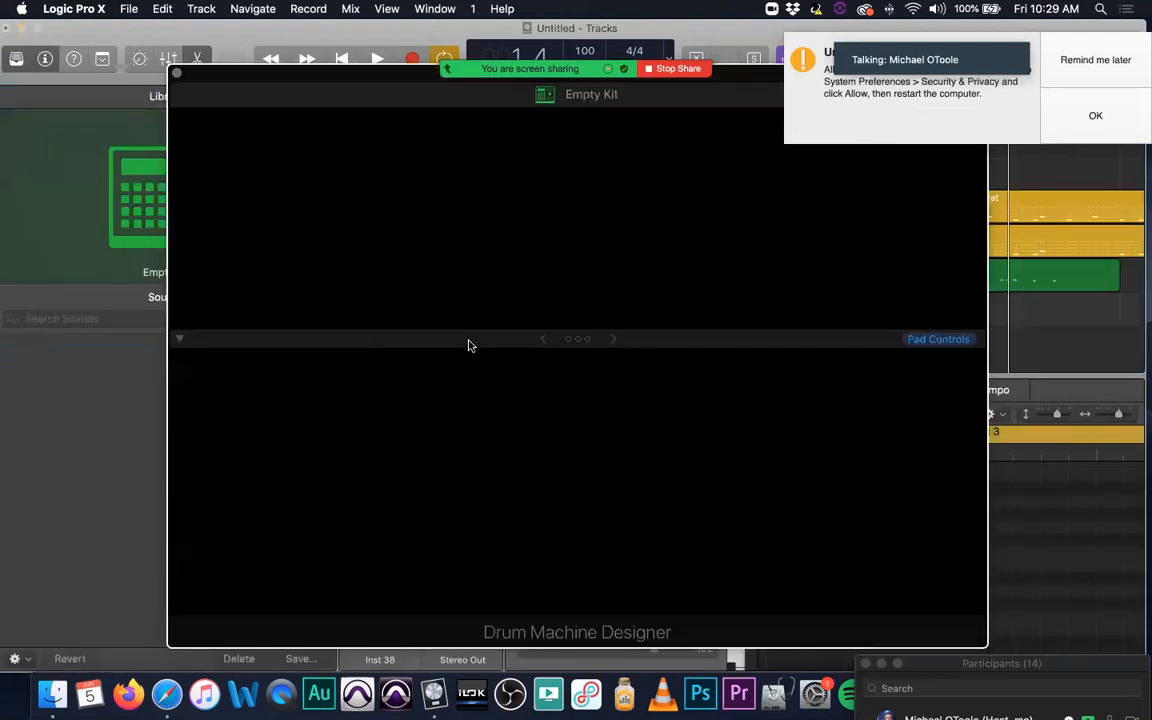
# Step: Move the Drum Machine Designer window clear of the Library and load the Beat Machine kit from the Electronic Drum Kit sounds
pyautogui.moveTo(363, 79); pyautogui.dragTo(521, 171)
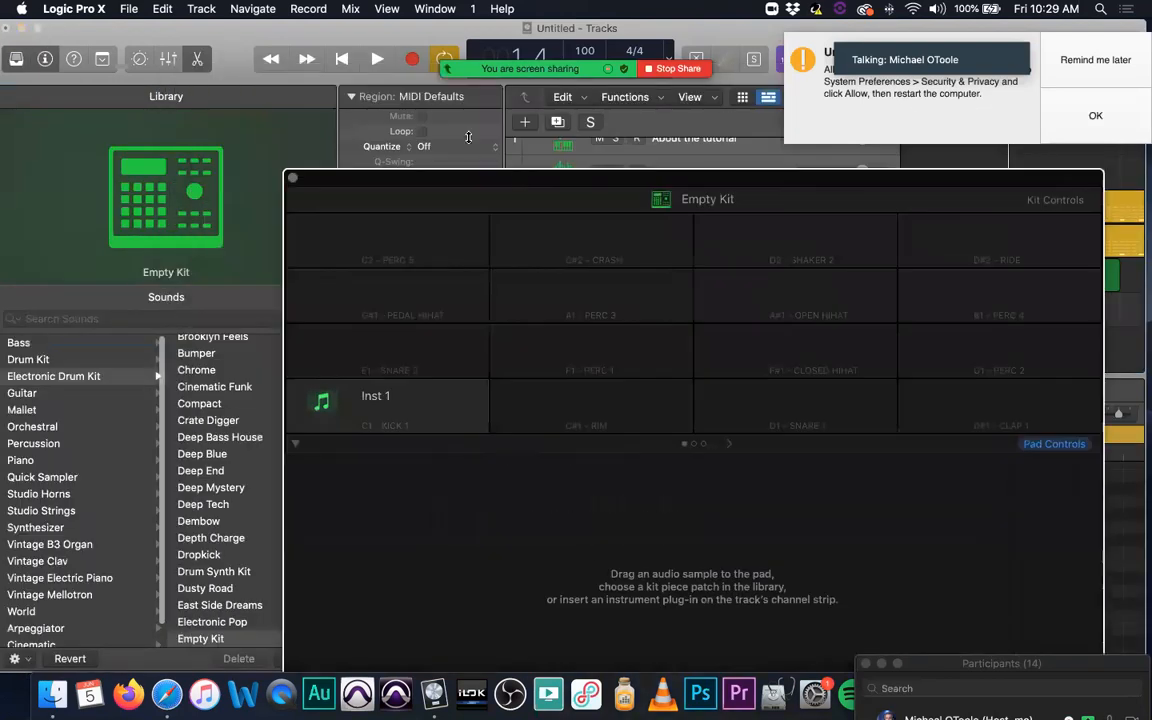
pyautogui.moveTo(656, 120); pyautogui.dragTo(572, 171)
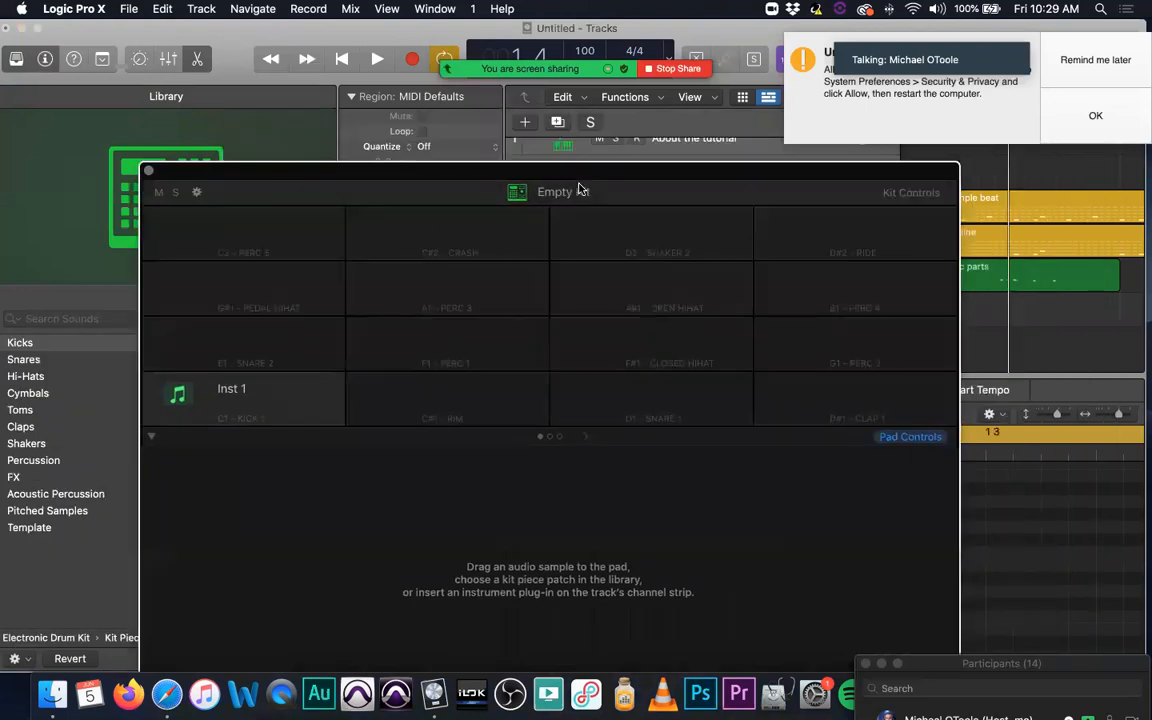
pyautogui.doubleClick(576, 193)
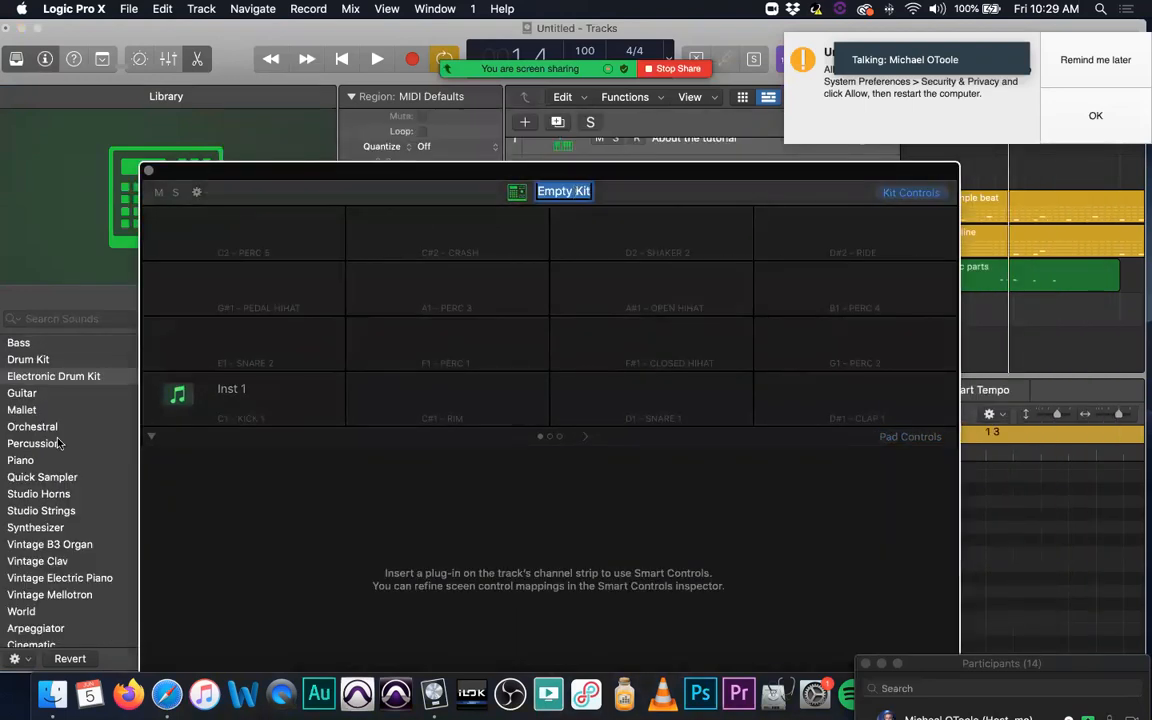
pyautogui.moveTo(569, 156); pyautogui.dragTo(531, 148)
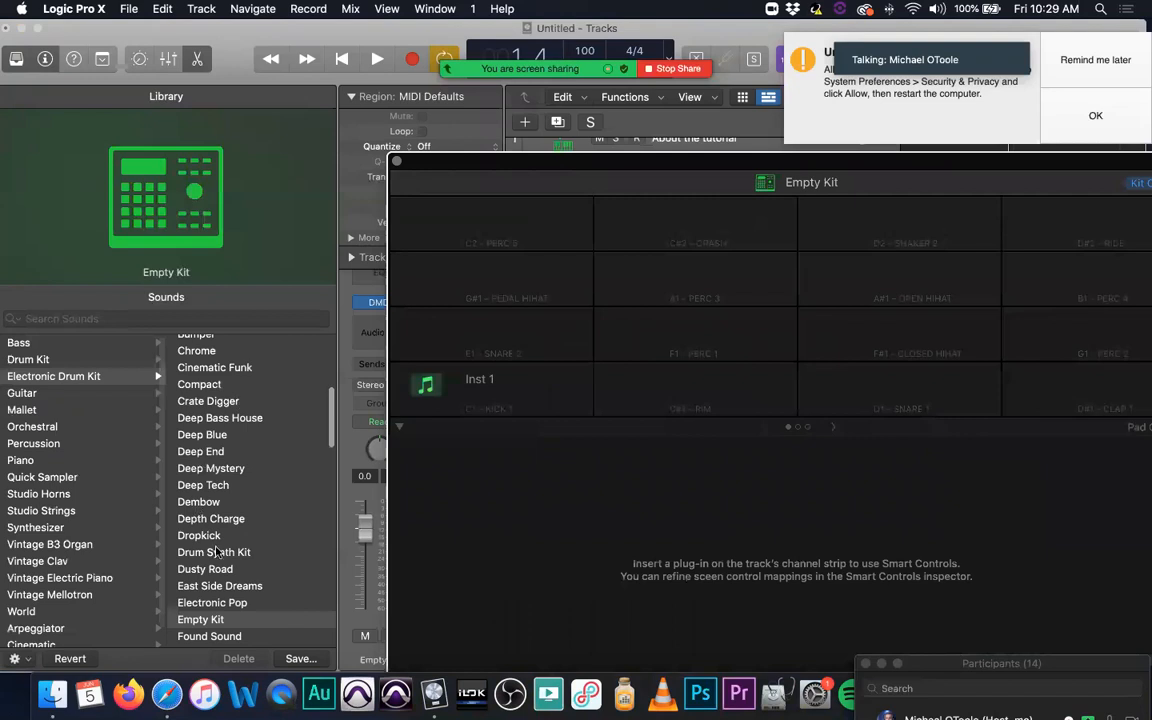
pyautogui.scroll(5, 224, 497)
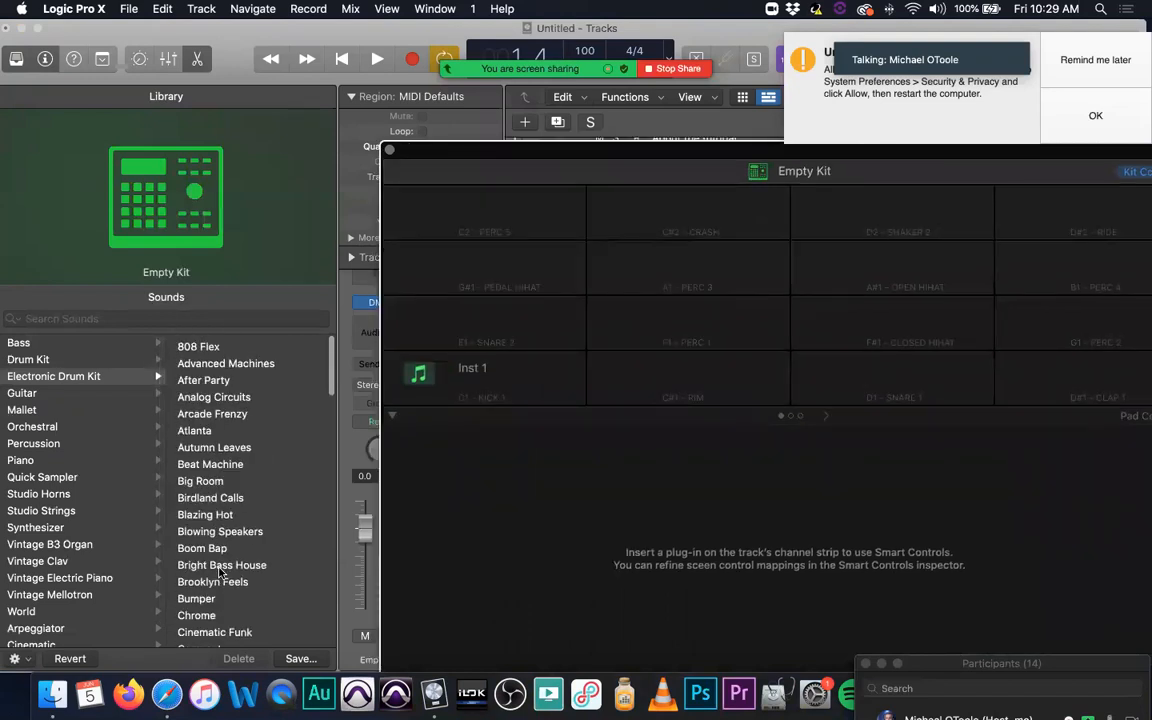
pyautogui.click(226, 460)
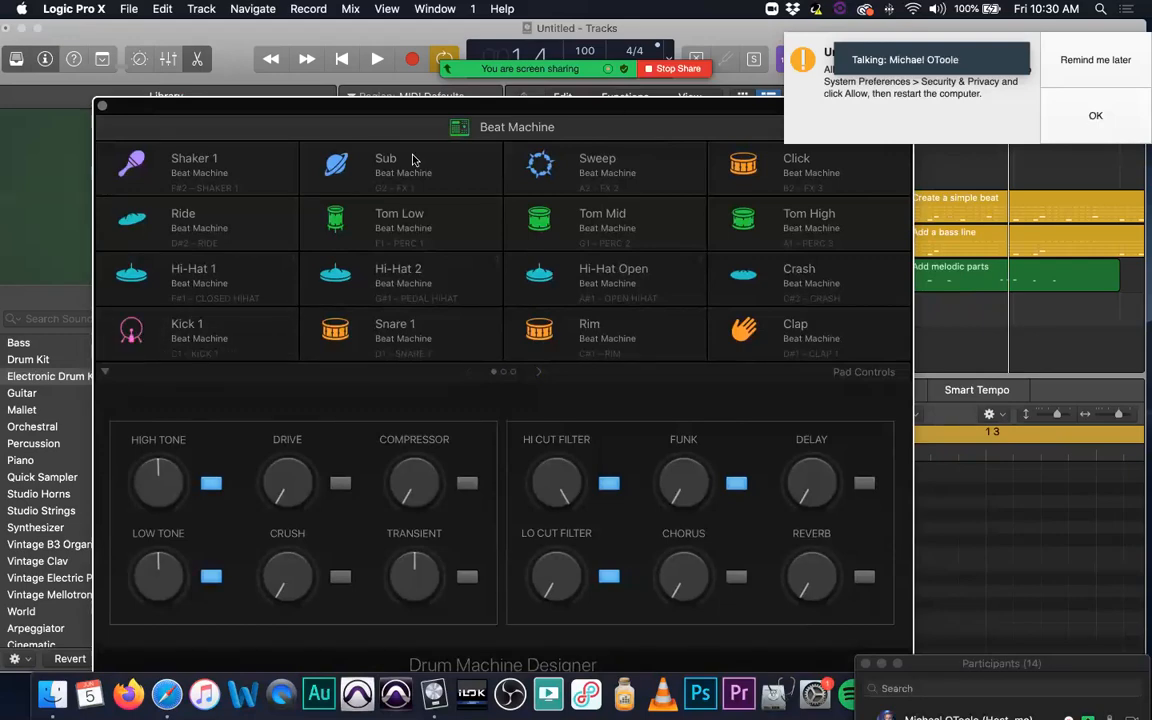
# Step: Look at the Kick 1 pad's options without choosing one, and close the Drum Machine Designer window
pyautogui.rightClick(217, 330)
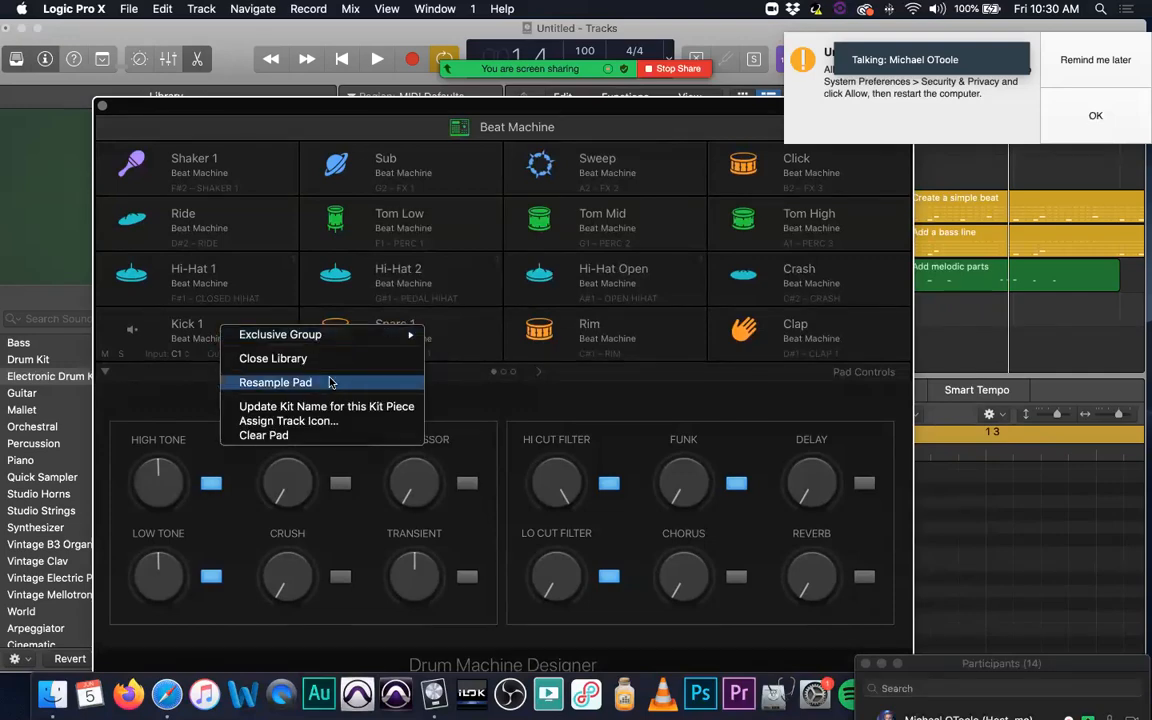
pyautogui.click(103, 108)
pyautogui.click(101, 108)
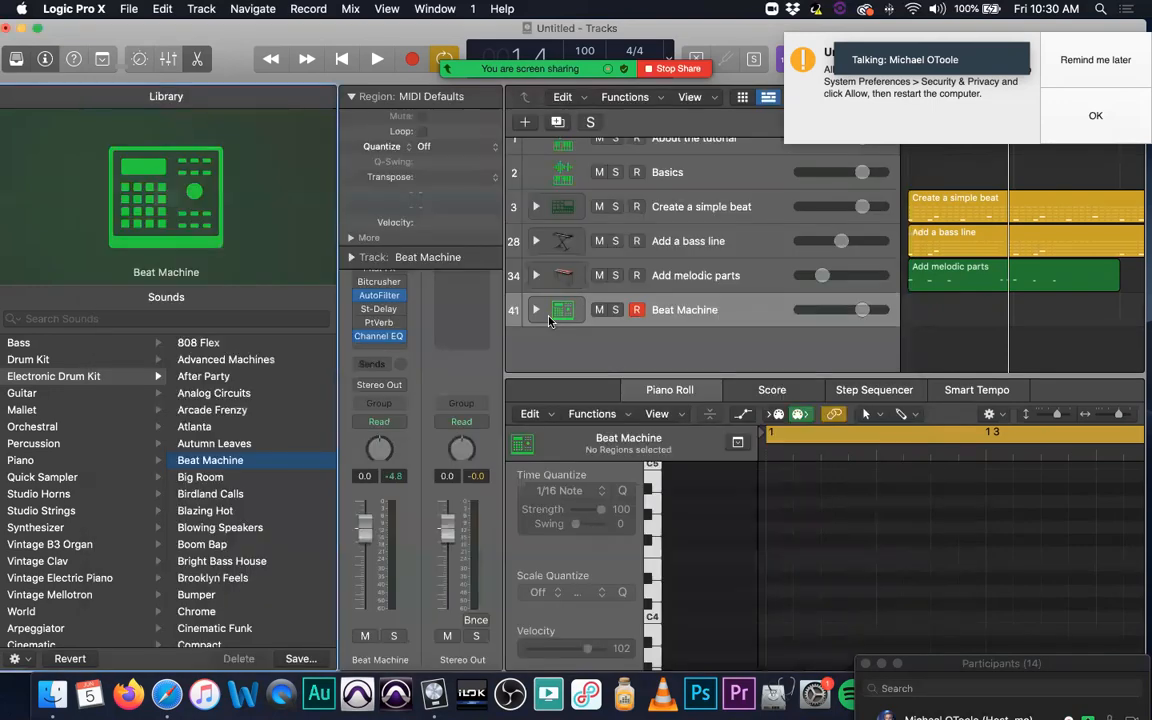
# Step: Select the Create a simple beat track and hide both the Inspector and the Library
pyautogui.click(772, 202)
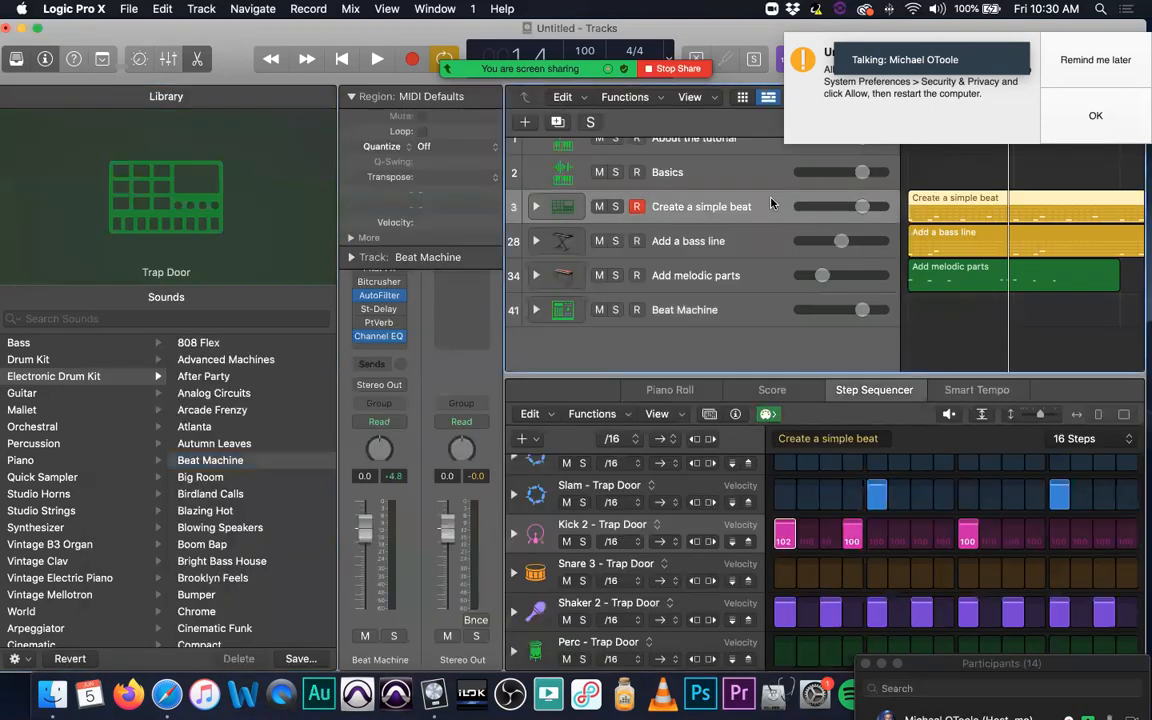
pyautogui.click(45, 59)
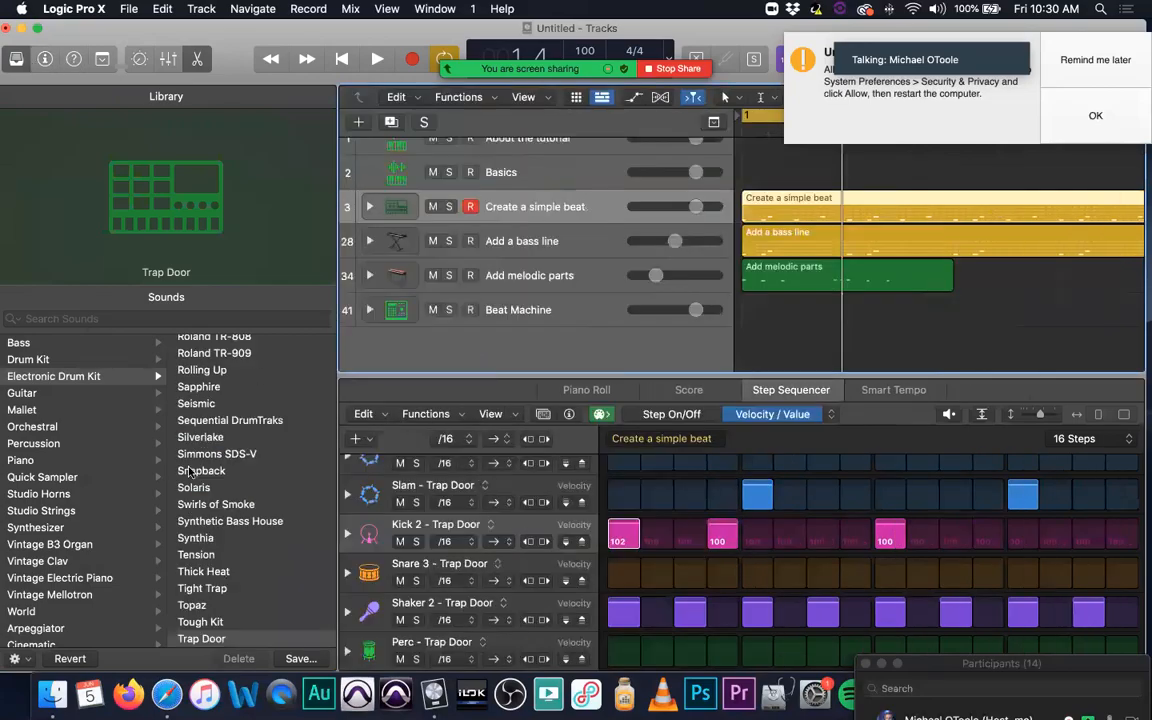
pyautogui.press('y')
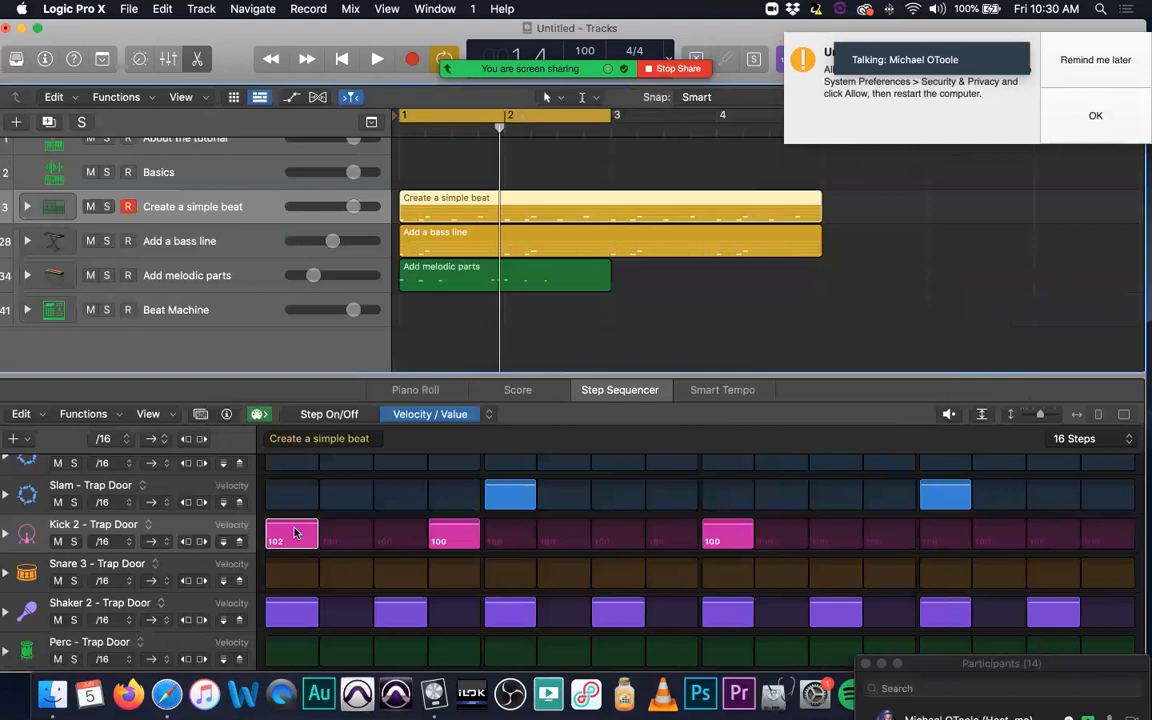
# Step: Audition the Kick 2, Slam and Shaker 2 steps, setting Slam's first active step to velocity 106 and Shaker 2's second to 101
pyautogui.moveTo(295, 532); pyautogui.dragTo(288, 527)
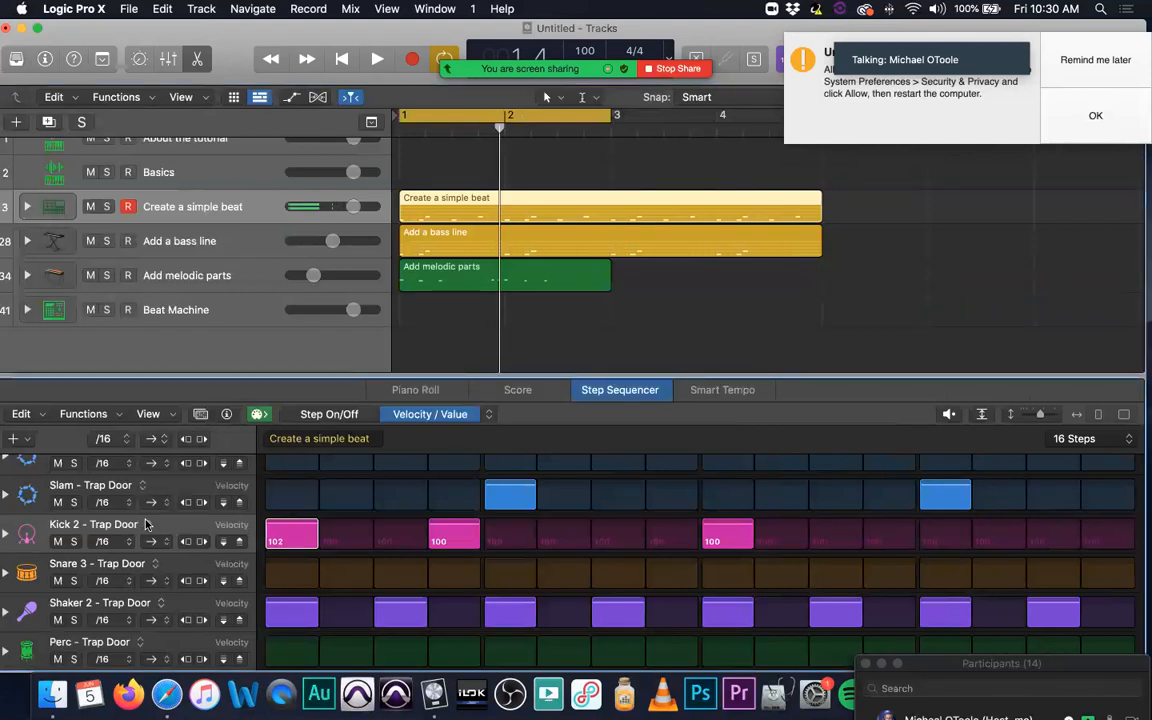
pyautogui.moveTo(510, 494); pyautogui.dragTo(507, 468)
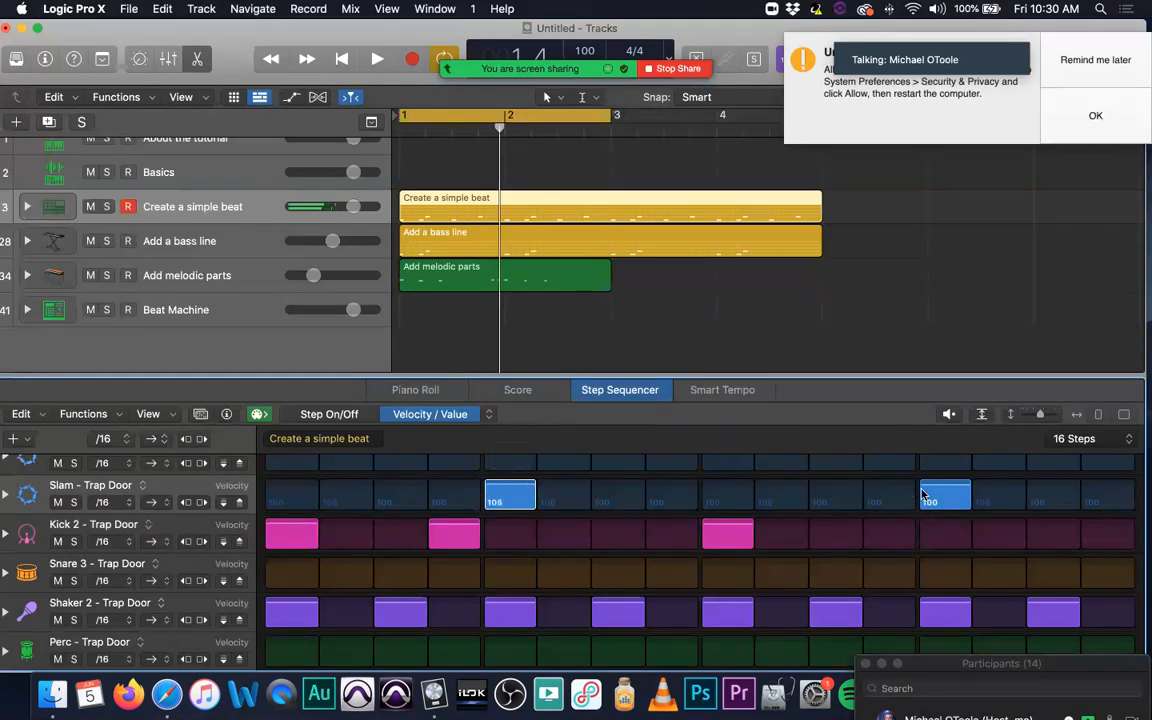
pyautogui.moveTo(954, 491); pyautogui.dragTo(954, 487)
pyautogui.moveTo(405, 613); pyautogui.dragTo(403, 568)
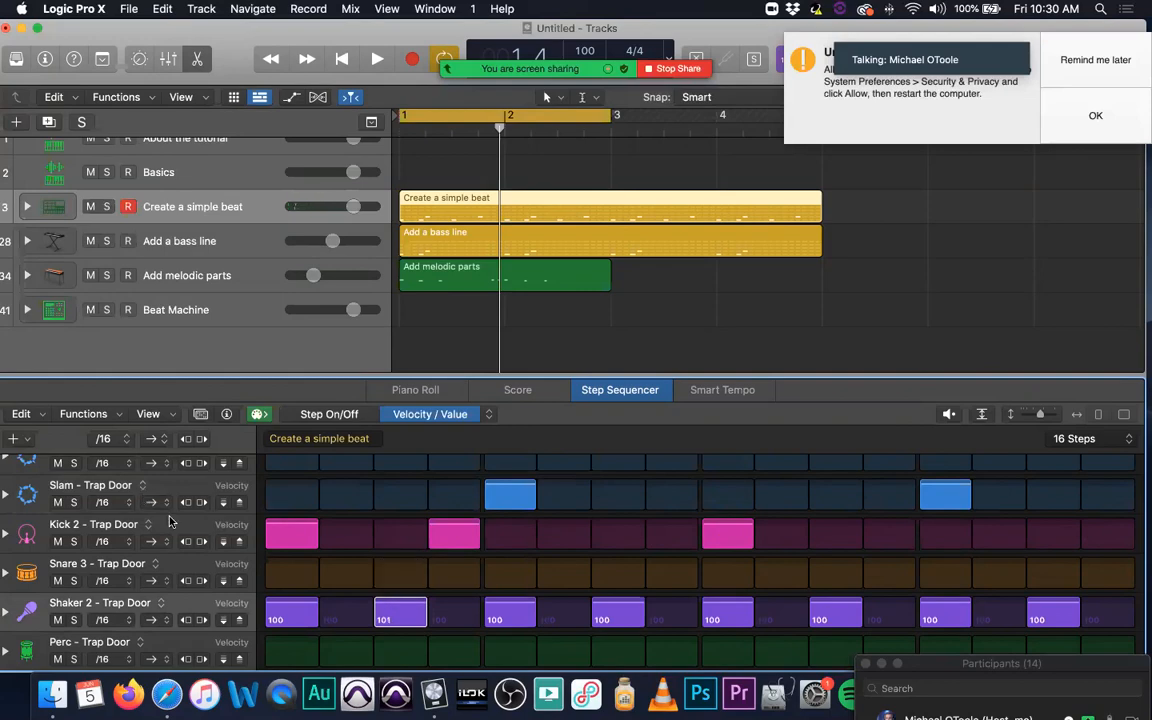
# Step: Reassign the Kick 2 row of the pattern to the Stomp - Trap Door kit piece
pyautogui.click(145, 525)
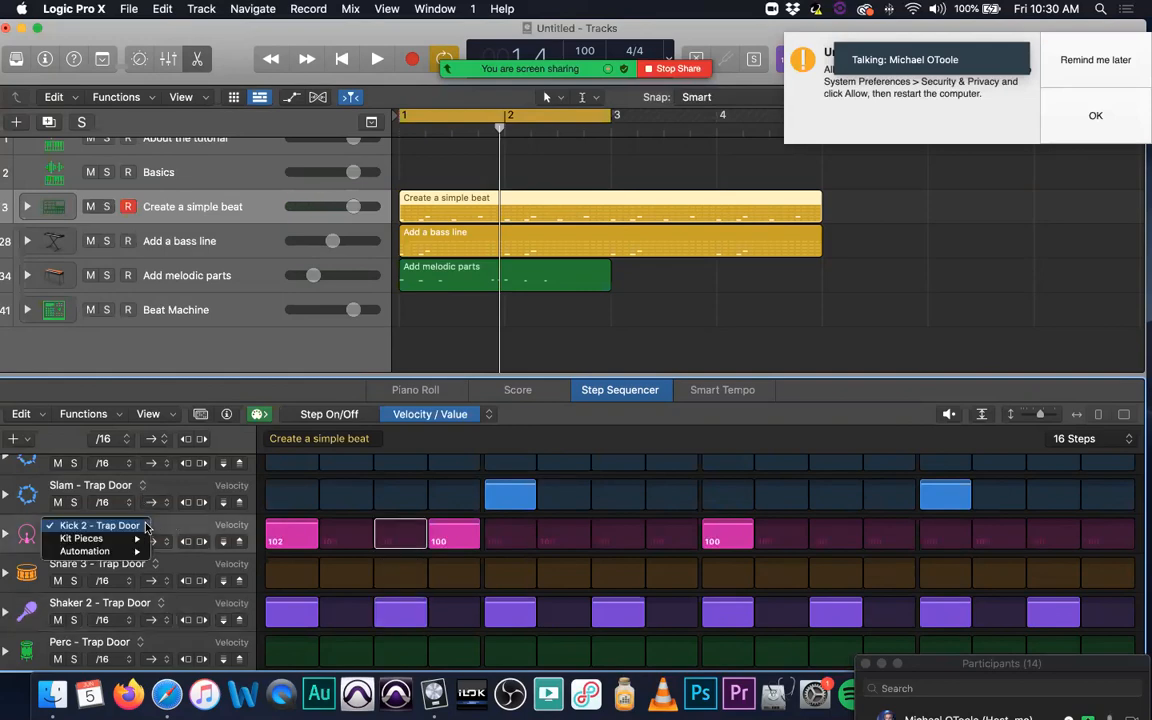
pyautogui.moveTo(135, 545)
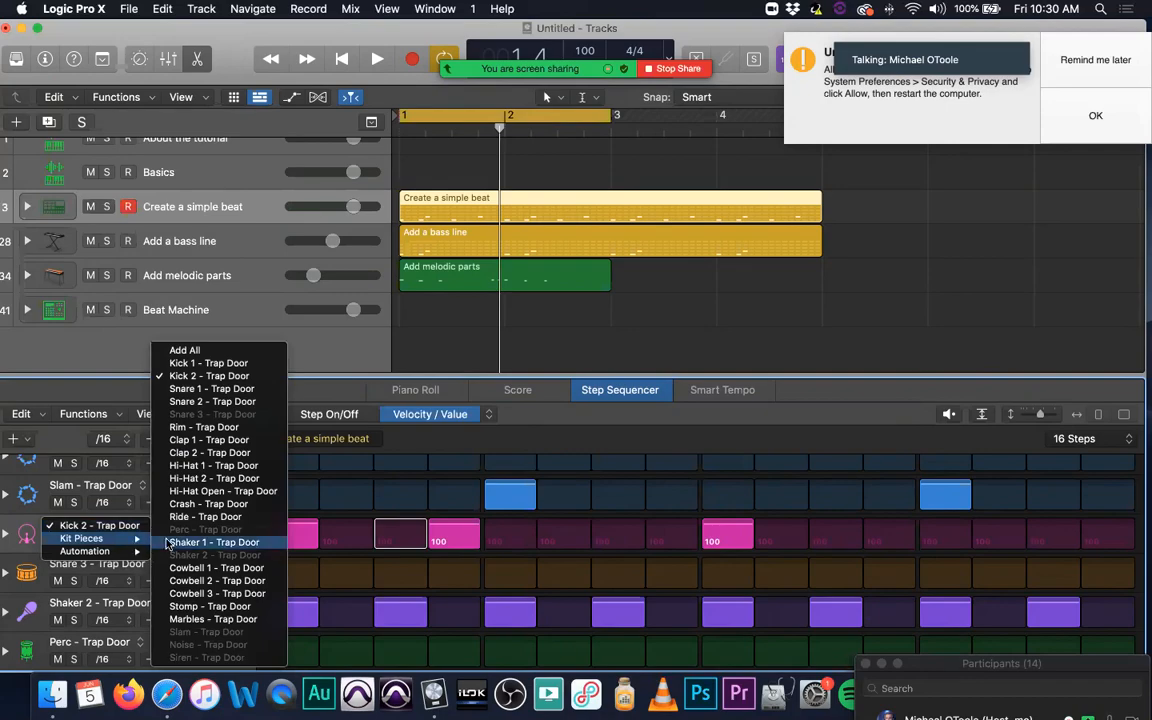
pyautogui.click(207, 606)
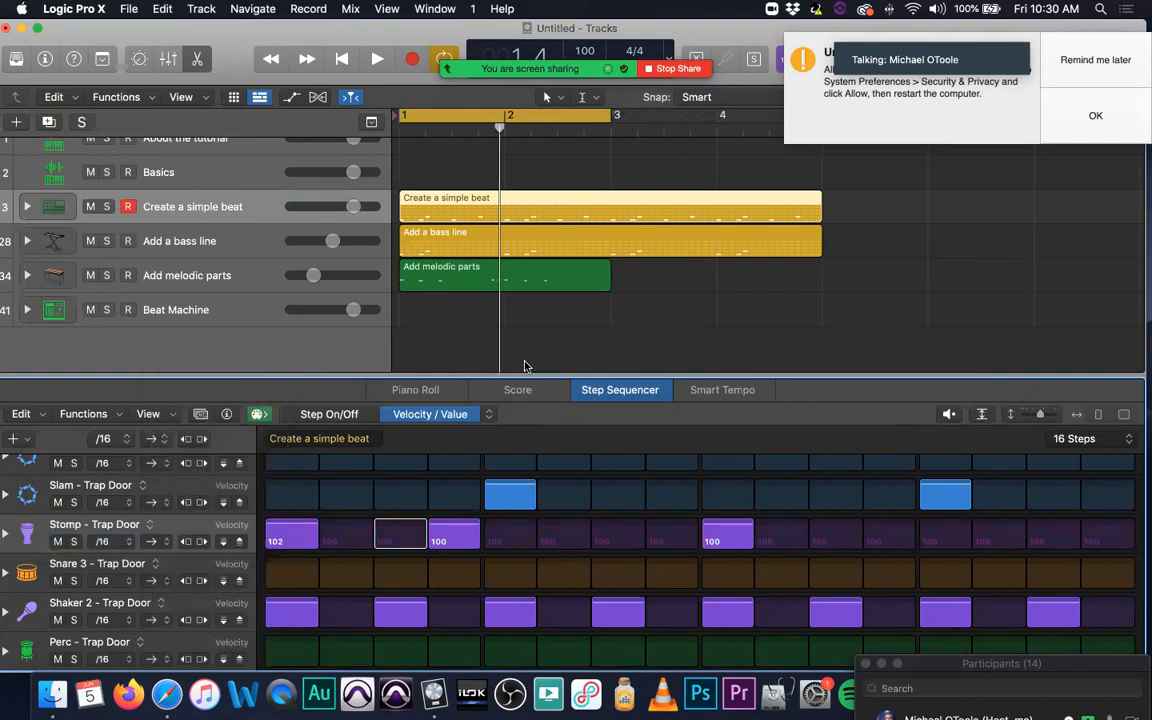
# Step: Play the pattern with the new stomp sound, then solo the Create a simple beat track, replay it louder and stop
pyautogui.press('space')
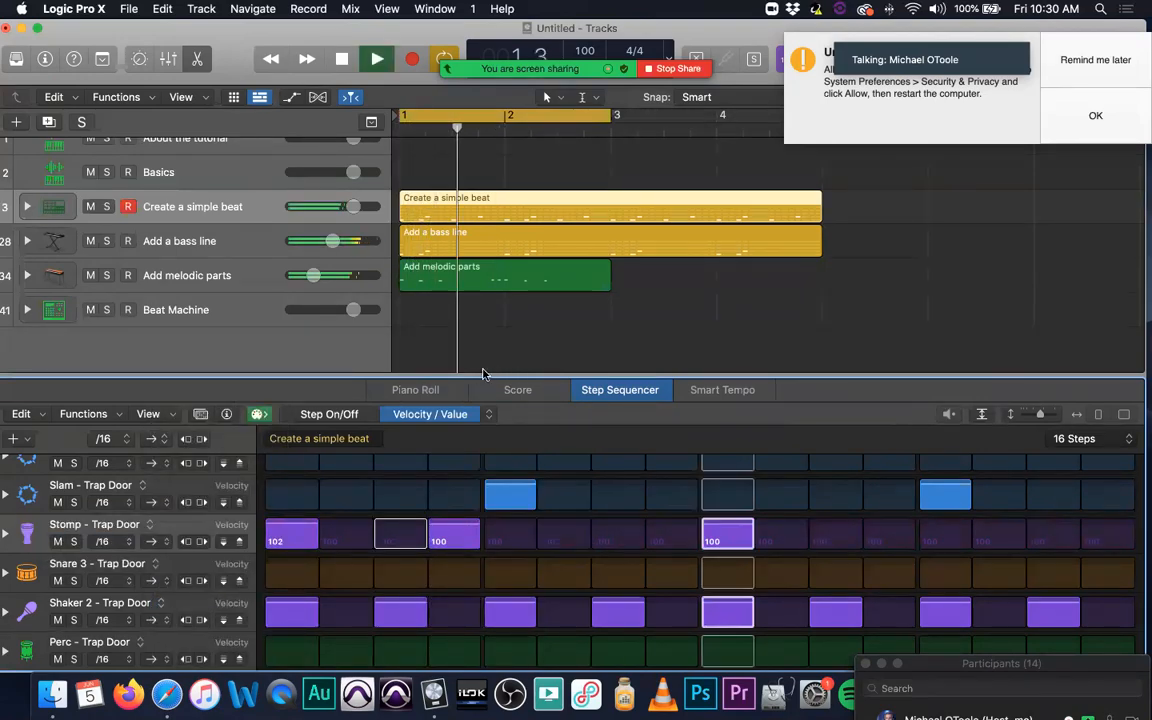
pyautogui.press('space')
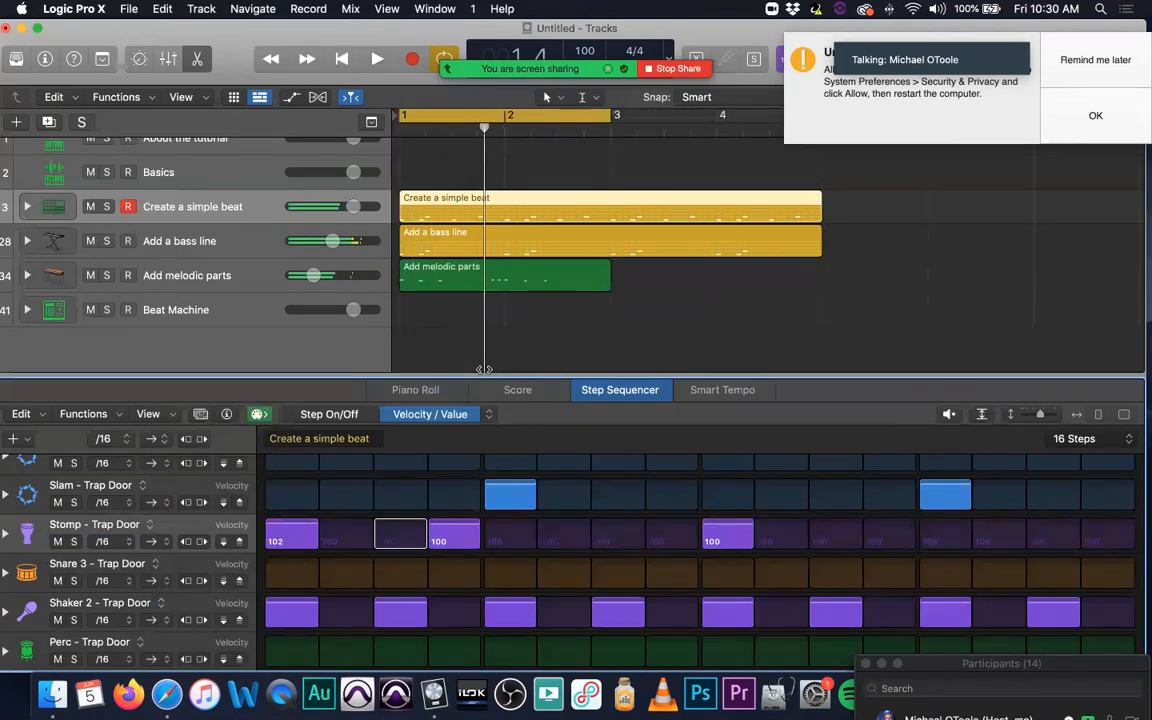
pyautogui.click(107, 207)
pyautogui.press('space')
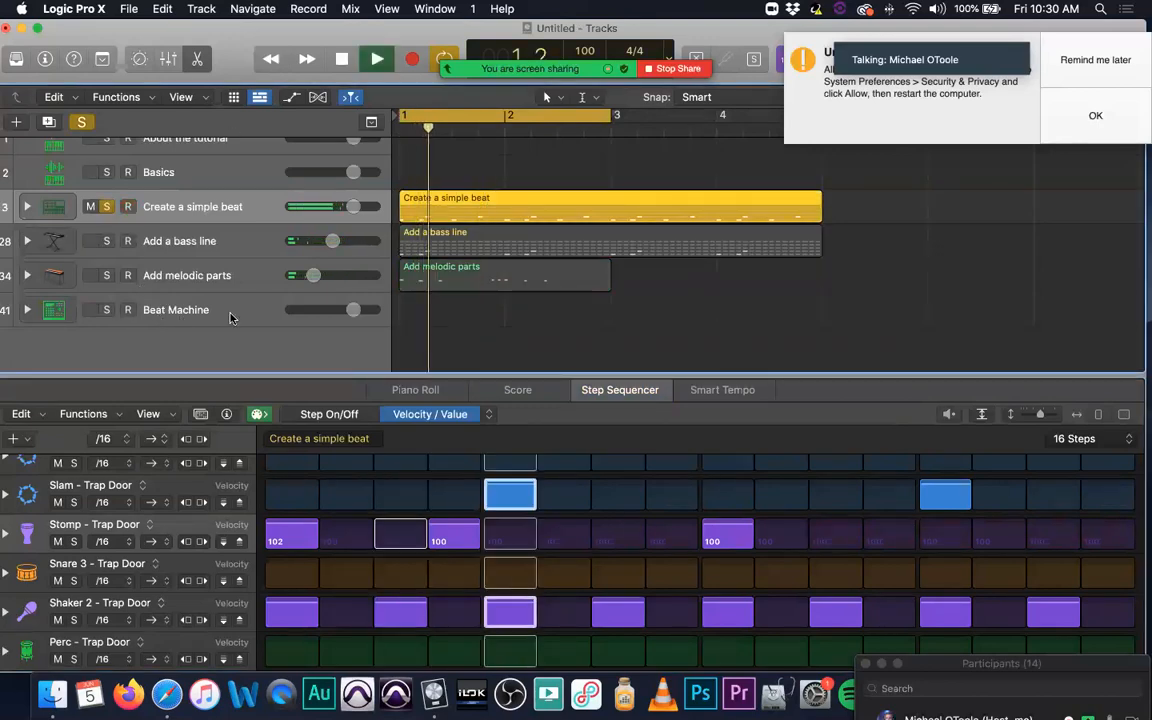
pyautogui.press('XF86AudioRaiseVolume')
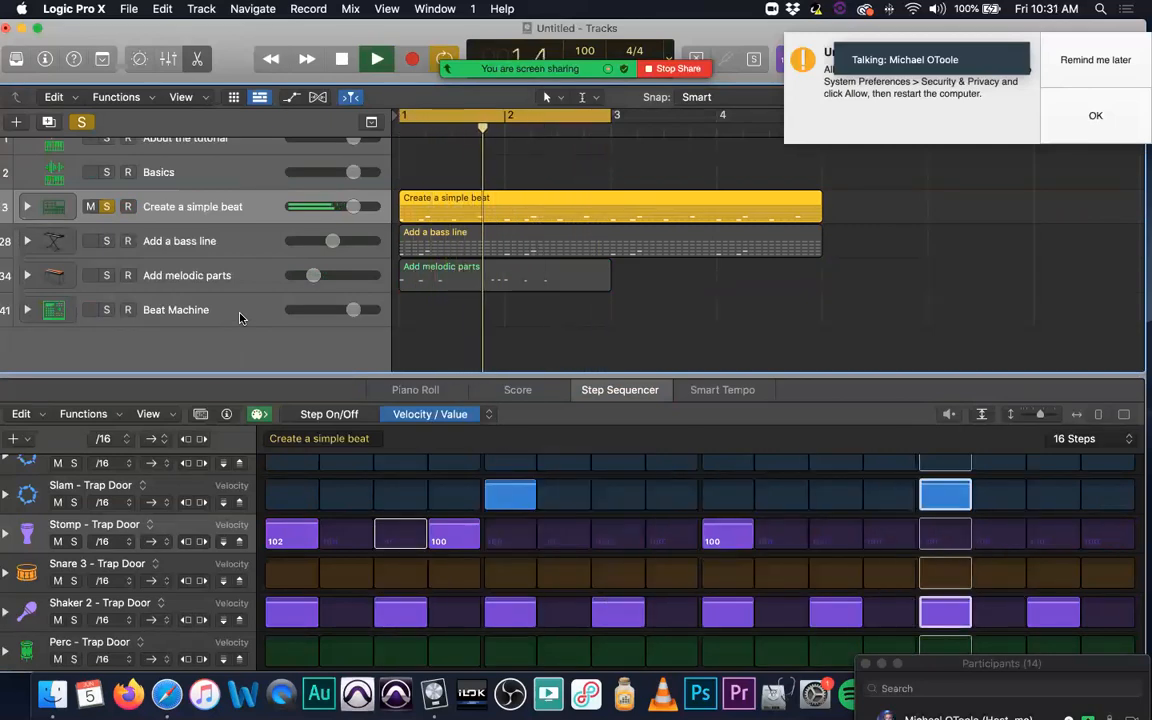
pyautogui.press('space')
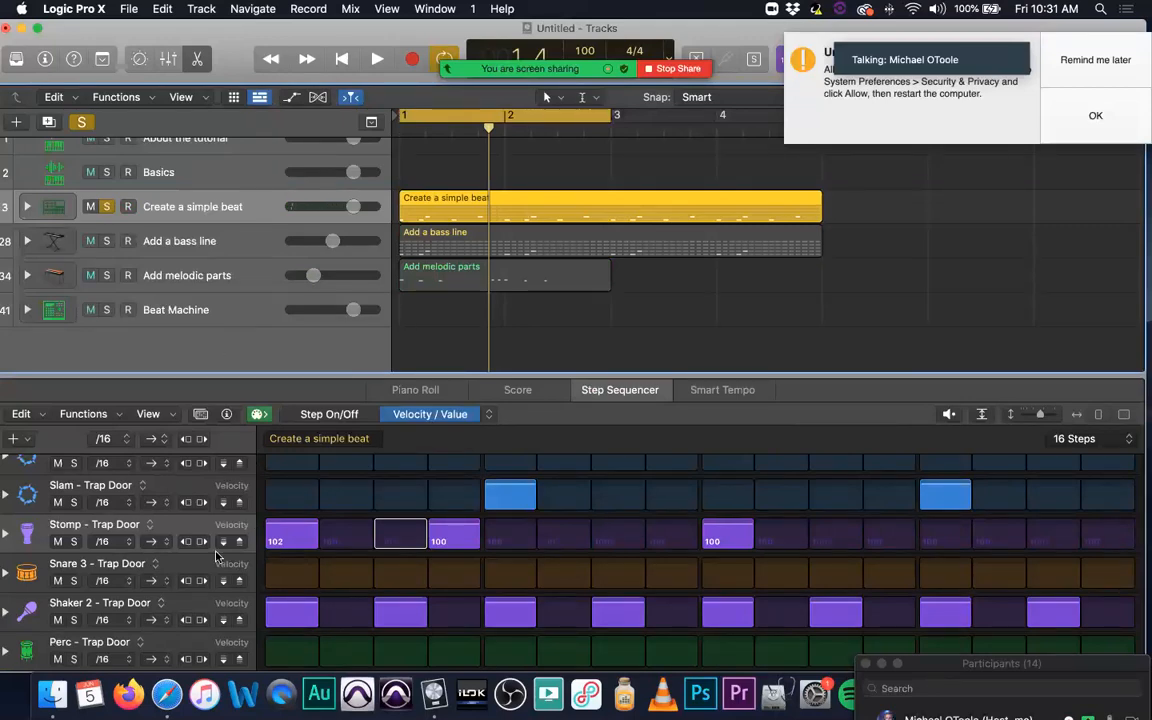
# Step: Select the Beat Machine track, show the Inspector with its Region section collapsed, and try to open the Drum Machine Designer plug-in
pyautogui.click(158, 604)
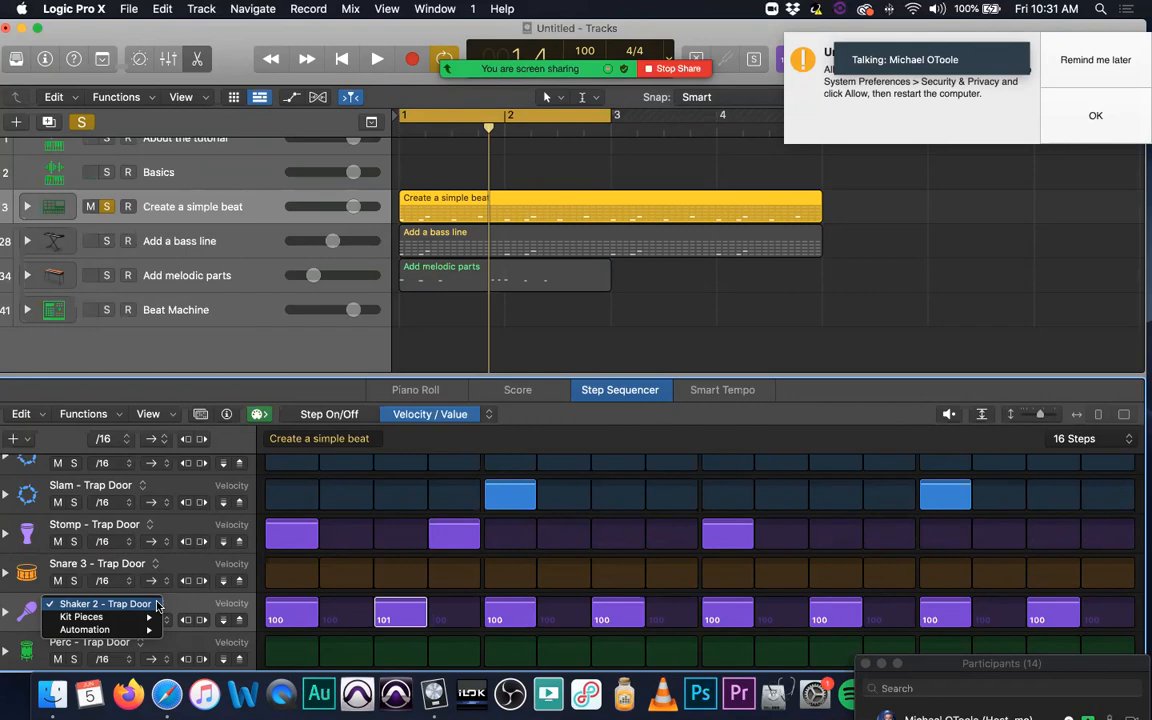
pyautogui.click(237, 316)
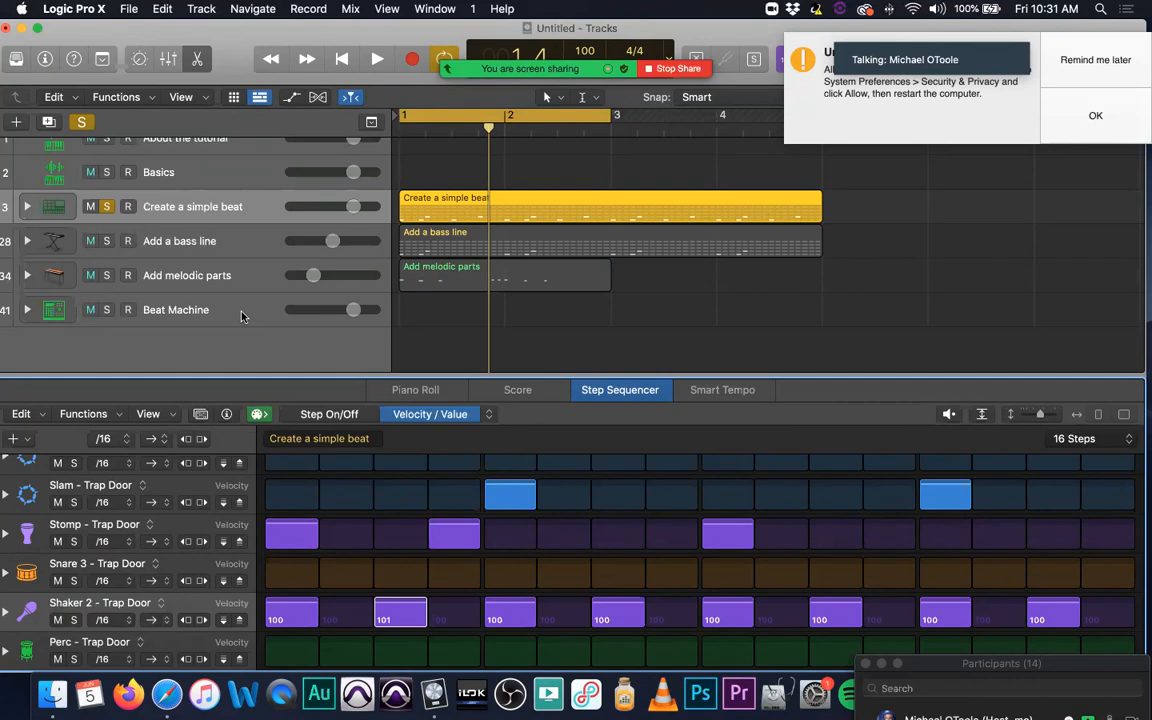
pyautogui.click(240, 312)
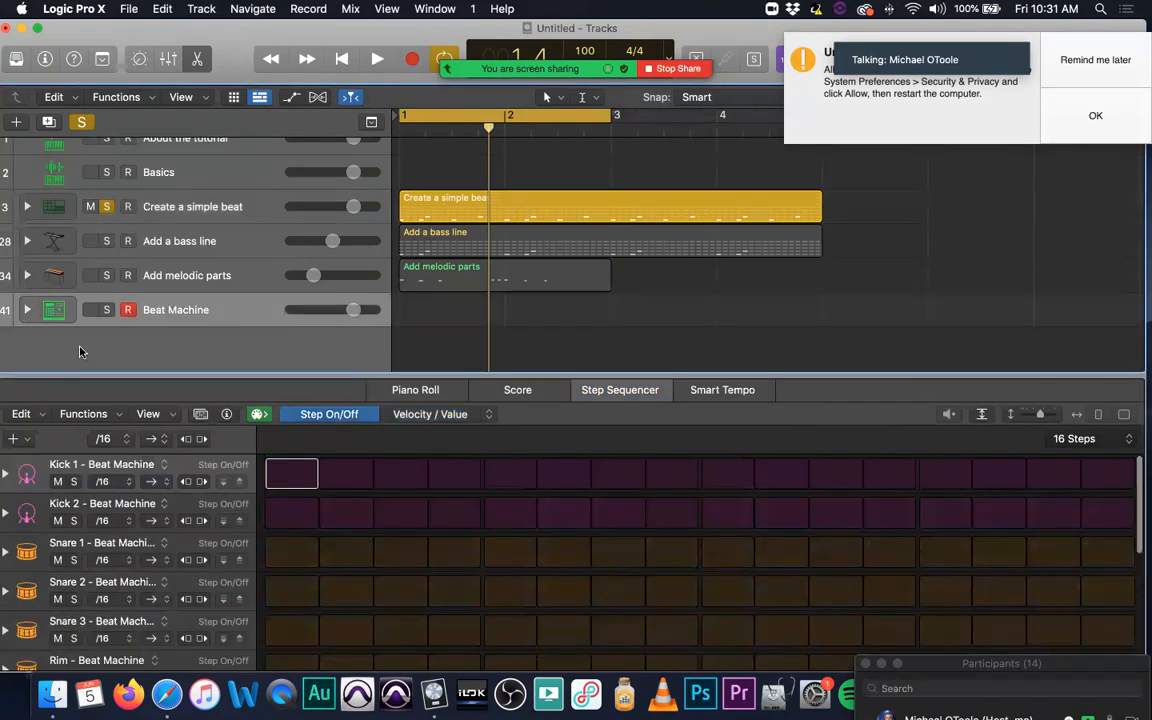
pyautogui.click(16, 60)
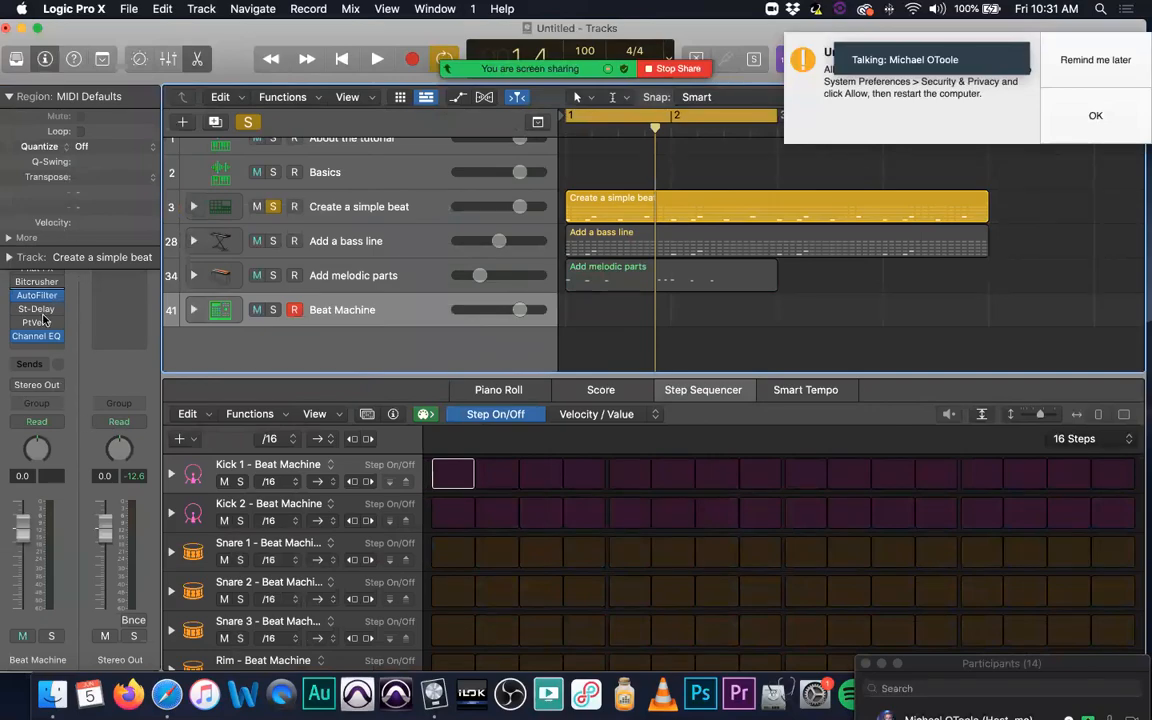
pyautogui.click(8, 96)
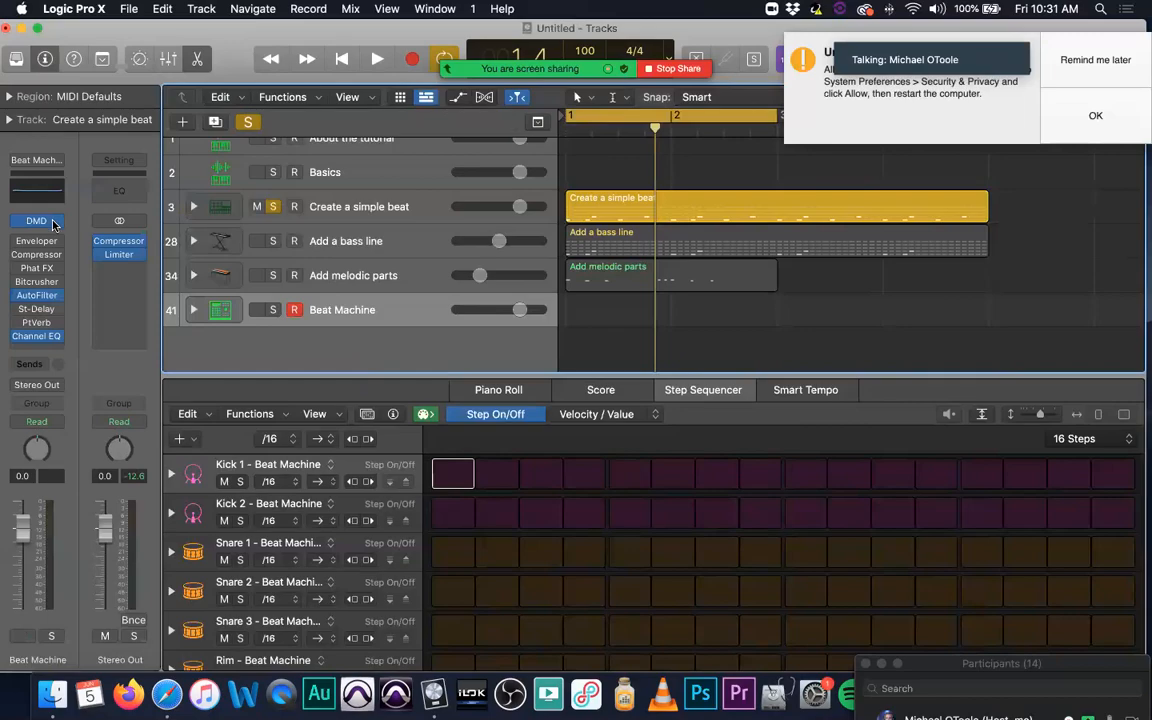
pyautogui.click(56, 222)
pyautogui.click(56, 222)
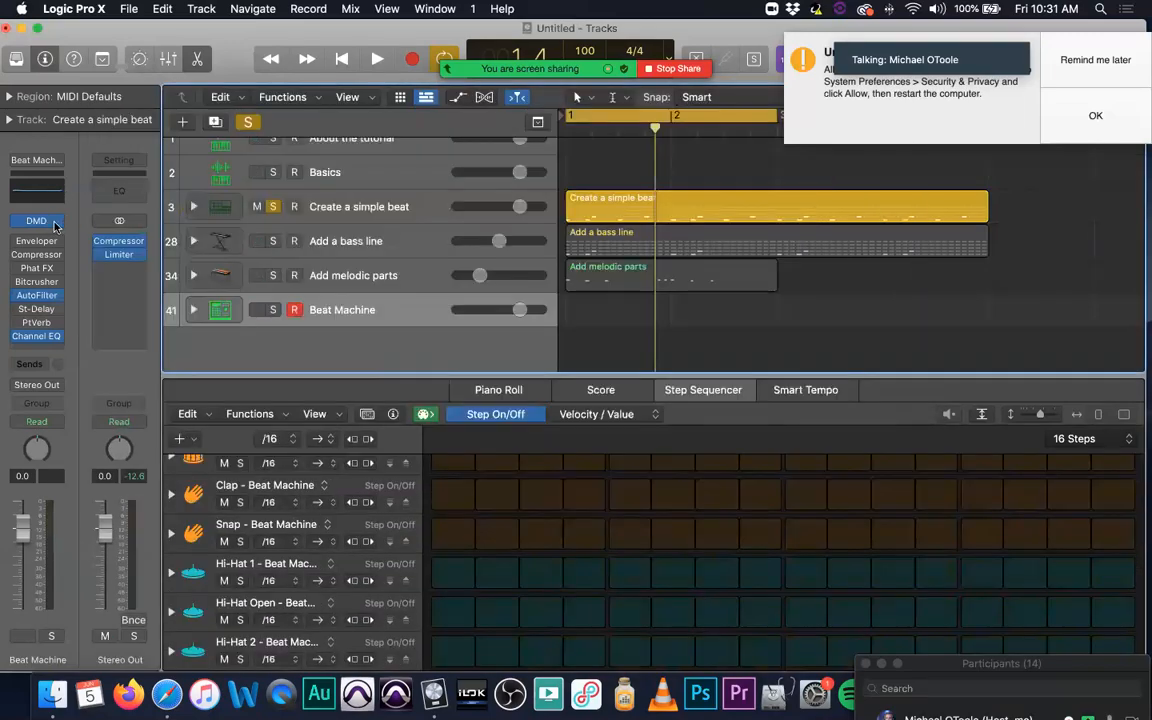
pyautogui.click(55, 221)
# Step: Delete the Beat Machine track and create one software instrument track with an empty channel strip
pyautogui.press('super+BackSpace')
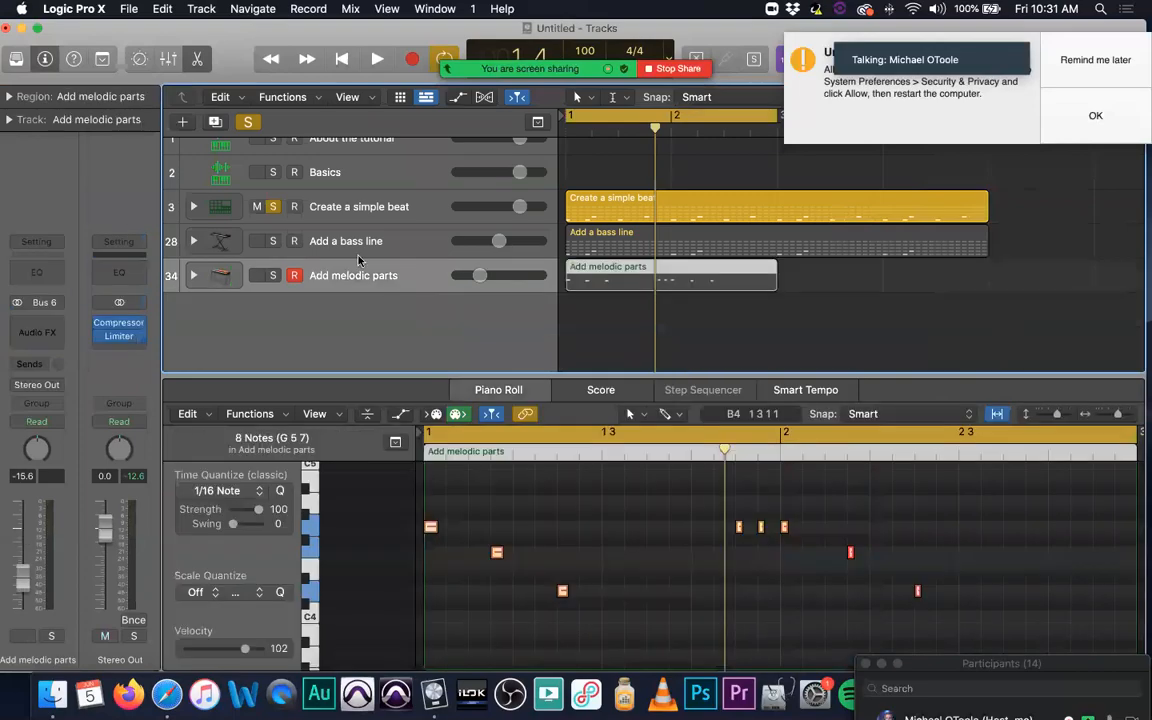
pyautogui.click(182, 122)
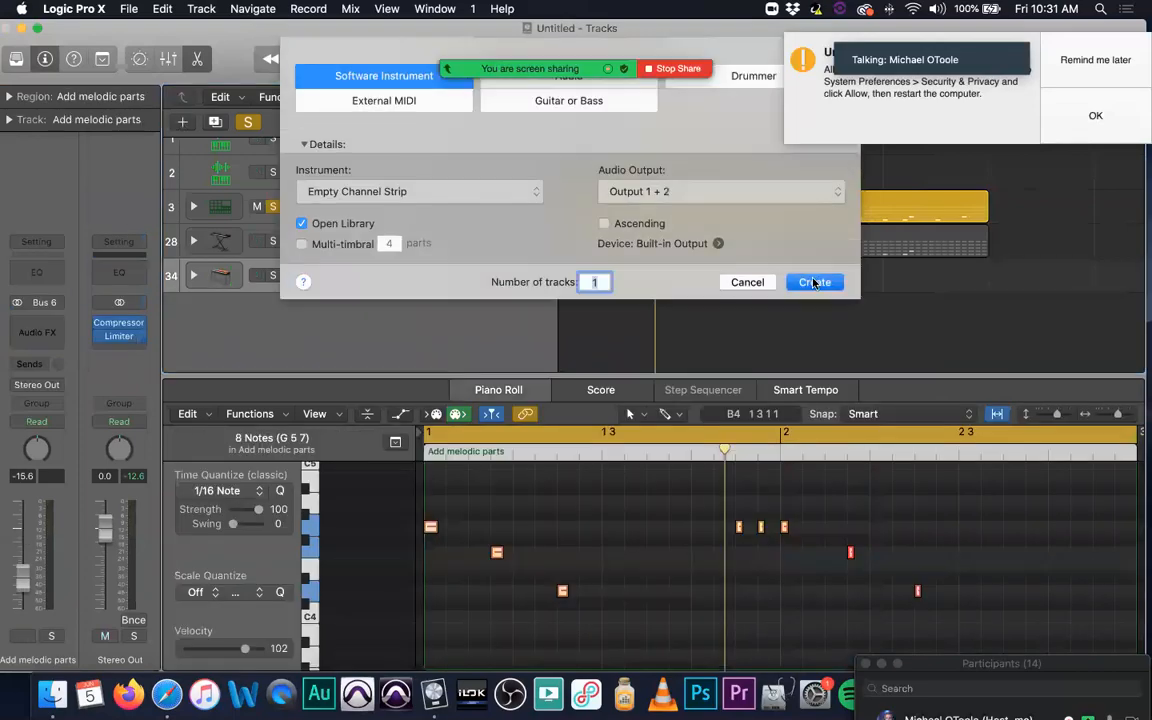
pyautogui.click(812, 282)
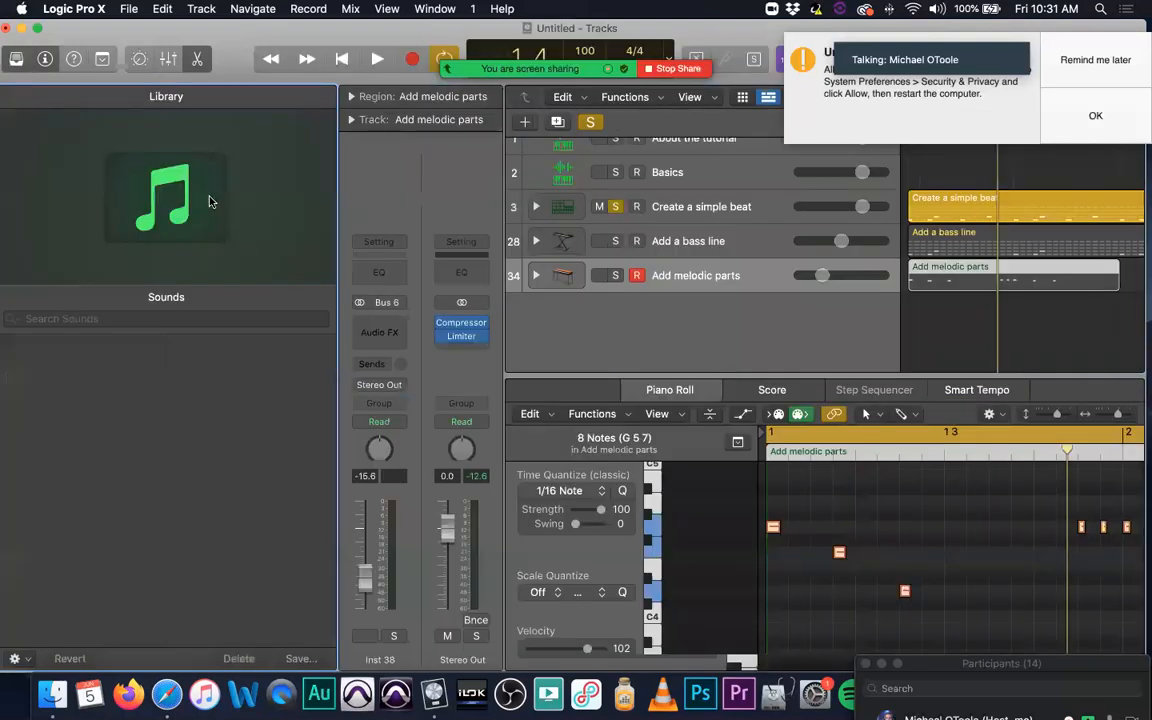
# Step: Hide the Library and insert Quick Sampler (Single Sample) as the instrument on the new track
pyautogui.press('y')
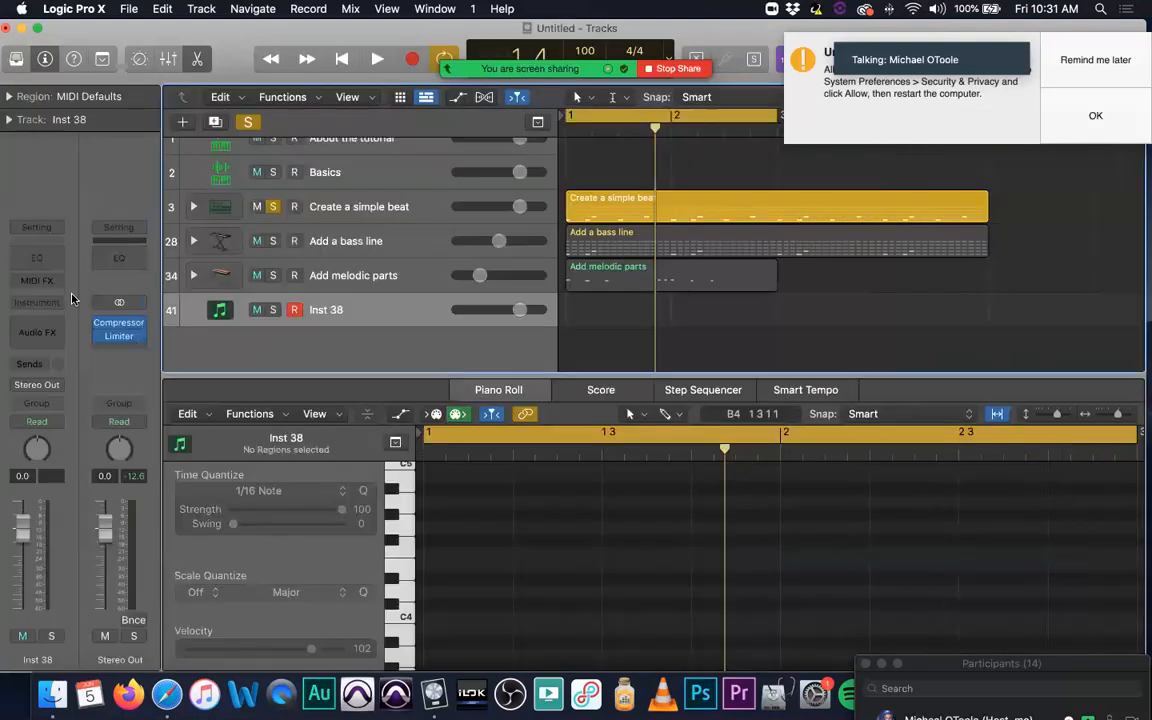
pyautogui.click(58, 302)
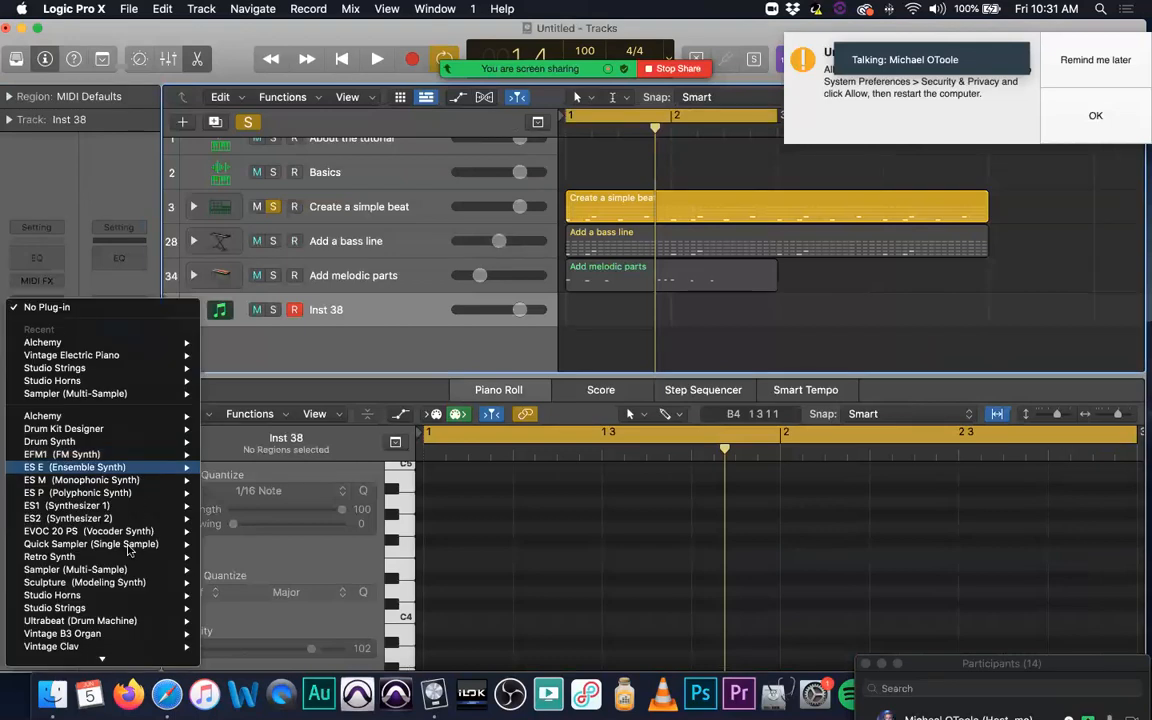
pyautogui.moveTo(100, 569)
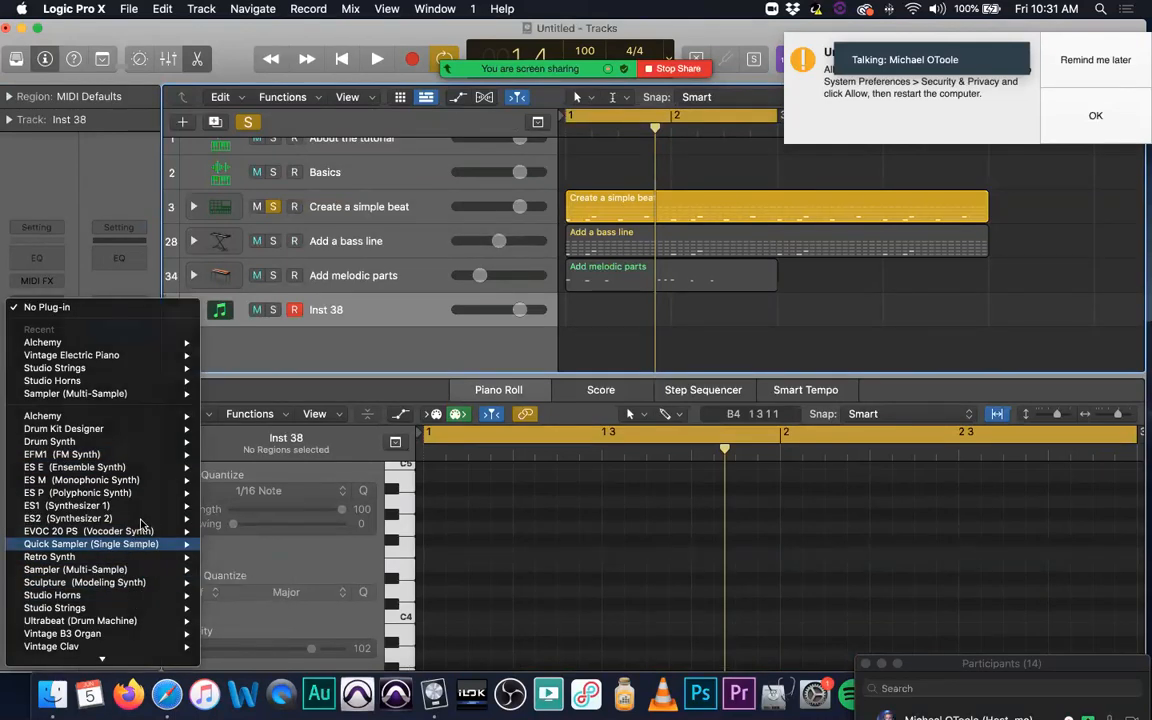
pyautogui.click(131, 254)
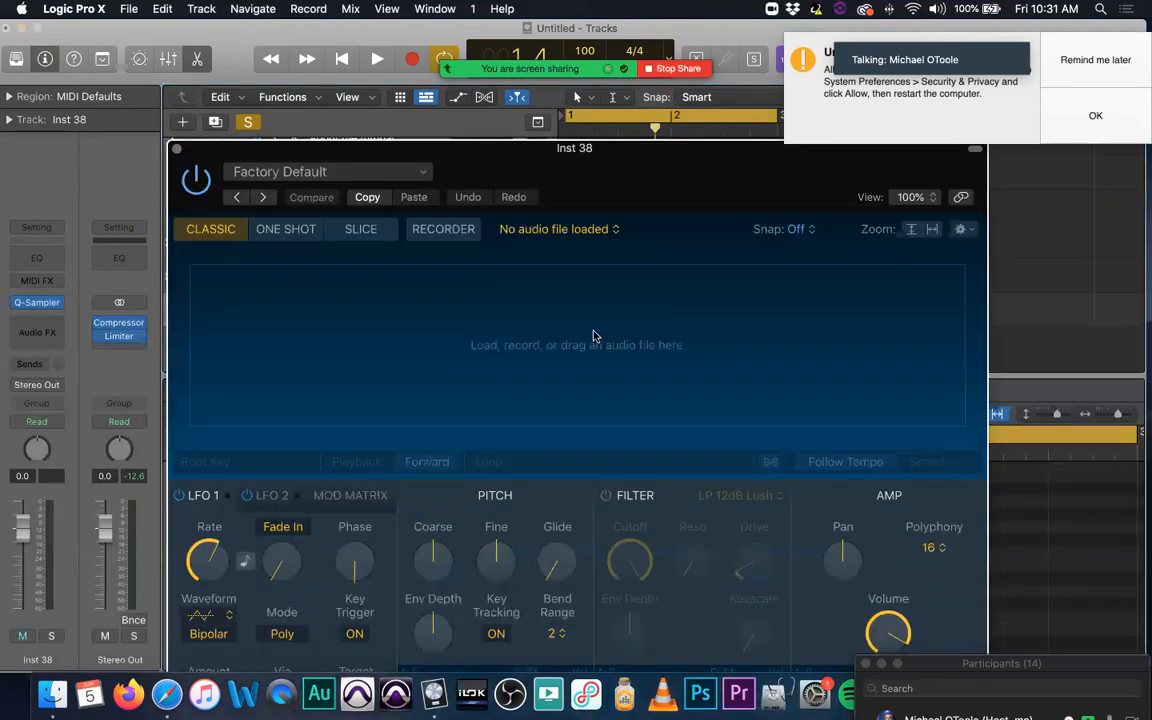
# Step: Record a short sample into Quick Sampler from Input 1 using its Recorder mode, and close the plug-in window
pyautogui.click(440, 229)
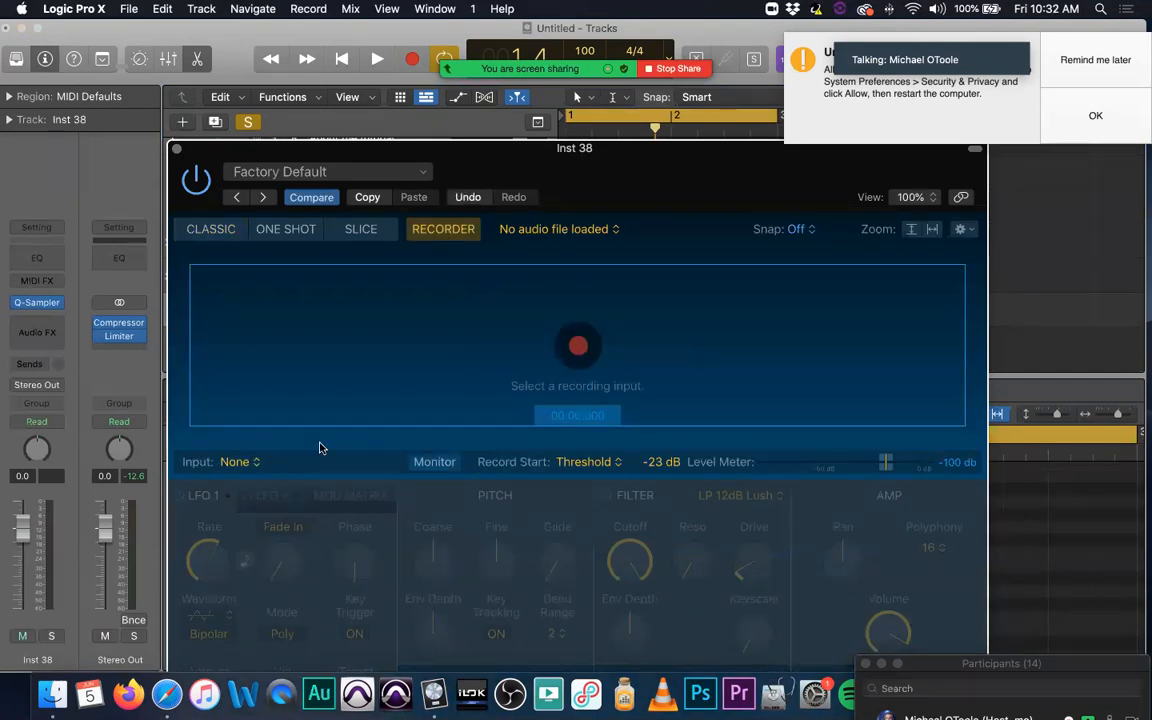
pyautogui.click(245, 461)
pyautogui.moveTo(255, 494)
pyautogui.click(321, 489)
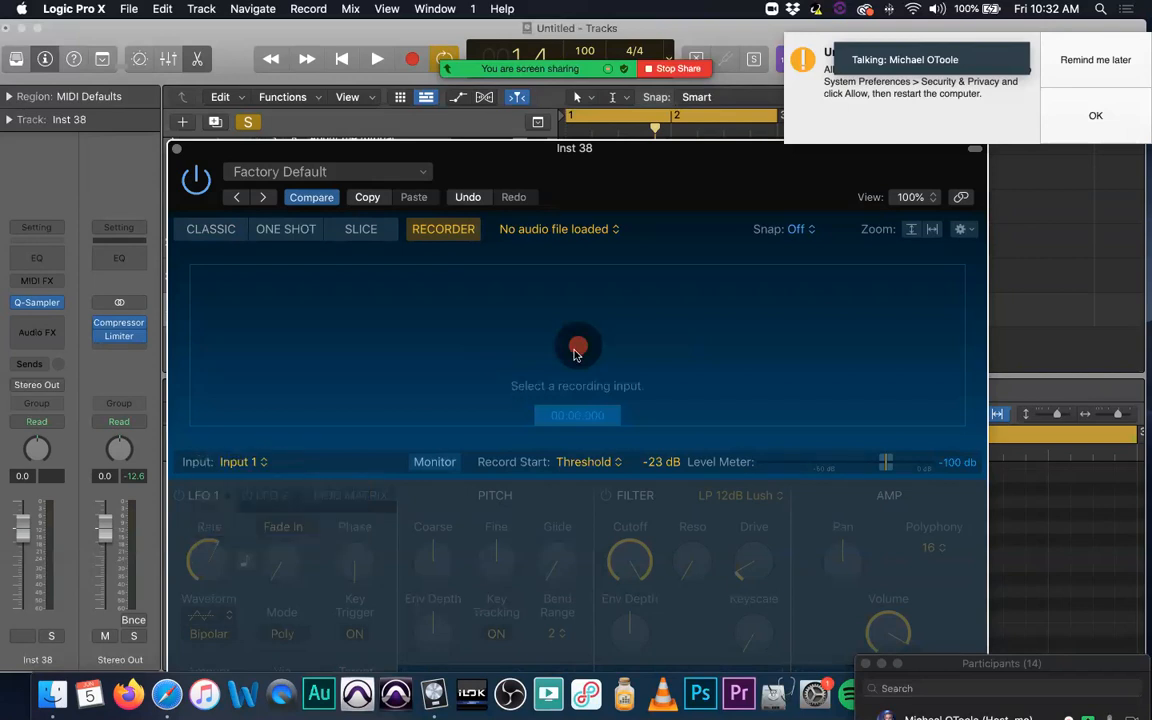
pyautogui.click(577, 348)
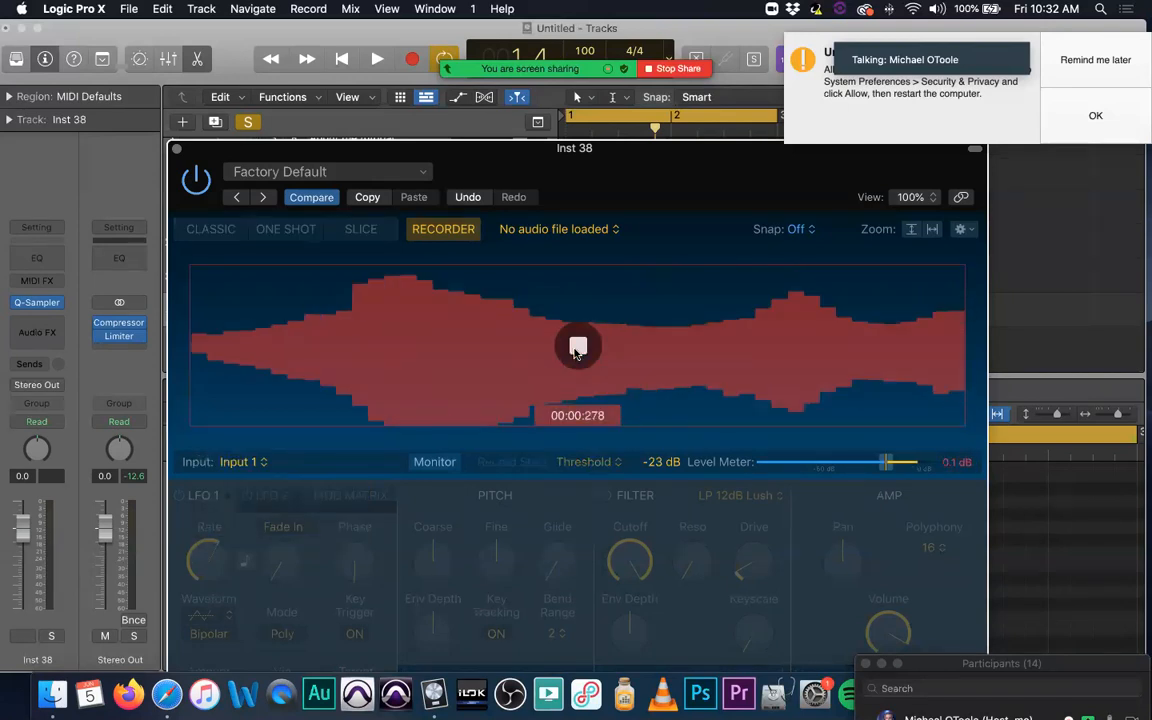
pyautogui.click(577, 346)
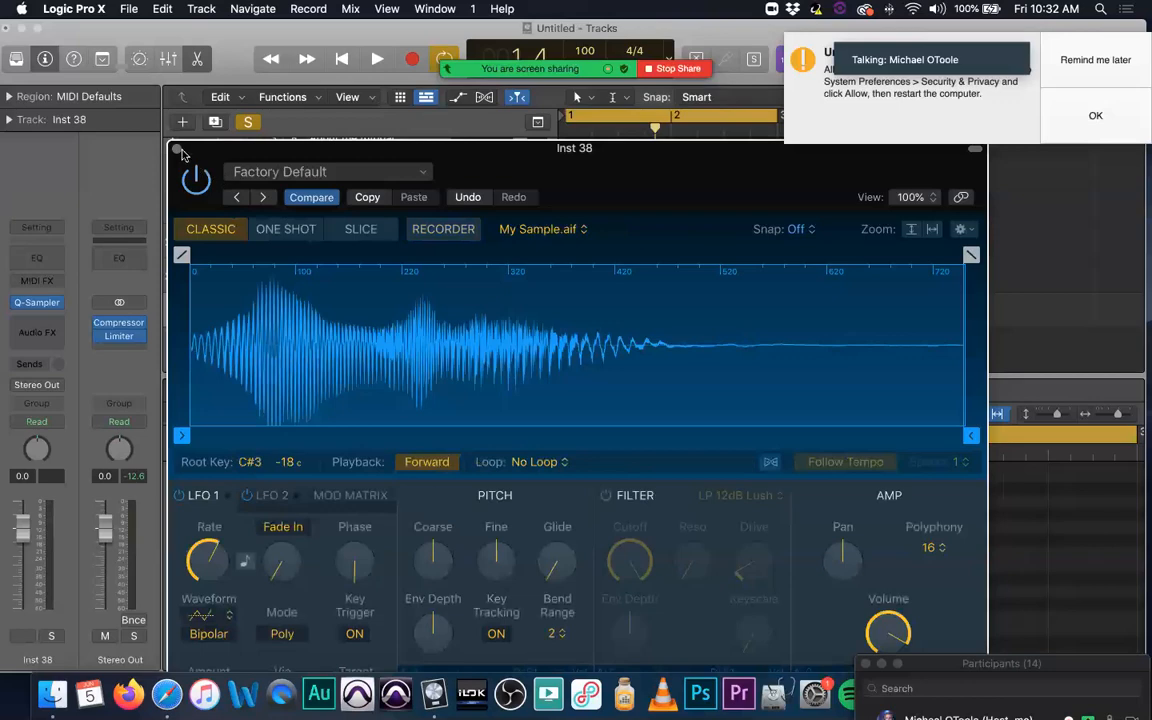
pyautogui.click(177, 149)
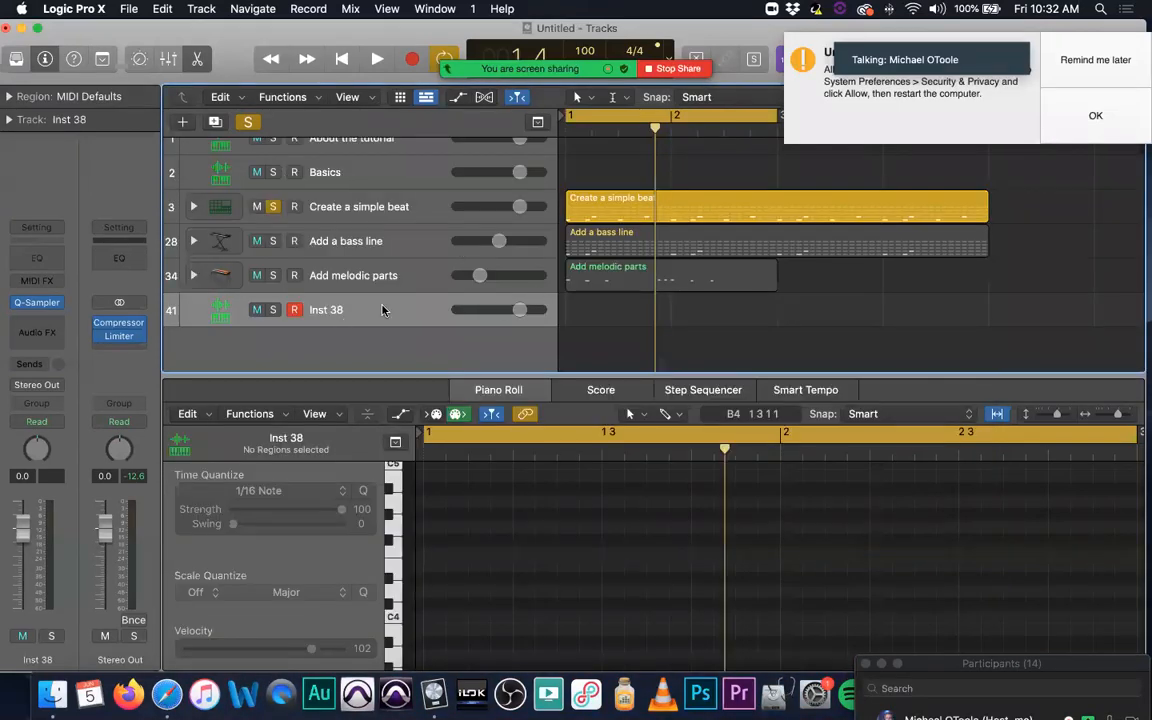
# Step: Recheck the recorded sample in Quick Sampler, clear all track solos, record-enable the Inst 38 track and play the project from the beginning
pyautogui.click(38, 303)
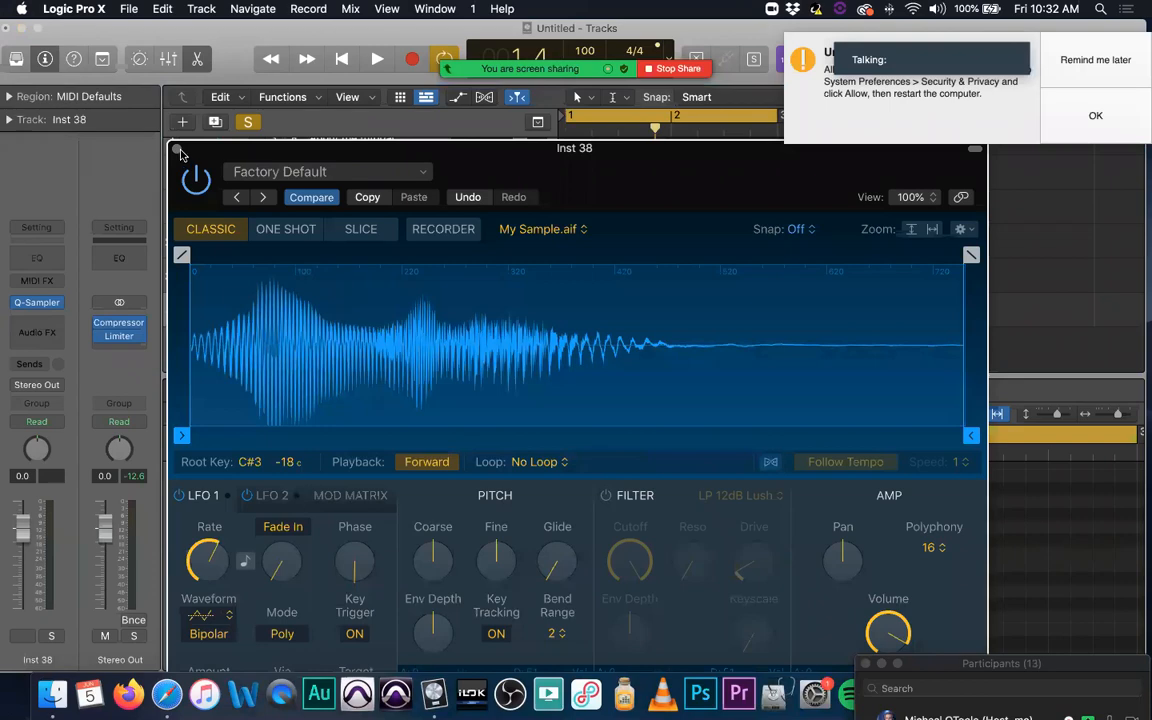
pyautogui.press('super+w')
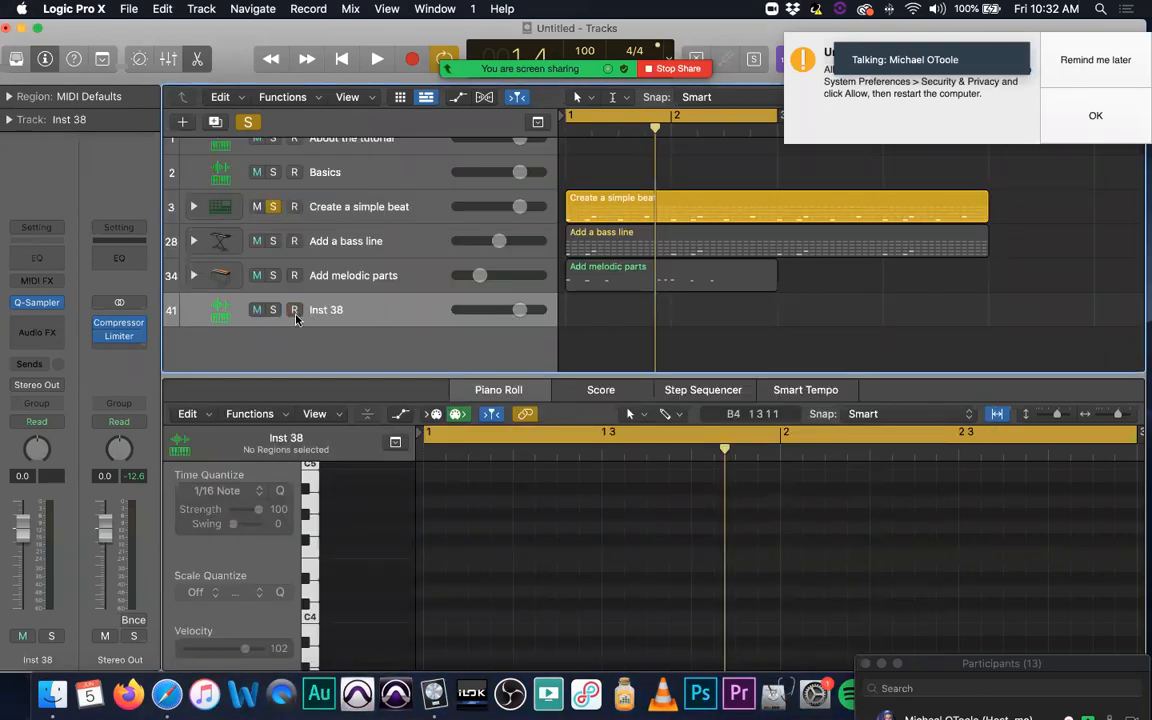
pyautogui.click(249, 124)
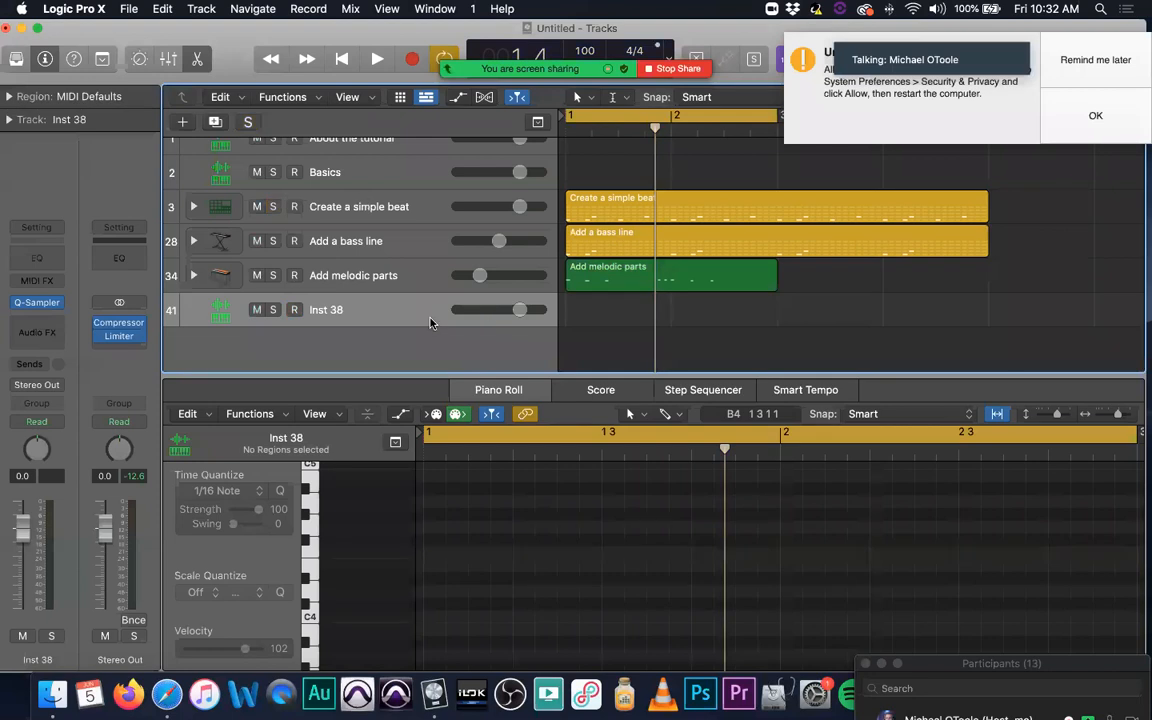
pyautogui.click(294, 312)
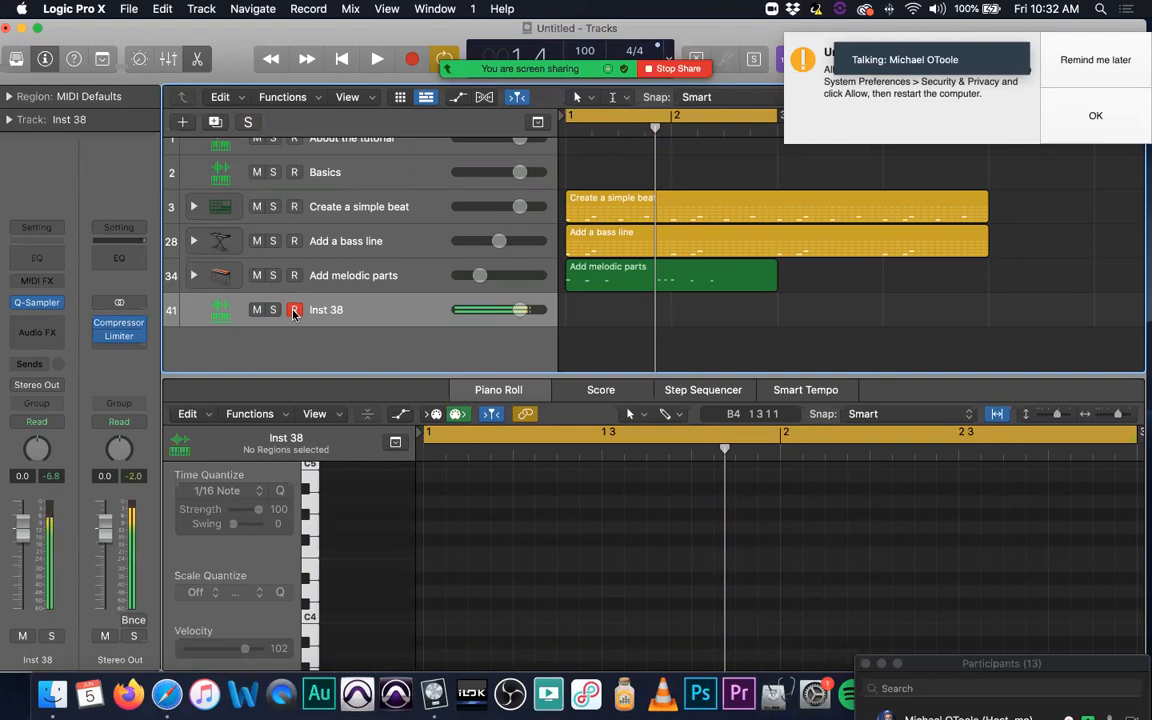
pyautogui.press('Return')
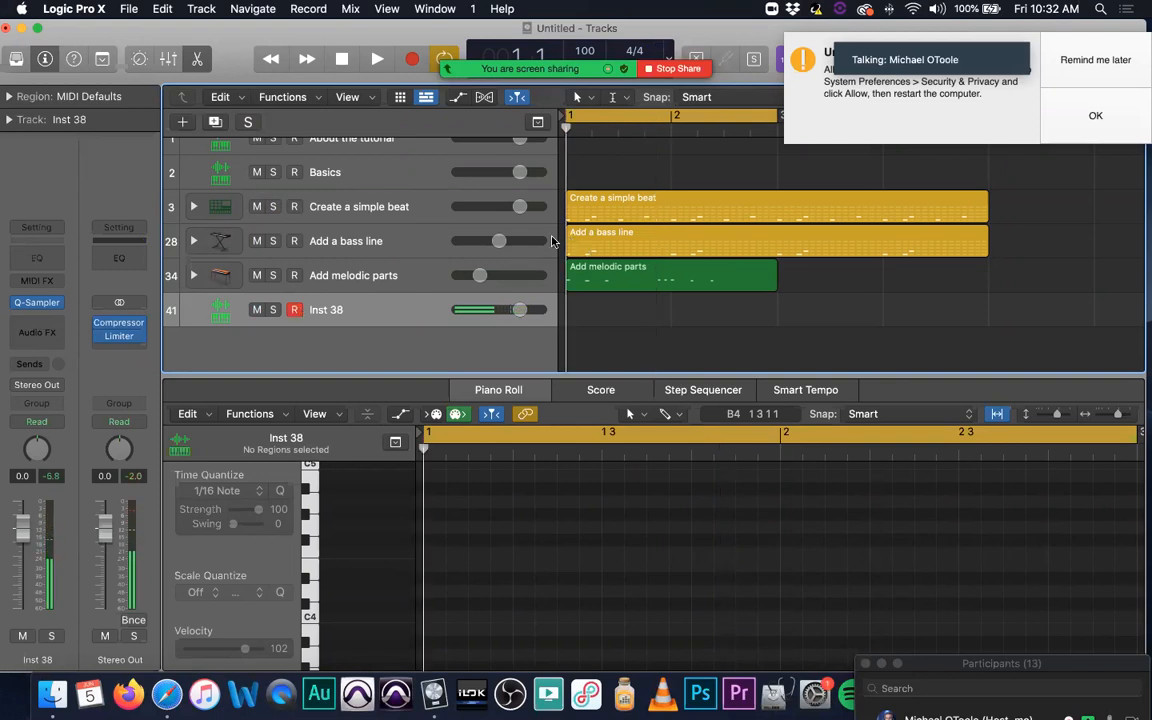
pyautogui.press('space')
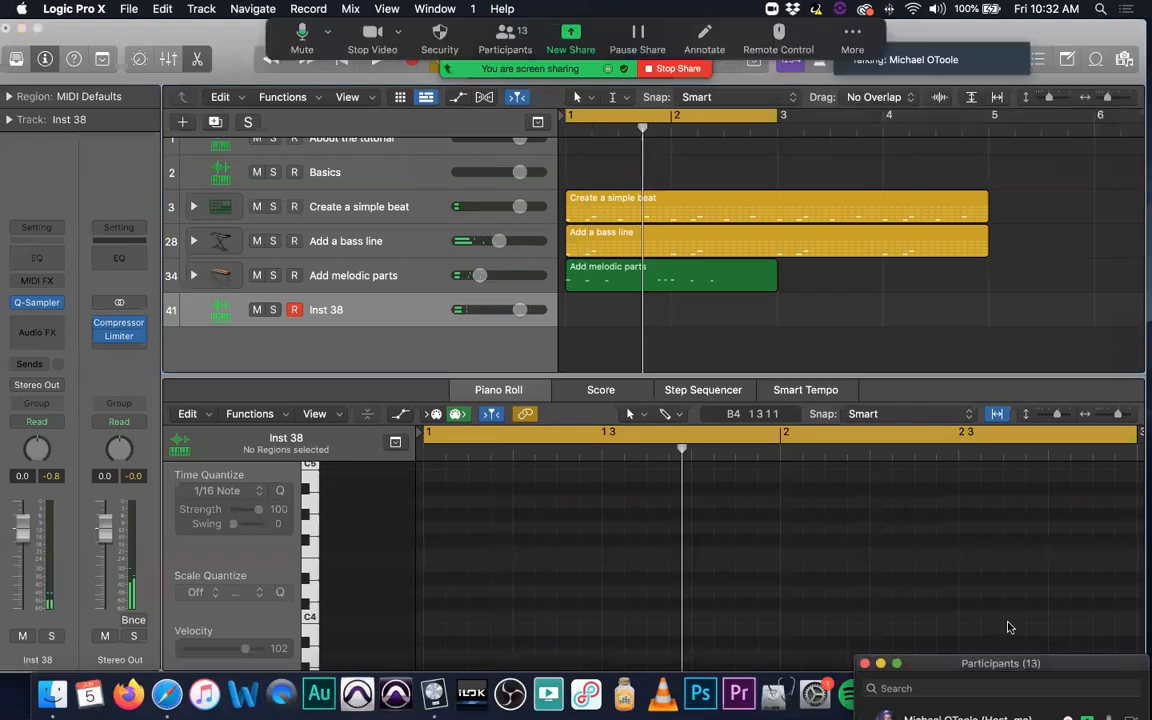
# Step: Raise the Participants window and replace the Inst 38 track's Quick Sampler with the stereo Sampler (Multi-Sample) instrument
pyautogui.moveTo(1014, 666); pyautogui.dragTo(1005, 510)
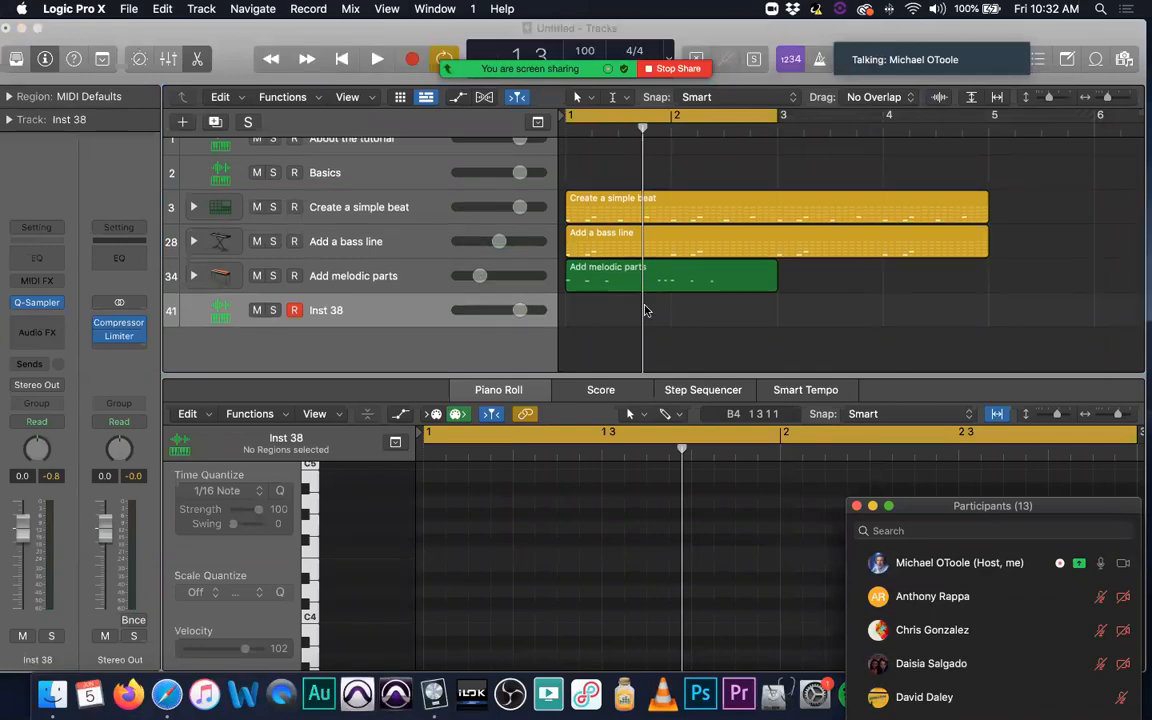
pyautogui.click(418, 202)
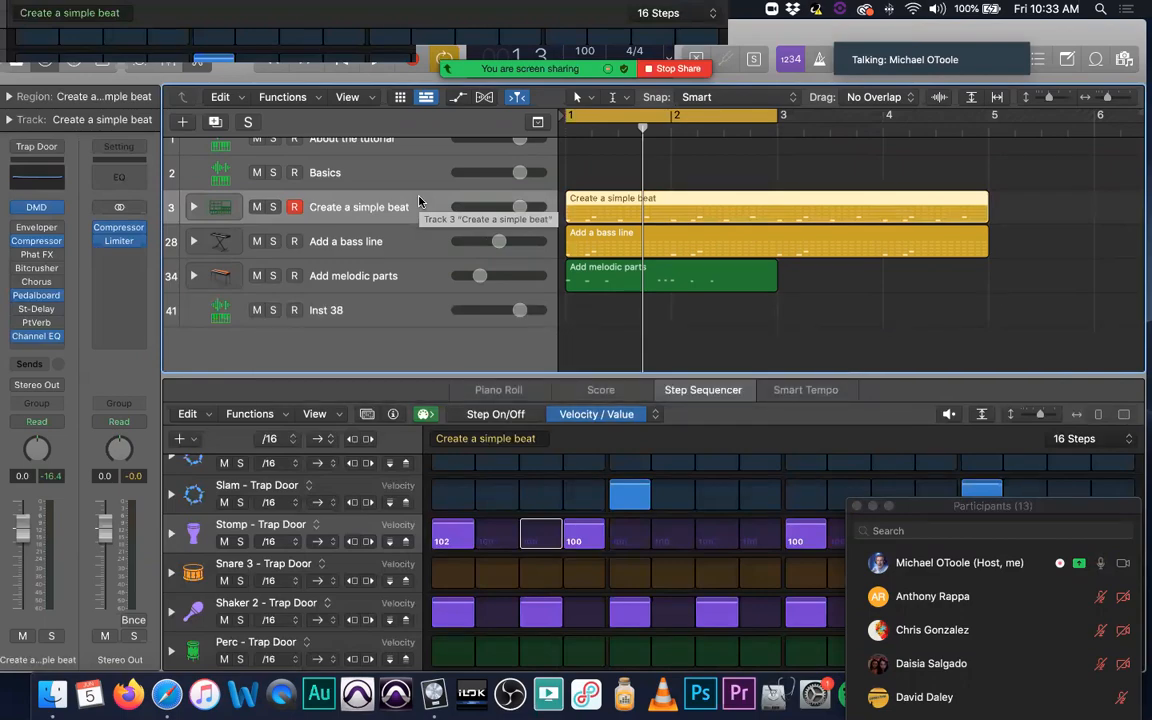
pyautogui.click(388, 305)
pyautogui.click(55, 304)
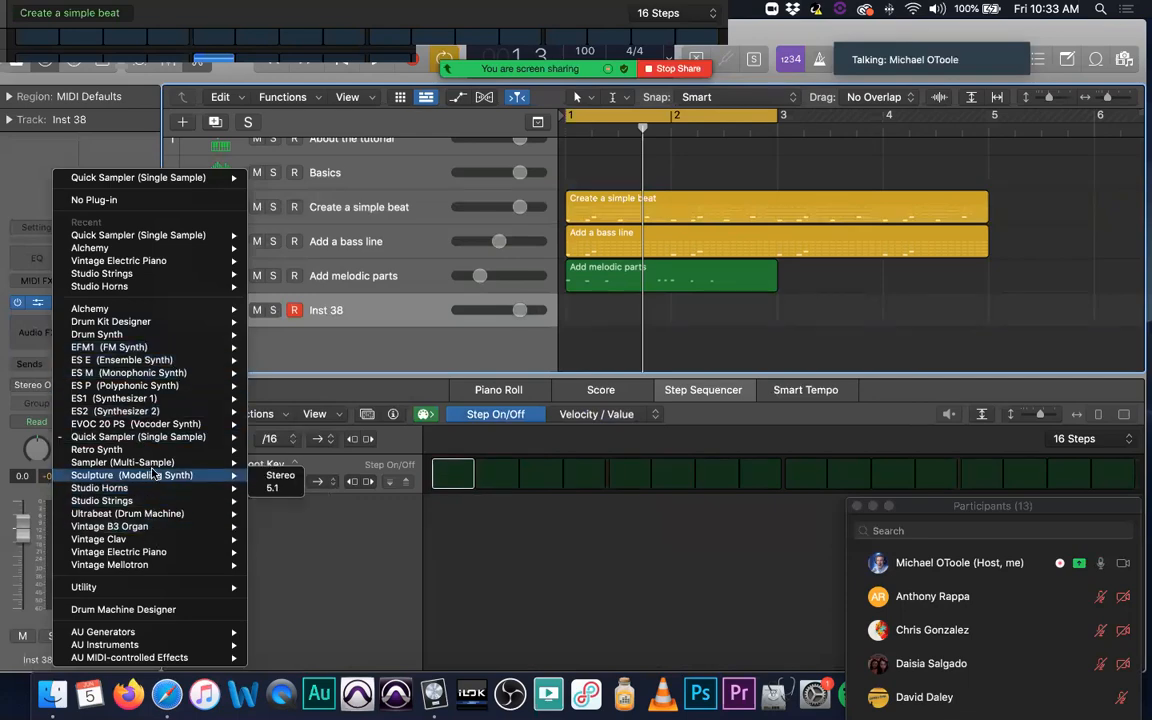
pyautogui.moveTo(150, 462)
pyautogui.click(272, 463)
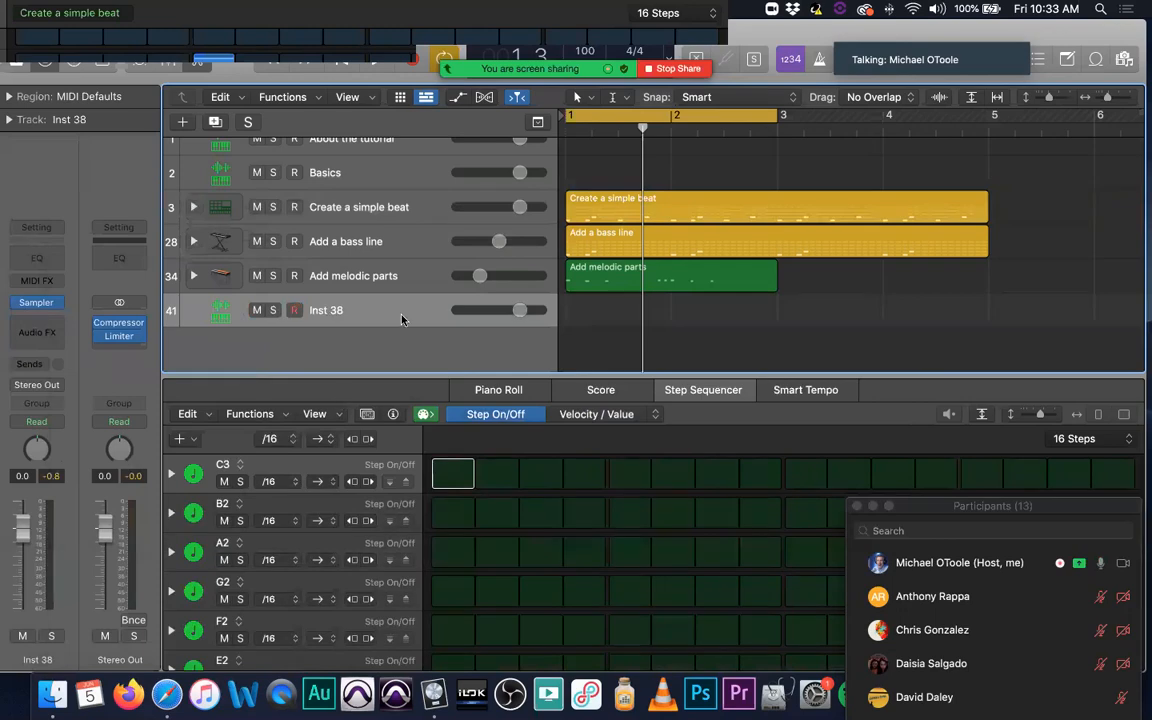
# Step: Open the Sampler and examine its Mapping, Zone and Modulators sections and the My Sample.aif file options, and close it
pyautogui.moveTo(40, 307)
pyautogui.click(36, 304)
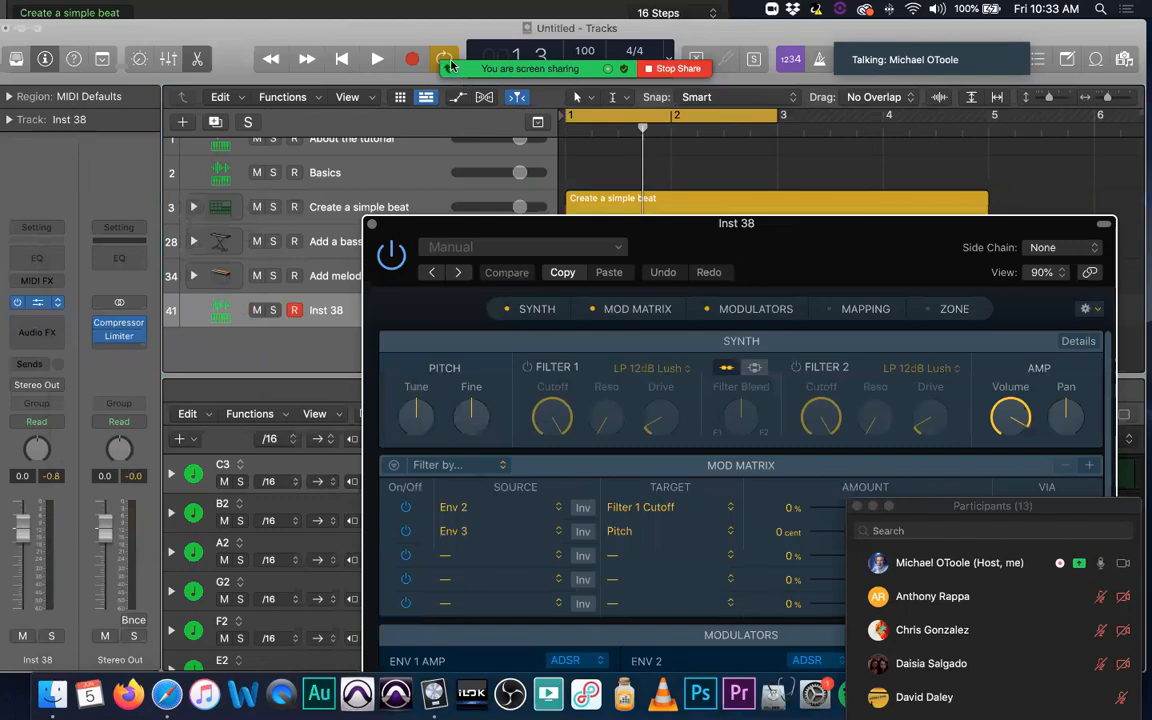
pyautogui.moveTo(693, 228); pyautogui.dragTo(451, 76)
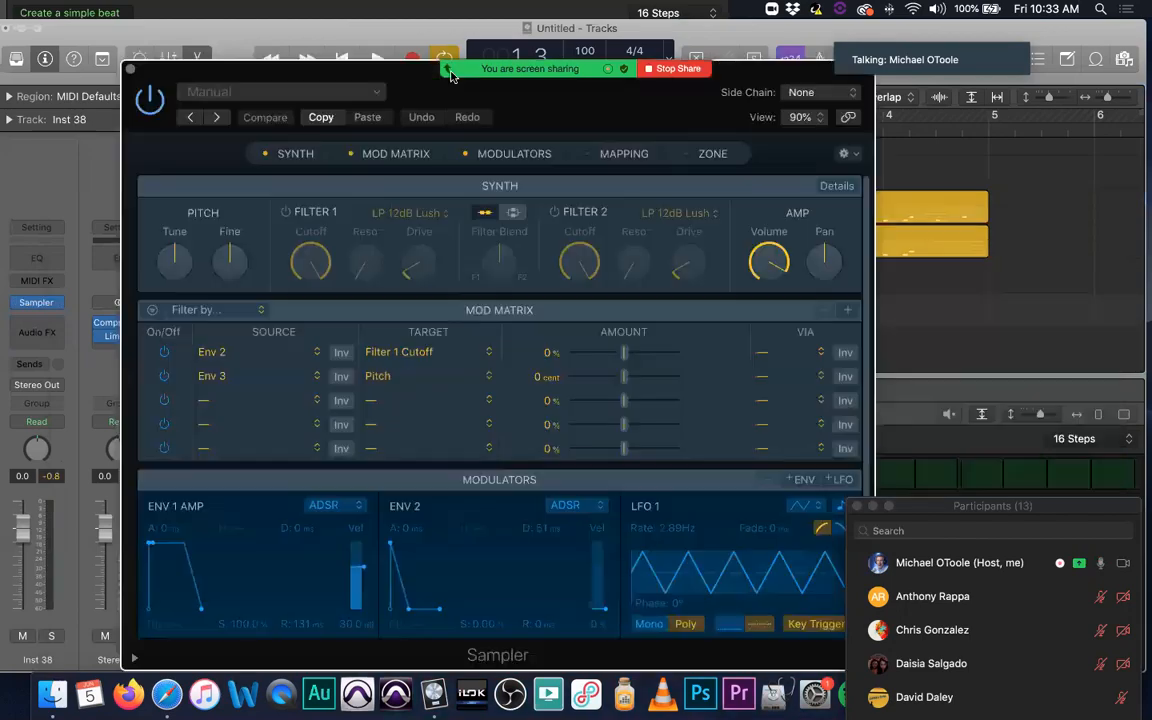
pyautogui.click(630, 155)
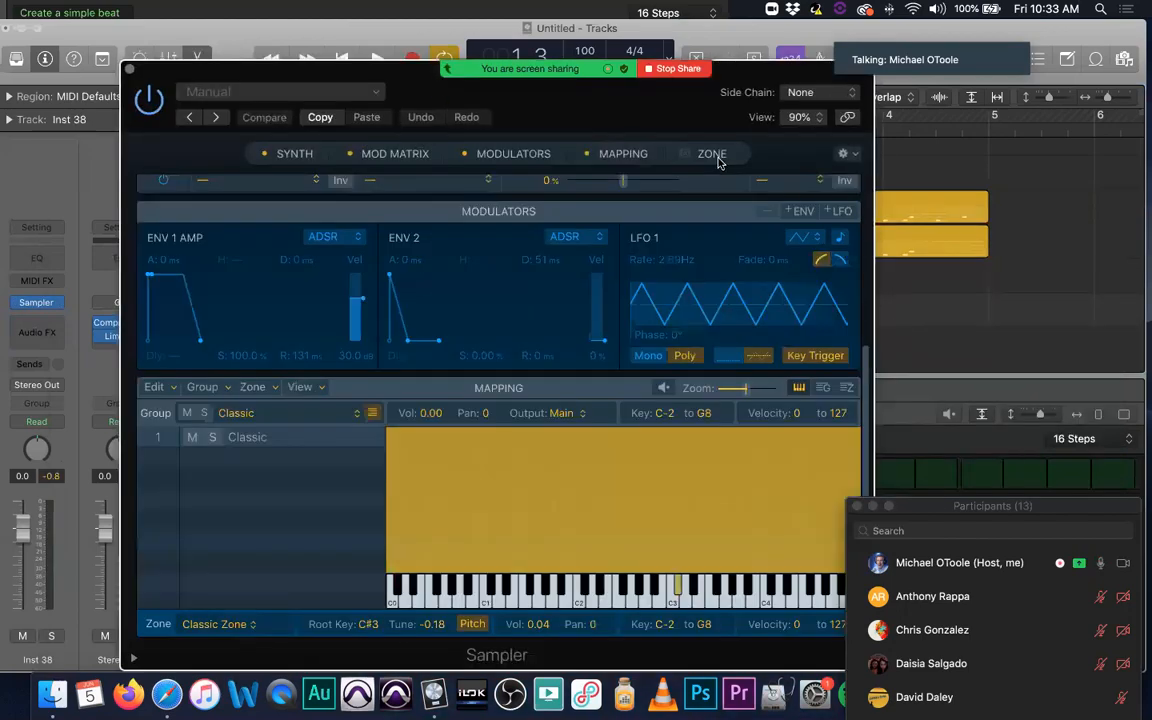
pyautogui.click(716, 157)
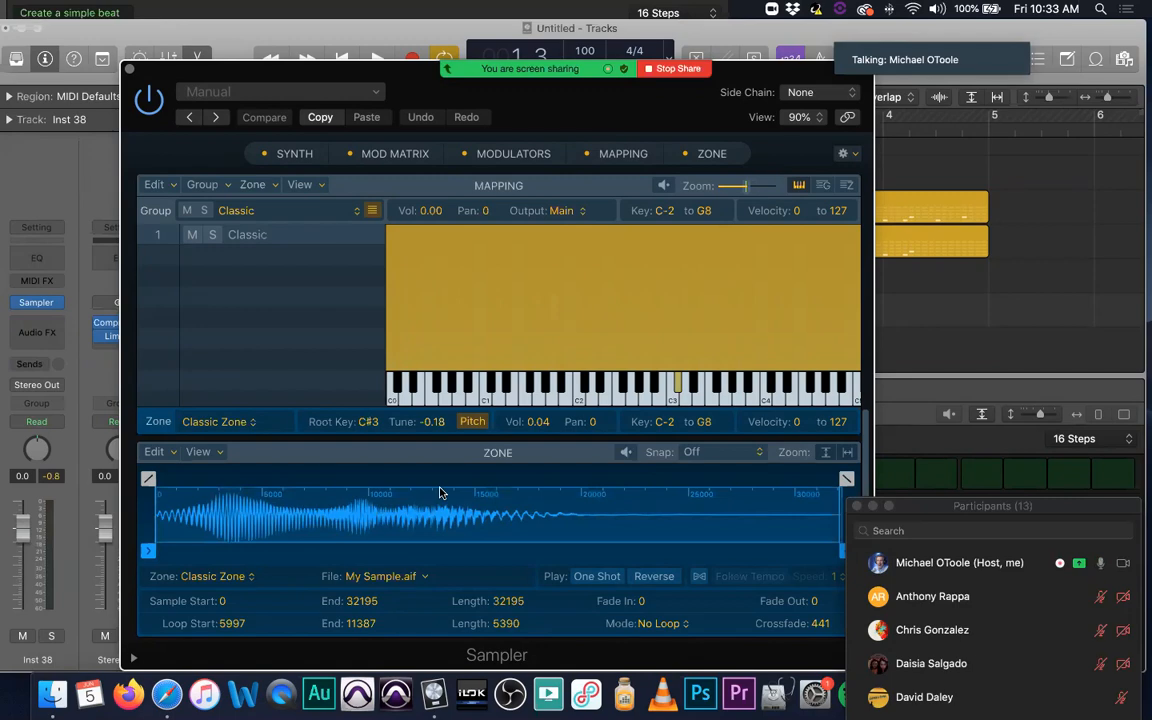
pyautogui.click(424, 577)
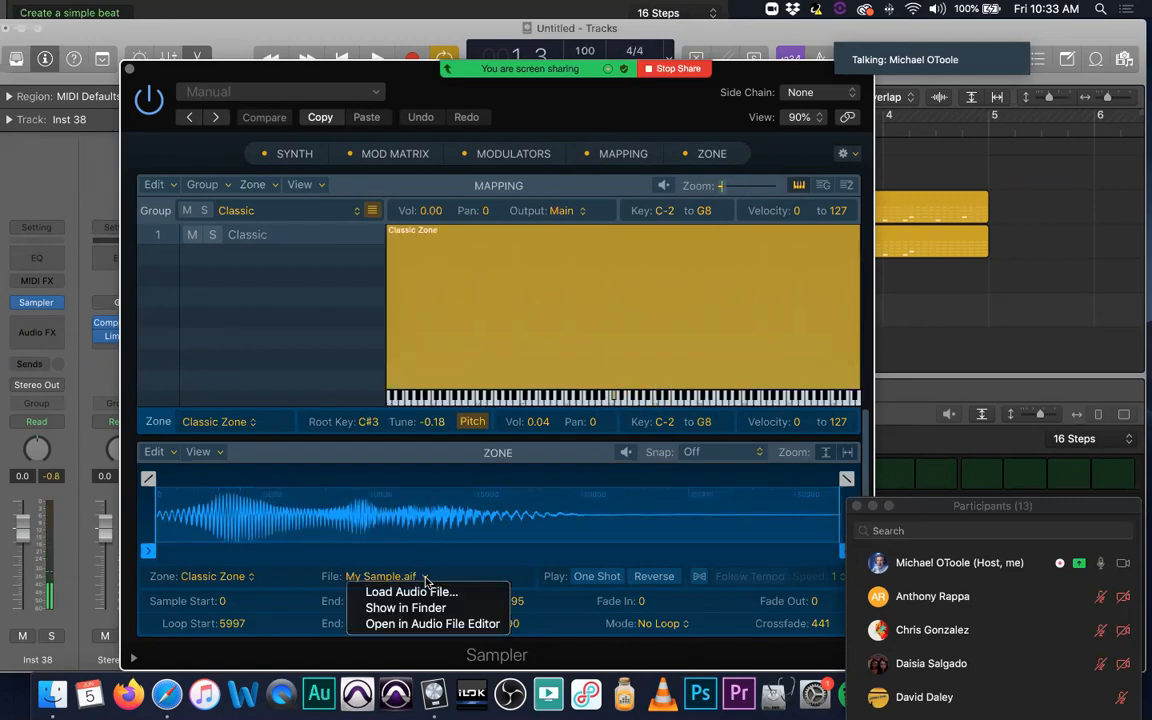
pyautogui.click(447, 552)
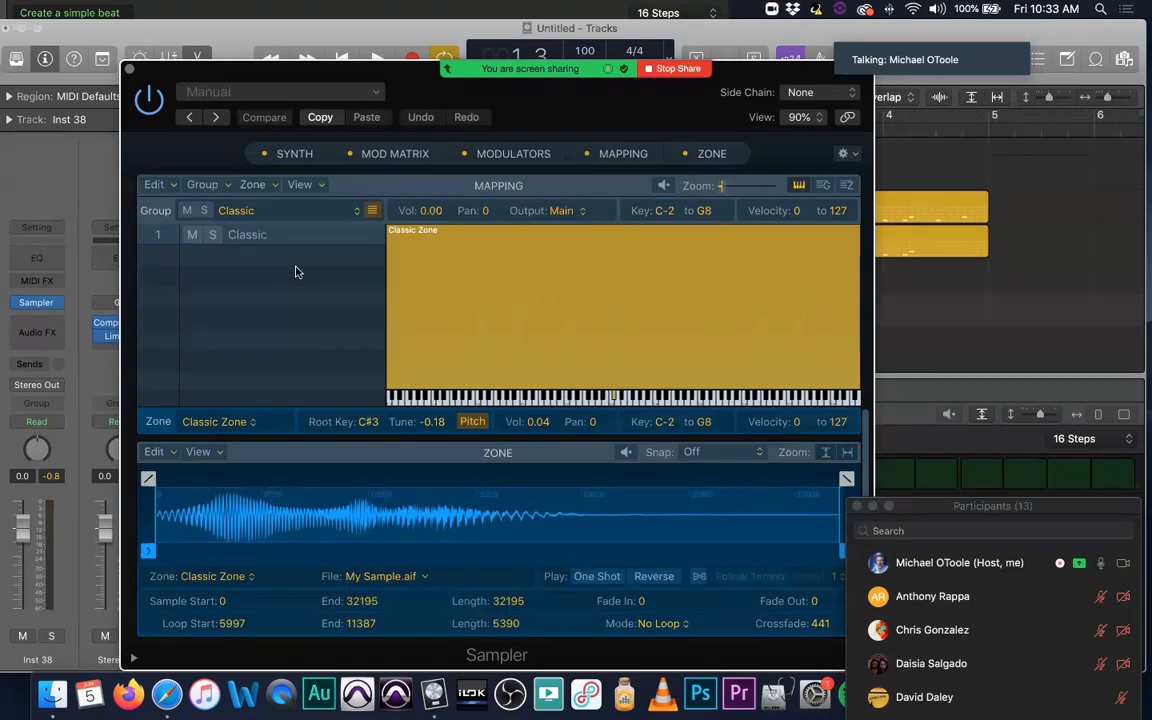
pyautogui.click(538, 154)
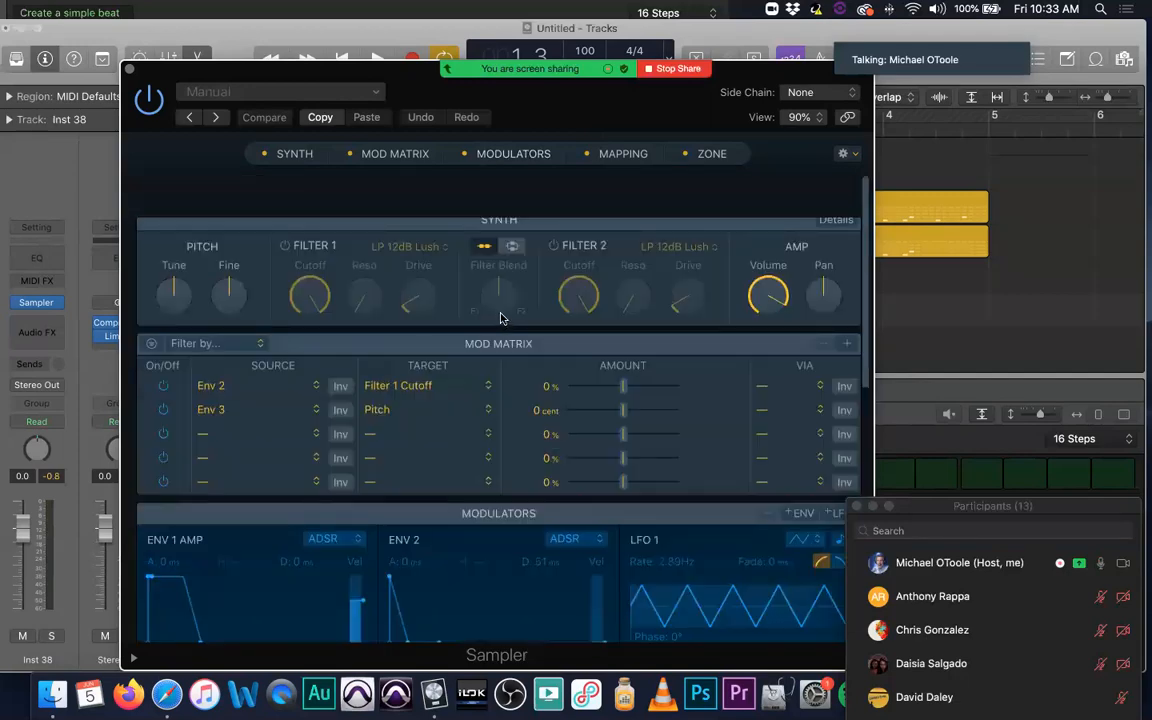
pyautogui.scroll(-10, 502, 318)
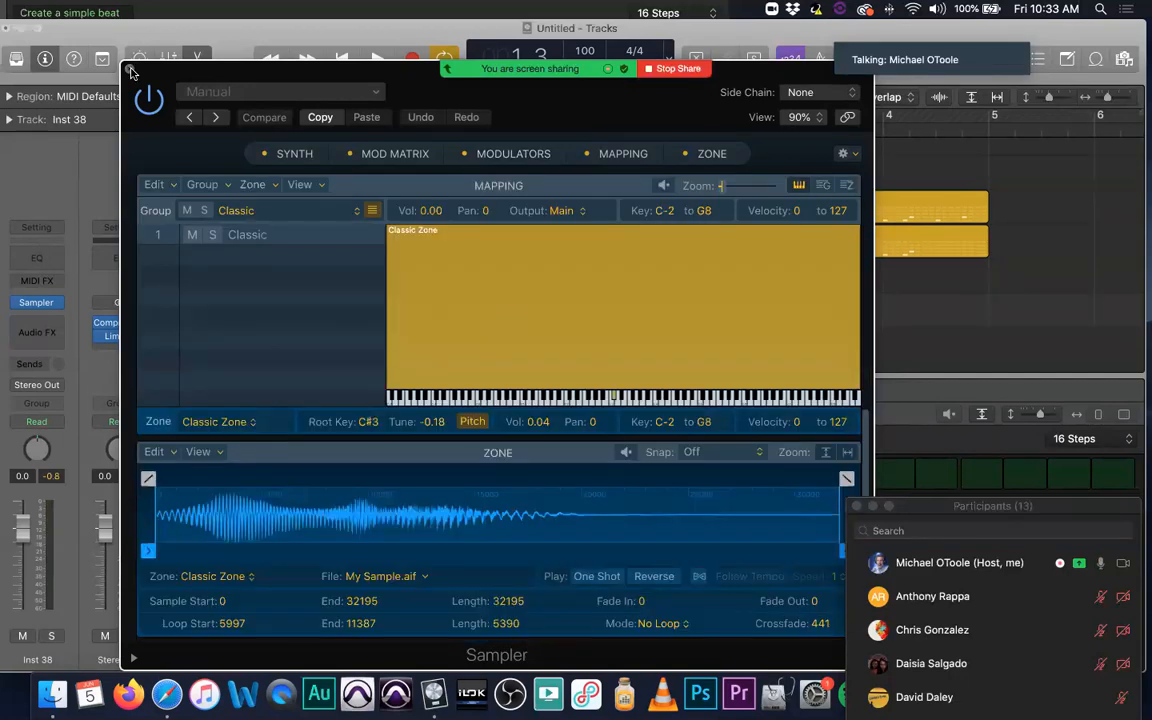
pyautogui.click(129, 70)
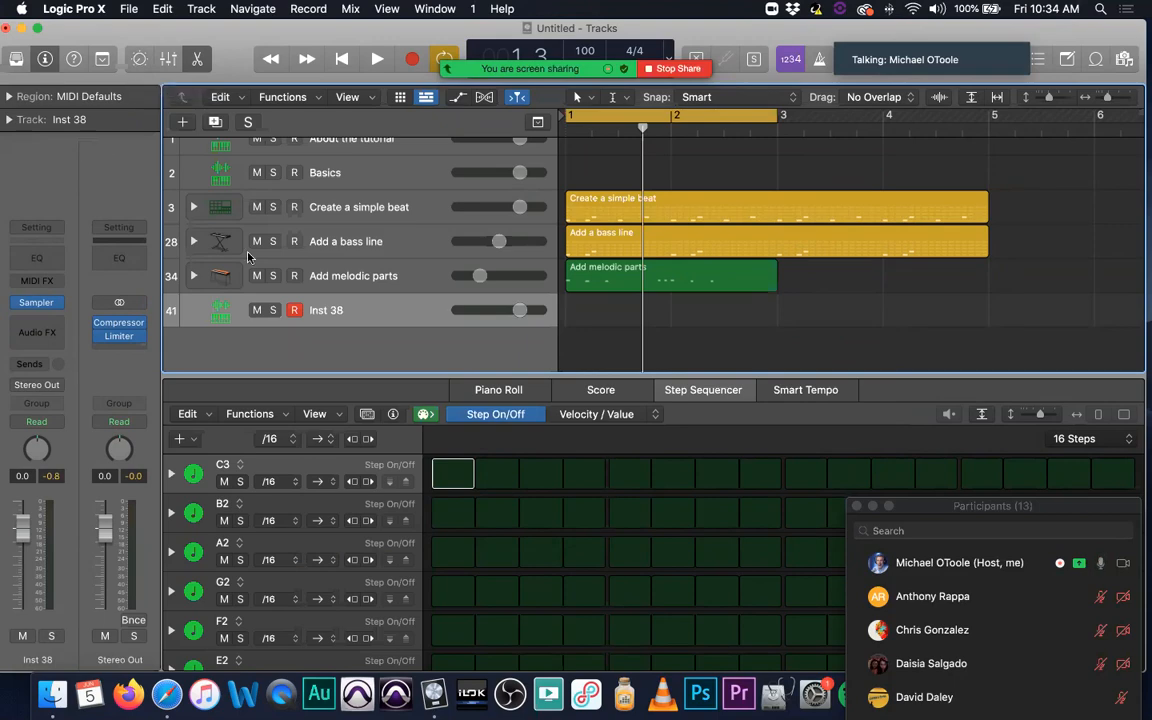
# Step: Switch the Inst 38 track's instrument back to Quick Sampler, keeping My Sample.aif loaded
pyautogui.click(52, 301)
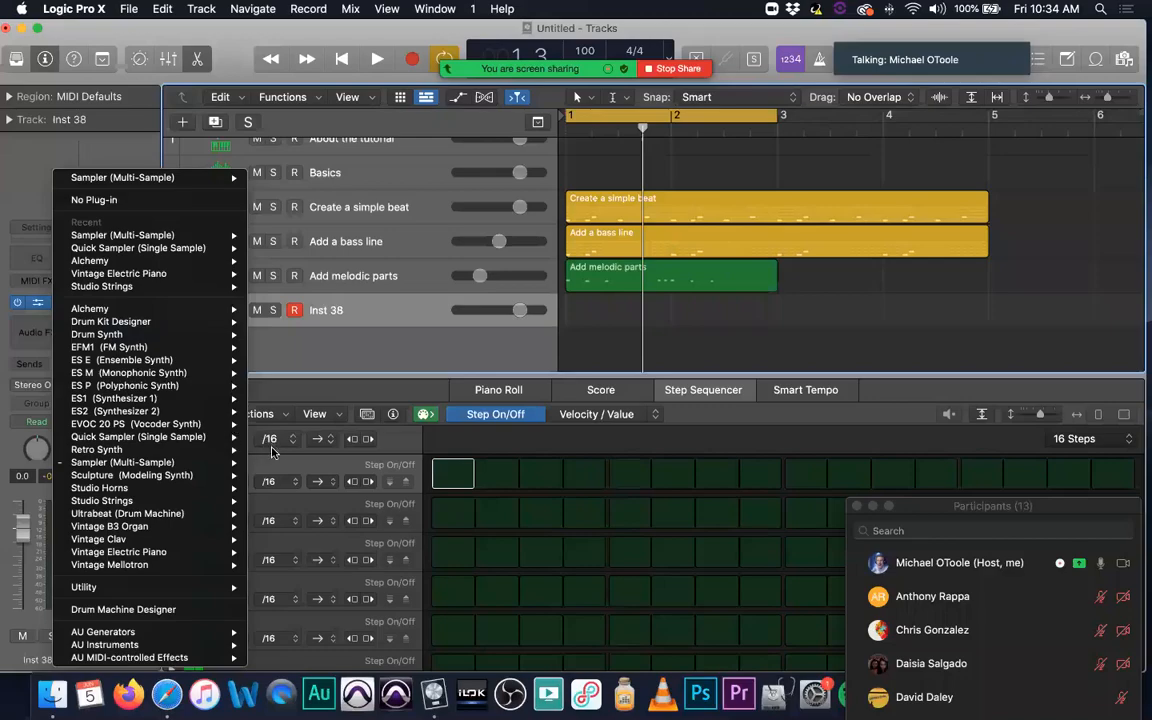
pyautogui.click(338, 310)
pyautogui.click(40, 303)
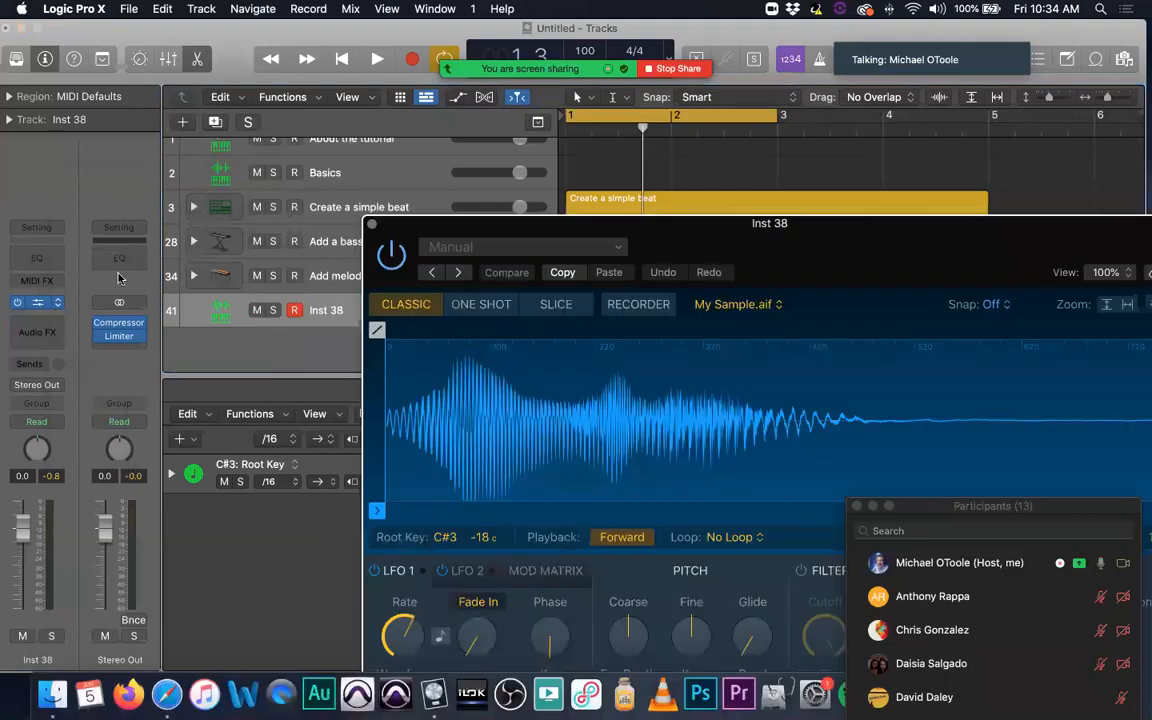
# Step: Record a new, longer sample from Input 1 in Quick Sampler's Recorder mode
pyautogui.moveTo(767, 226); pyautogui.dragTo(532, 131)
pyautogui.click(403, 210)
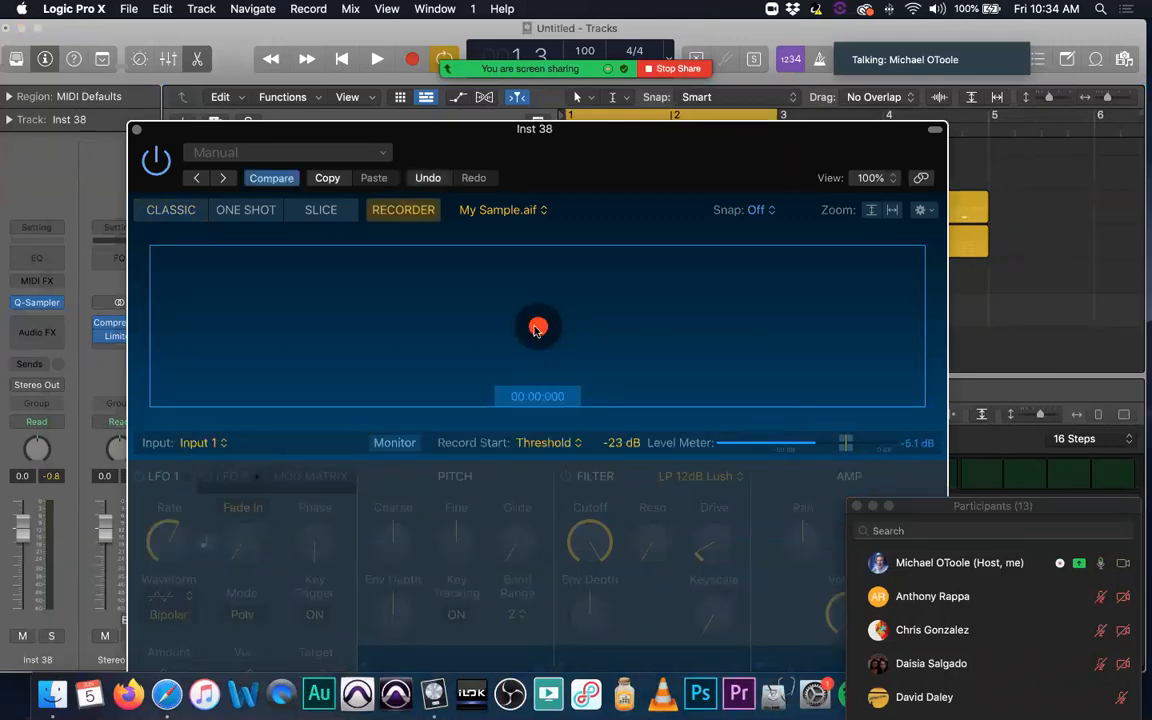
pyautogui.click(538, 328)
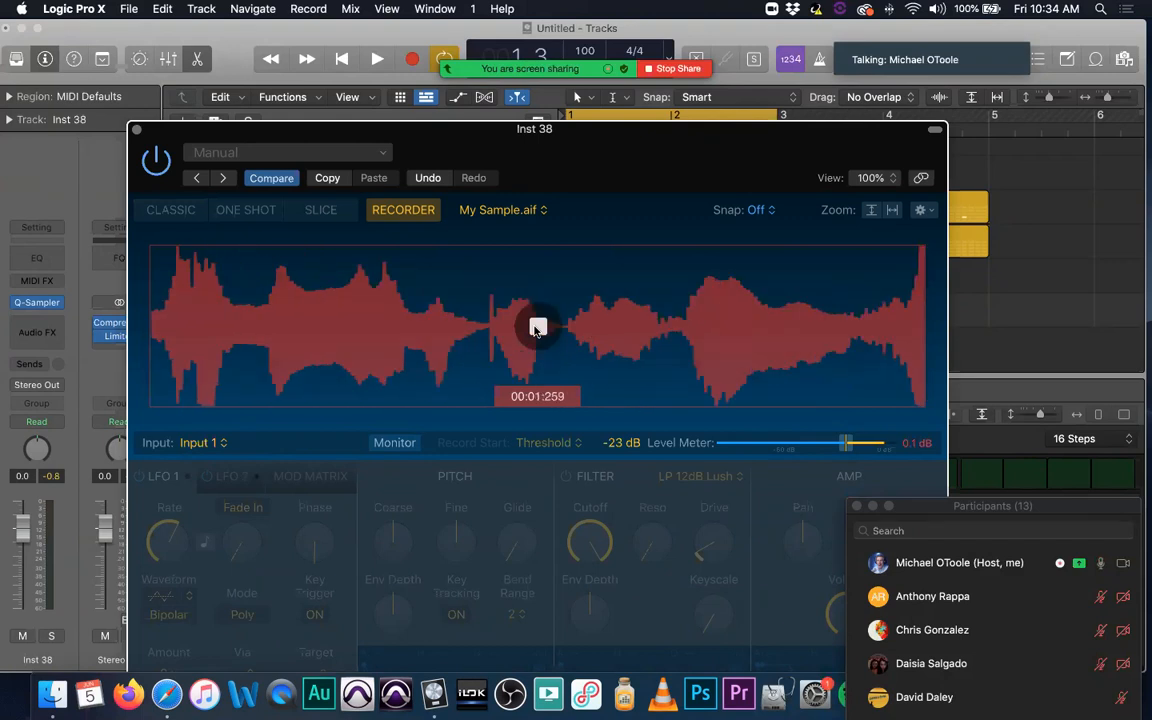
pyautogui.click(538, 328)
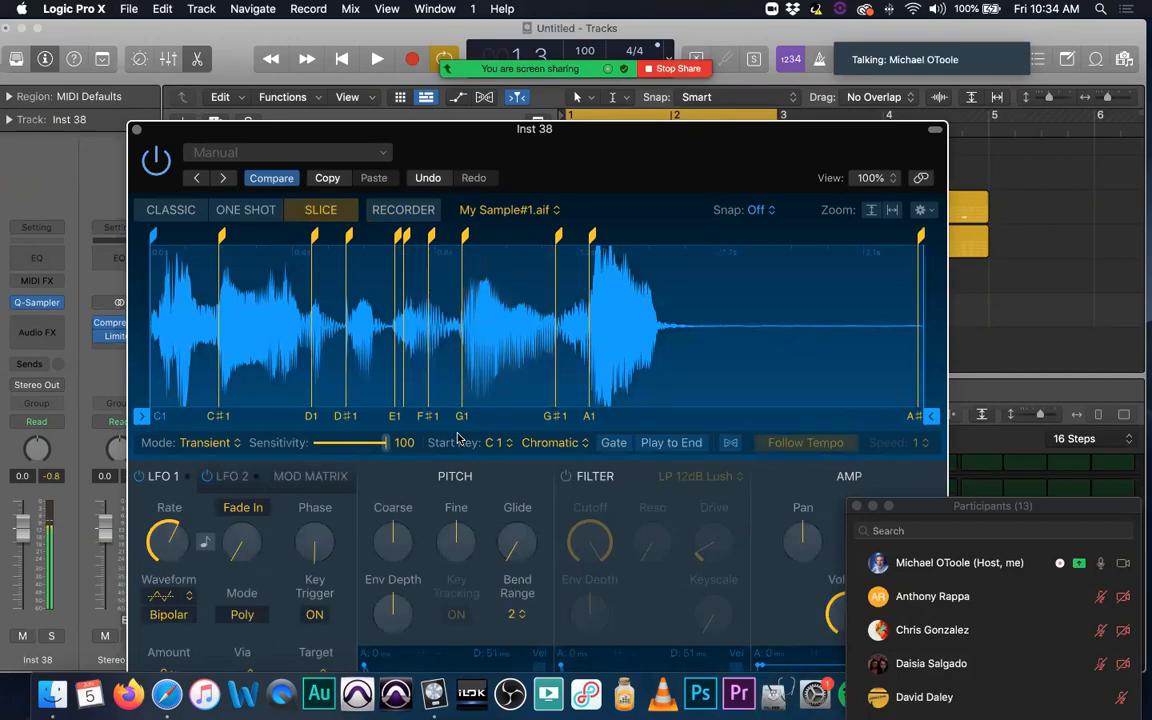
# Step: In Slice mode, delete the slice marker at 1.14 s, the second marker from the start and the marker at 0.551 s
pyautogui.click(558, 237)
pyautogui.click(620, 241)
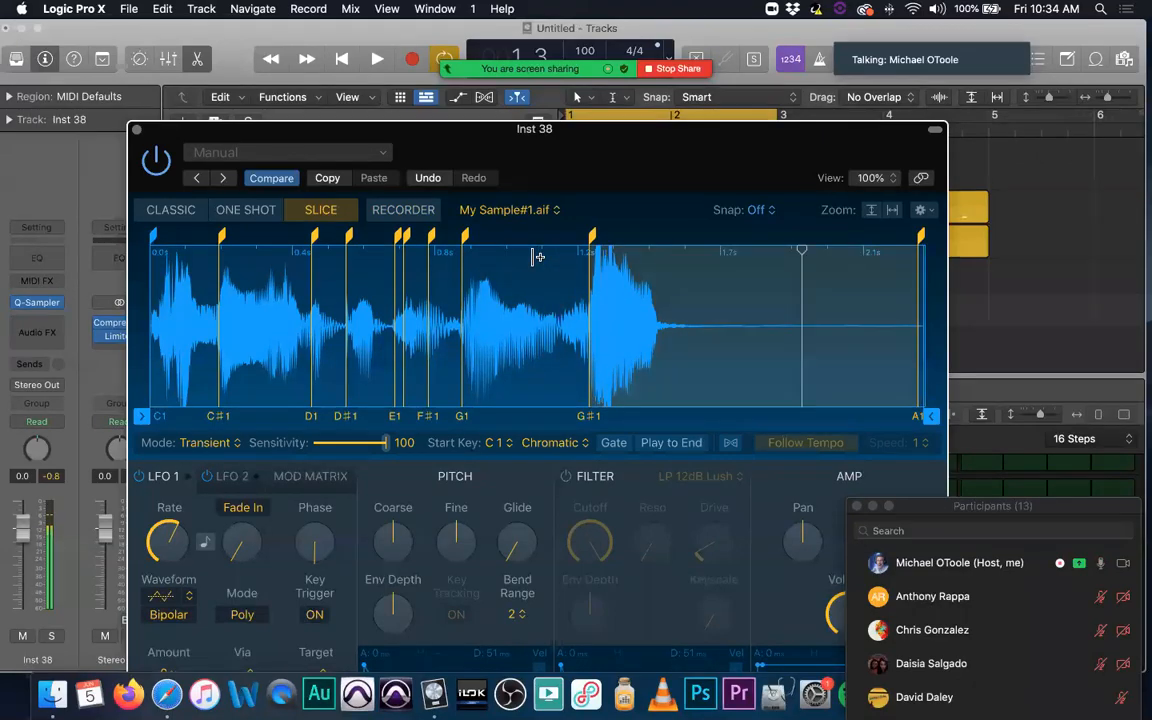
pyautogui.doubleClick(222, 237)
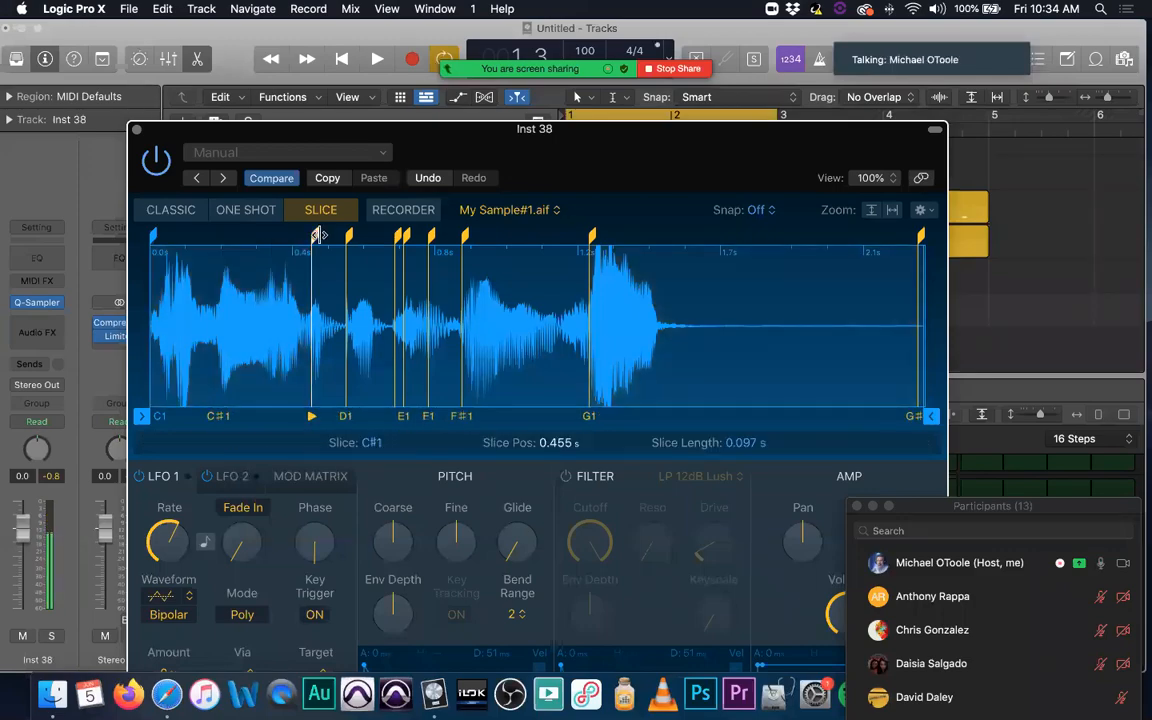
pyautogui.click(349, 237)
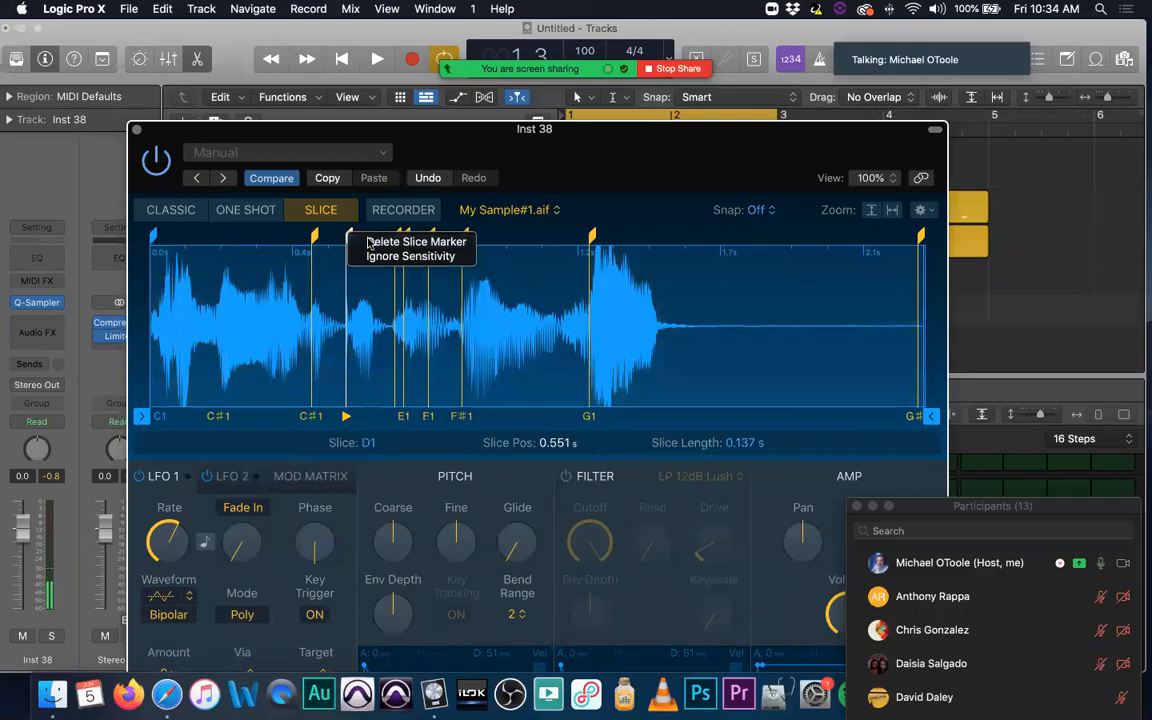
pyautogui.click(368, 243)
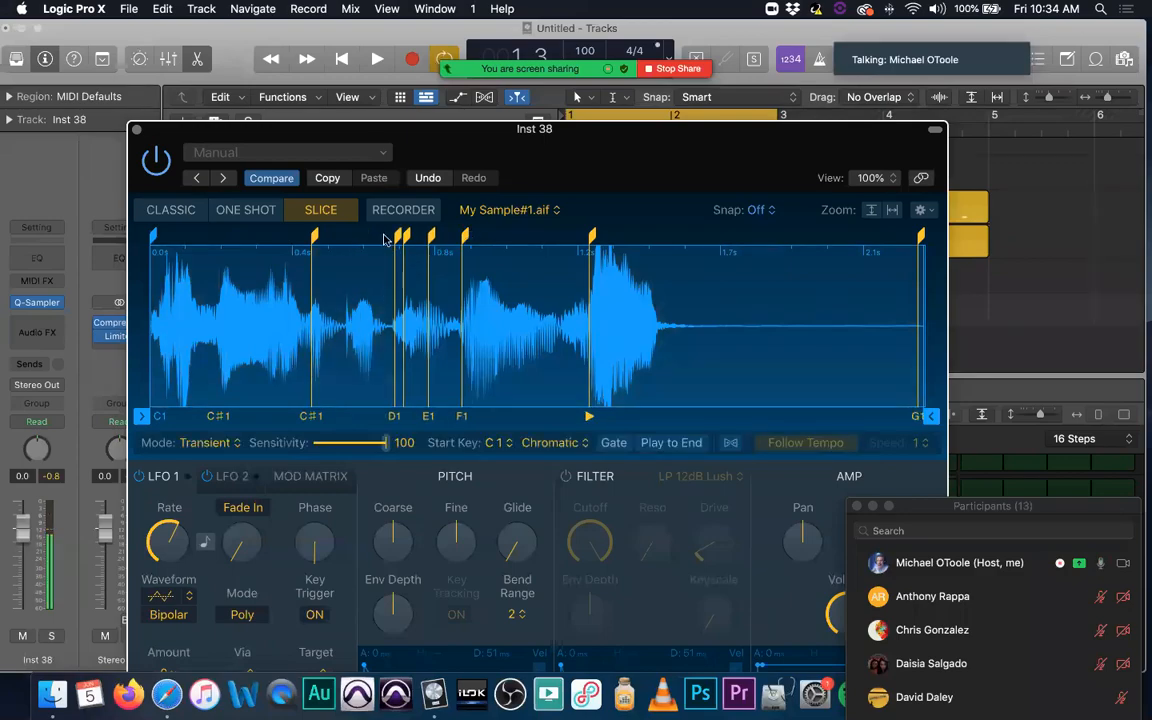
# Step: Delete the two closely spaced slice markers and the one at 0.784 s, and start playback of the project
pyautogui.click(404, 238)
pyautogui.click(412, 242)
pyautogui.click(406, 237)
pyautogui.click(432, 245)
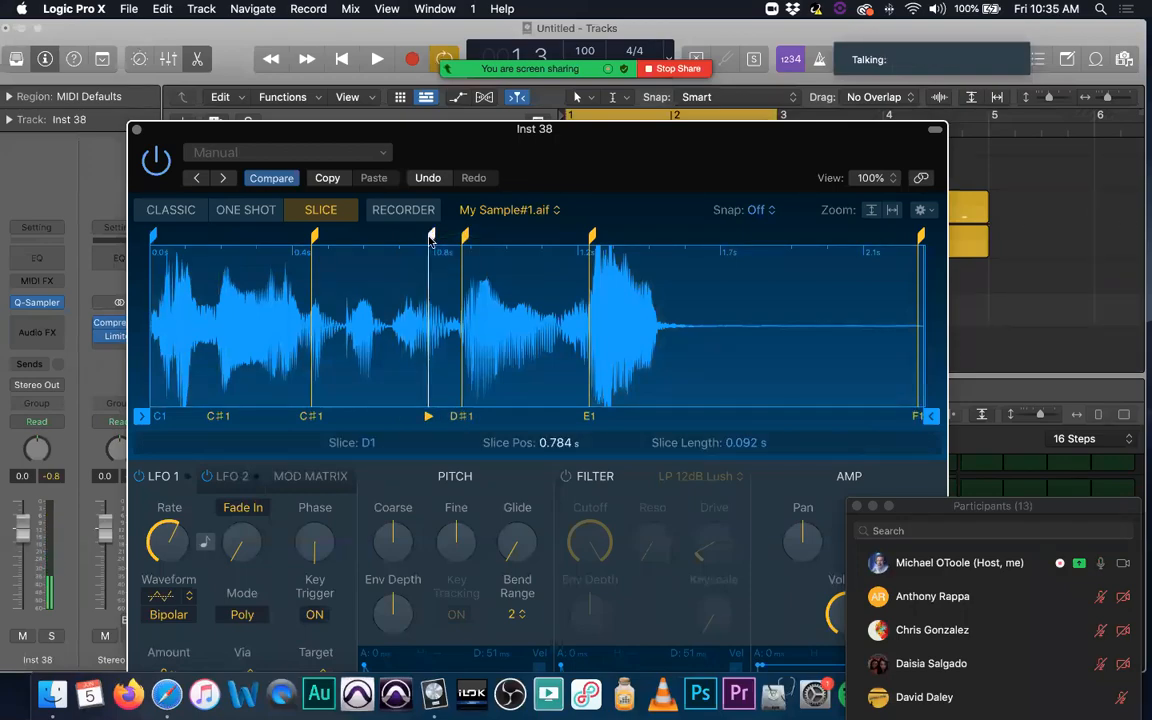
pyautogui.click(431, 237)
pyautogui.click(451, 245)
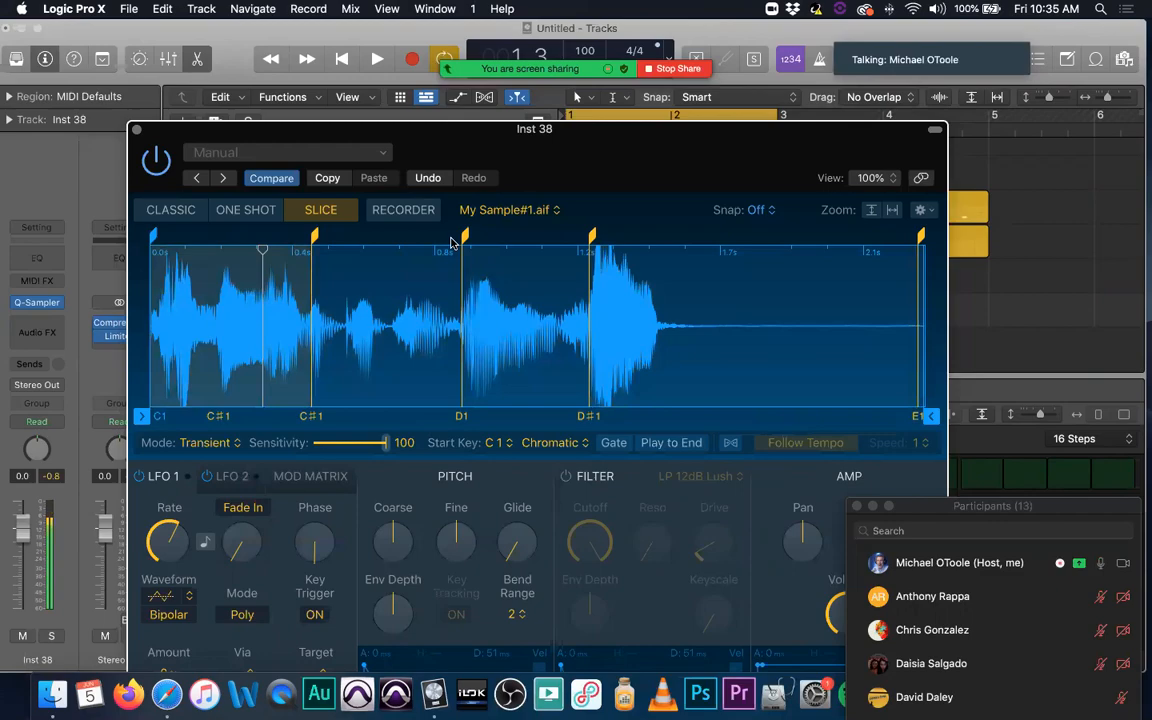
pyautogui.press('space')
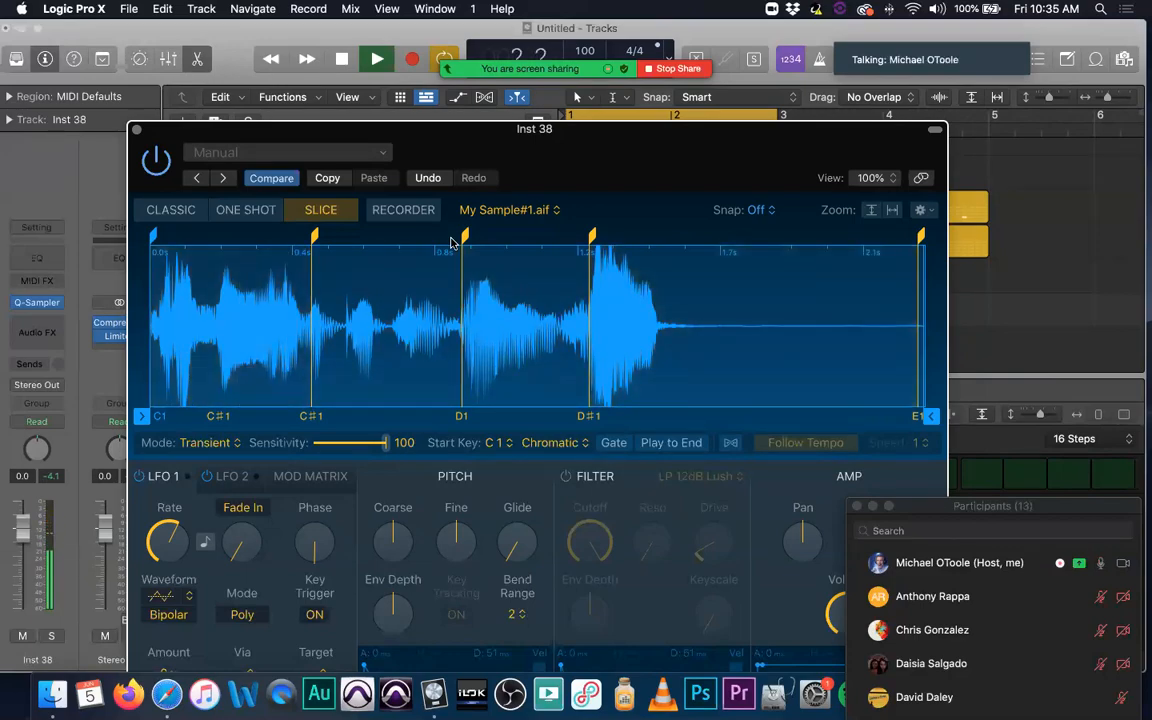
# Step: Stop playback and close the Quick Sampler window of Inst 38, revealing the Step Sequencer
pyautogui.press('space')
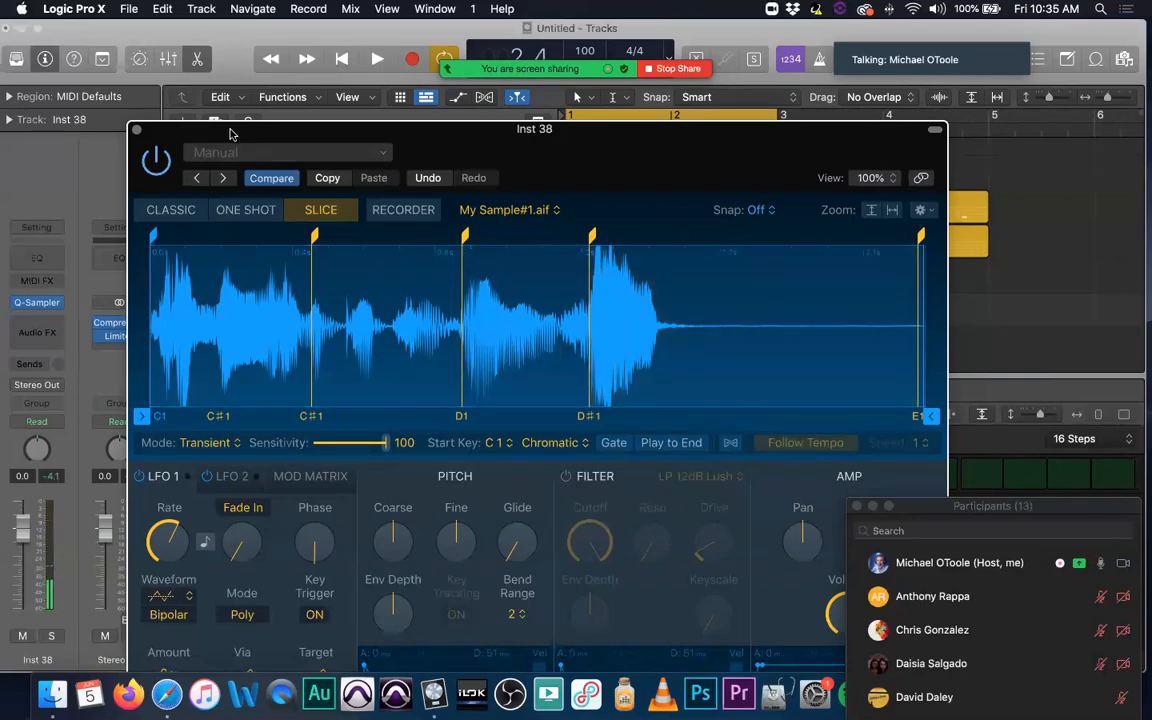
pyautogui.moveTo(238, 129); pyautogui.dragTo(360, 140)
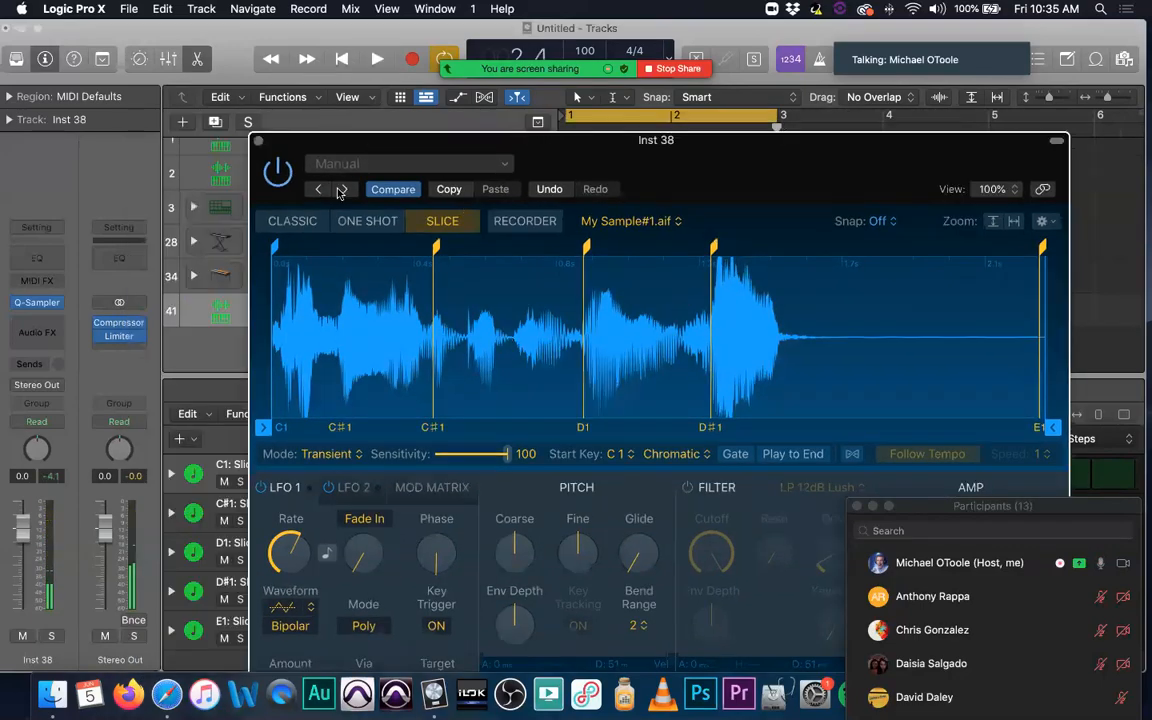
pyautogui.moveTo(264, 137); pyautogui.dragTo(270, 129)
pyautogui.press('super+w')
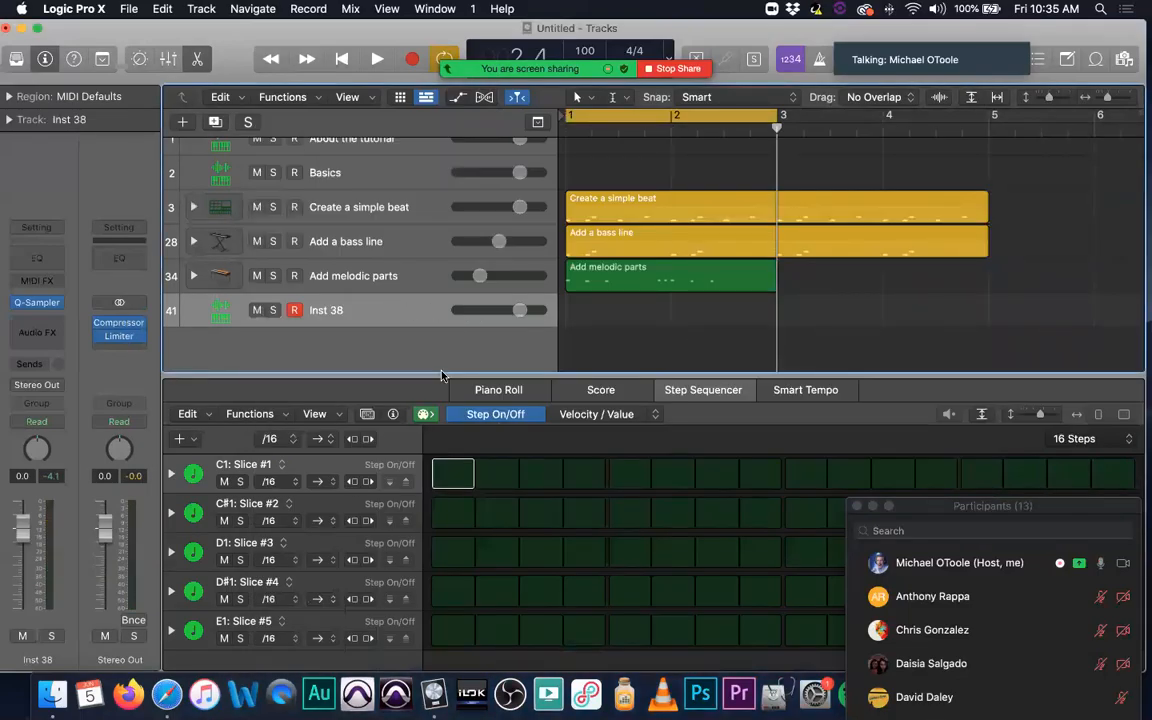
# Step: Create an Inst 38 pattern region starting at bar 1, with step 1 of Slice #1 and step 5 of Slice #2 turned on
pyautogui.click(453, 478)
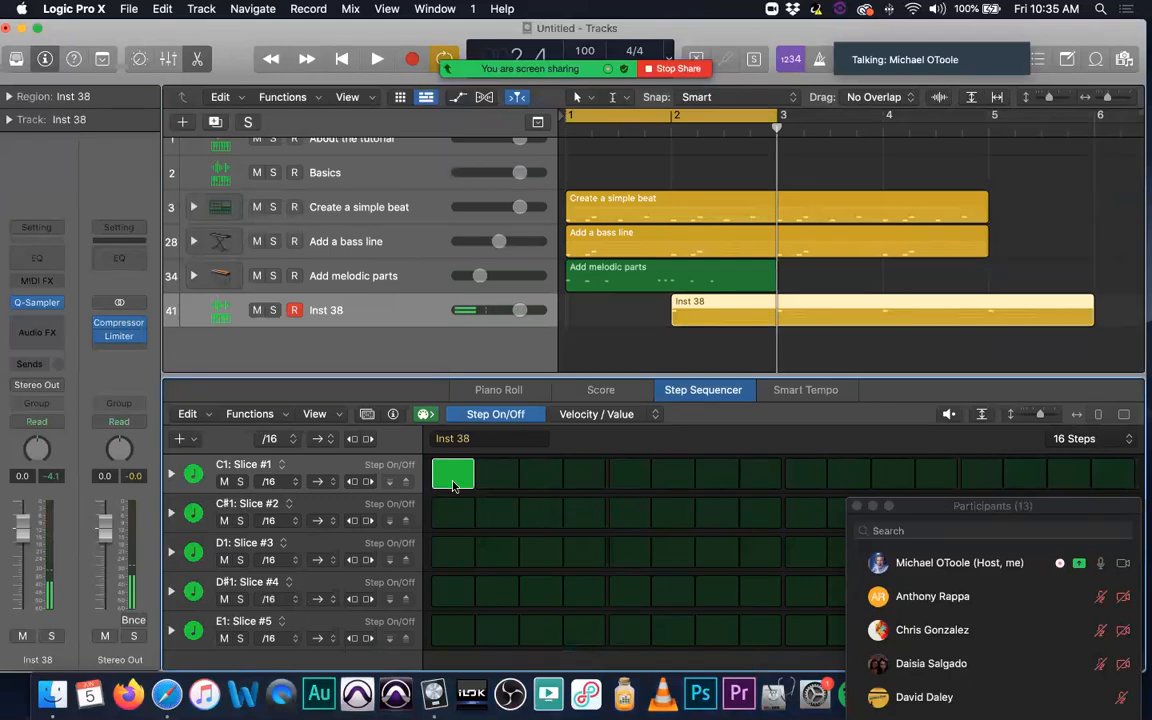
pyautogui.press('super+z')
pyautogui.press('Return')
pyautogui.click(453, 474)
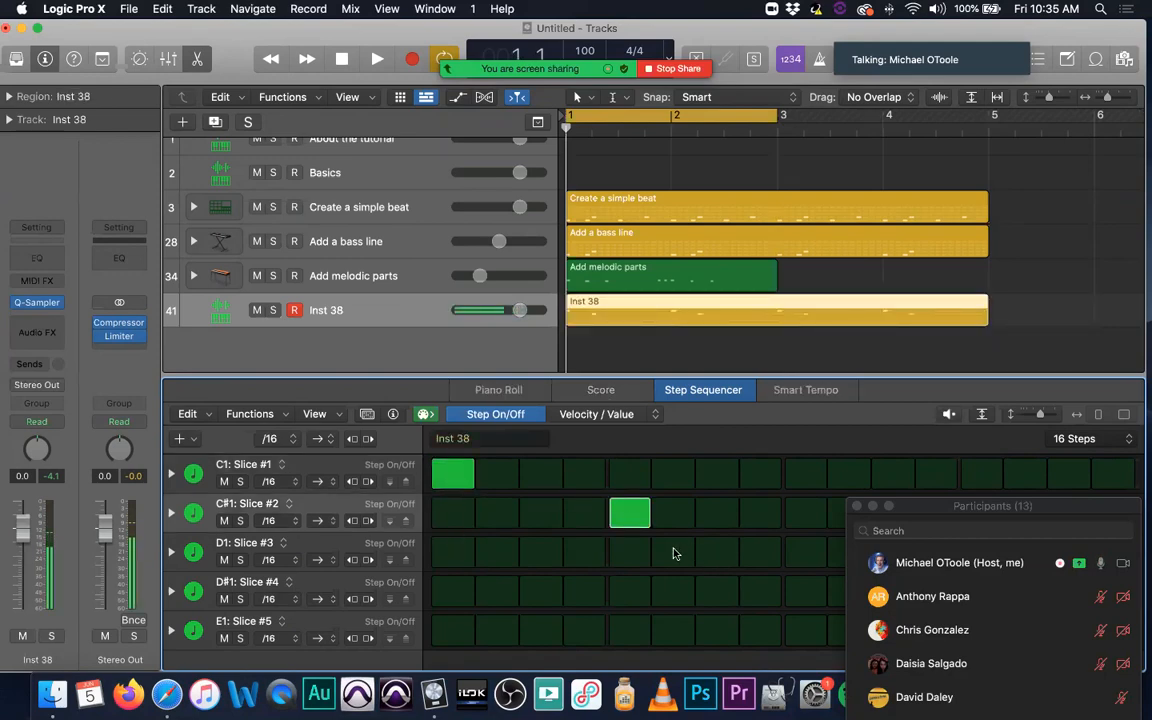
# Step: Turn on step 7 of Slice #2, steps 9 and 11 of Slice #3, and step 13 of Slice #4
pyautogui.click(715, 553)
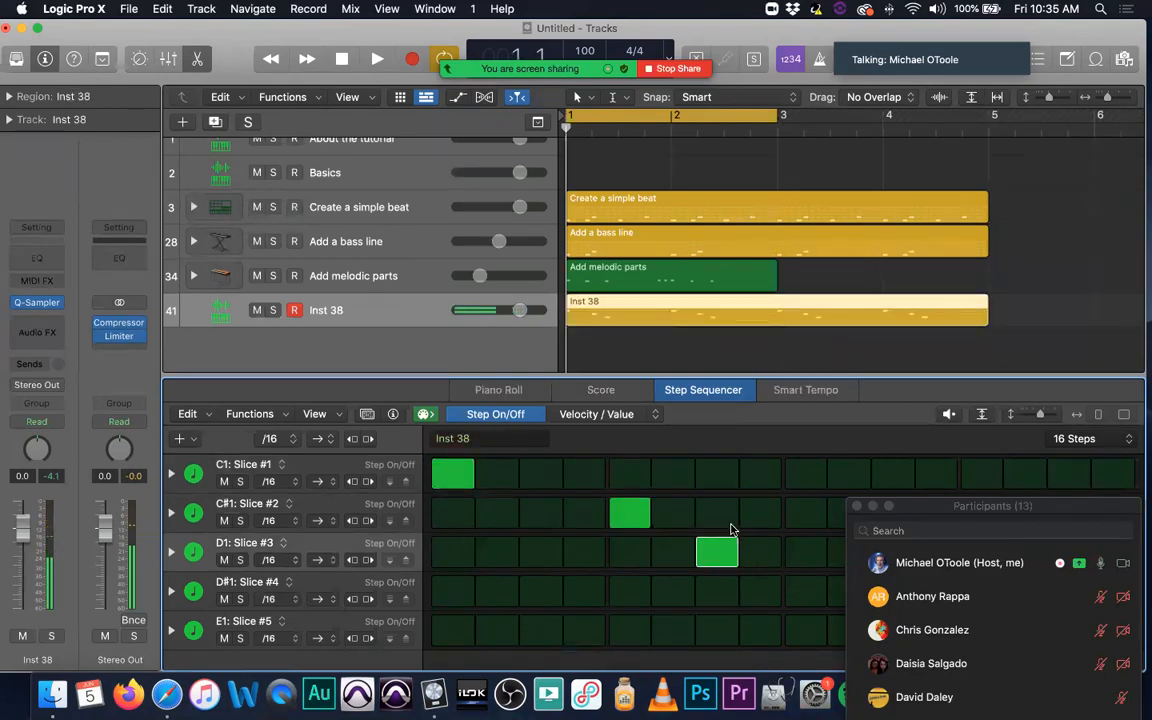
pyautogui.click(717, 552)
pyautogui.click(717, 513)
pyautogui.click(800, 553)
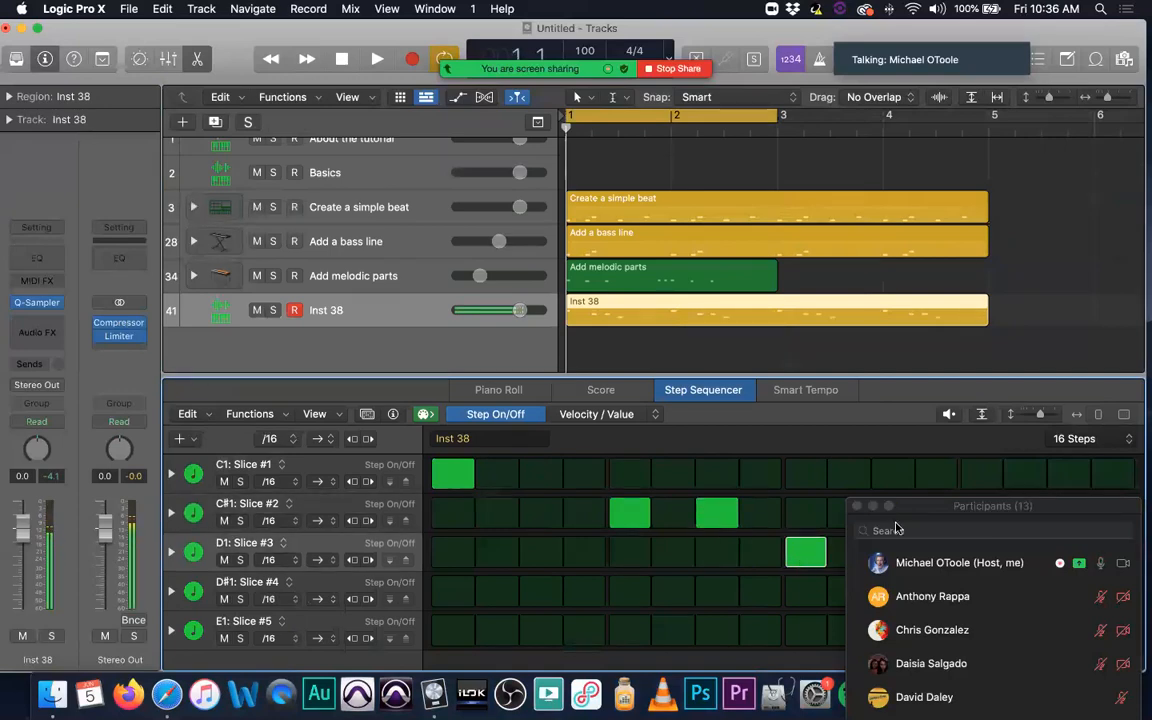
pyautogui.click(886, 553)
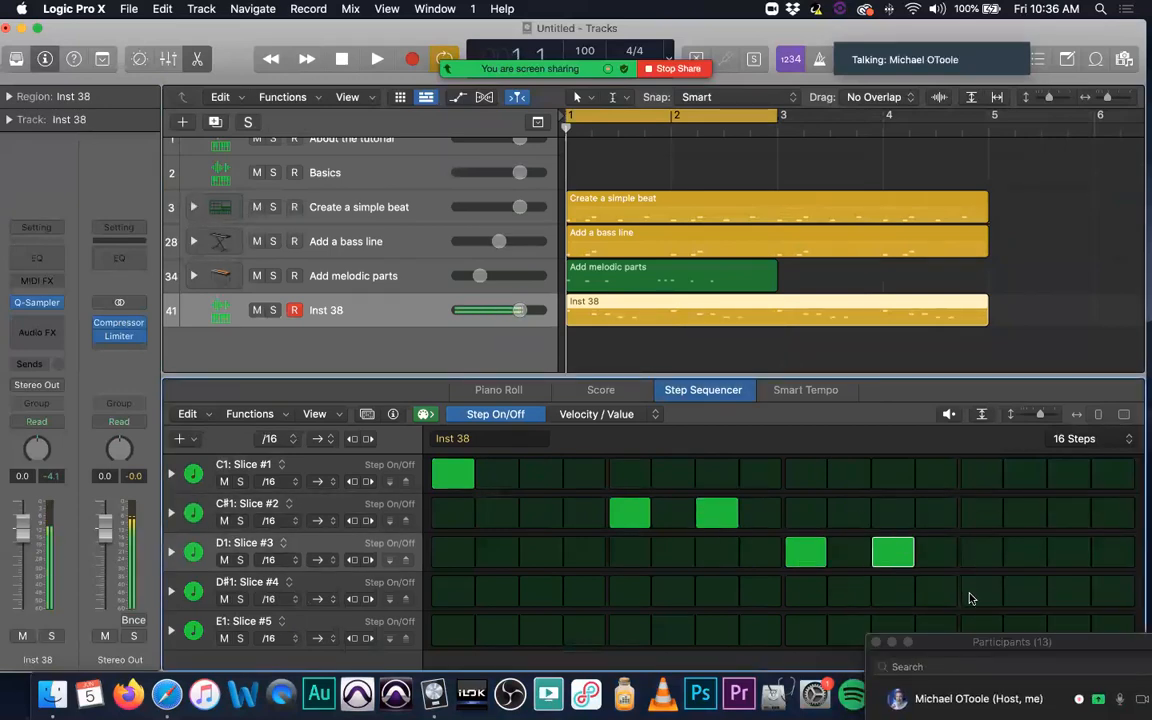
pyautogui.click(975, 593)
# Step: While auditioning the pattern, set Slice #2 to trigger on steps 6 and 7 with step 5 off, and stop playback
pyautogui.press('space')
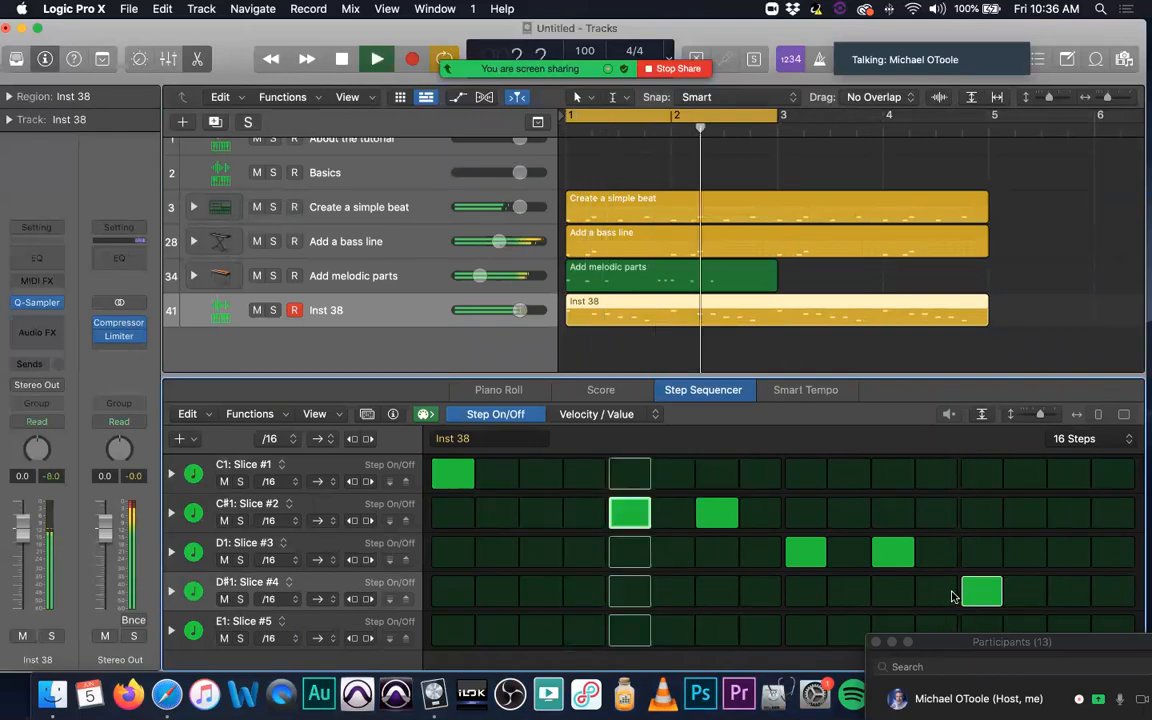
pyautogui.press('space')
pyautogui.click(715, 513)
pyautogui.press('space')
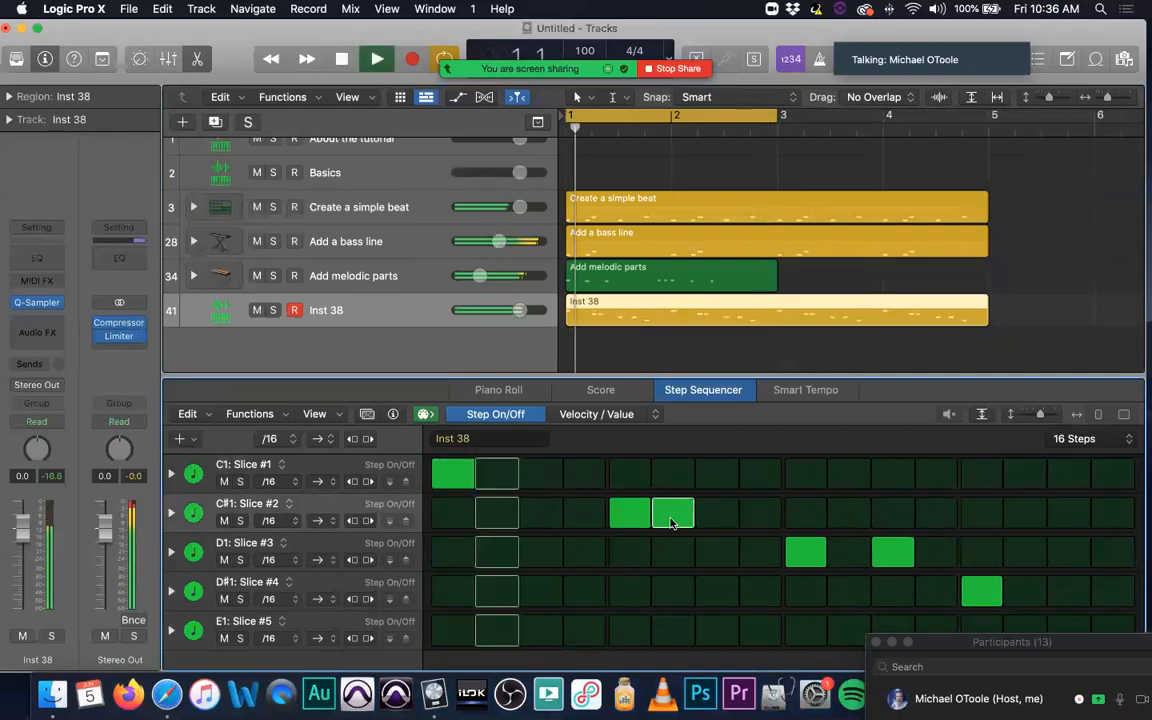
pyautogui.click(645, 518)
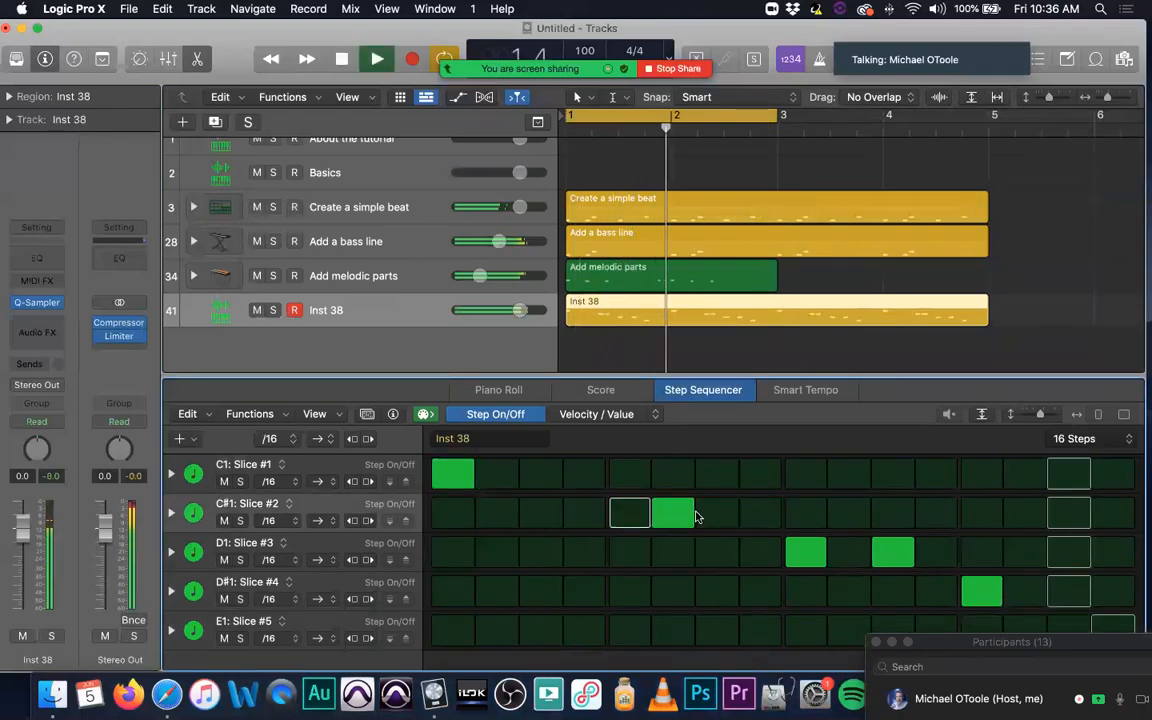
pyautogui.click(702, 517)
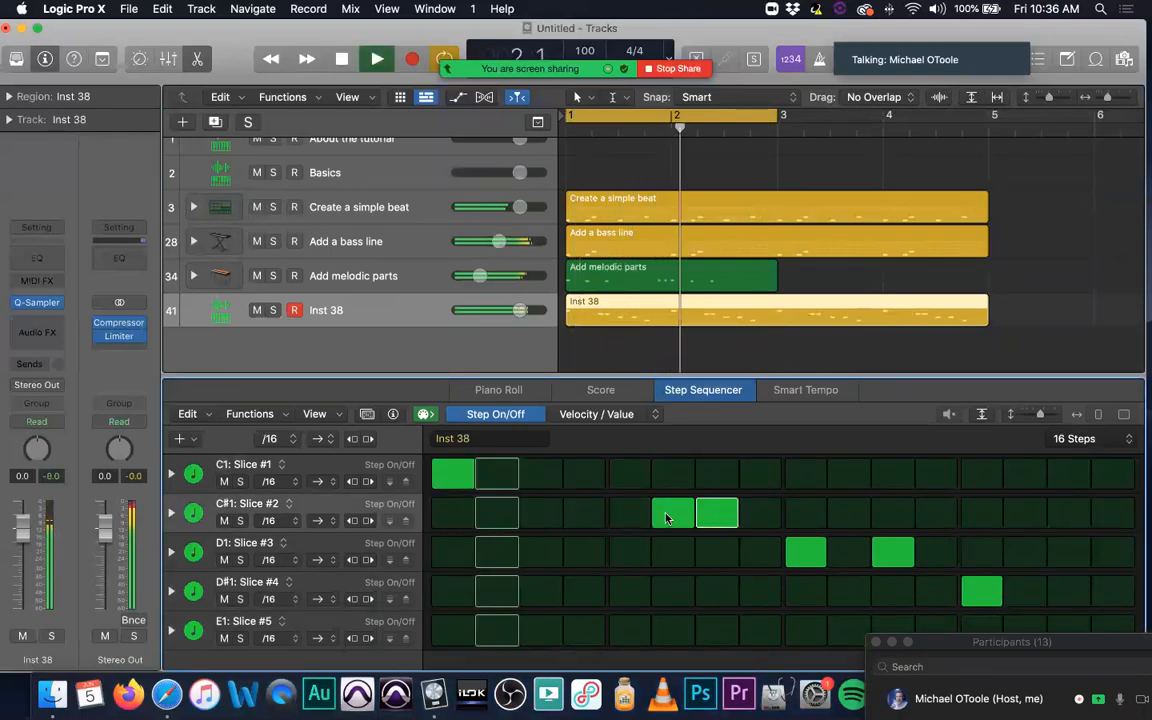
pyautogui.click(757, 512)
pyautogui.click(760, 513)
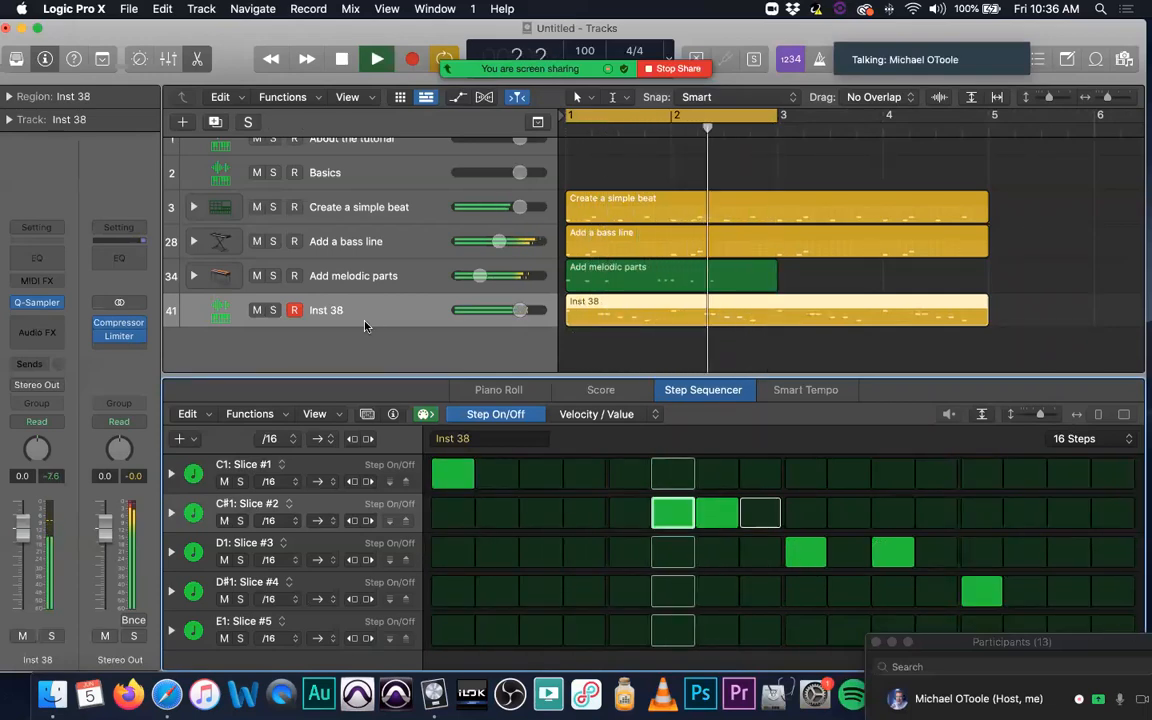
pyautogui.press('space')
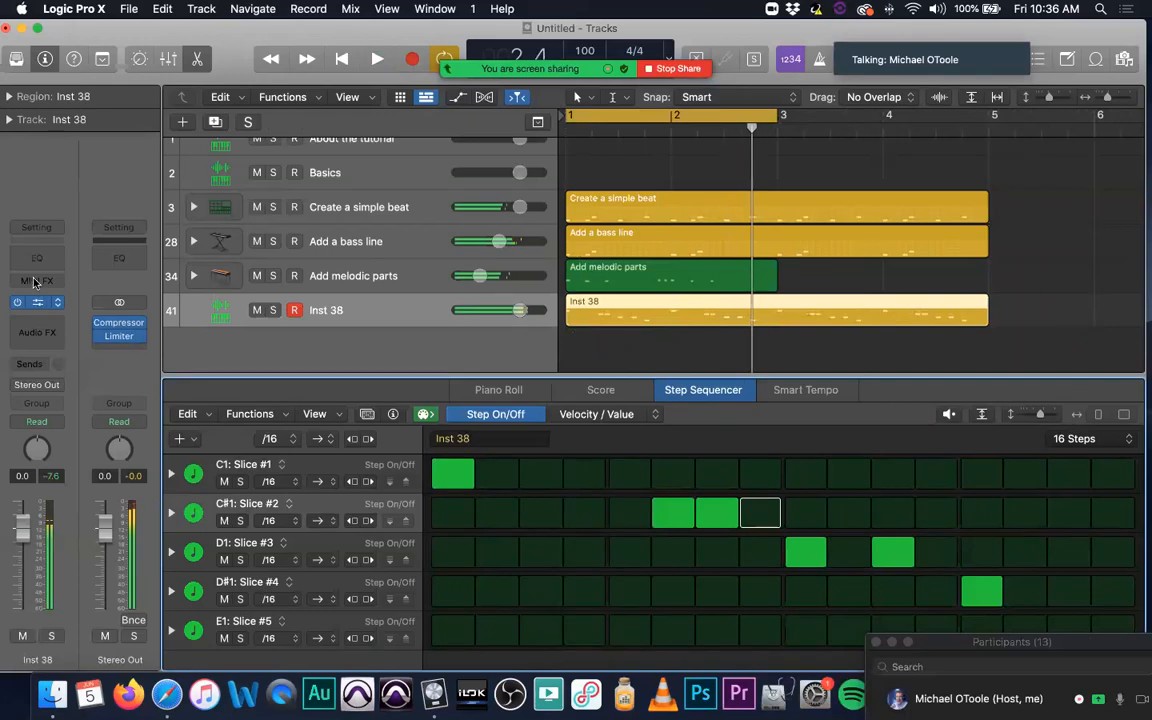
# Step: Reopen Inst 38's Quick Sampler to view the sliced waveform, and close its window
pyautogui.click(37, 301)
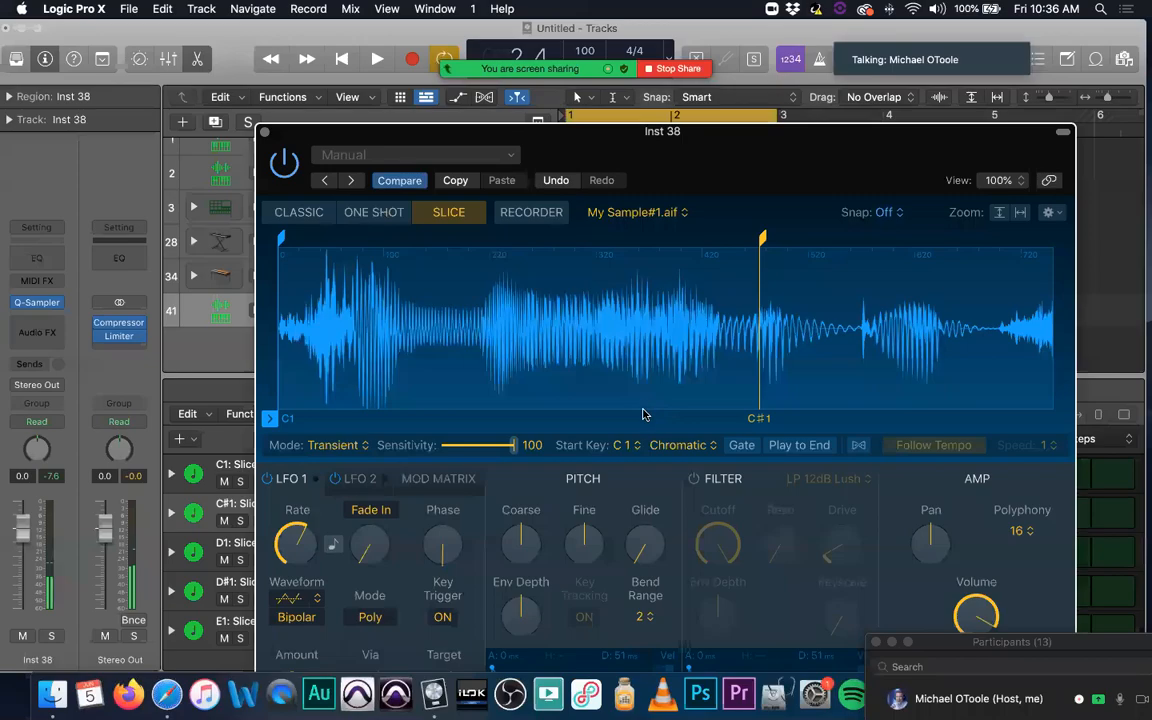
pyautogui.moveTo(522, 129); pyautogui.dragTo(466, 70)
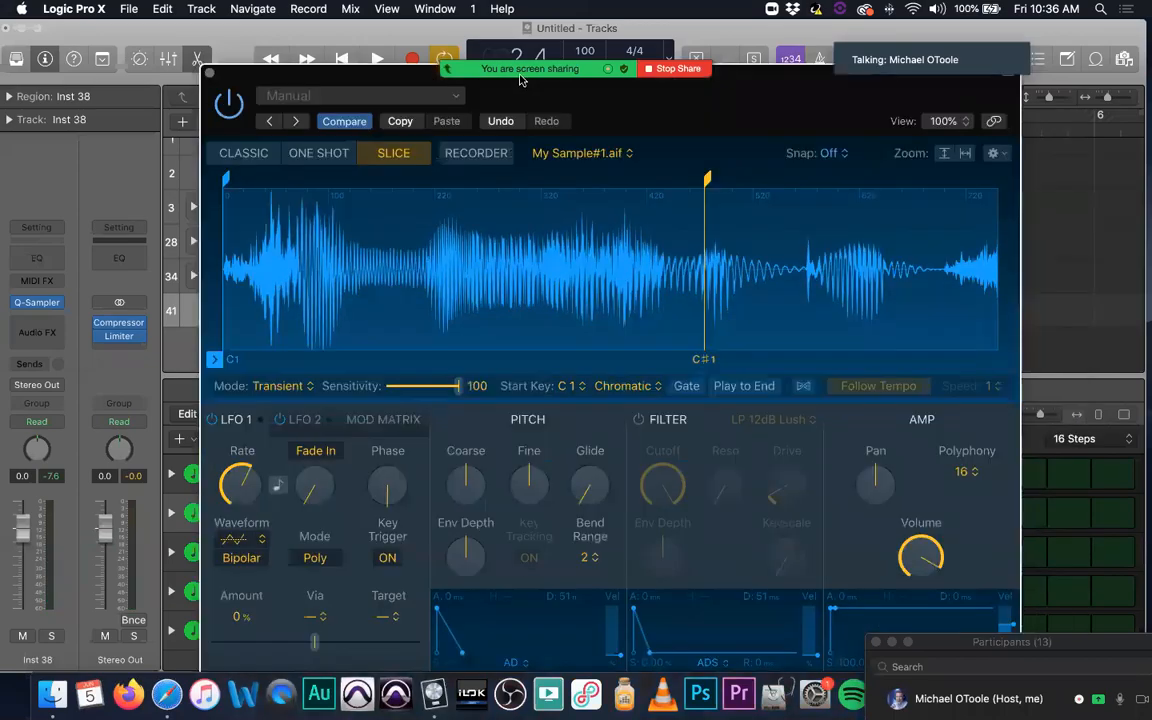
pyautogui.moveTo(209, 77); pyautogui.dragTo(201, 75)
pyautogui.click(201, 71)
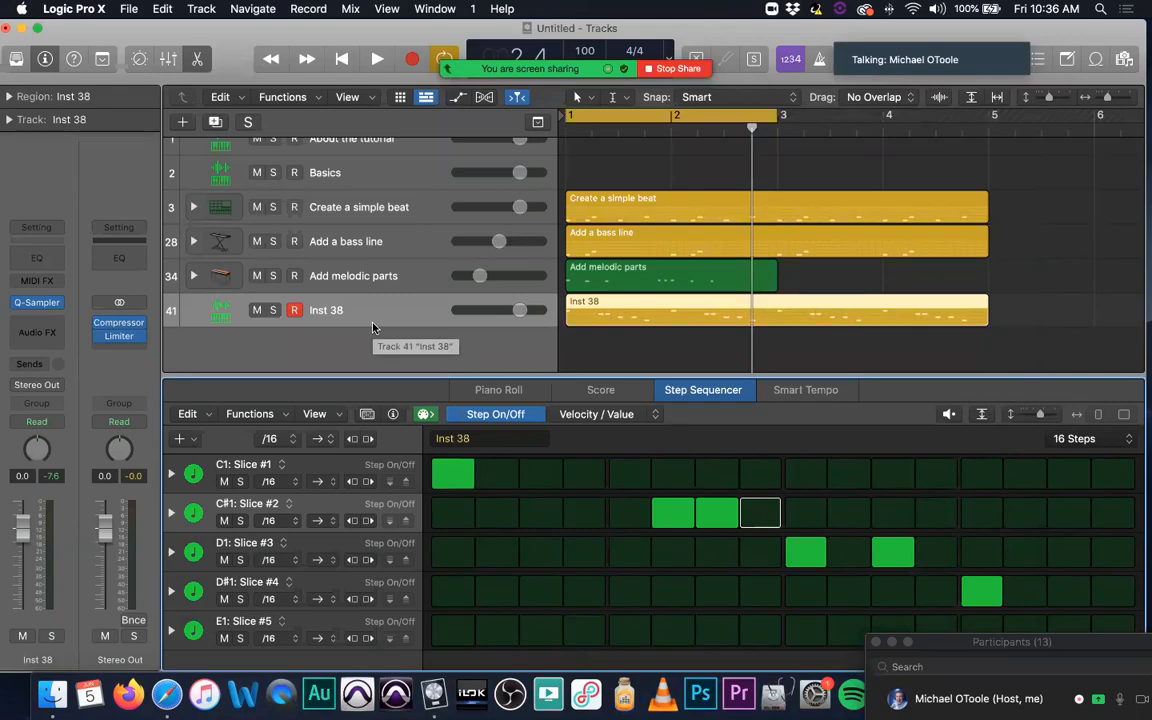
# Step: In Zoom, move the Participants window higher and open the additional meeting options
pyautogui.moveTo(1073, 646); pyautogui.dragTo(1076, 462)
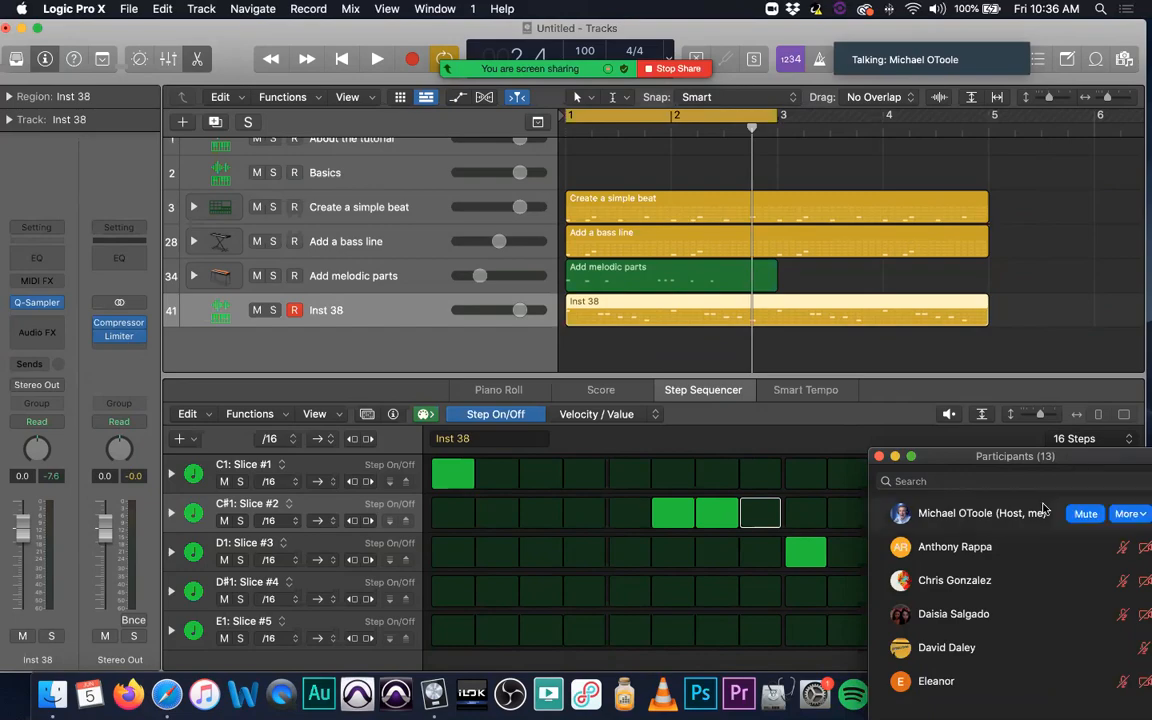
pyautogui.moveTo(1076, 461); pyautogui.dragTo(1018, 457)
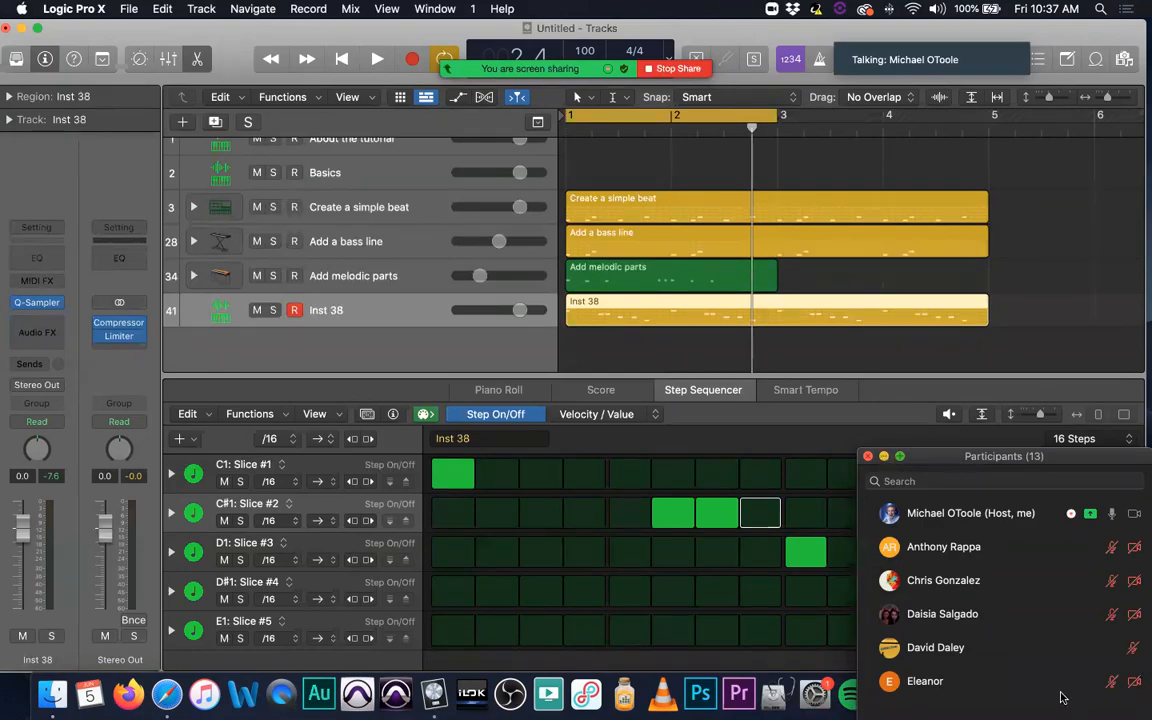
pyautogui.click(884, 457)
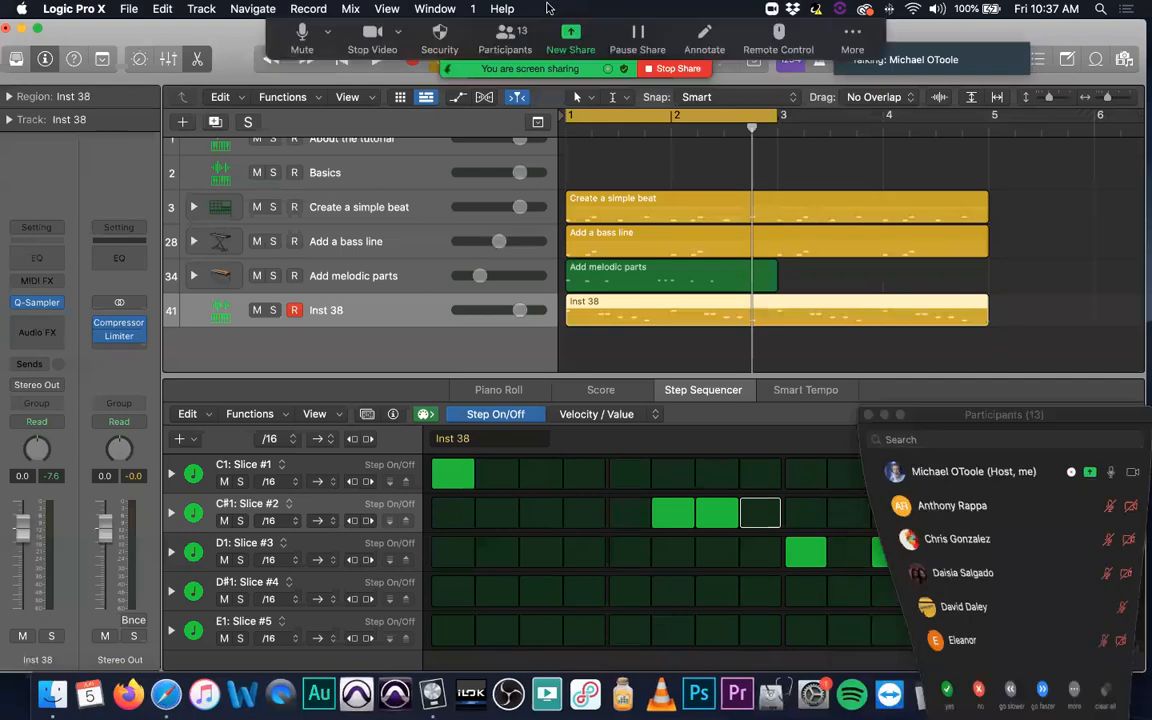
pyautogui.click(853, 40)
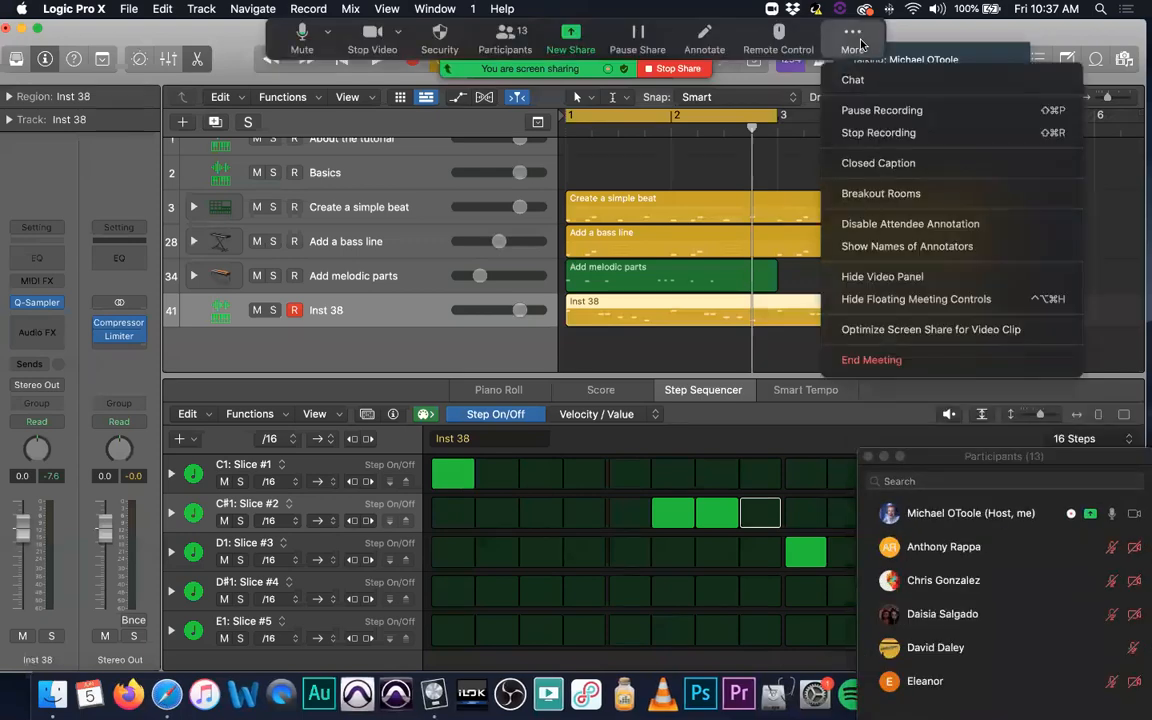